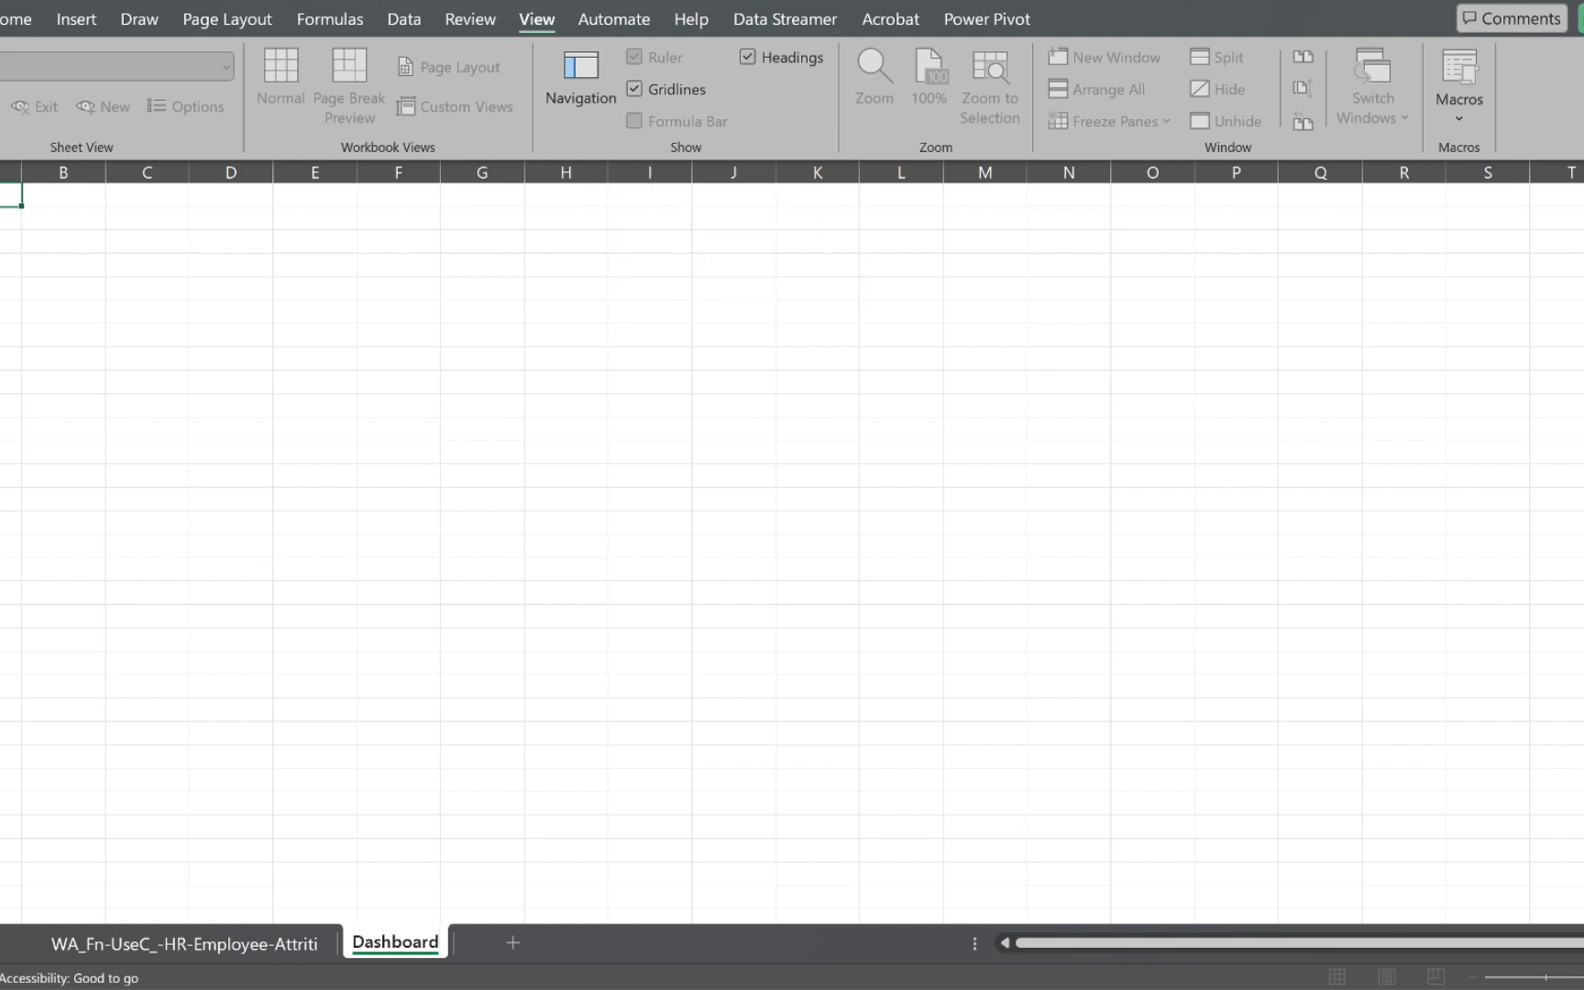
# Step: Hide the gridlines on the Dashboard sheet
pyautogui.click(633, 89)
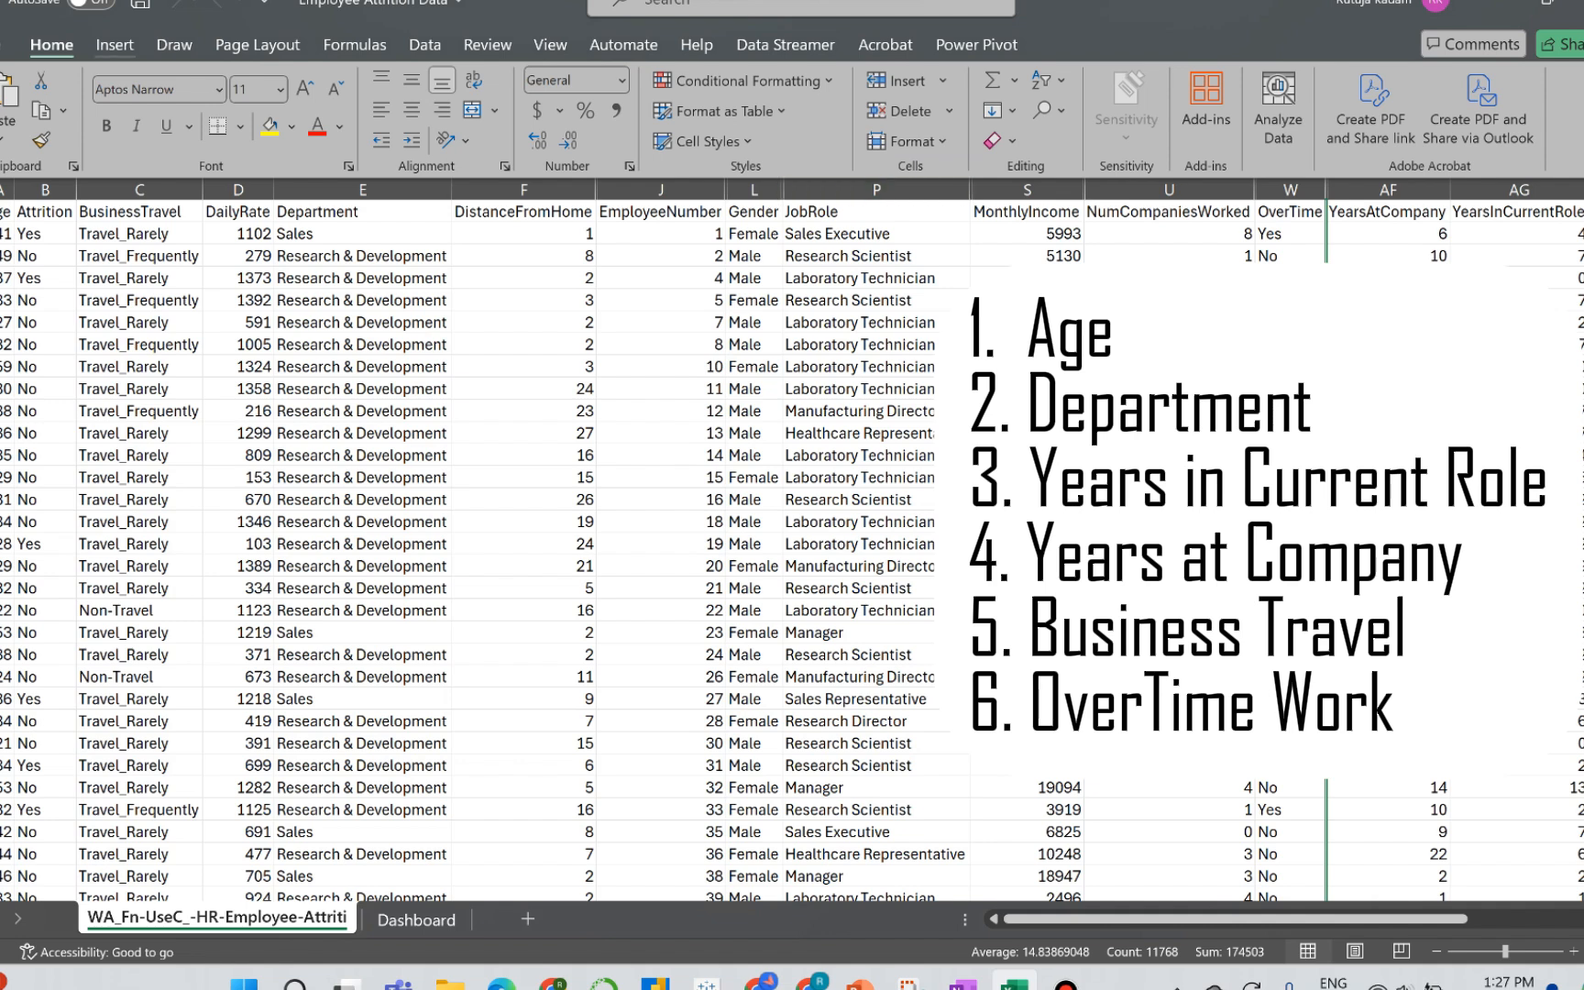
# Step: Insert a PivotTable based on the HR employee attrition data in a new worksheet
pyautogui.click(114, 45)
pyautogui.click(11, 132)
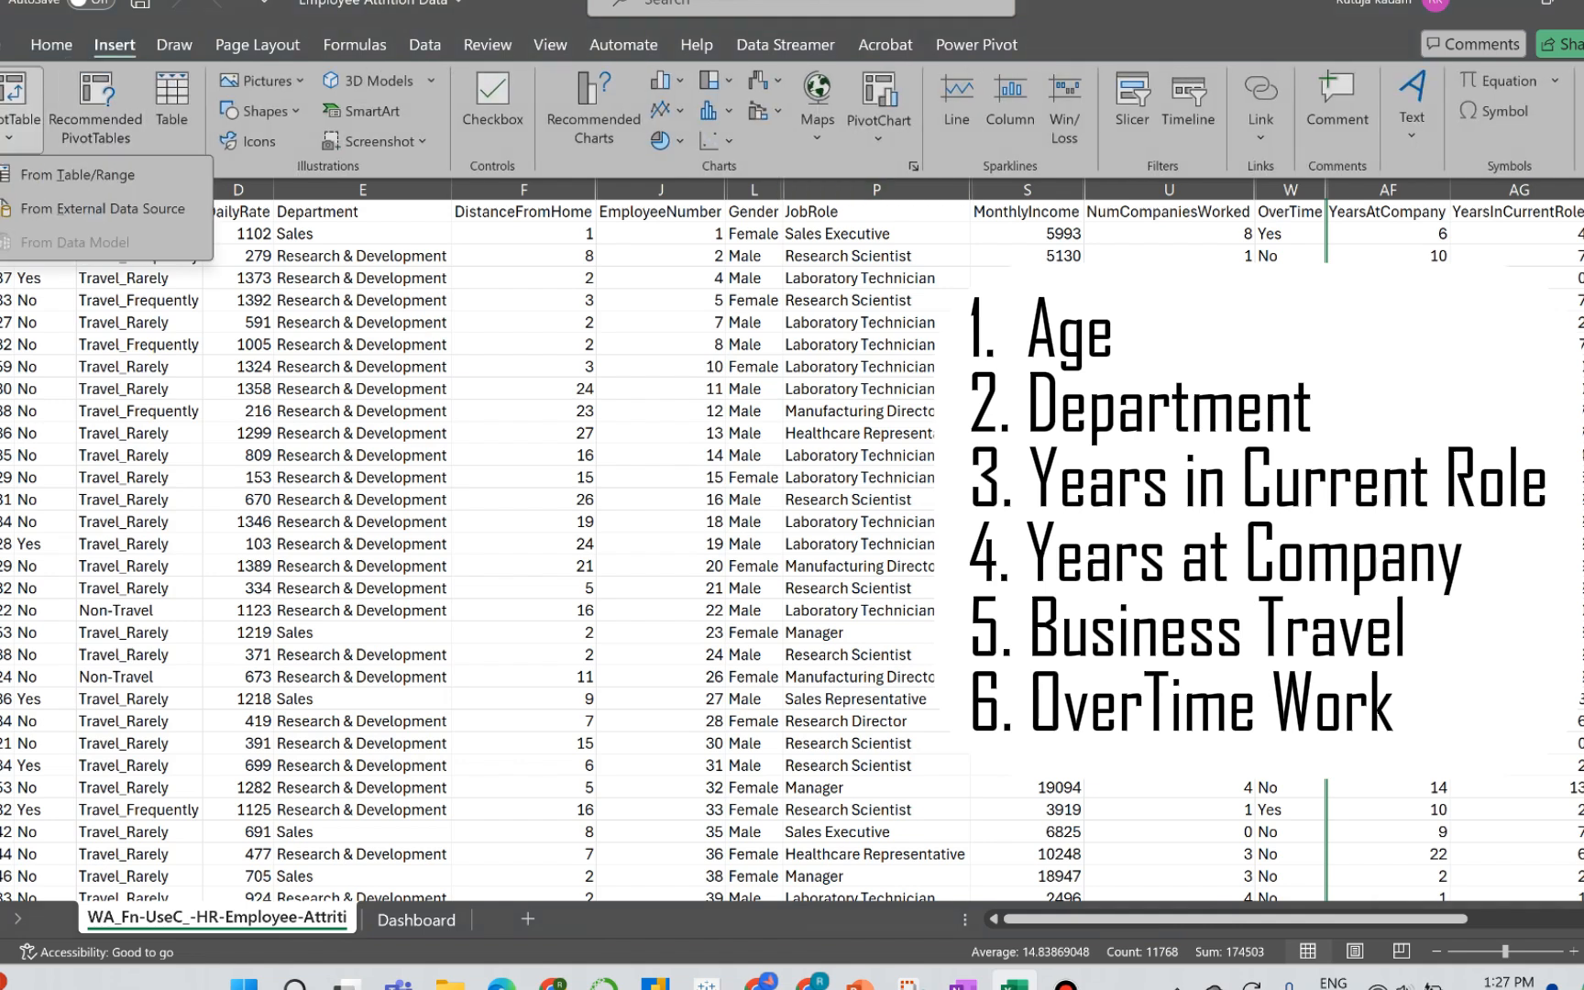
pyautogui.click(77, 174)
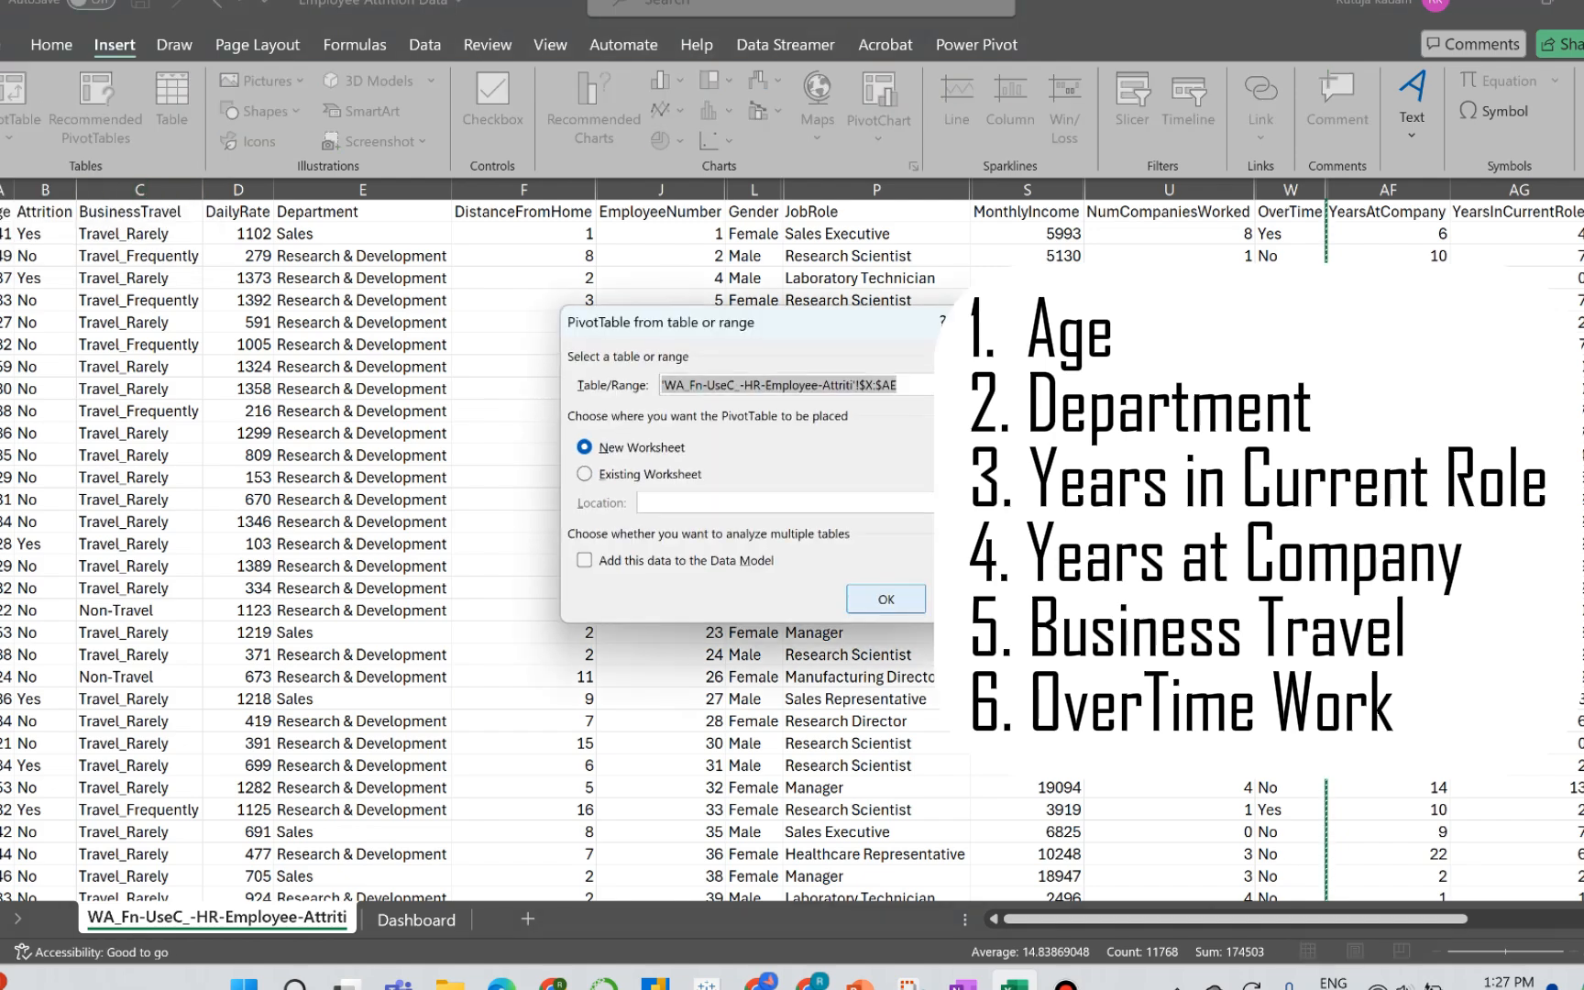
pyautogui.press('Return')
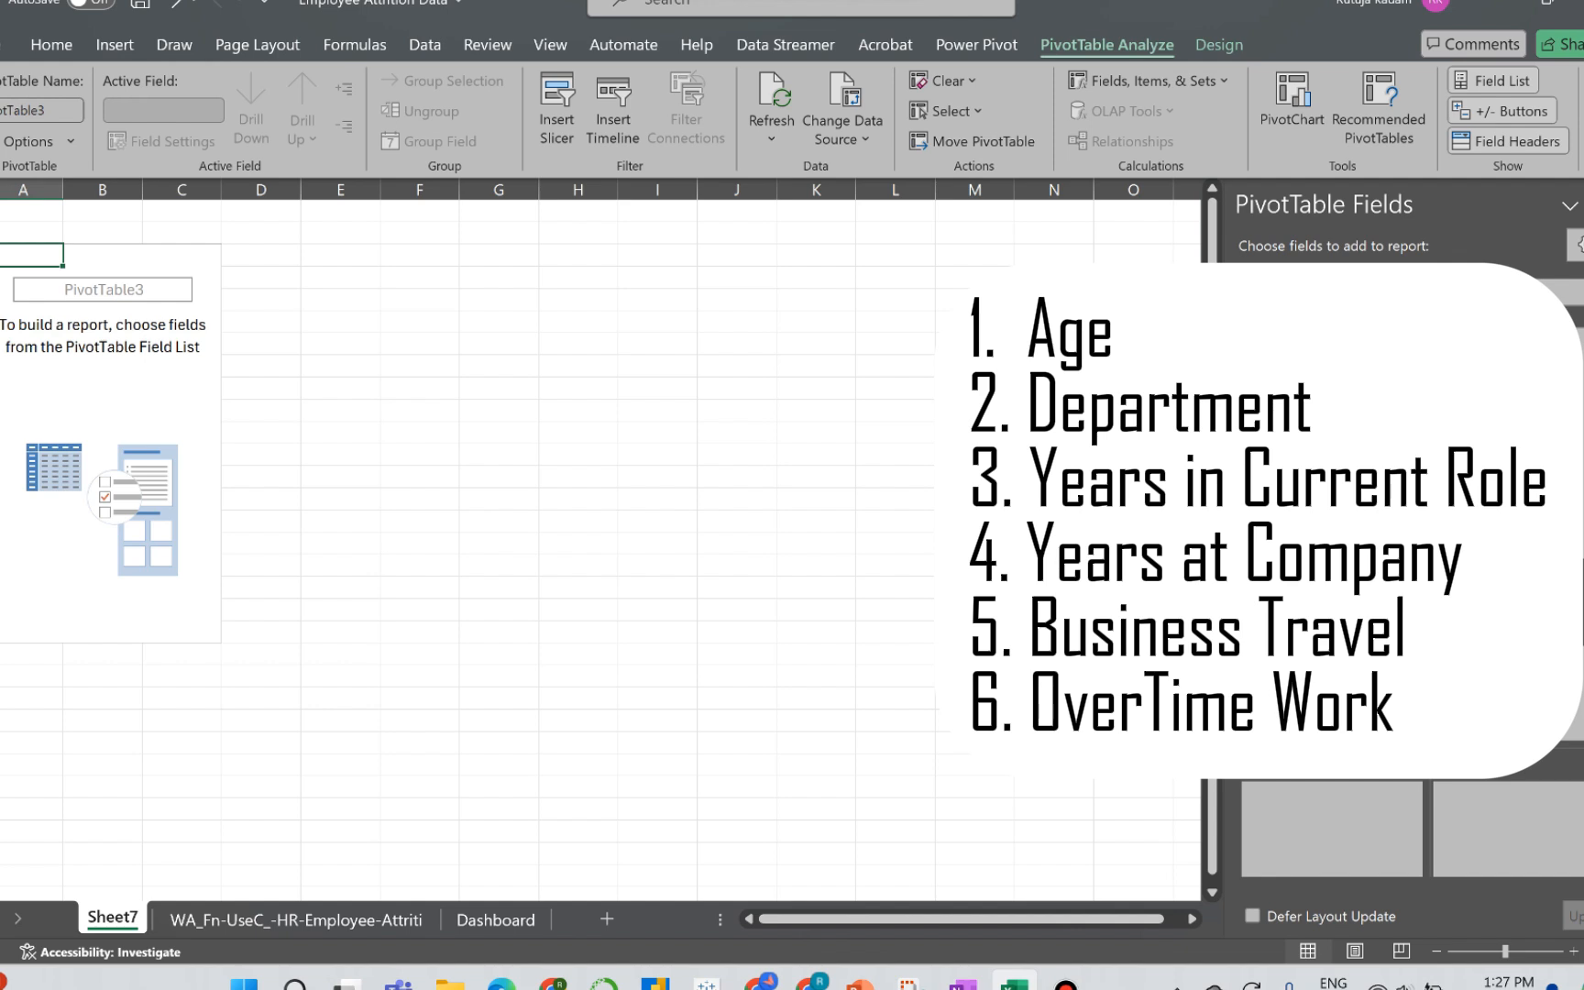
# Step: Rename the new PivotTable sheet as Age
pyautogui.doubleClick(113, 917)
pyautogui.write('Age')
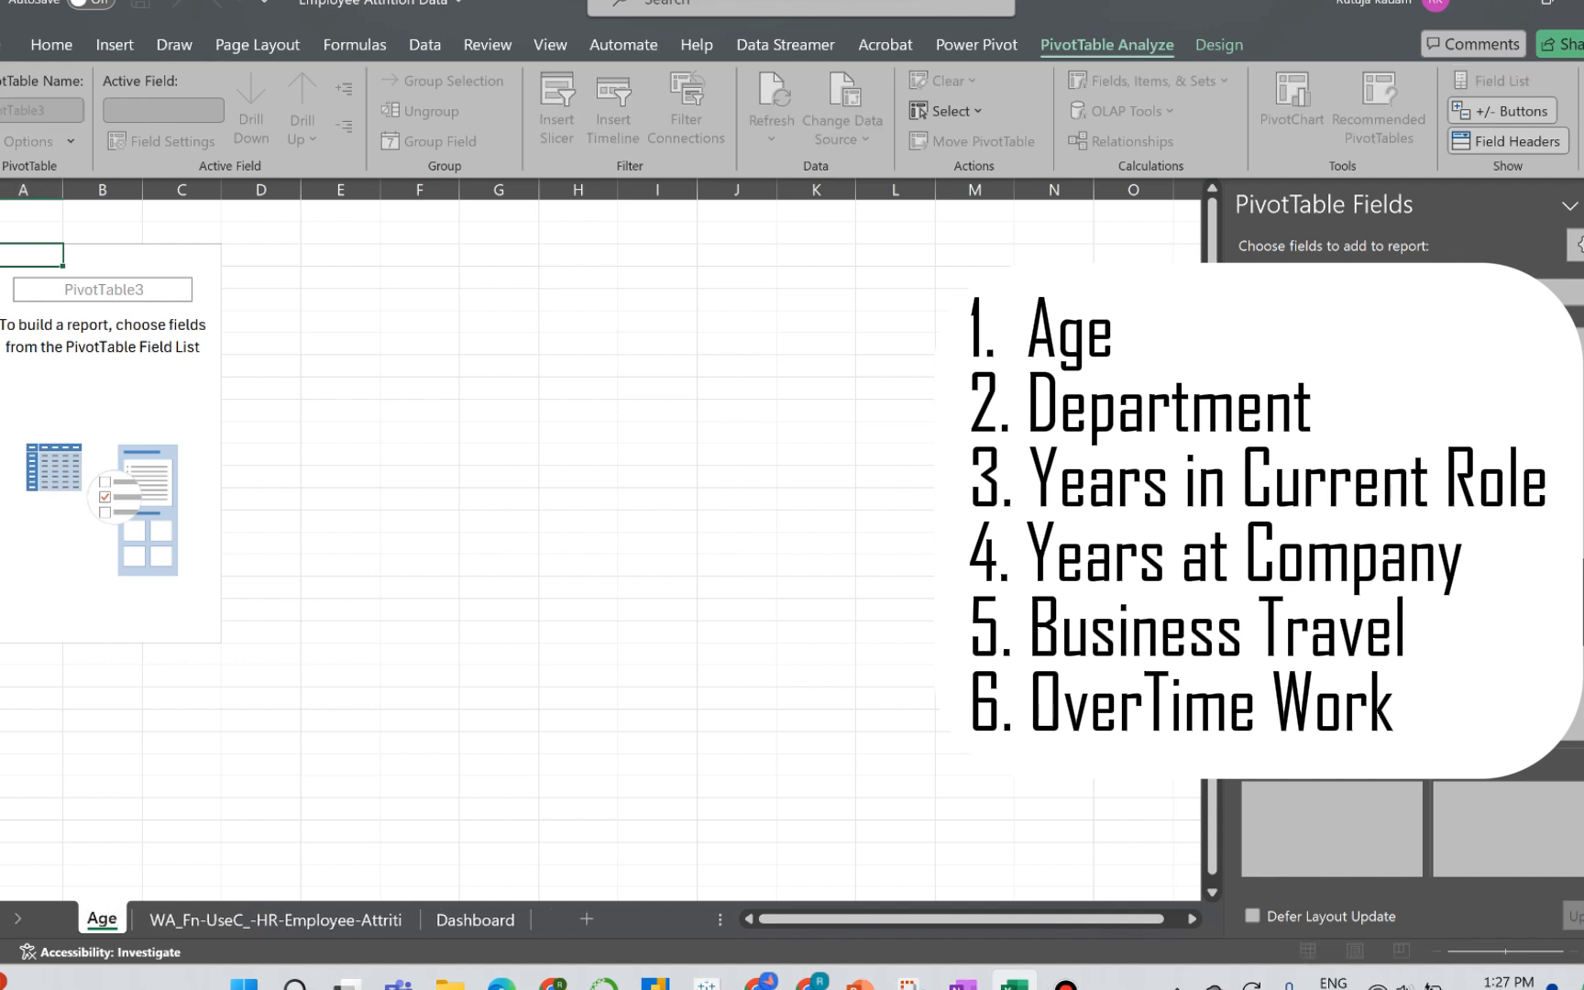
pyautogui.moveTo(261, 832); pyautogui.dragTo(105, 902)
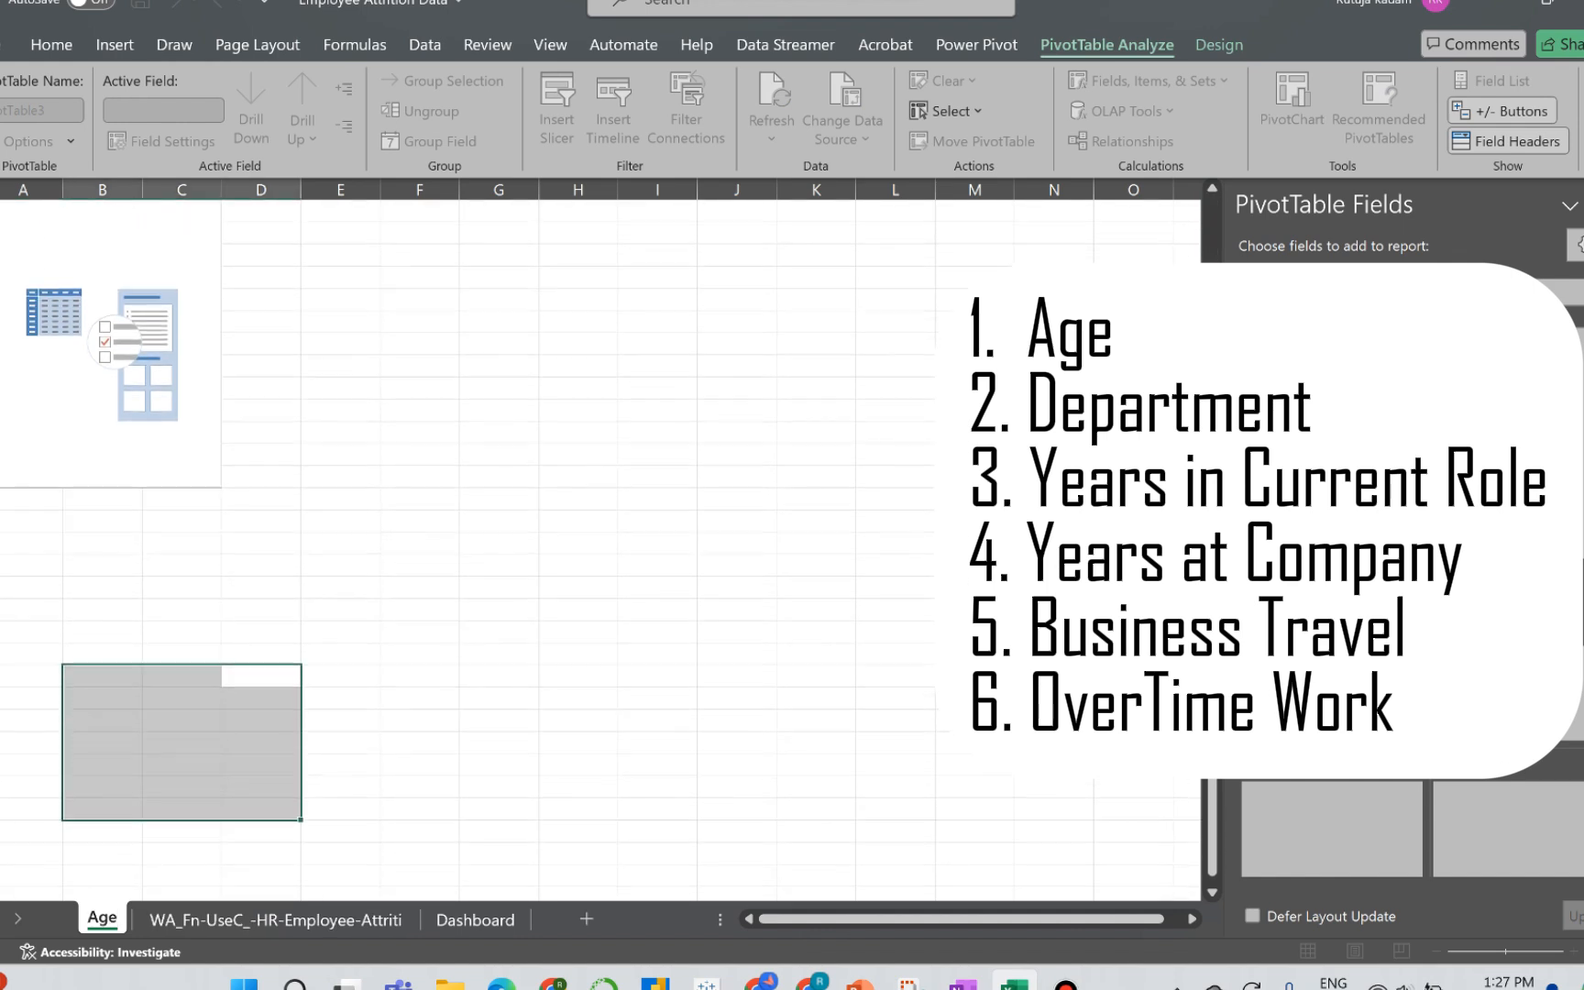
pyautogui.moveTo(103, 809); pyautogui.dragTo(103, 853)
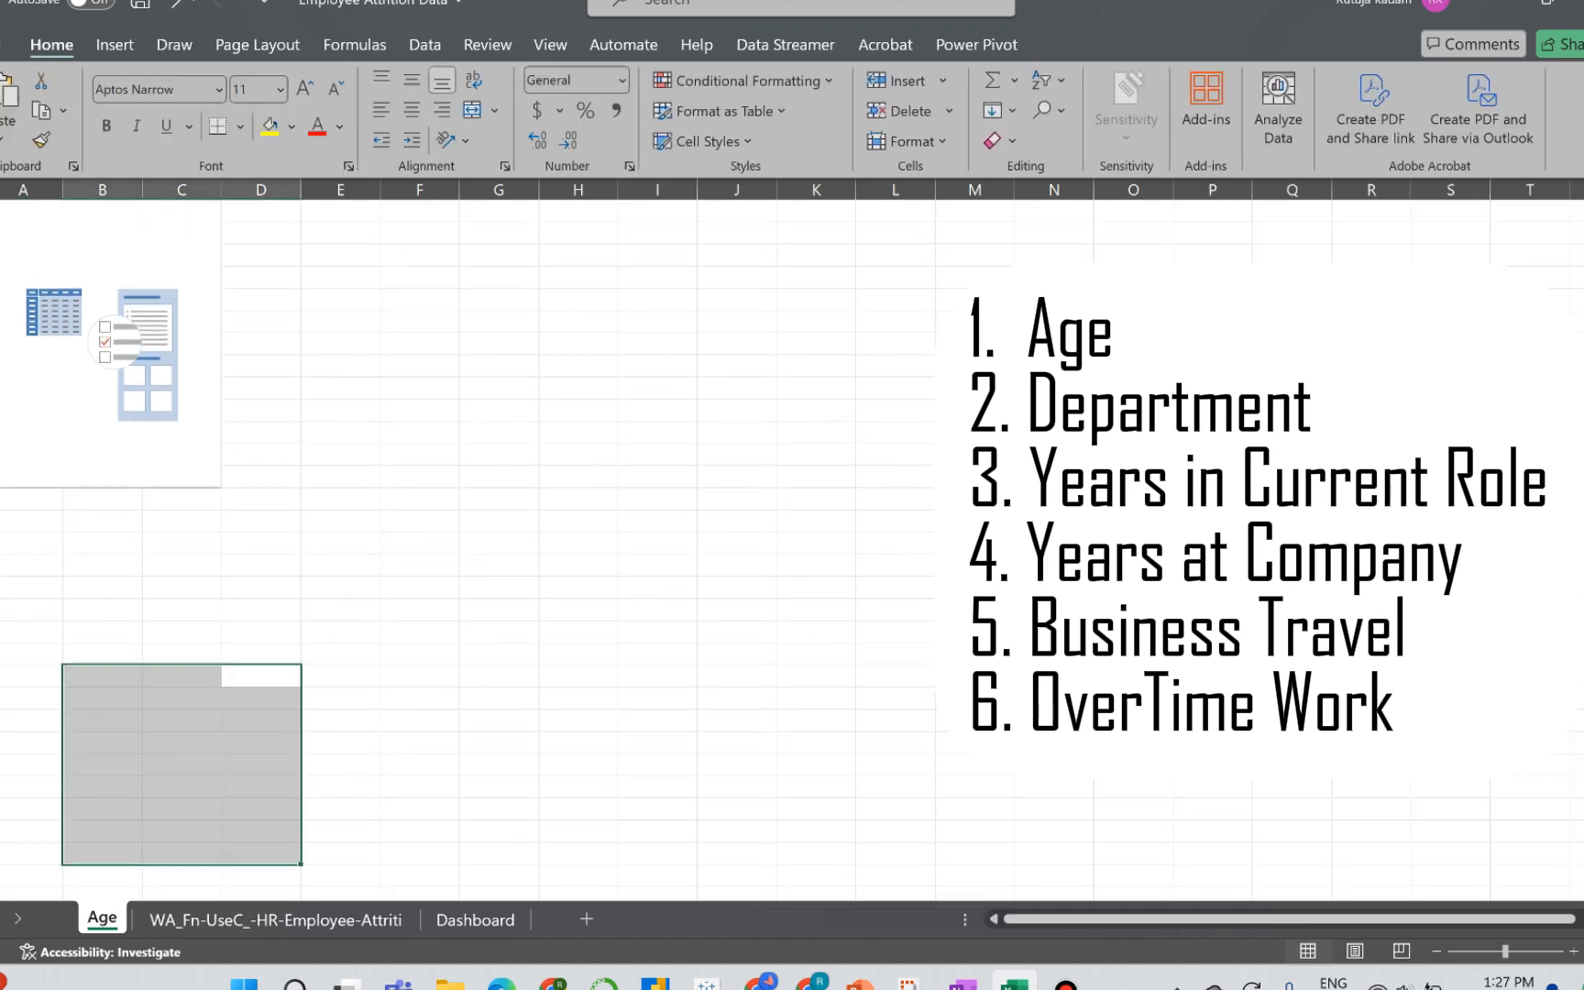
# Step: Create a copy of the Age sheet in the same workbook and rename the copy as Department
pyautogui.rightClick(101, 920)
pyautogui.click(191, 653)
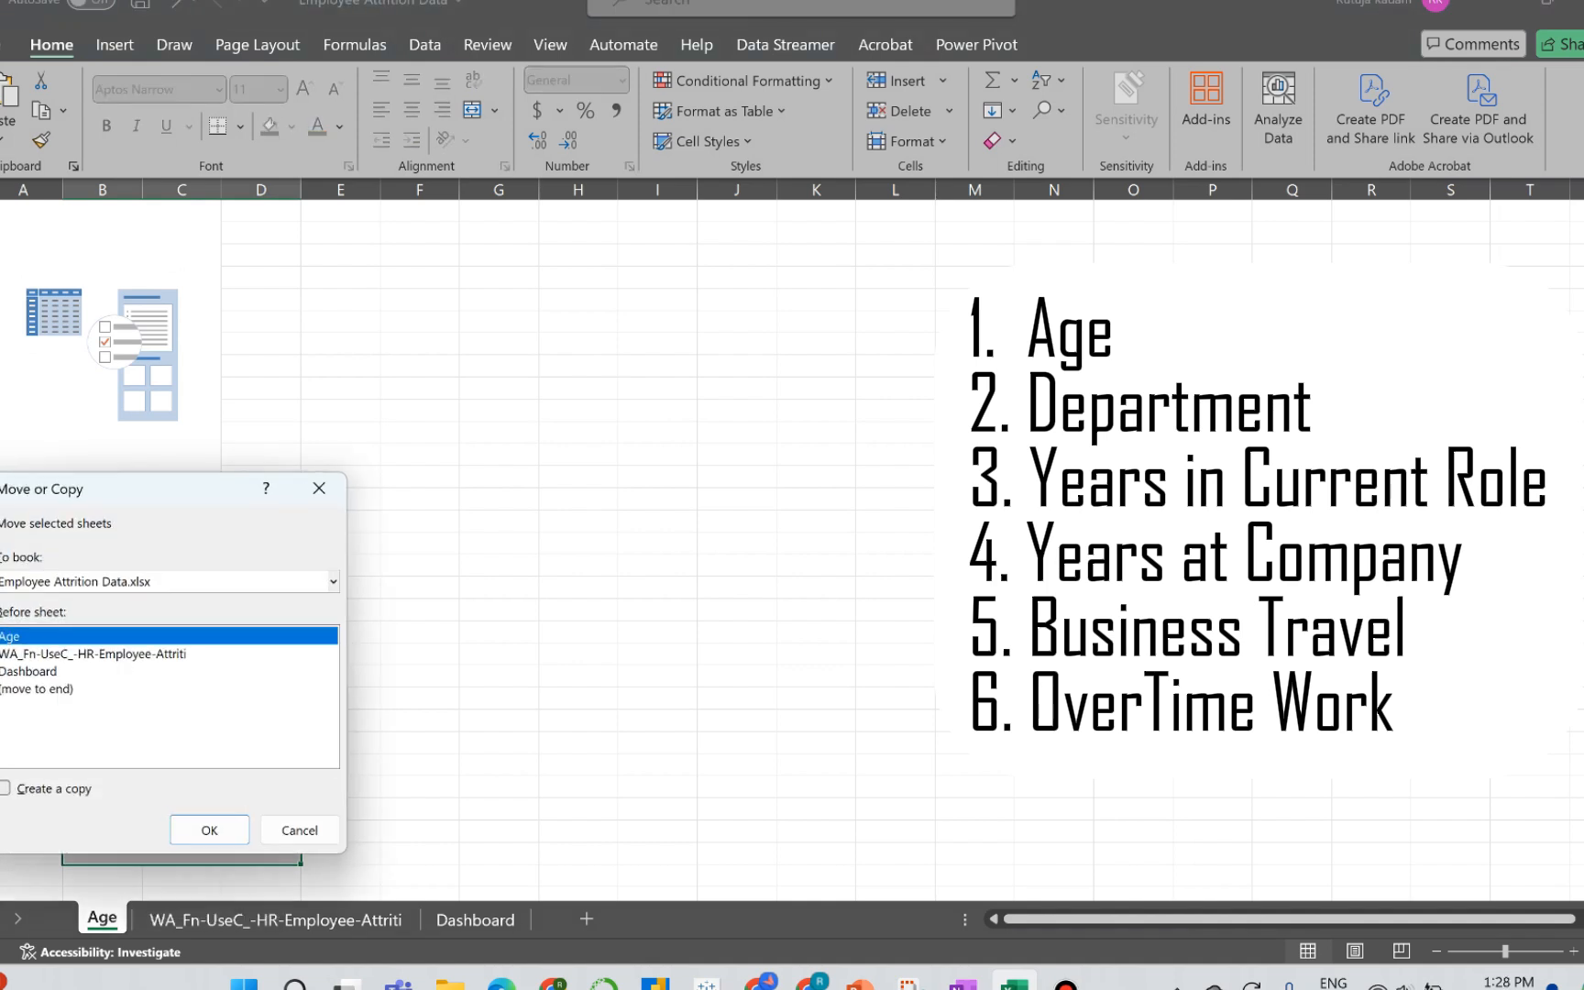
pyautogui.click(6, 789)
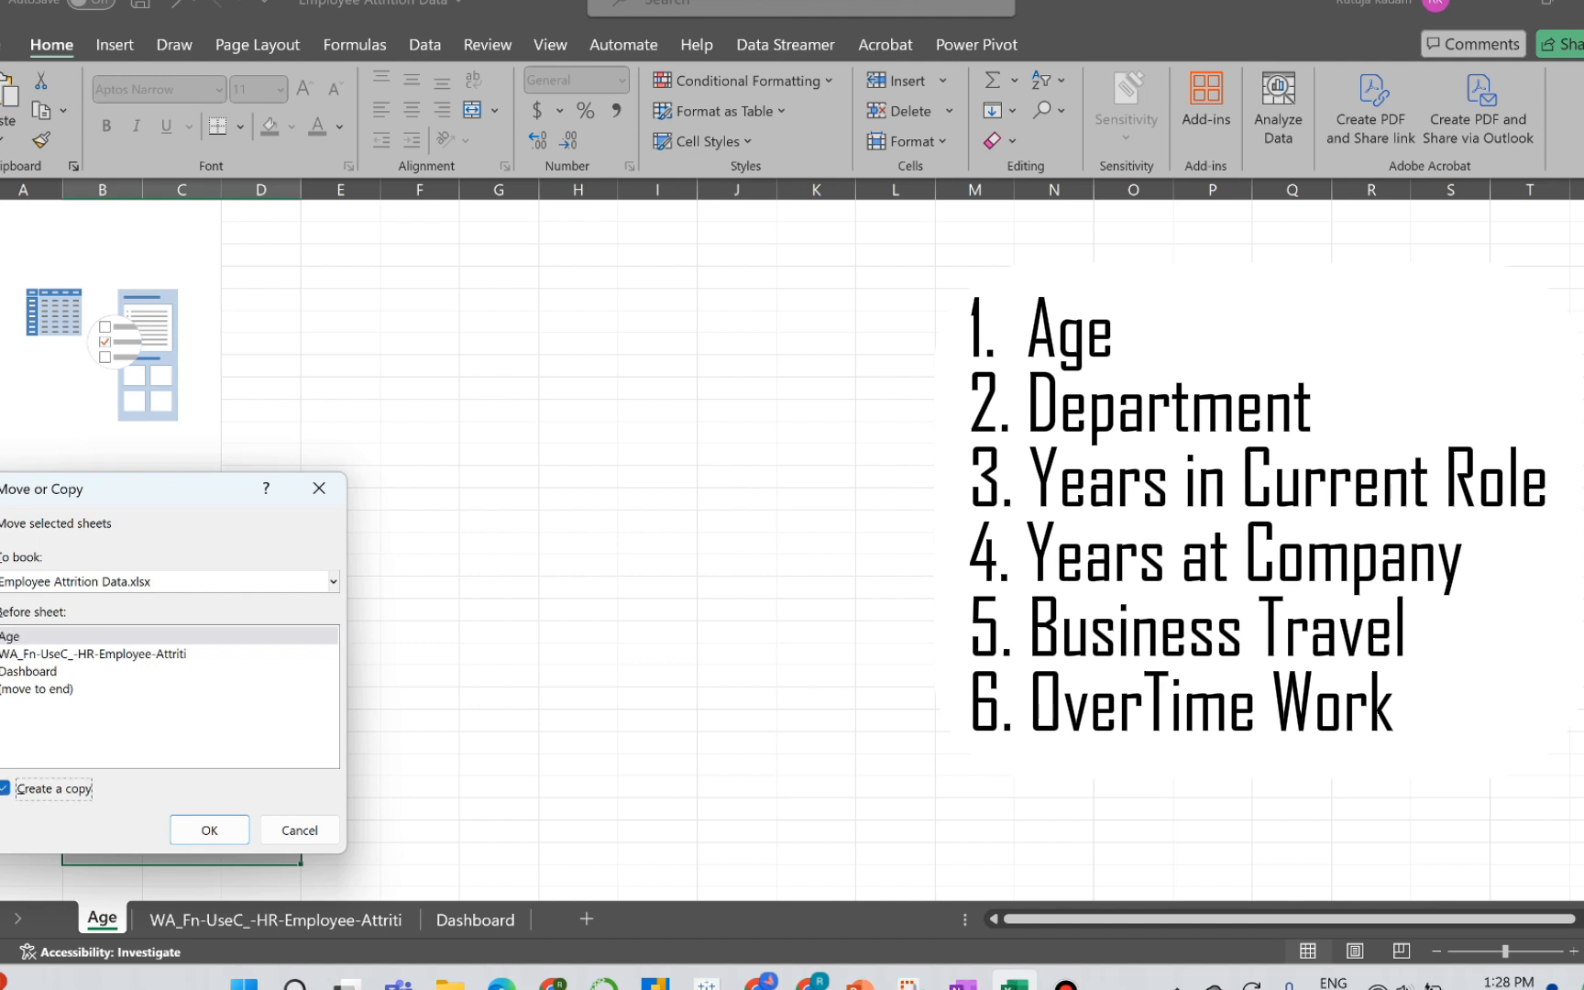
pyautogui.click(209, 830)
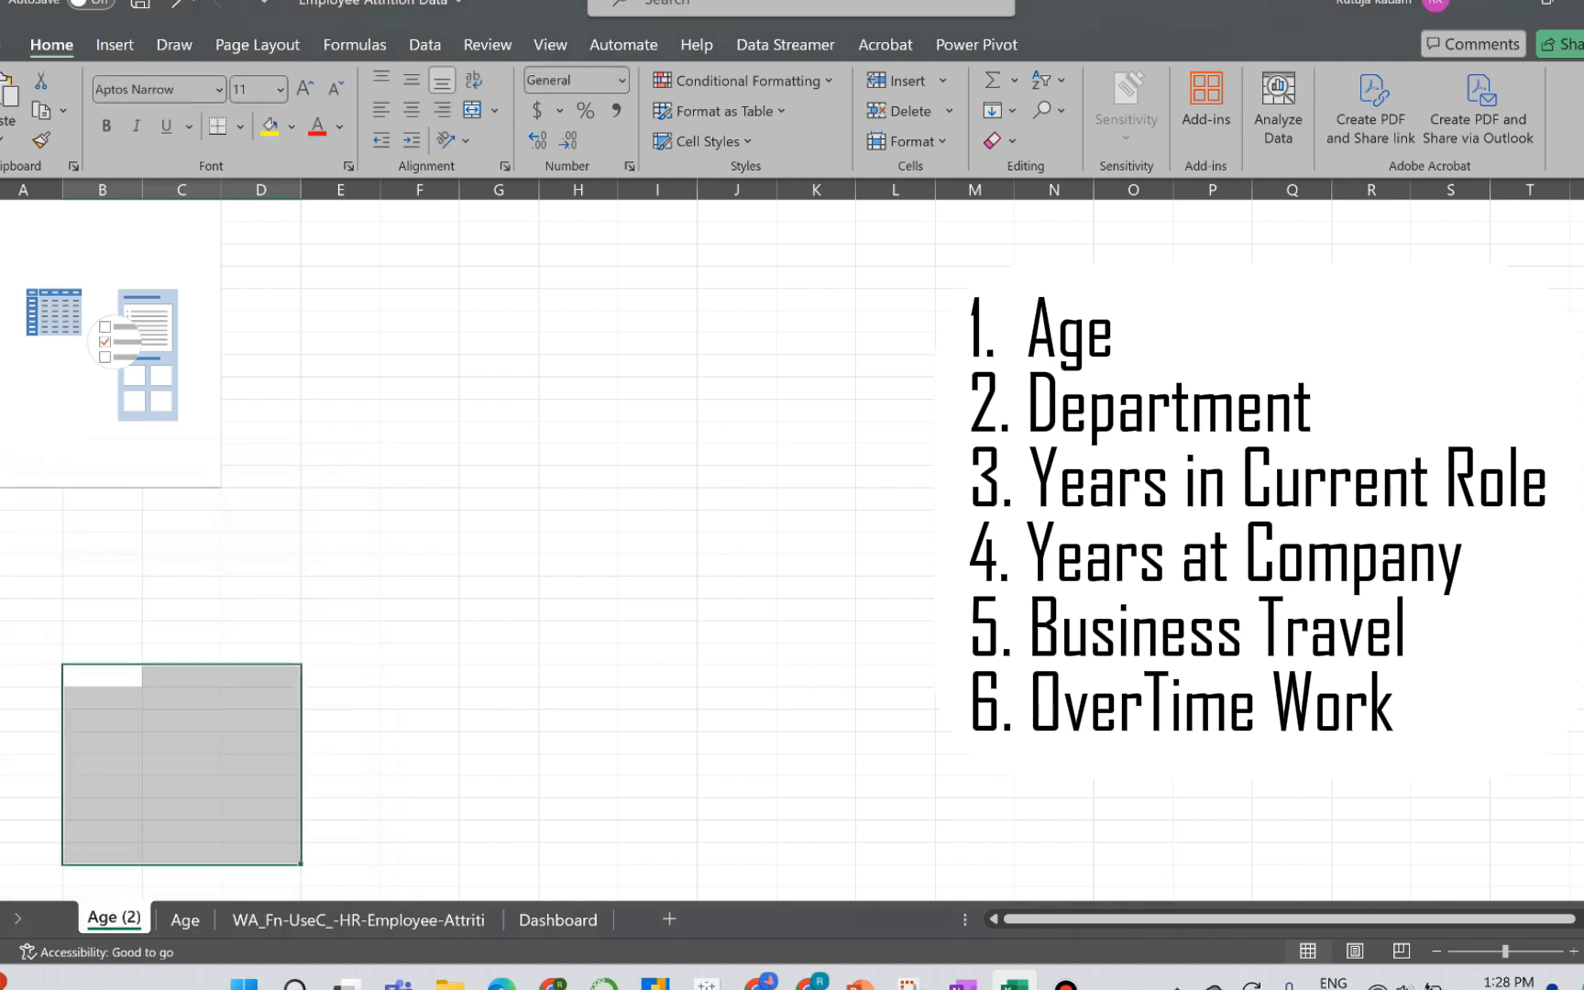
pyautogui.doubleClick(114, 918)
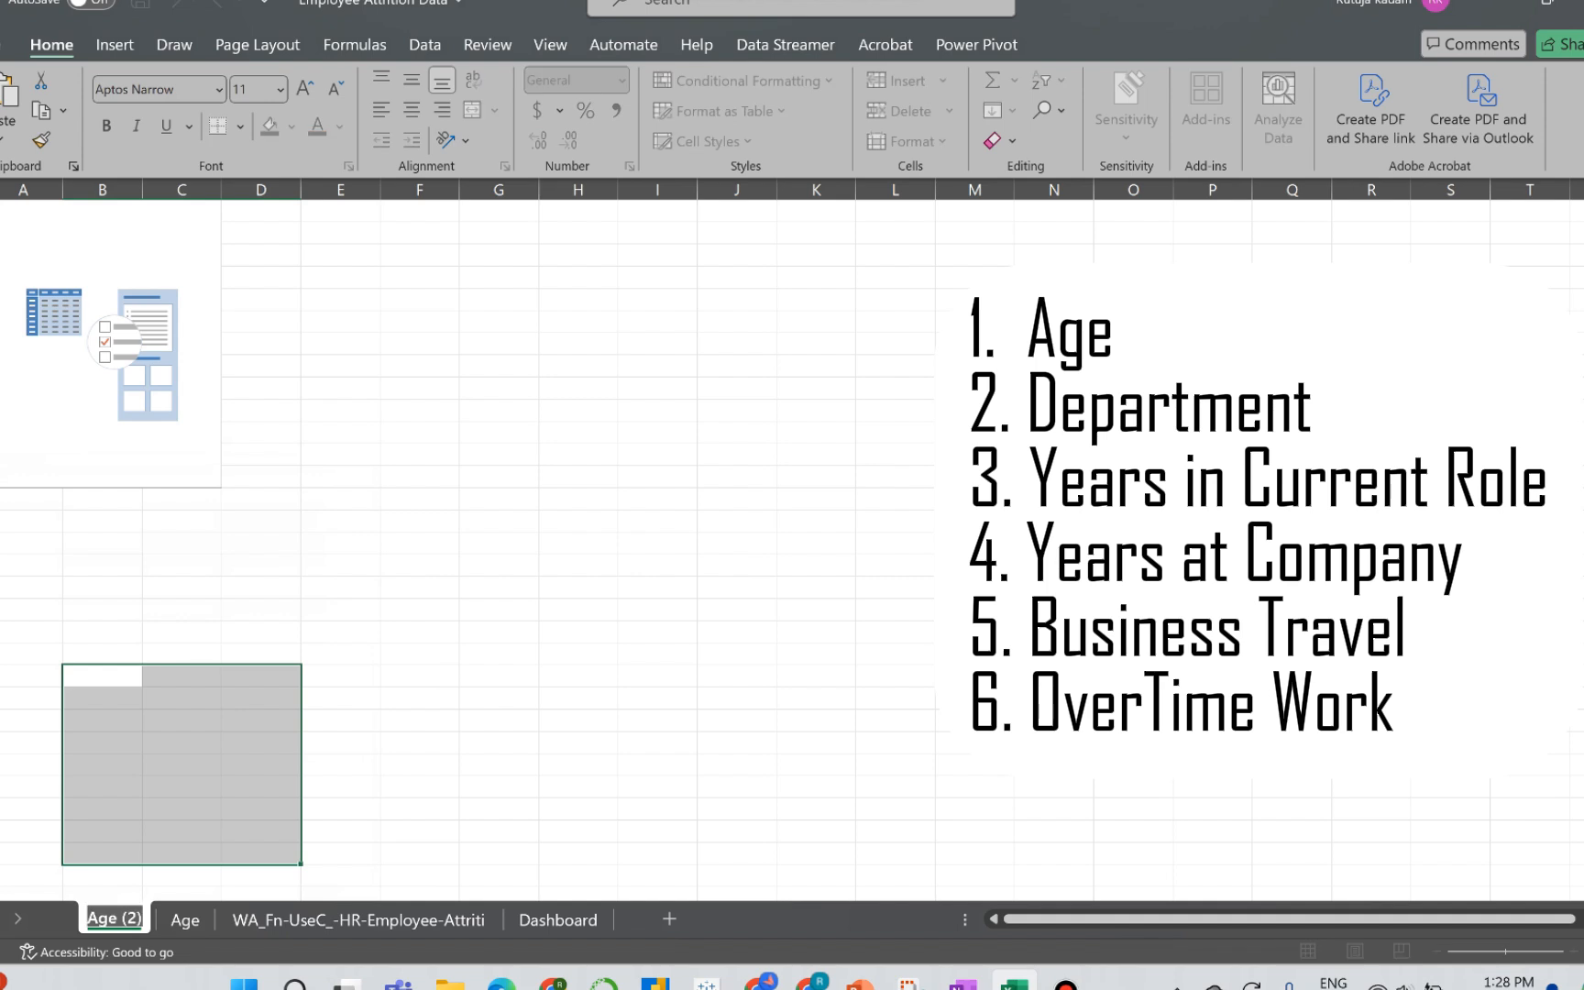
pyautogui.write('Depar')
pyautogui.write('mten')
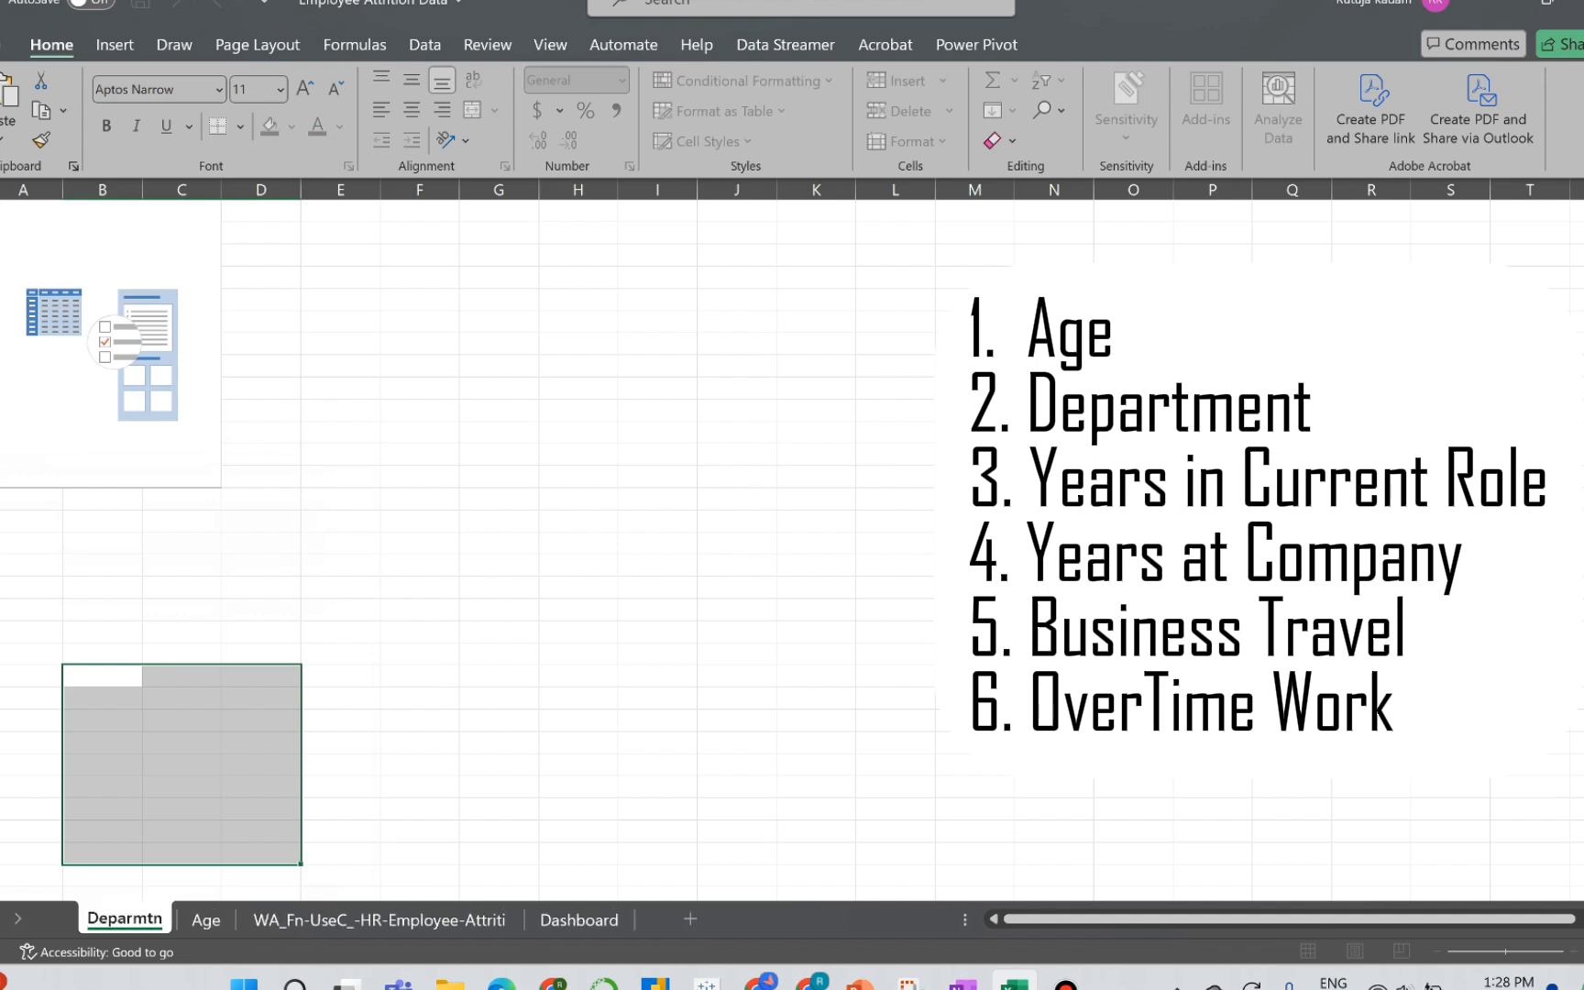
pyautogui.write('tmen')
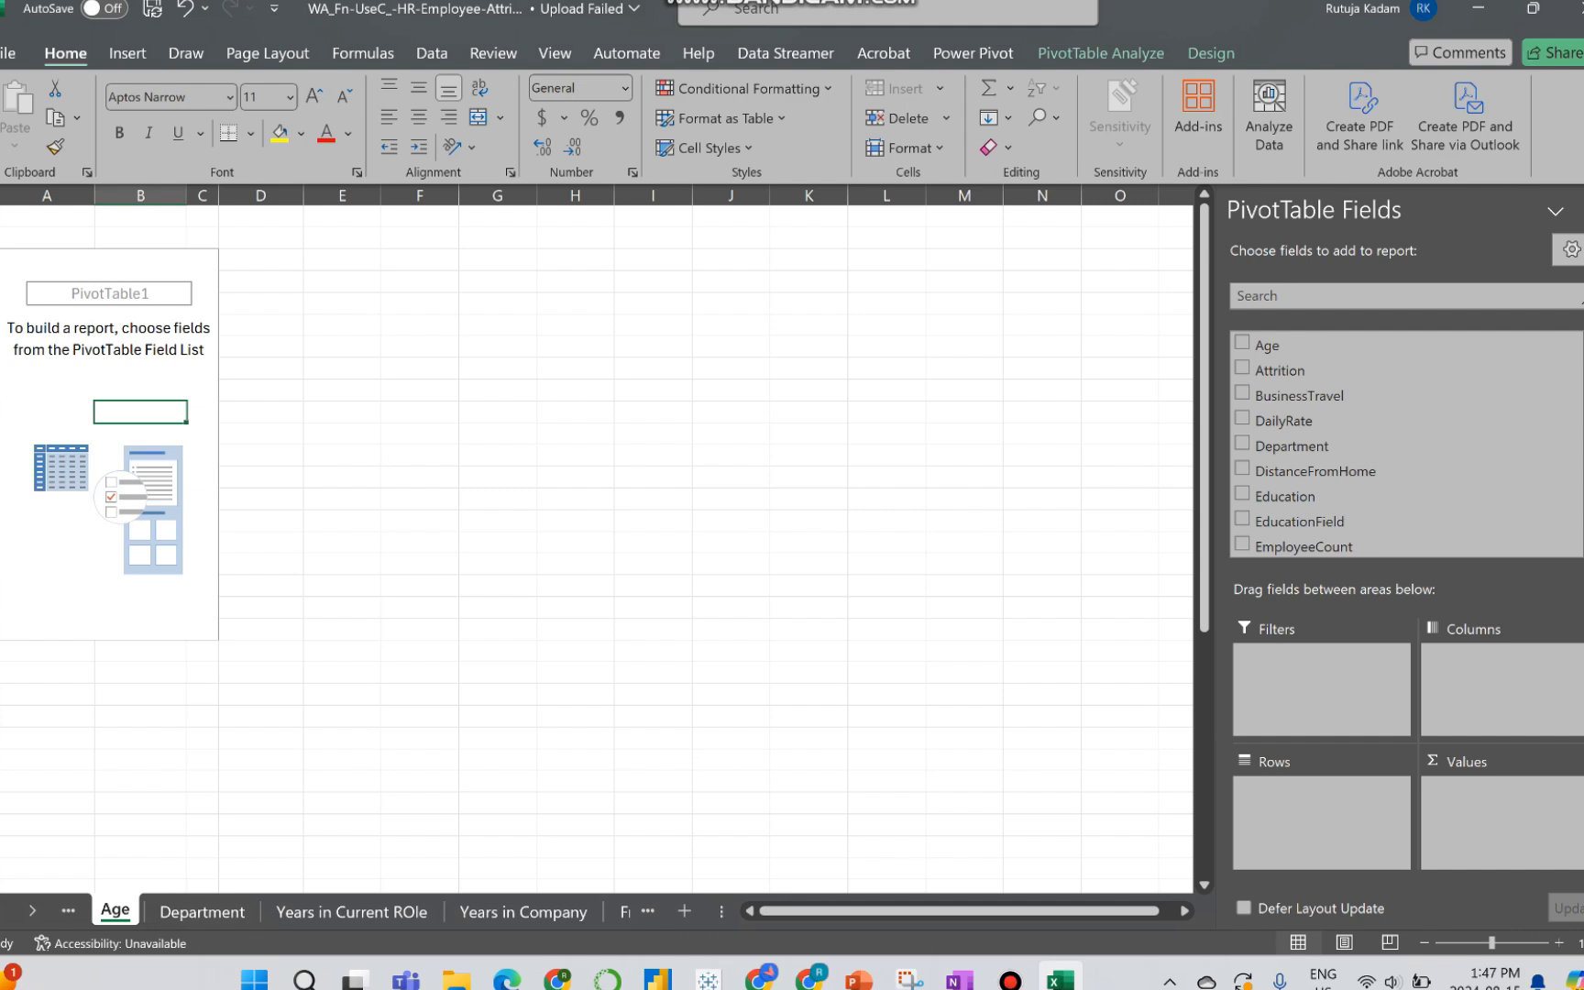
# Step: Add the Age field to the PivotTable rows on the Age sheet and group it from 18 to 60 in intervals of 10
pyautogui.click(1243, 344)
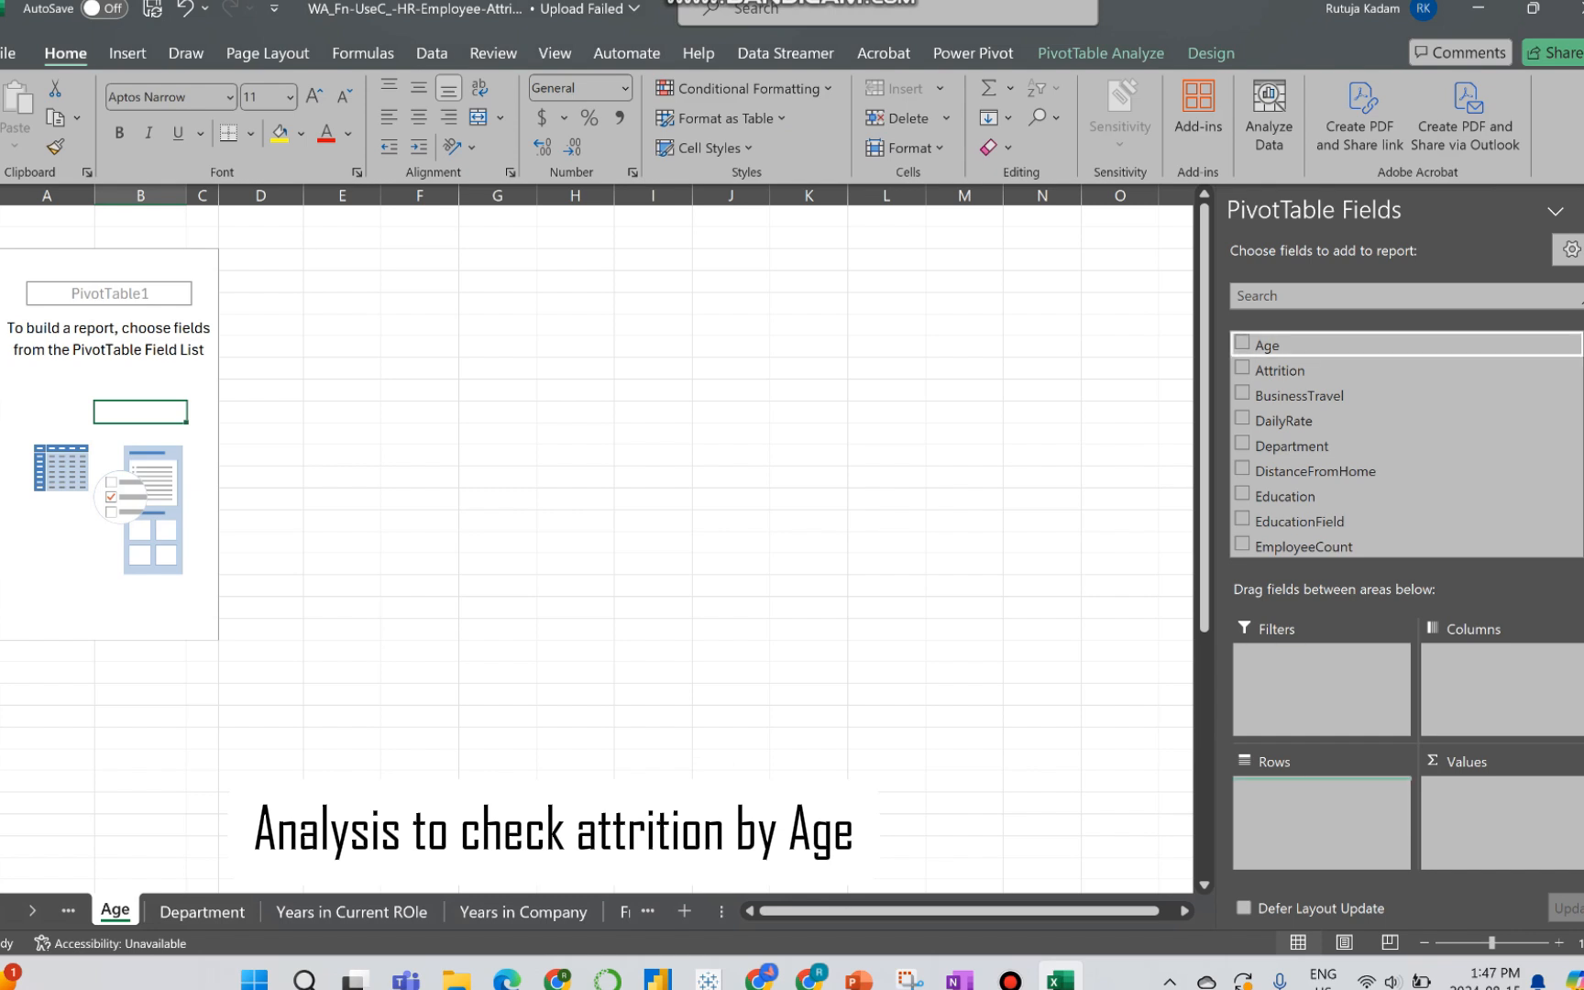
pyautogui.click(6, 325)
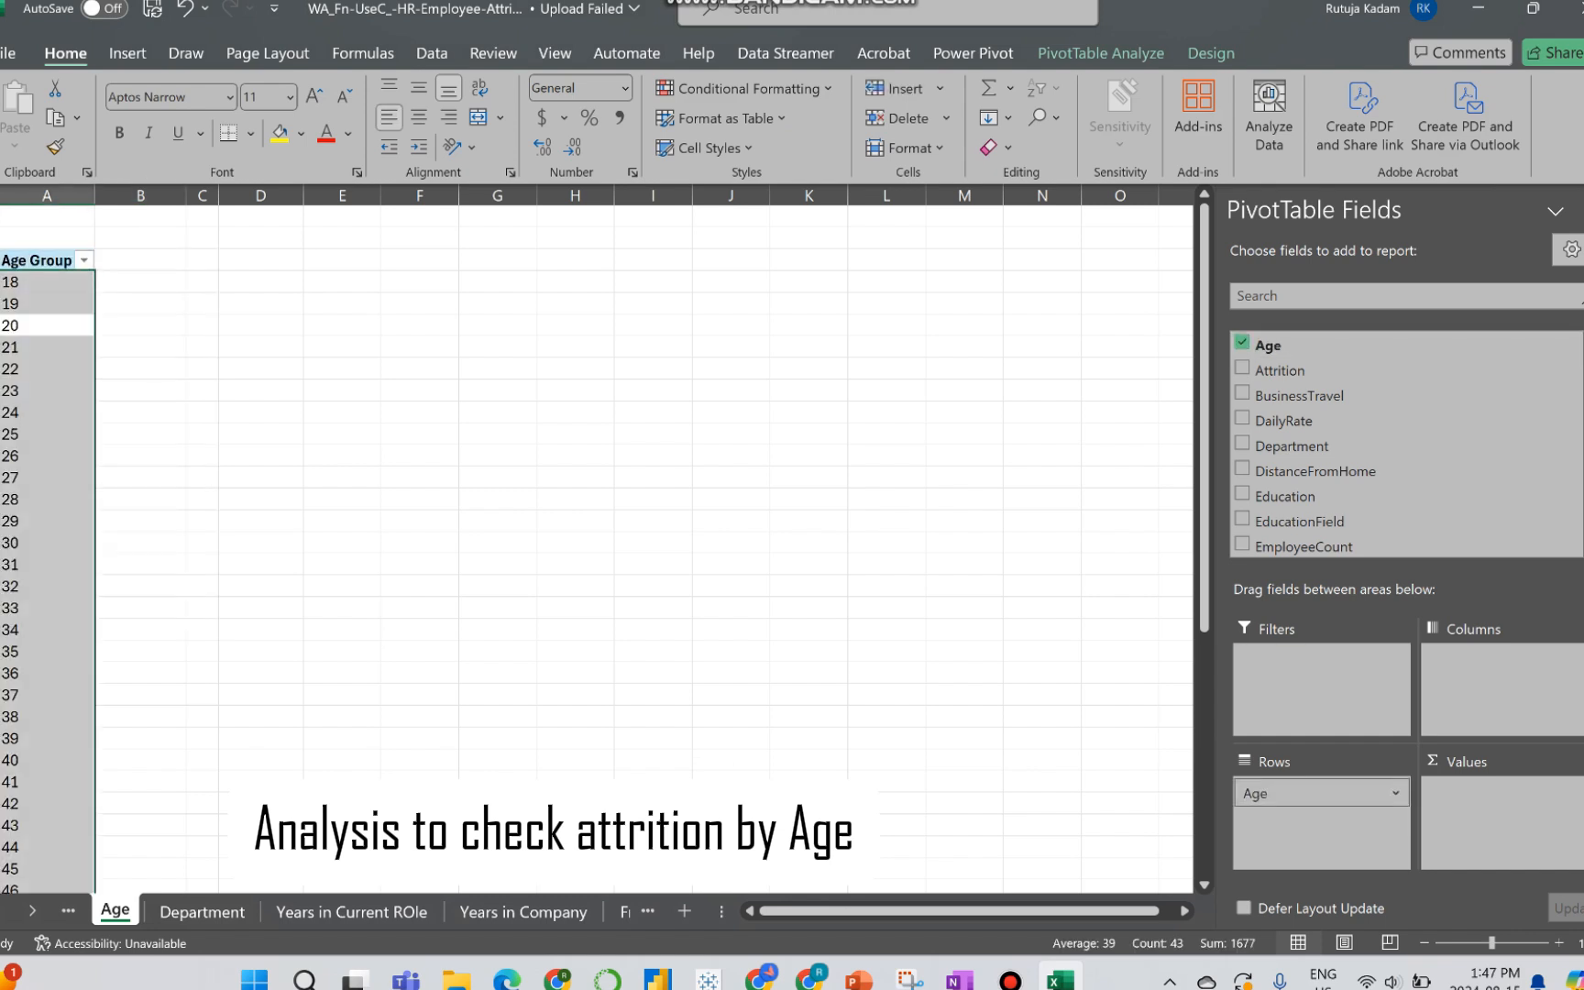
pyautogui.rightClick(42, 316)
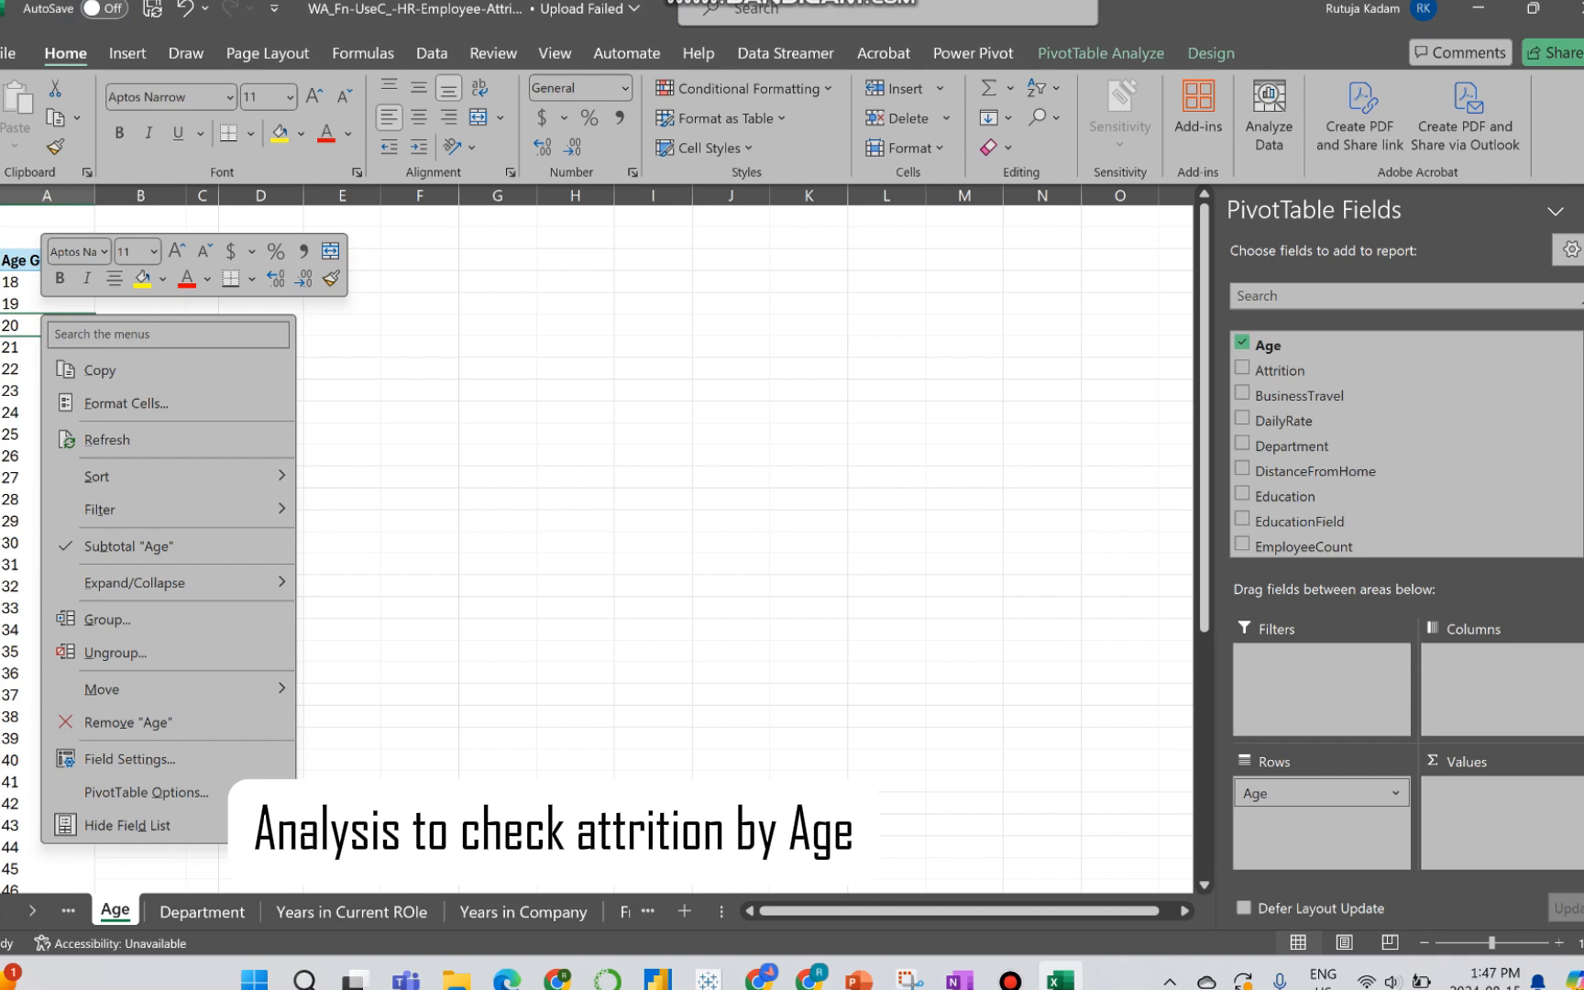
pyautogui.click(108, 619)
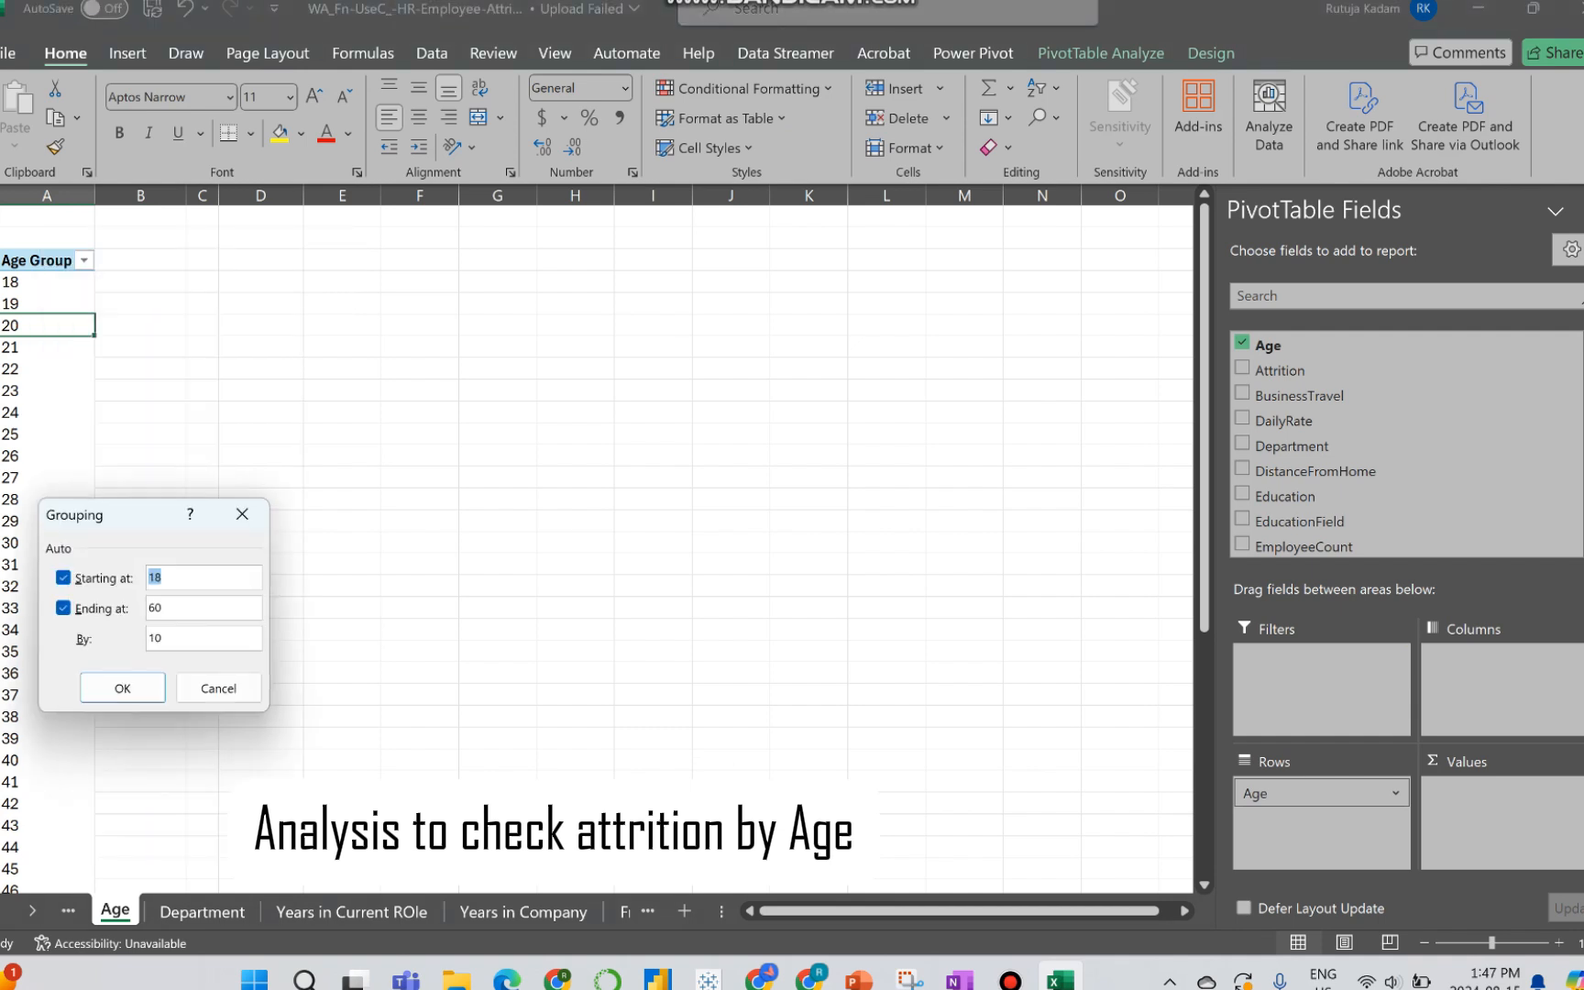
pyautogui.click(170, 638)
pyautogui.click(122, 688)
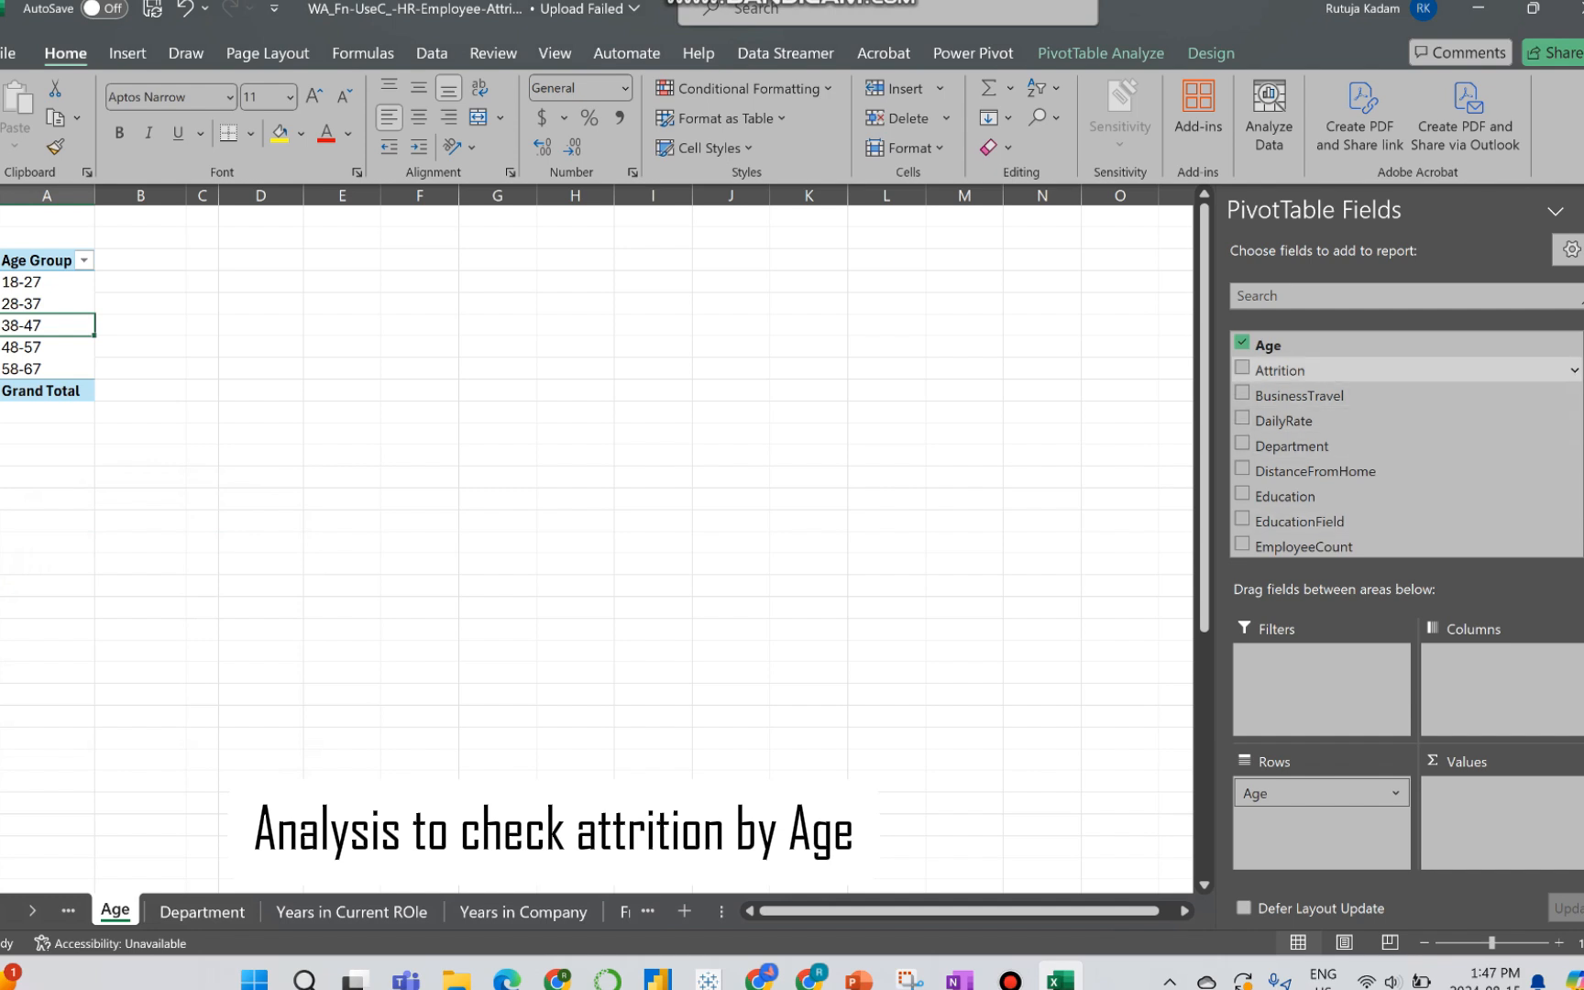
# Step: Add Attrition to the PivotTable as the column field and Age as a count value
pyautogui.moveTo(1280, 370); pyautogui.dragTo(1487, 680)
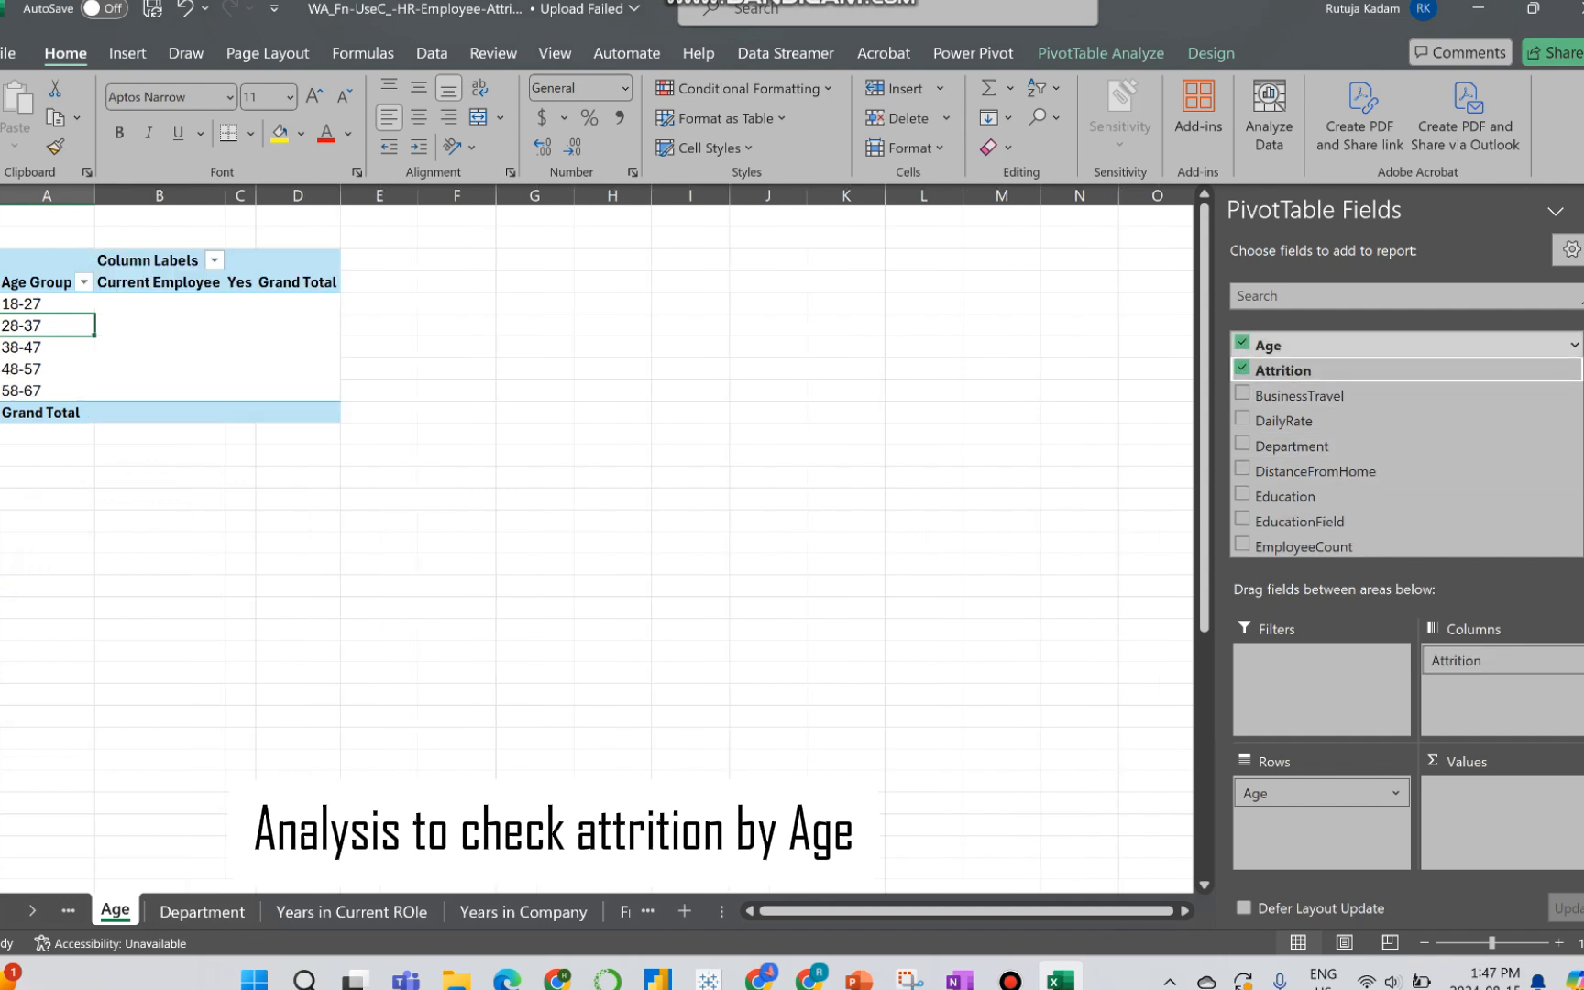
pyautogui.moveTo(1269, 346); pyautogui.dragTo(1487, 814)
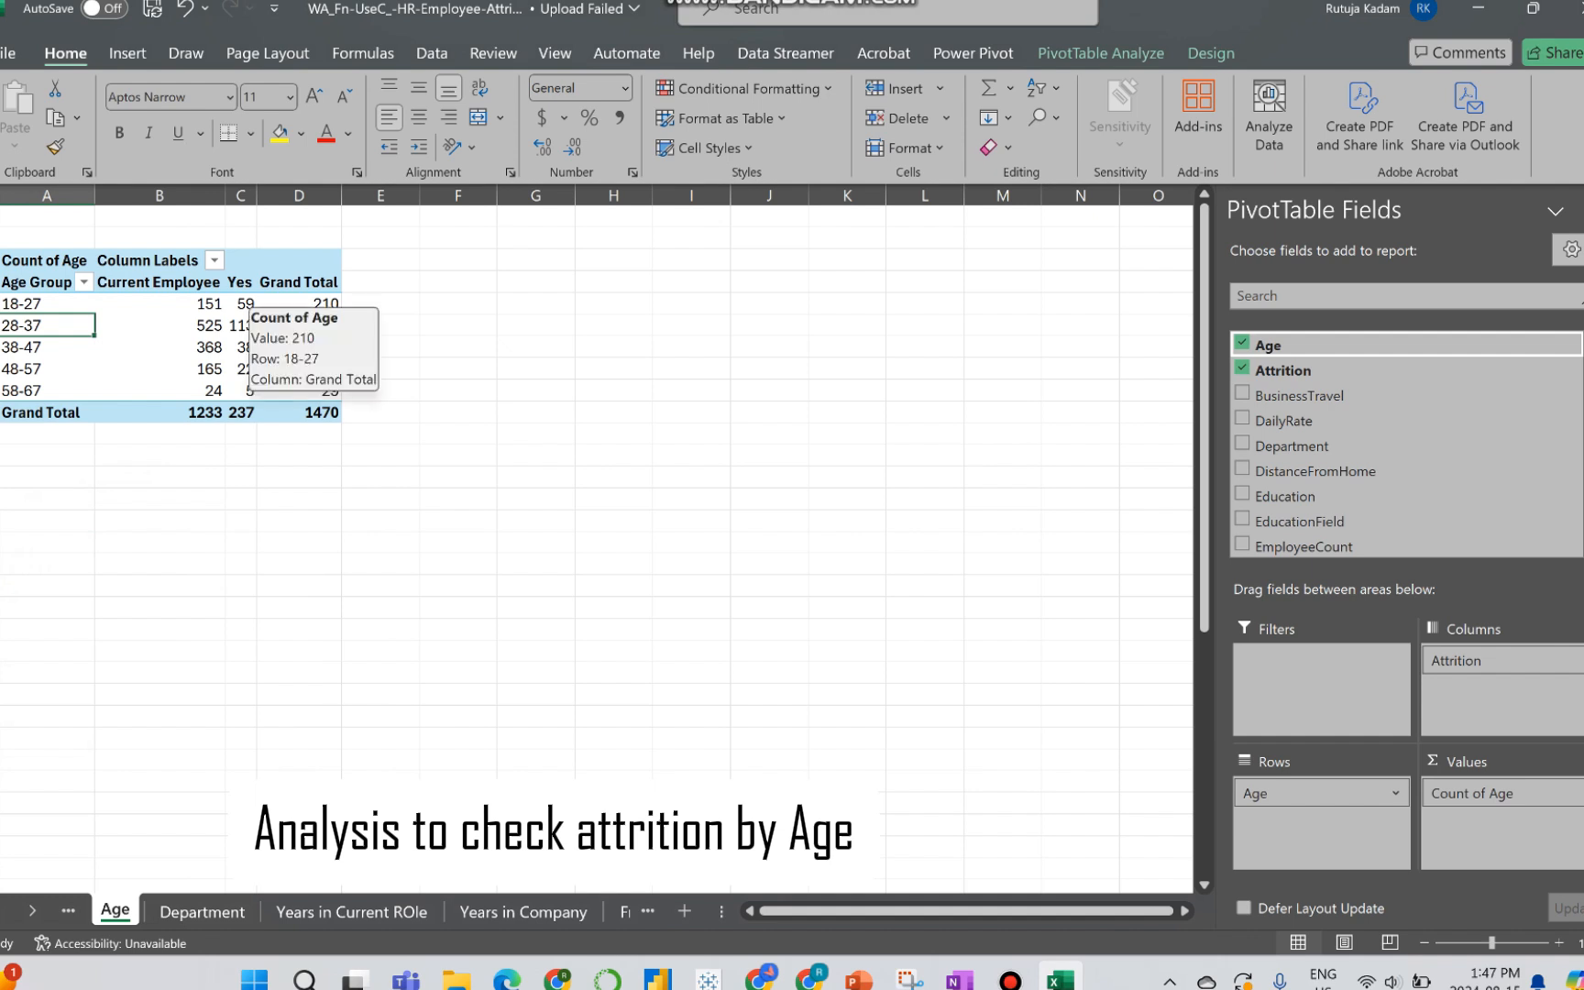
# Step: Insert a 100% Stacked Column PivotChart from the age PivotTable and place it beside the table
pyautogui.click(241, 305)
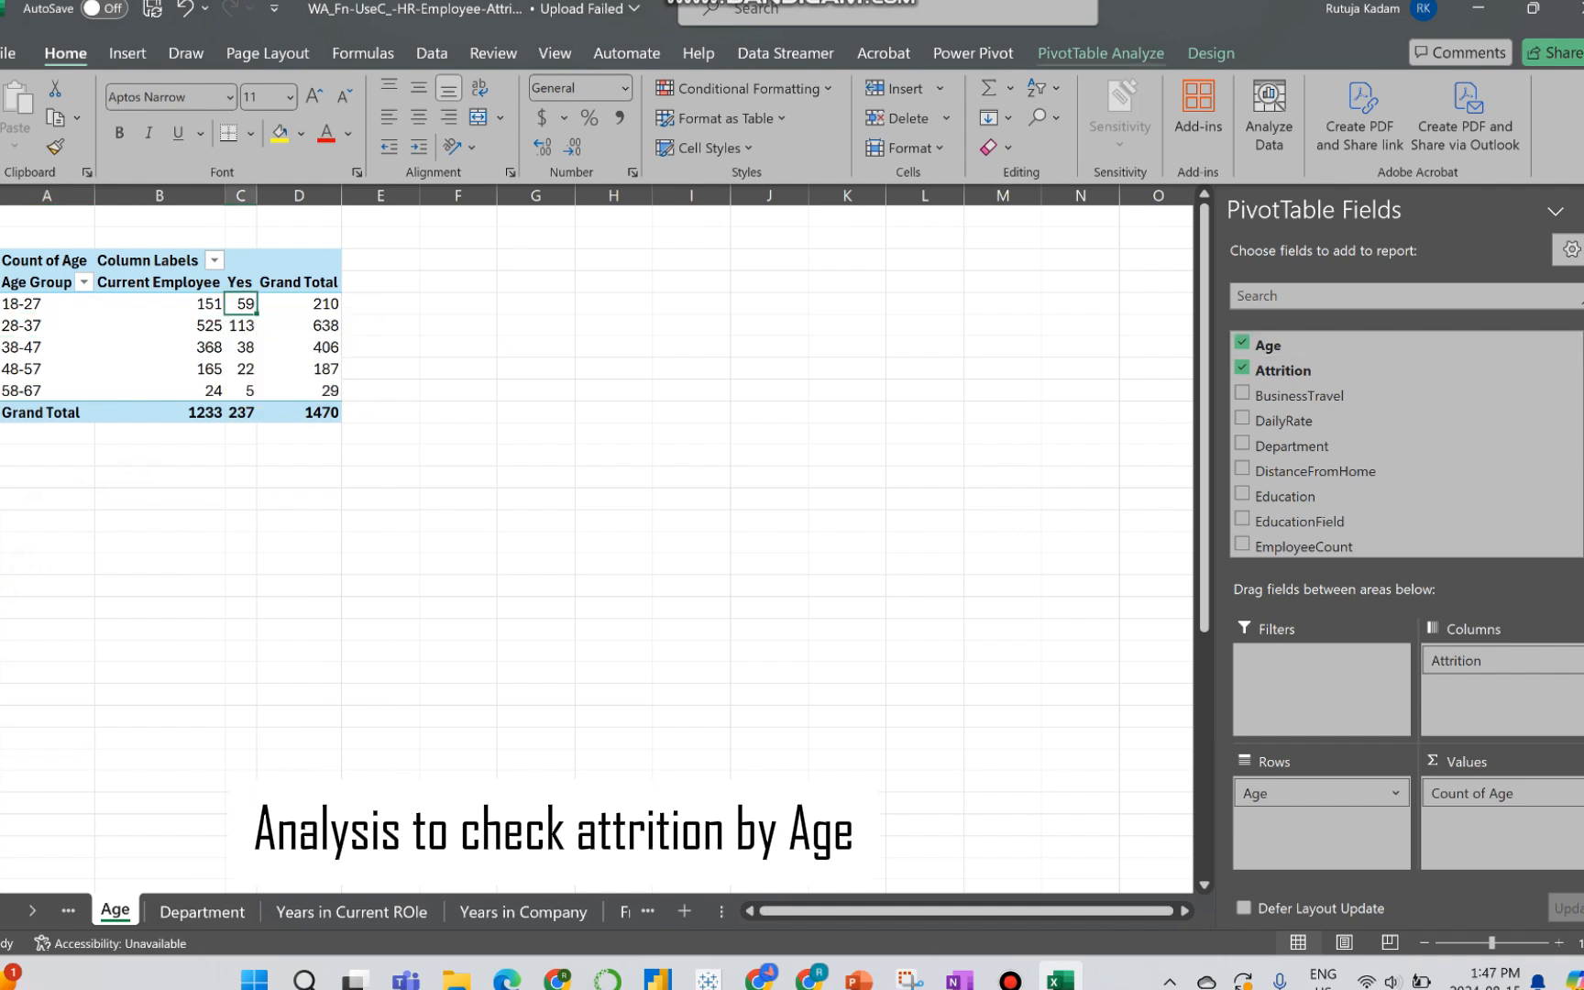
pyautogui.click(1101, 53)
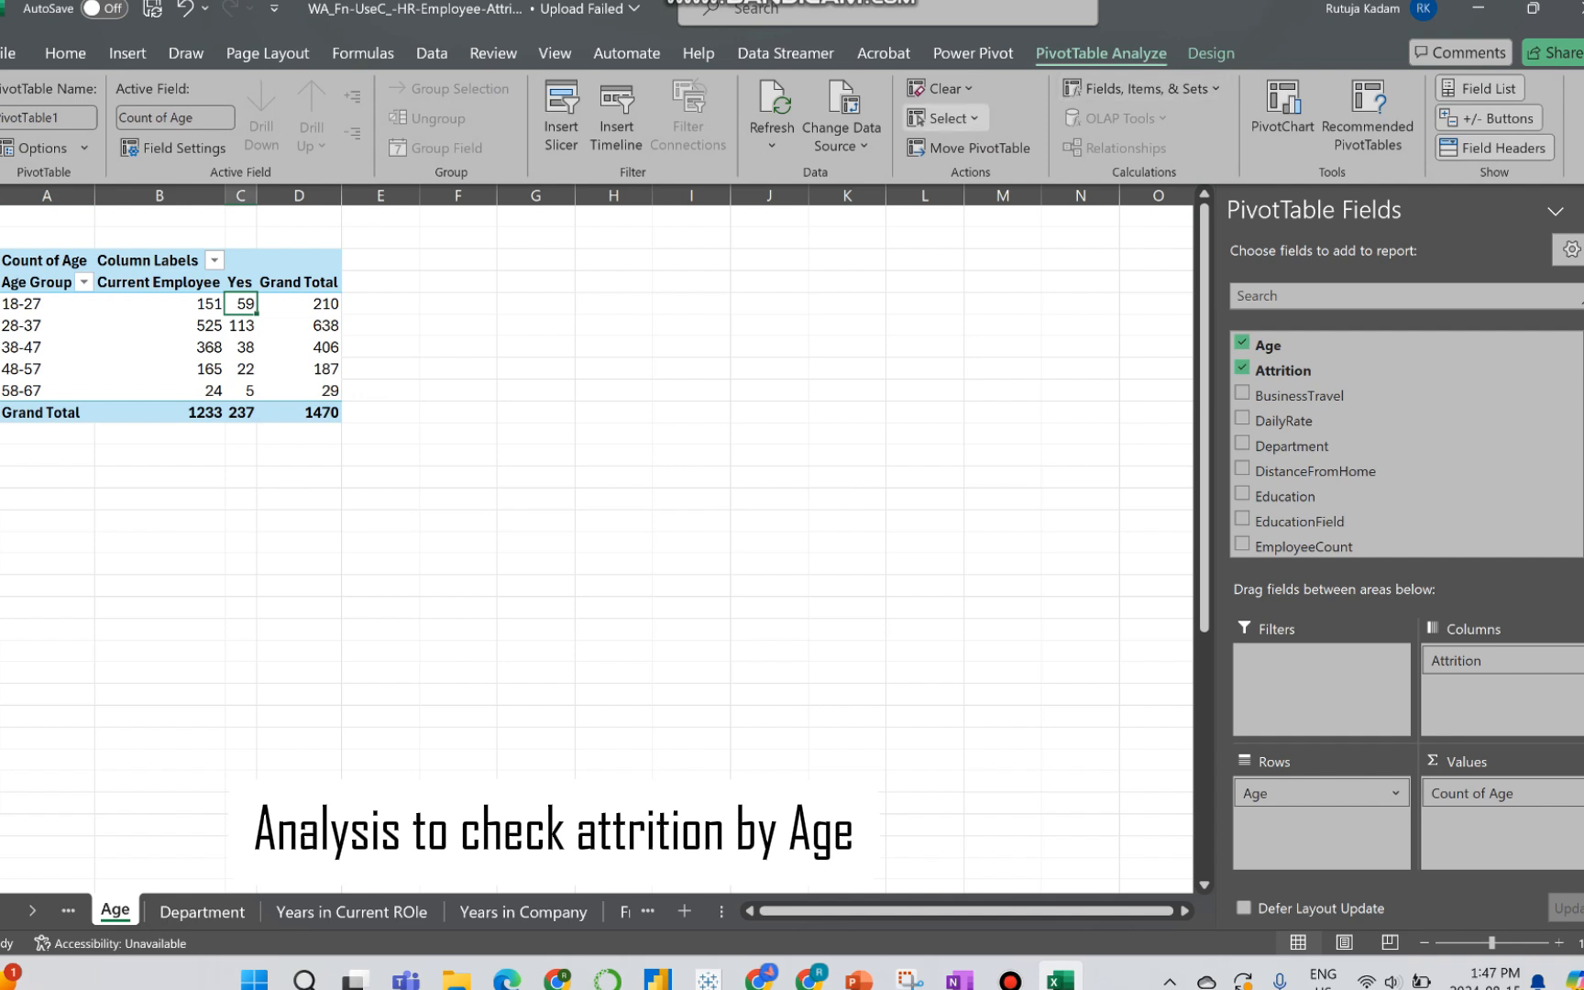
pyautogui.click(1283, 117)
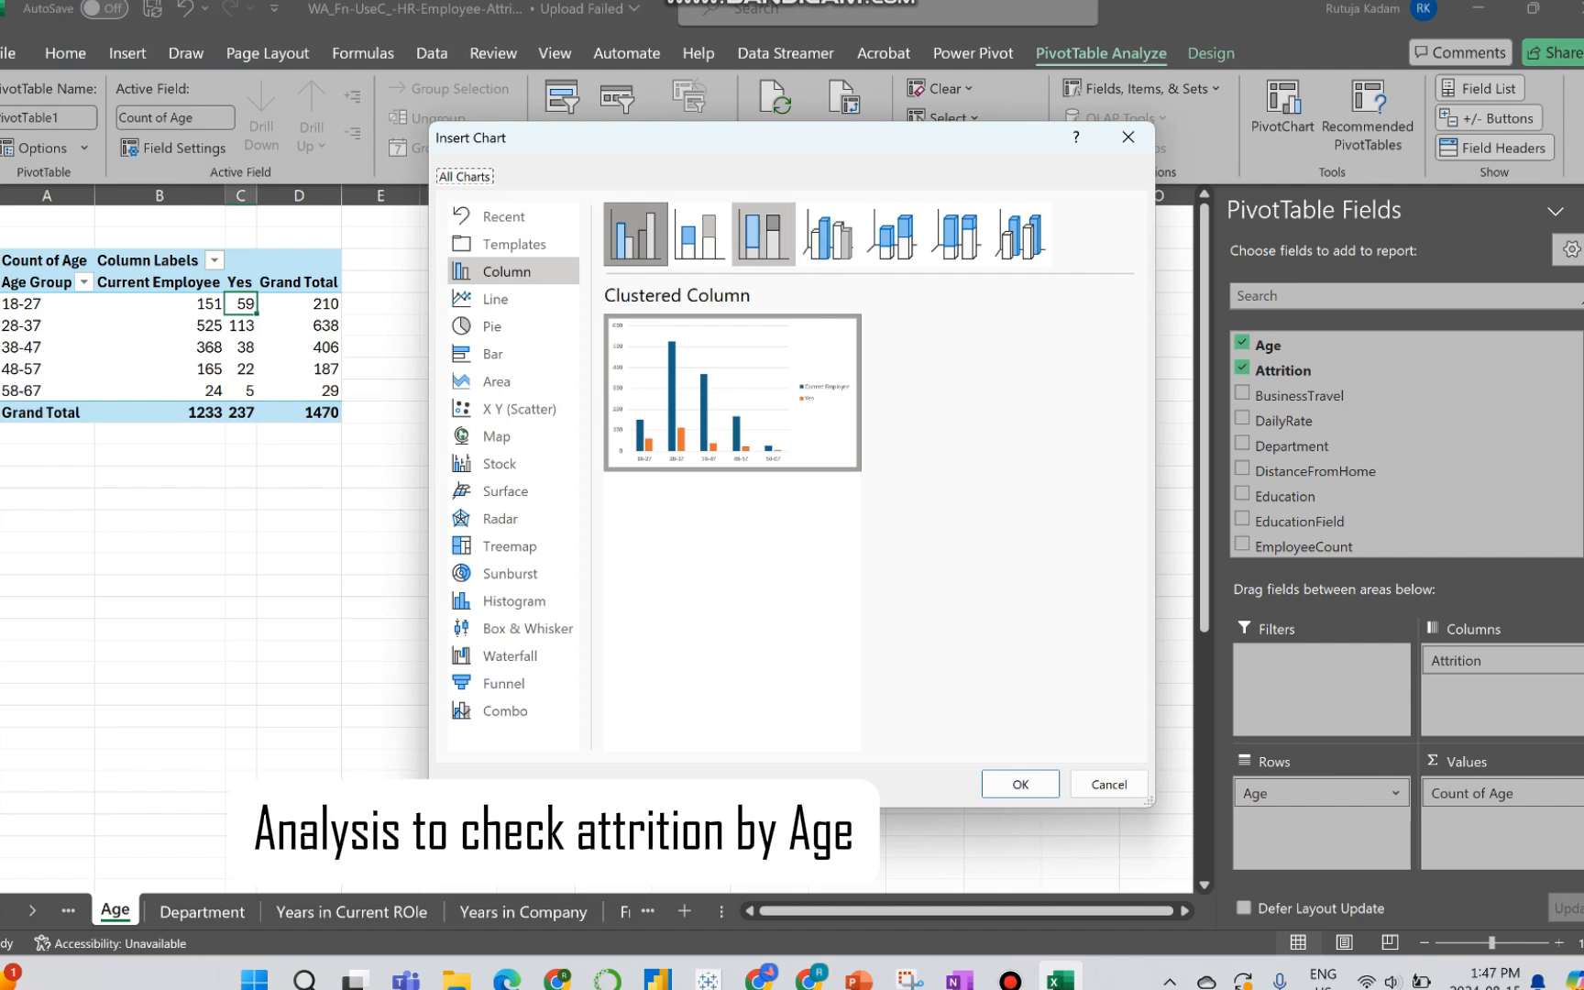
pyautogui.click(763, 234)
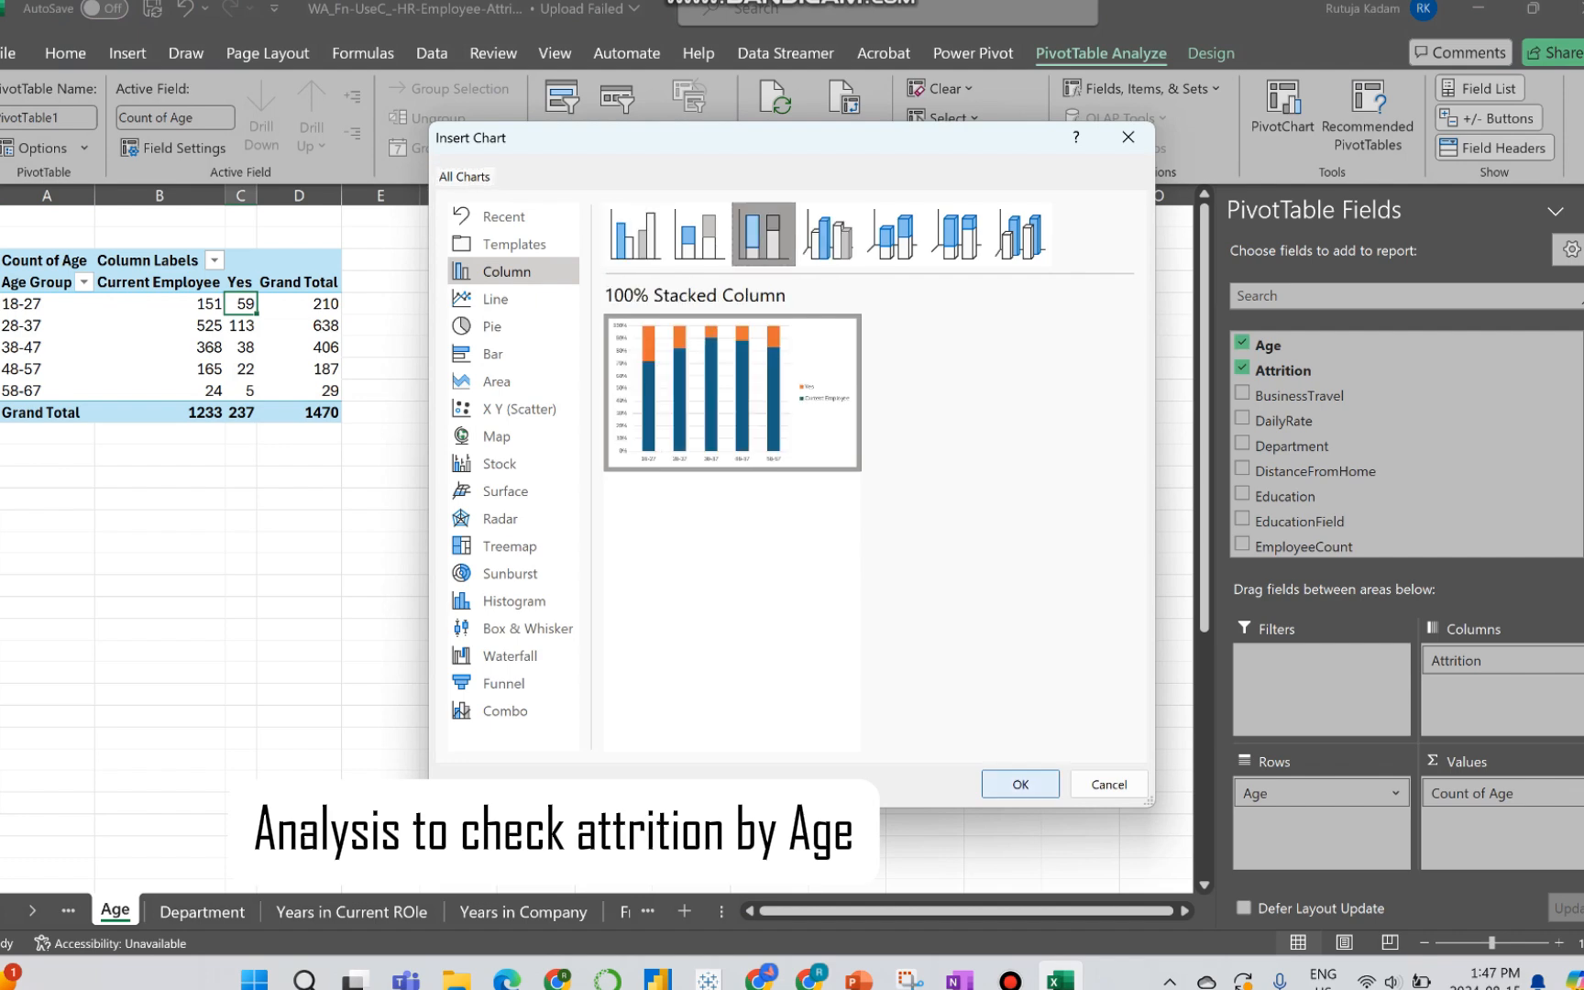
pyautogui.click(1020, 784)
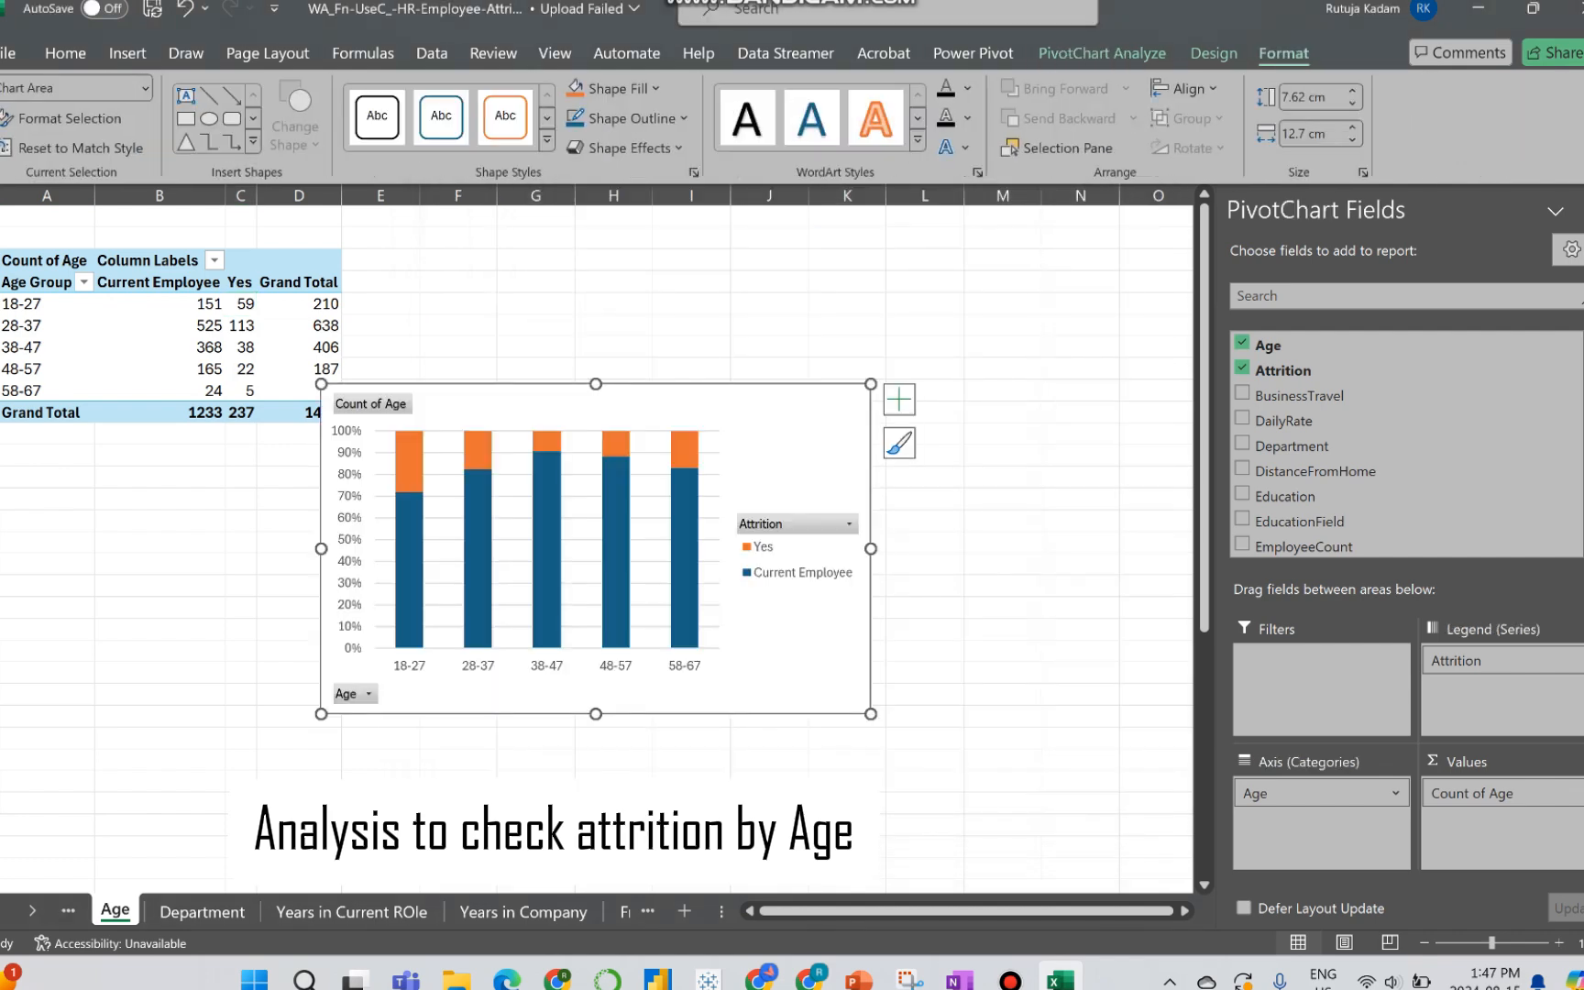
pyautogui.moveTo(752, 422); pyautogui.dragTo(914, 337)
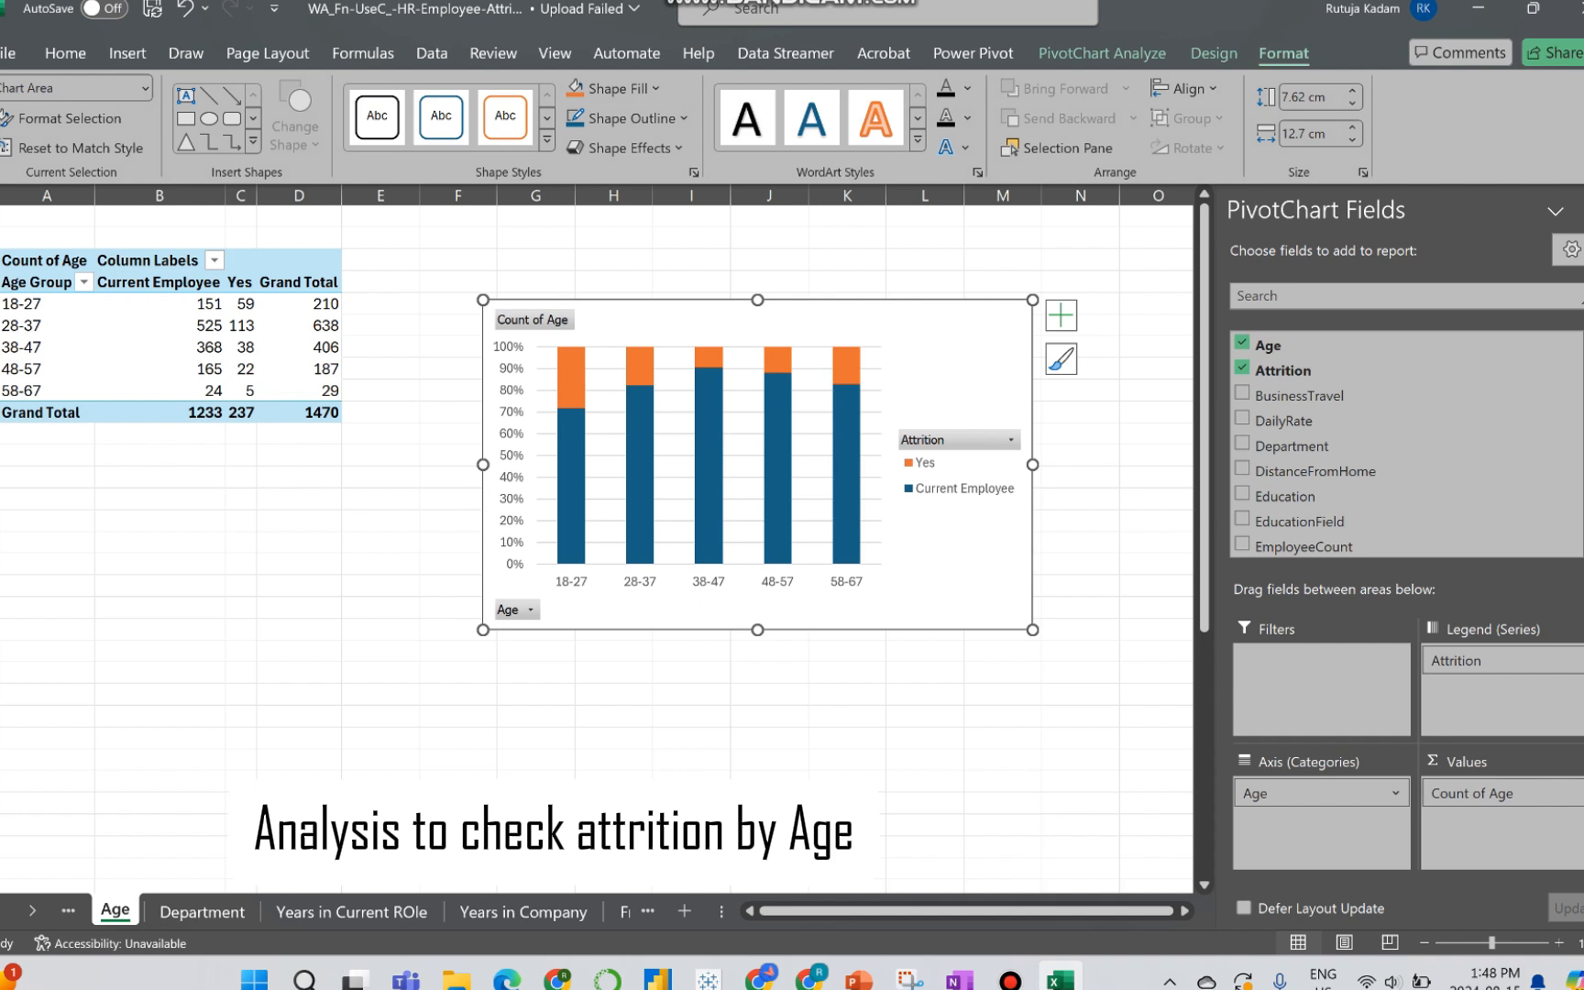
# Step: Rename the PivotTable's value field heading in its upper-left cell to Age Group
pyautogui.click(38, 283)
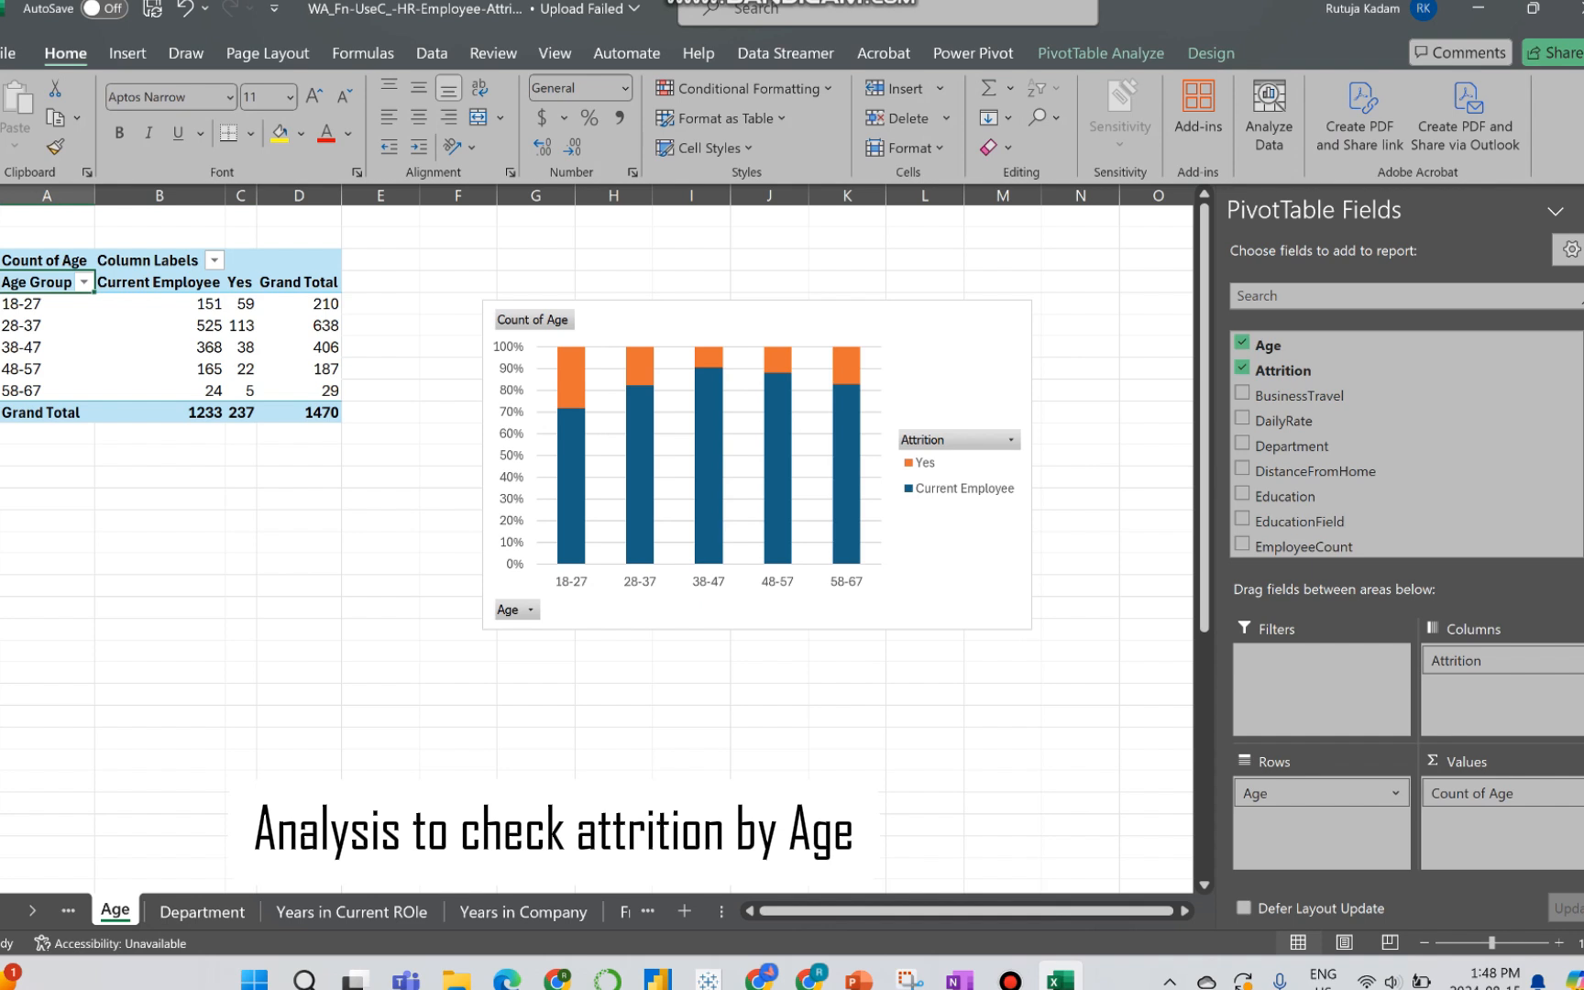
pyautogui.click(44, 260)
pyautogui.write('Age Group')
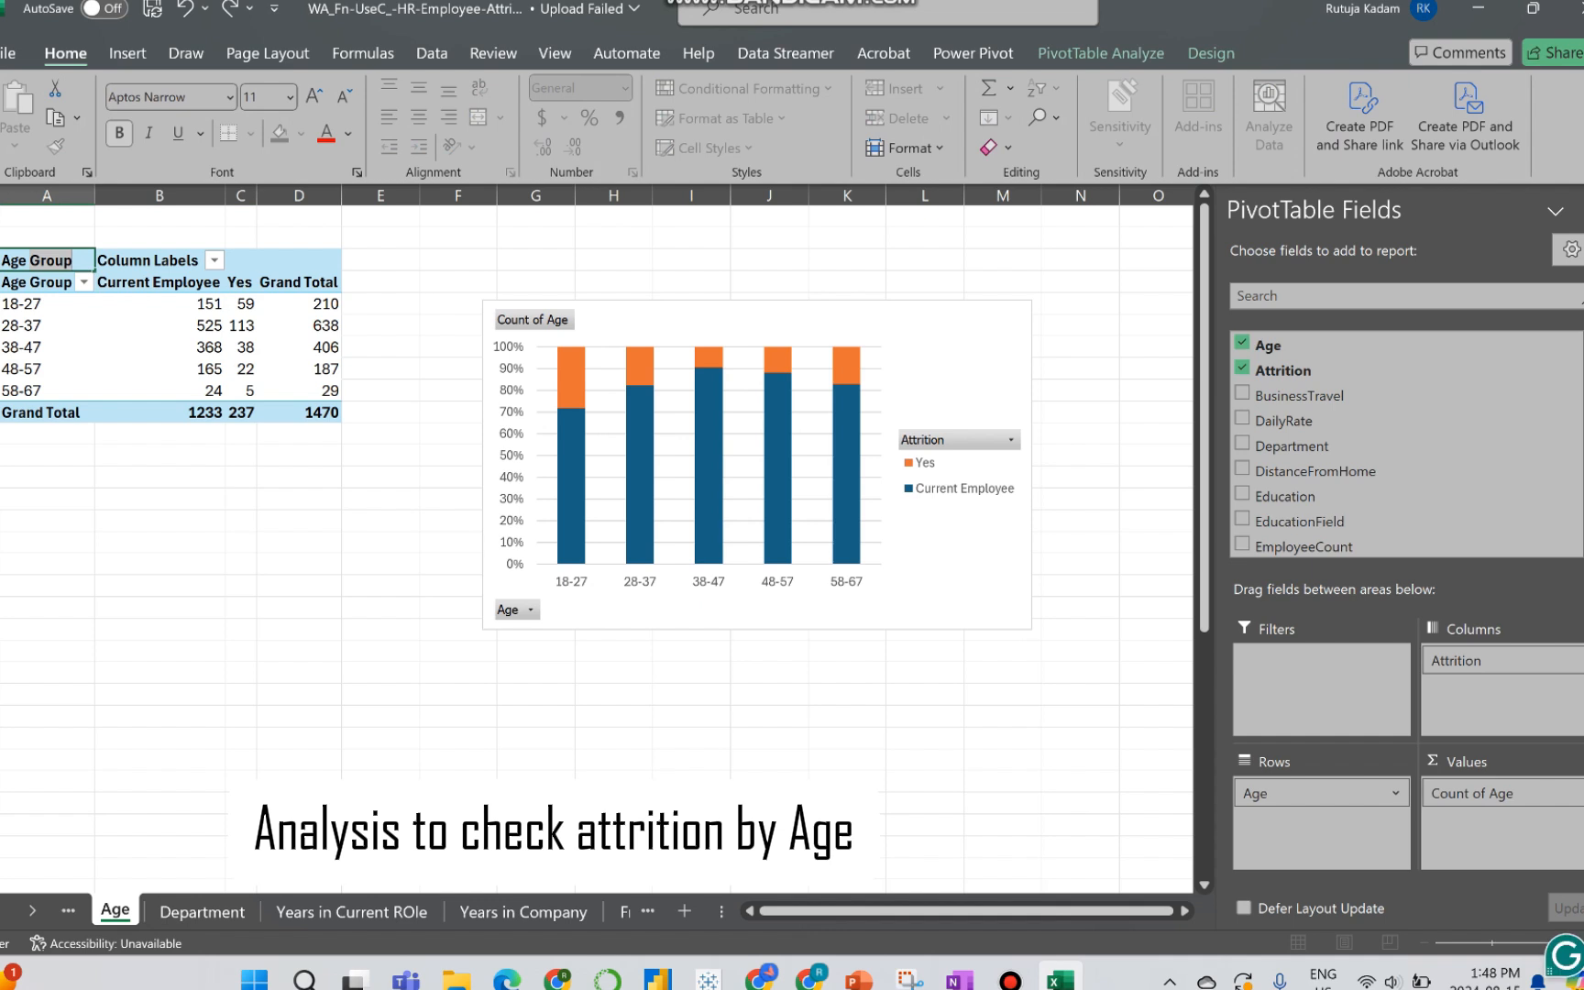
pyautogui.click(160, 282)
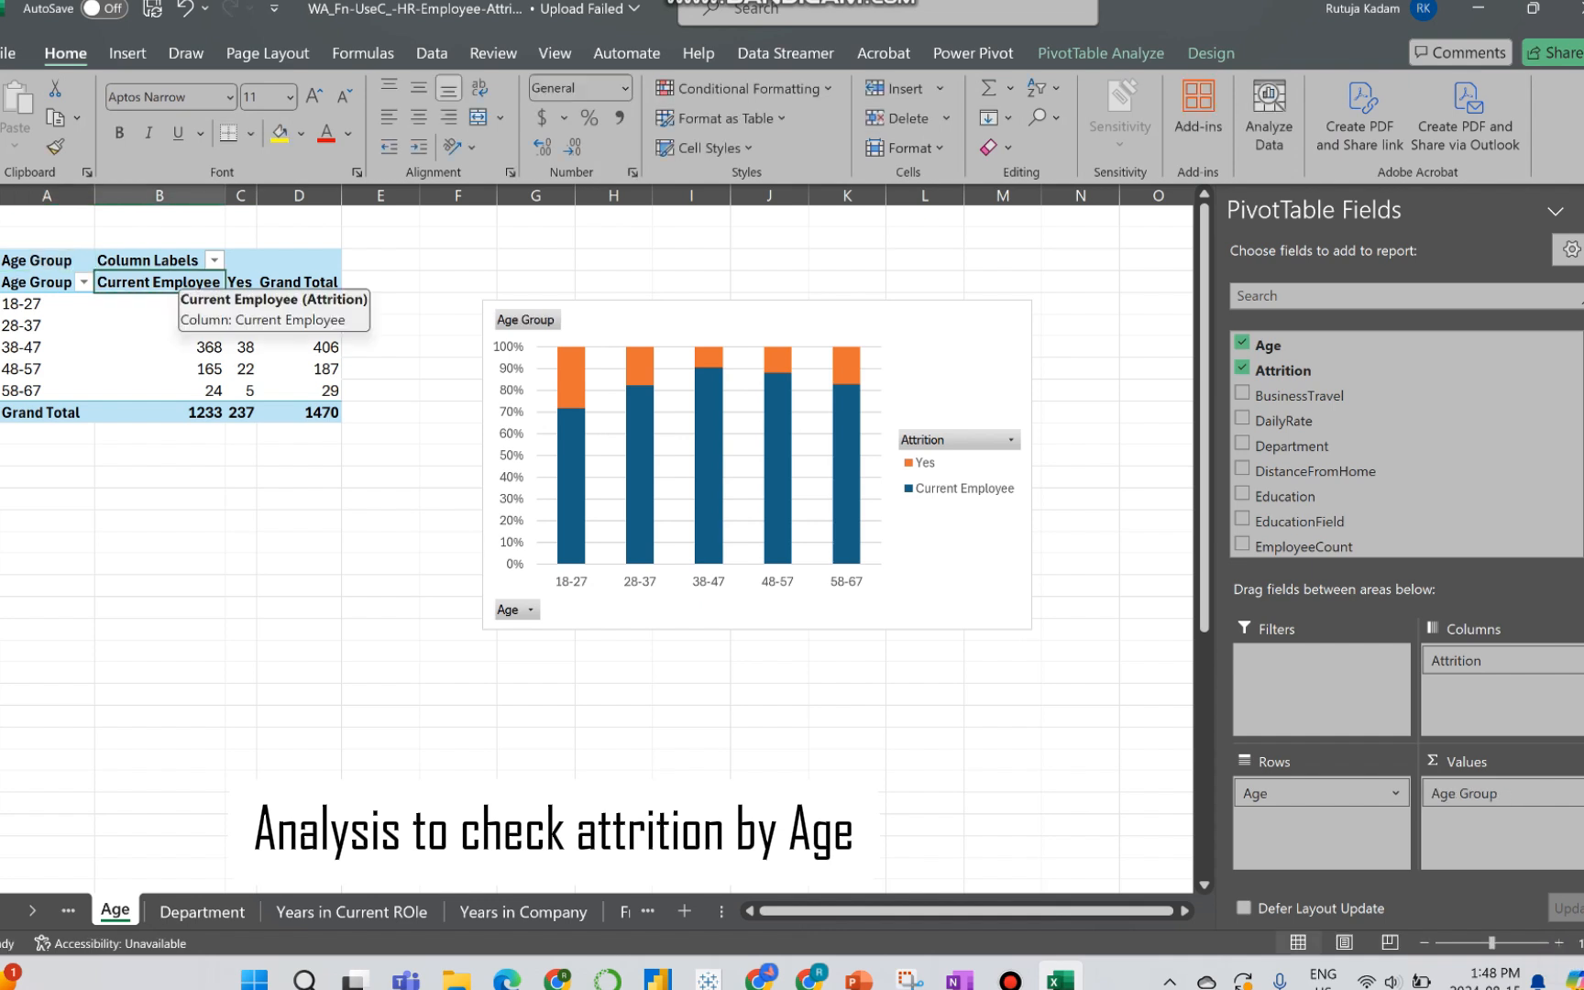
# Step: Rename the Yes attrition column in the PivotTable to Voluntary Resignation
pyautogui.click(238, 282)
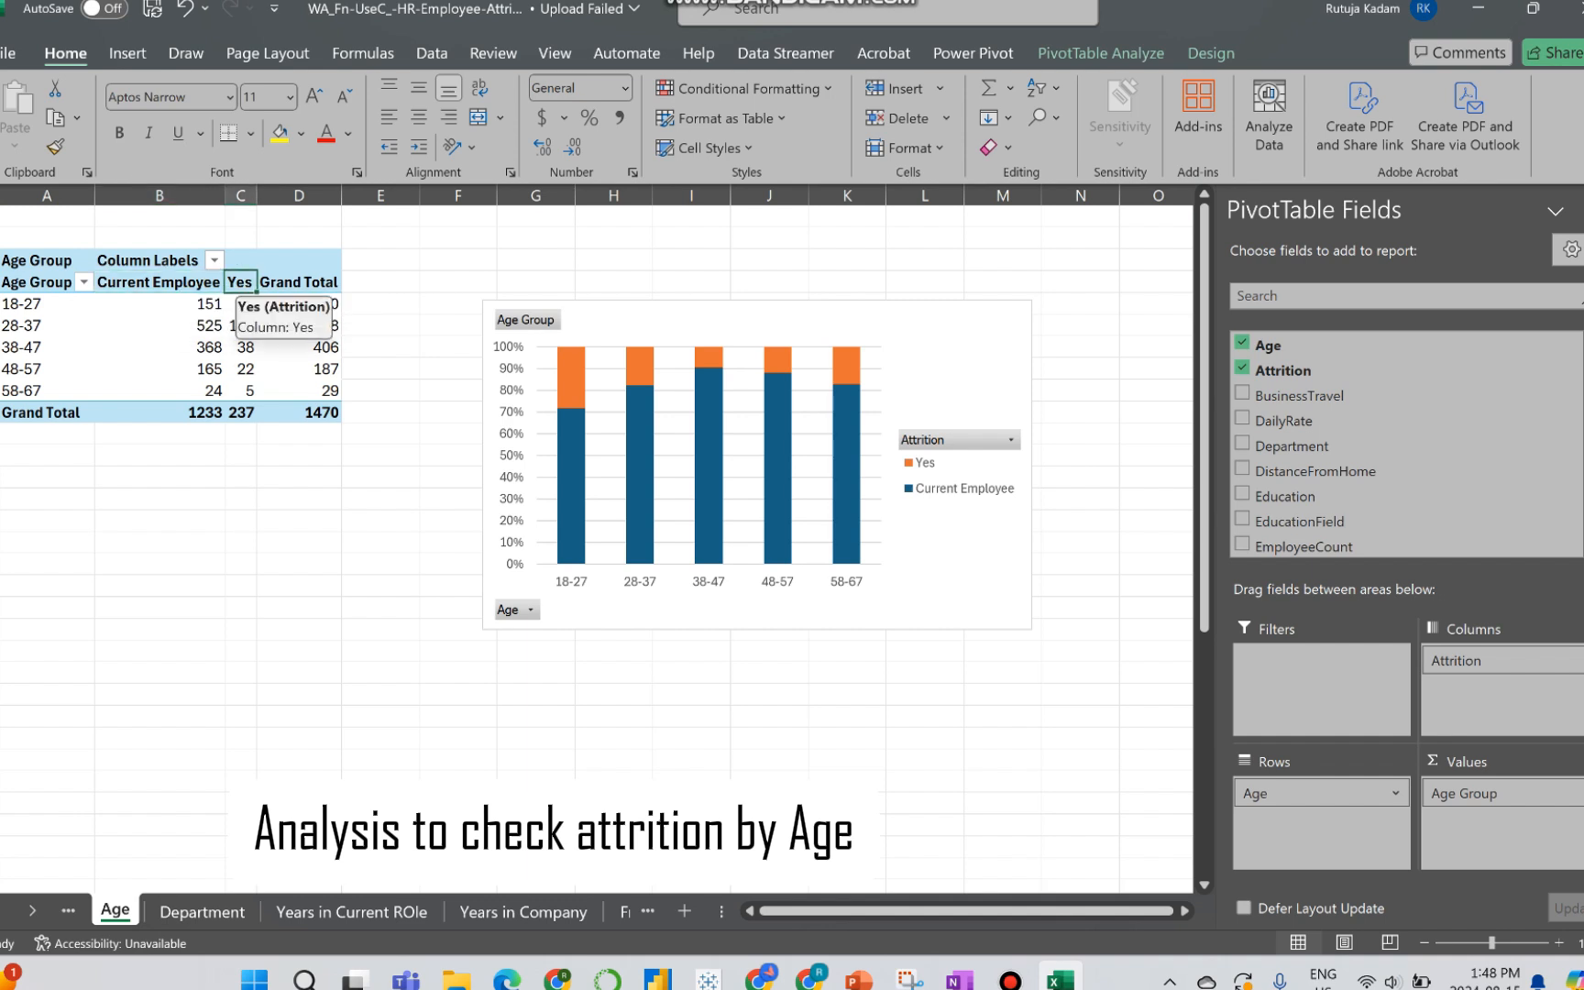
pyautogui.write('Volunt')
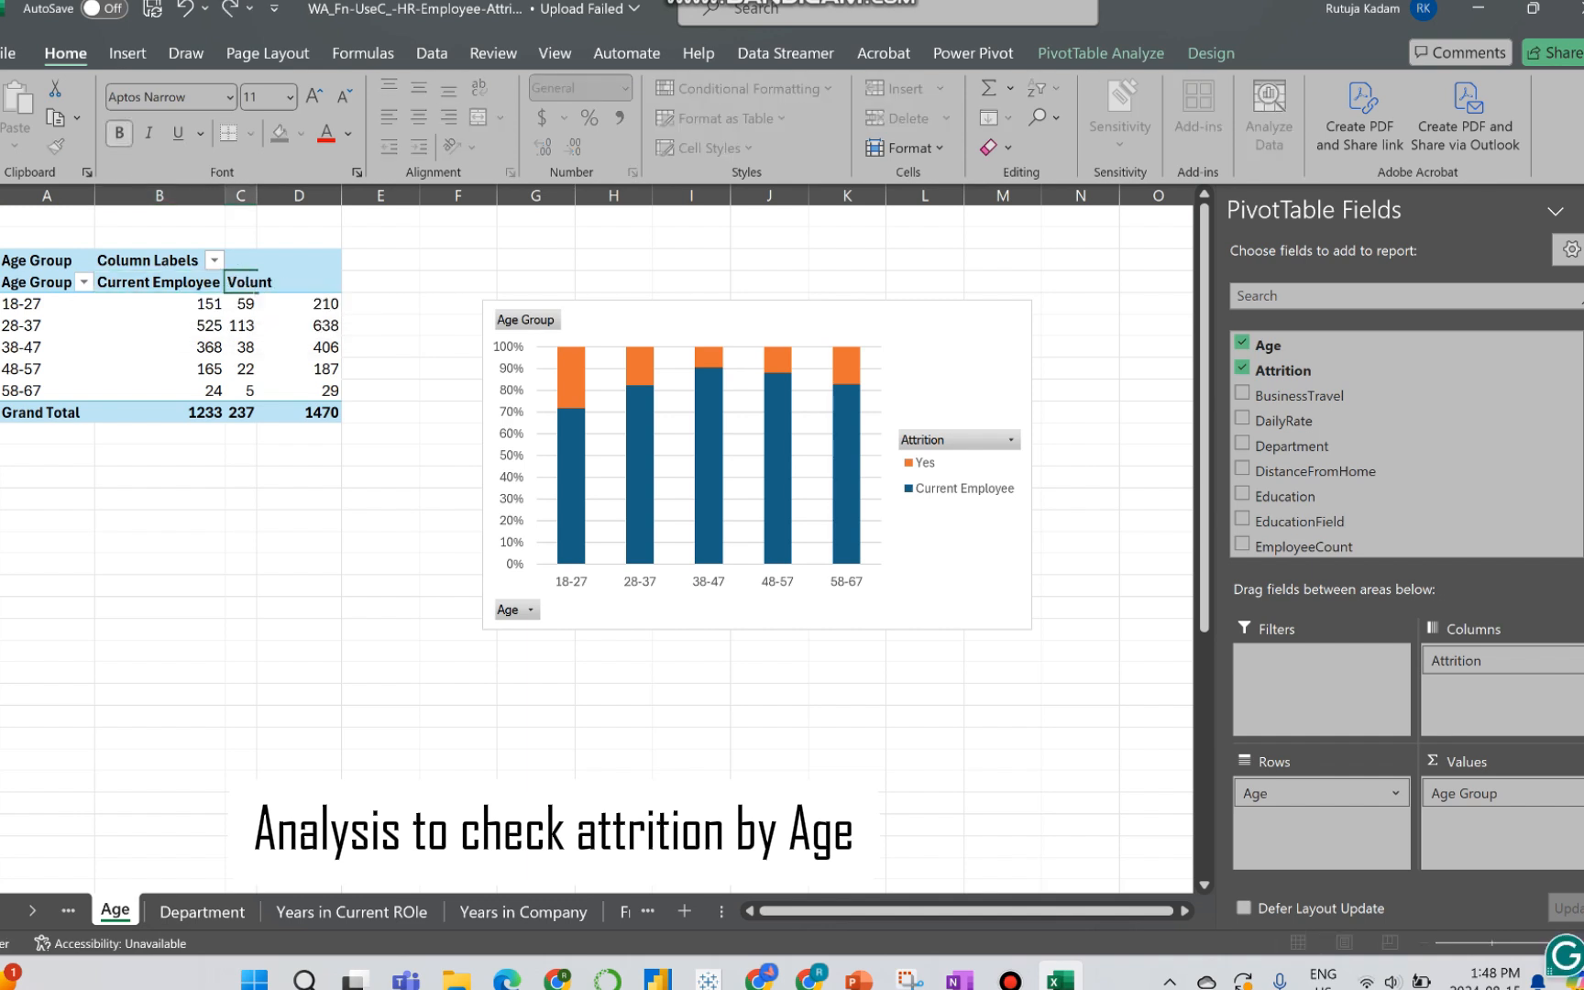
pyautogui.write('ary Resignation')
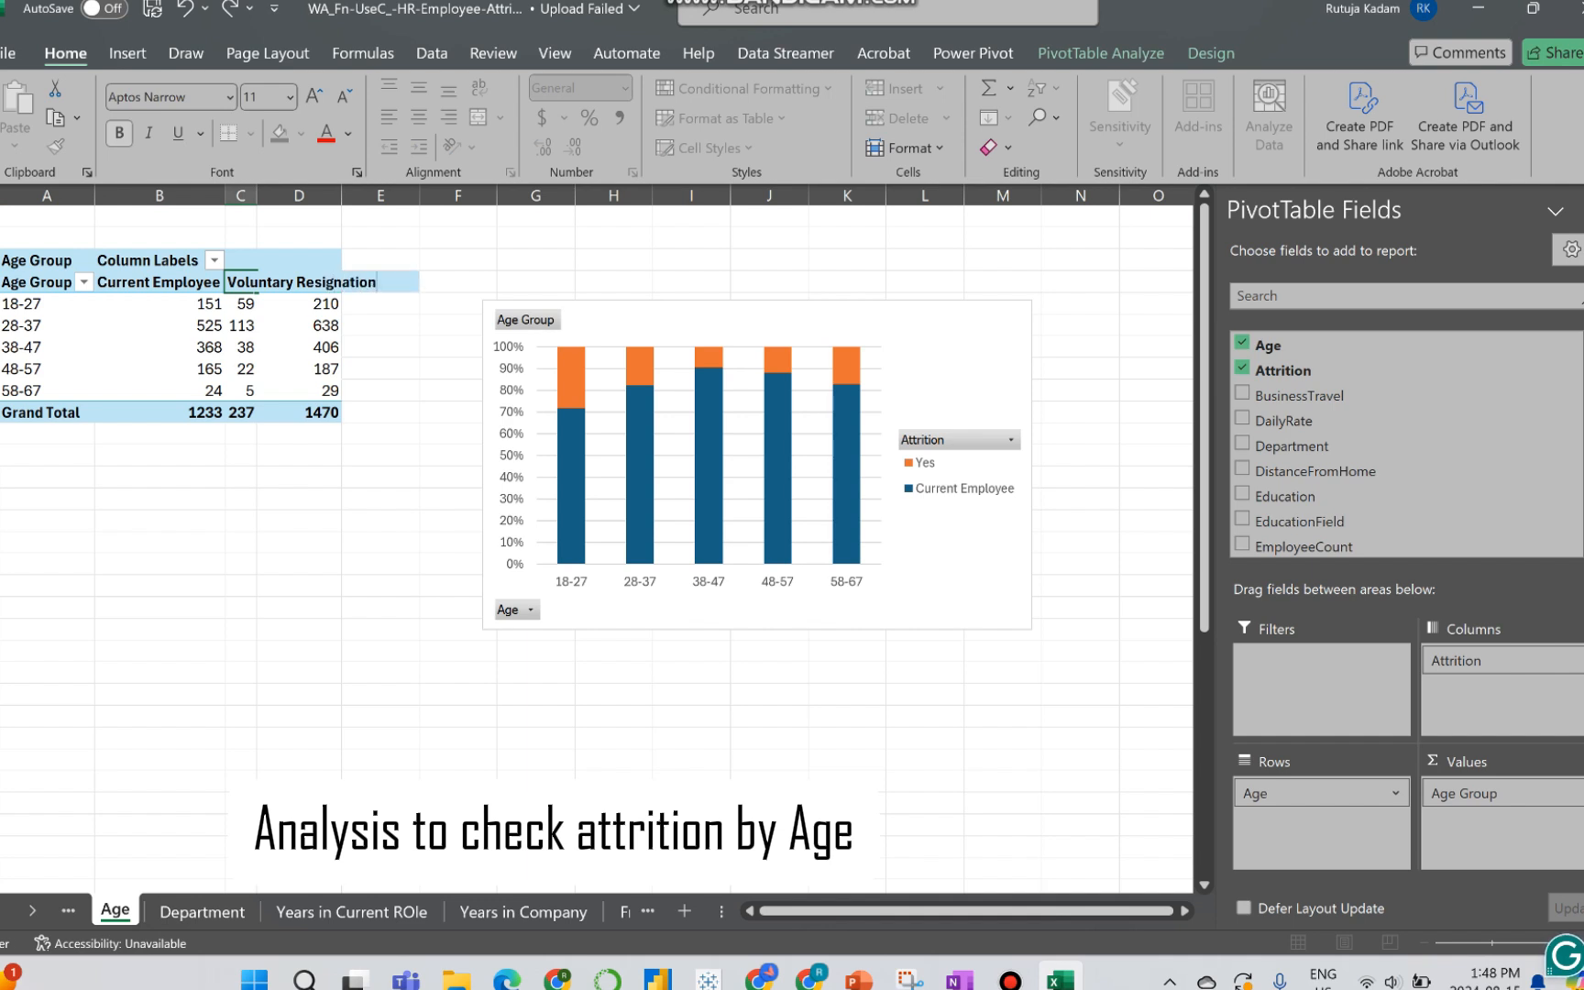
pyautogui.click(160, 477)
pyautogui.click(84, 282)
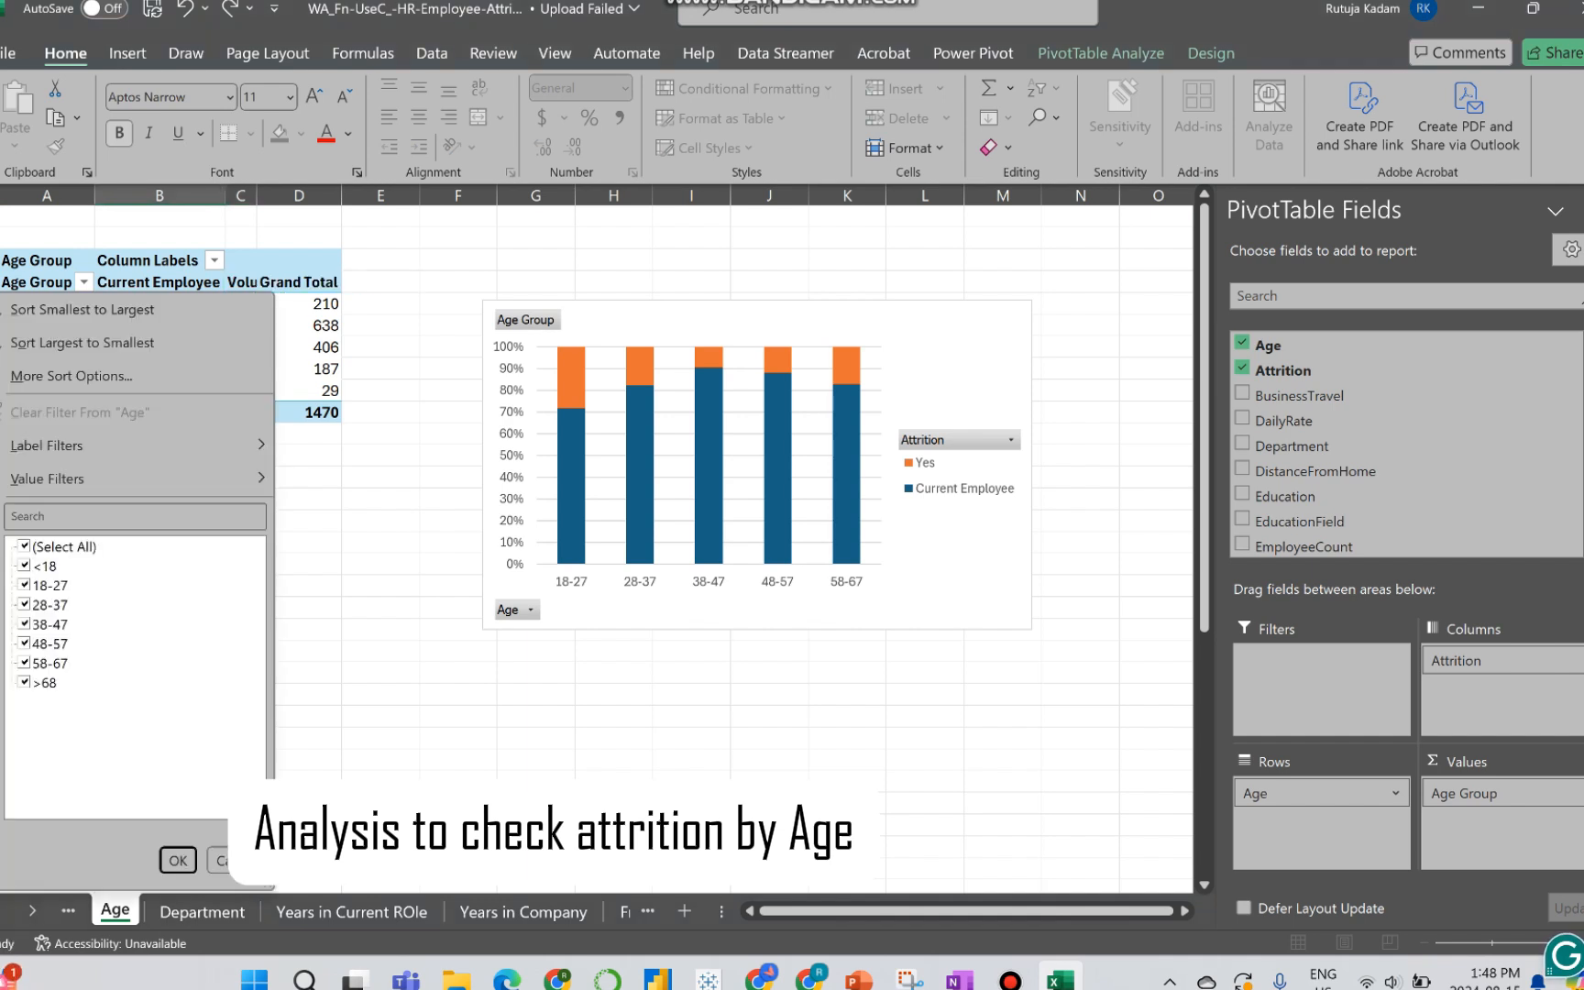
pyautogui.press('Escape')
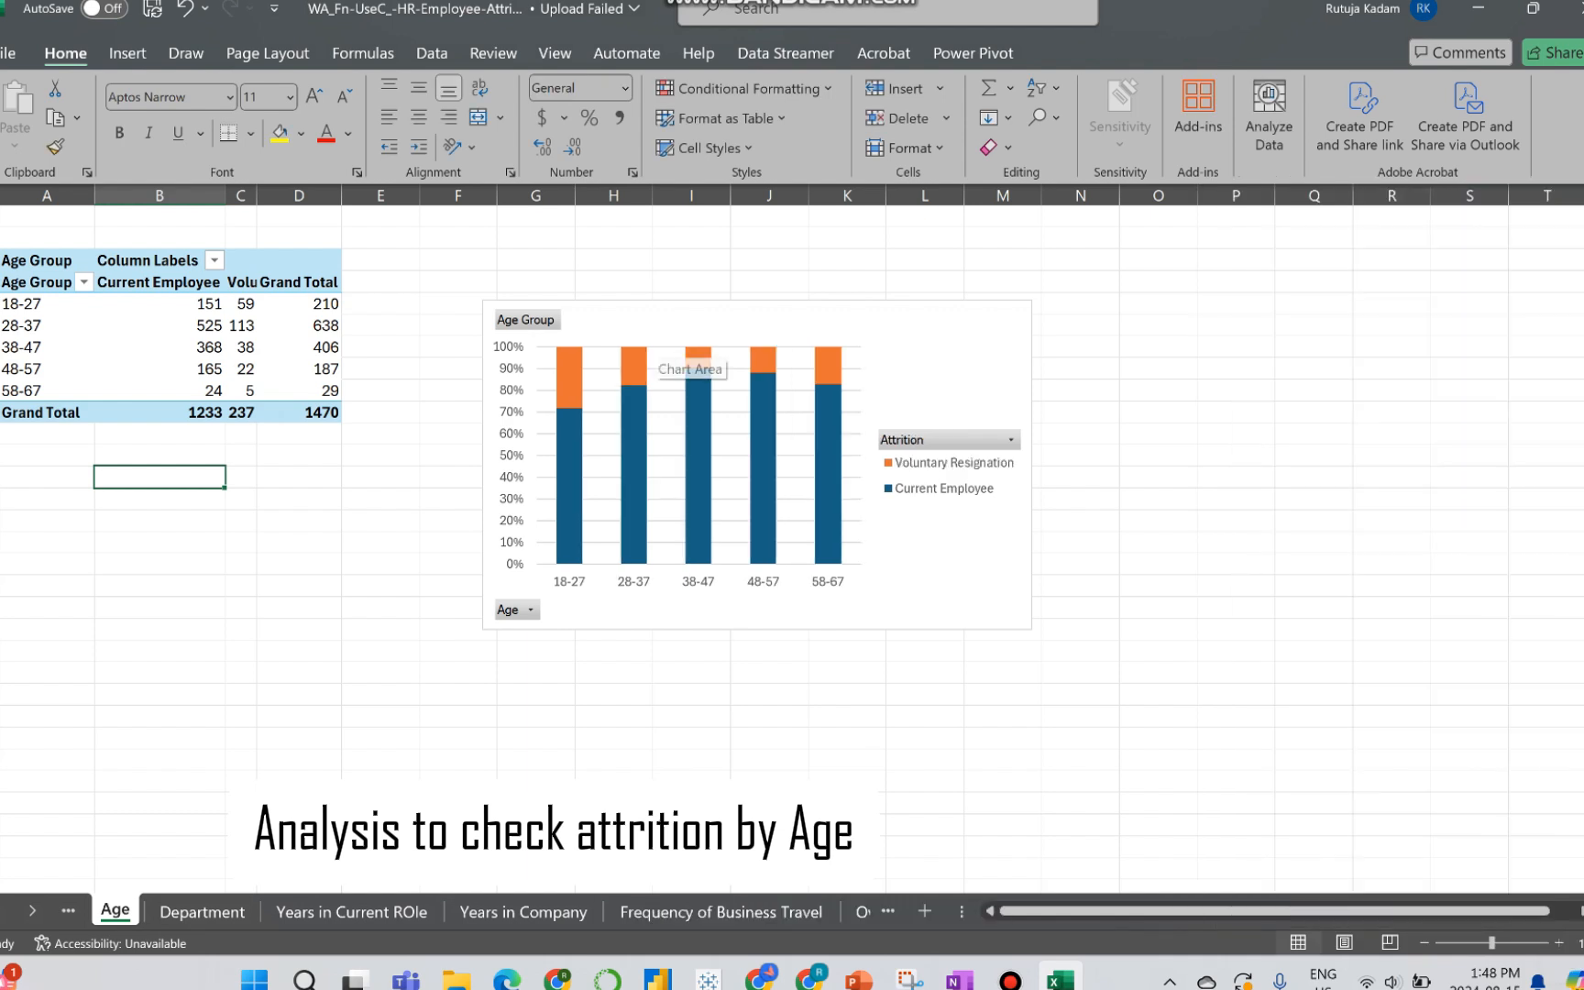
# Step: Add centered data labels to the age attrition chart and keep its axes displayed
pyautogui.click(658, 334)
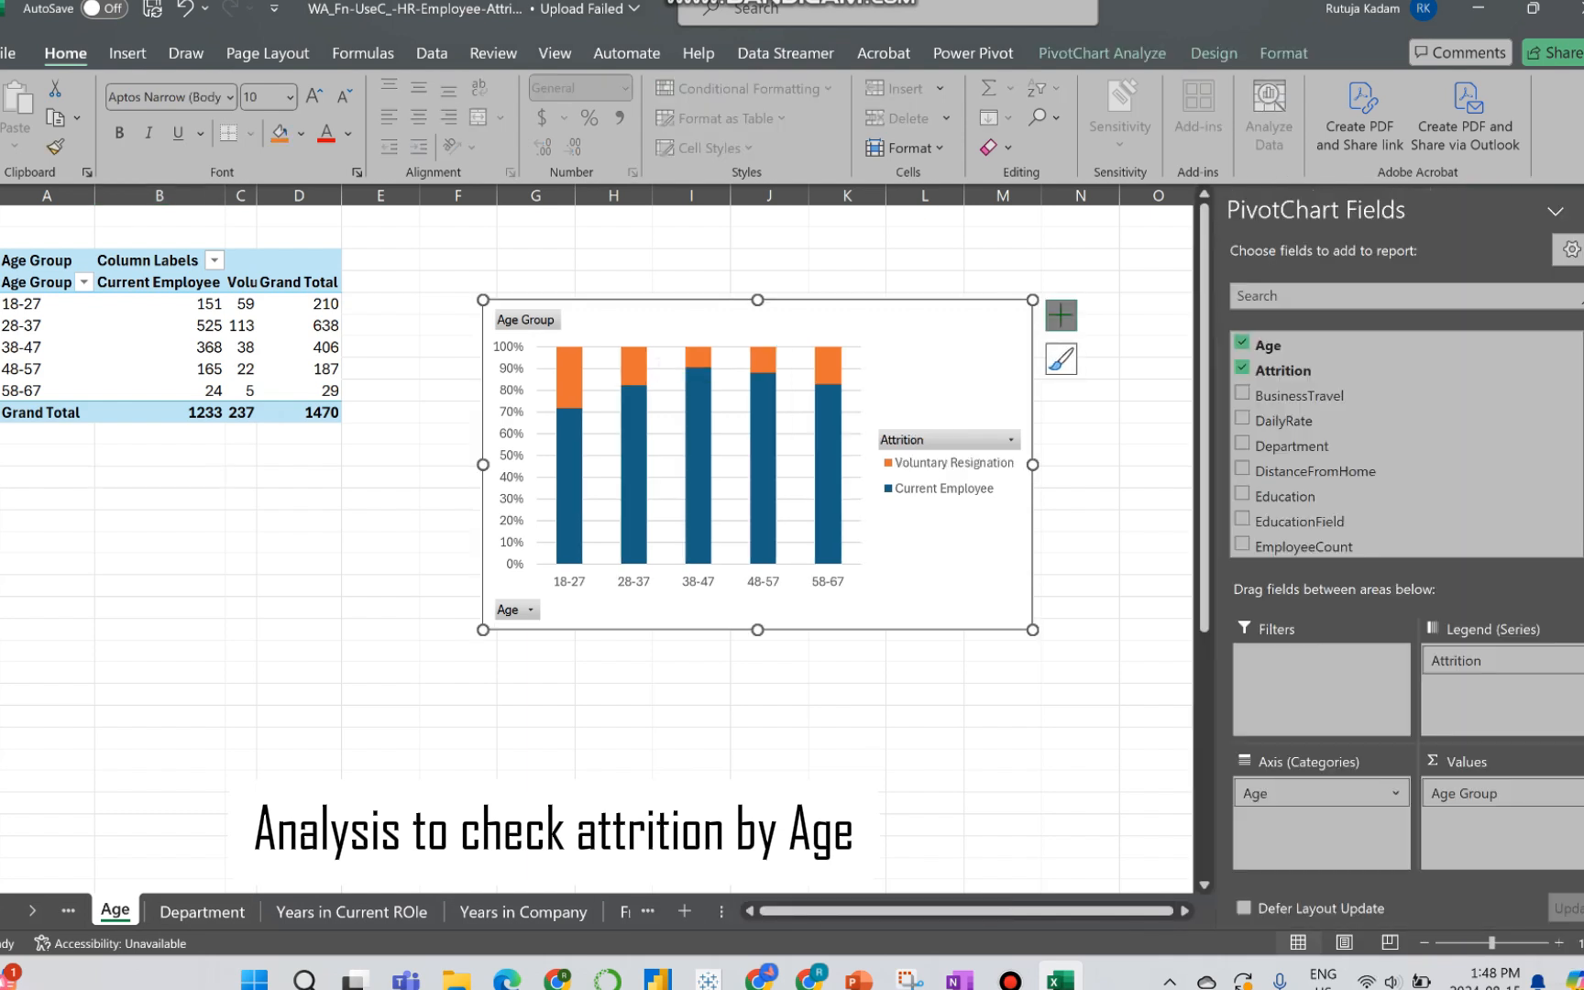
pyautogui.click(1061, 315)
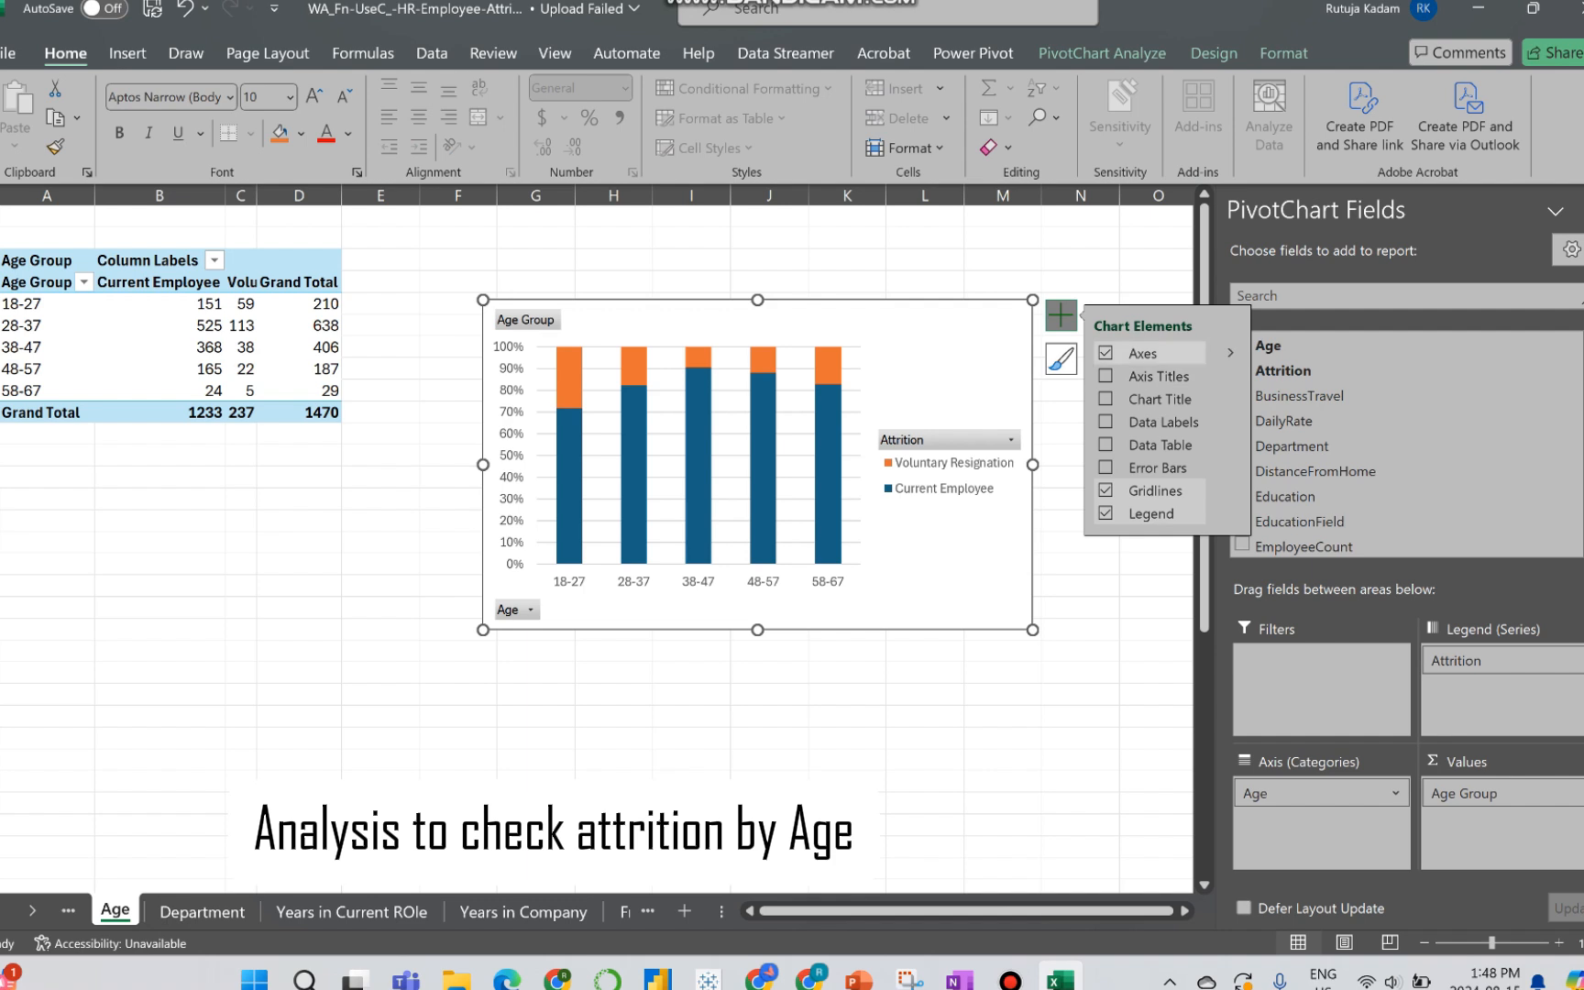
pyautogui.click(1105, 353)
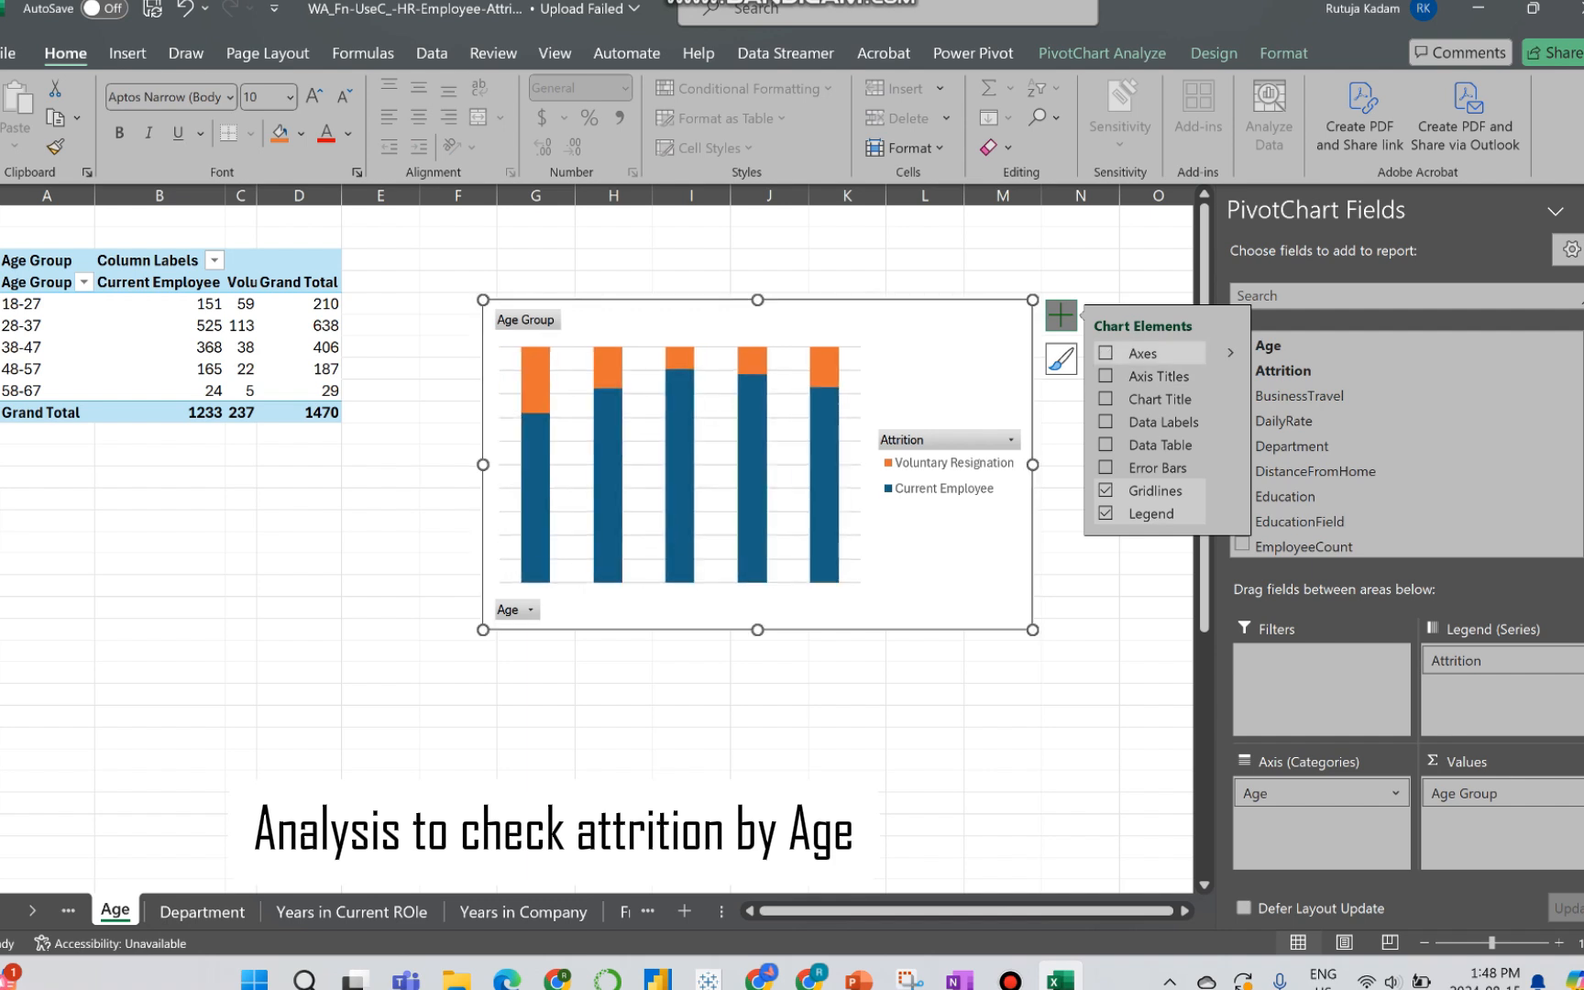
pyautogui.click(1106, 353)
pyautogui.click(1105, 375)
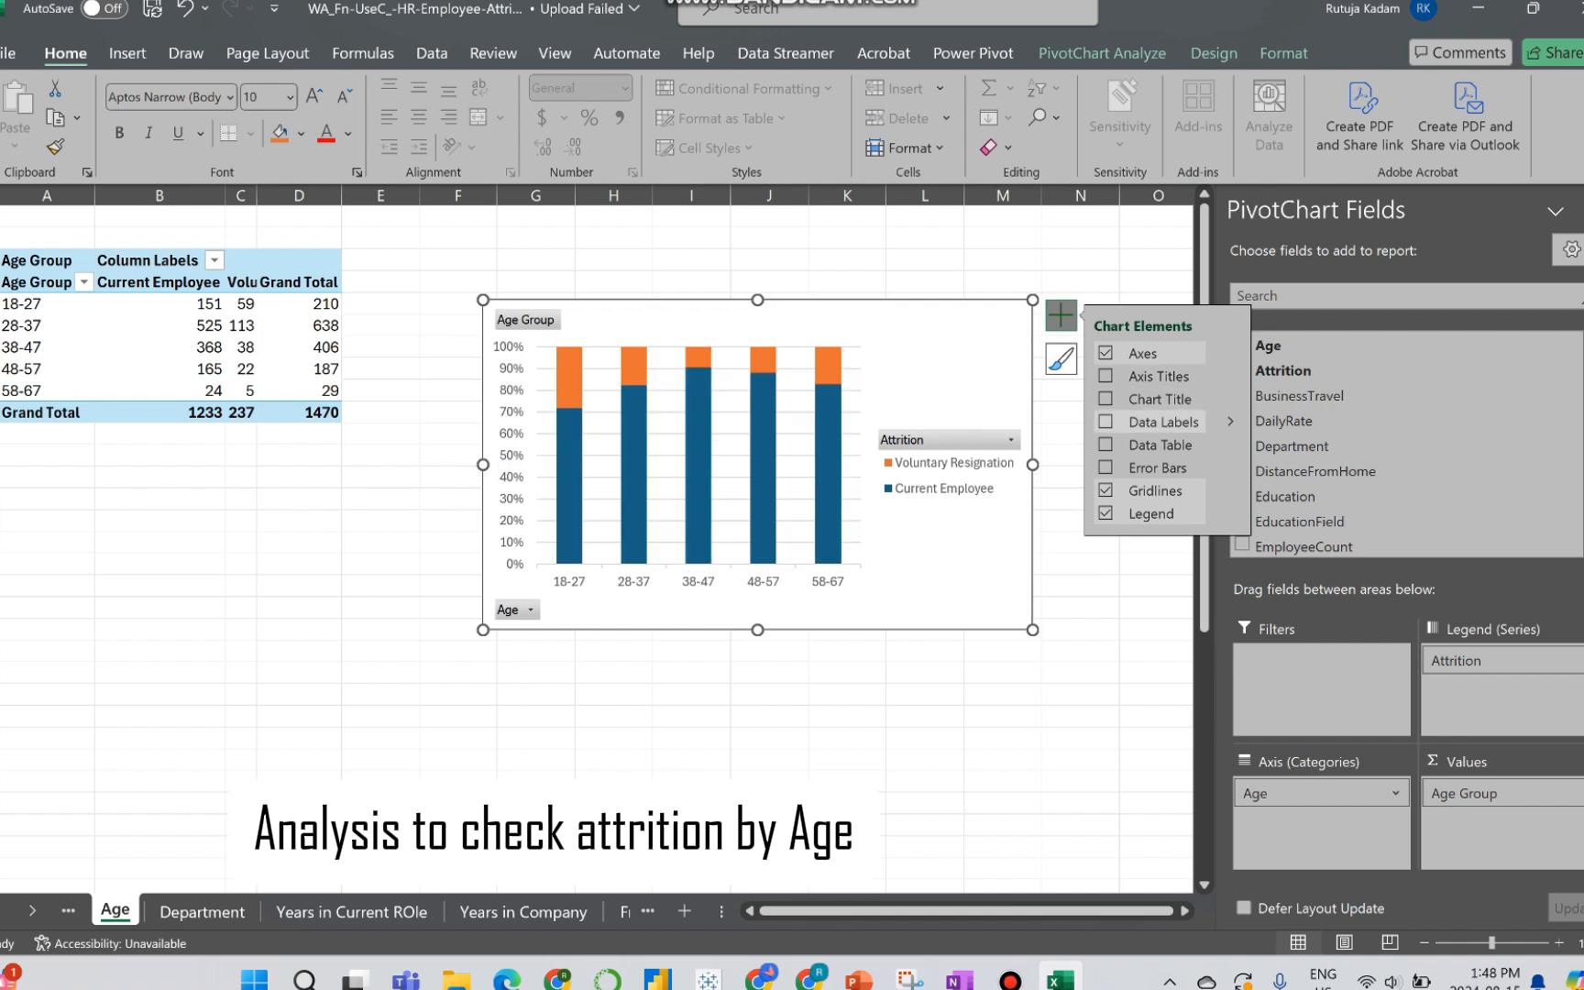
pyautogui.click(1106, 421)
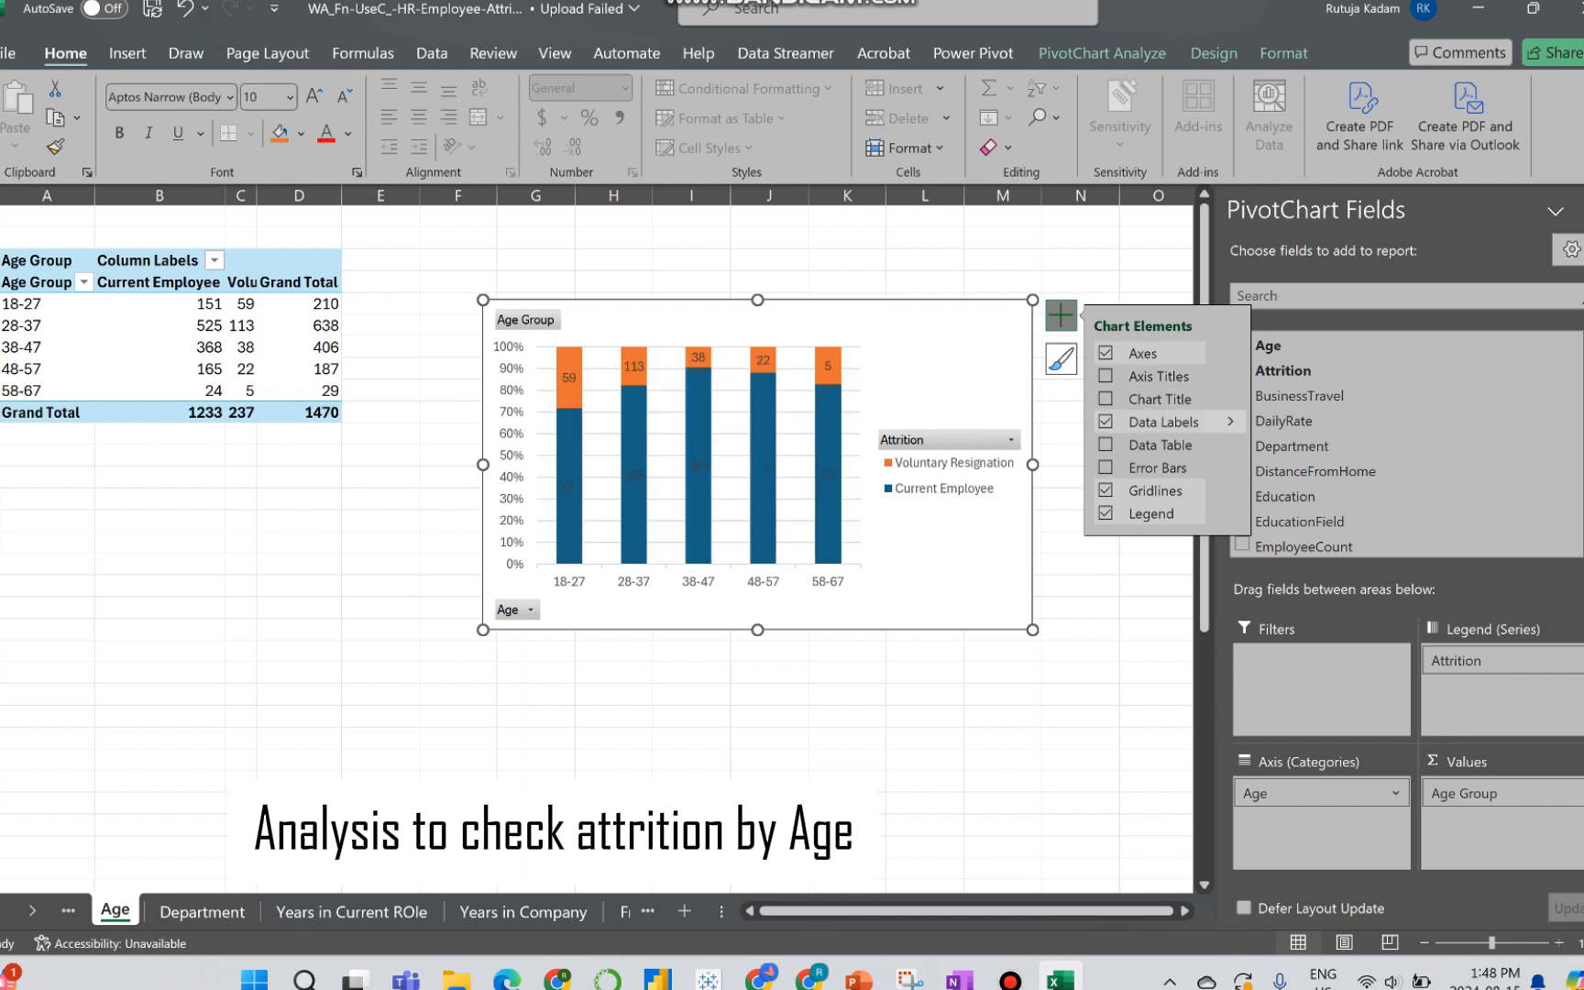
pyautogui.click(1230, 422)
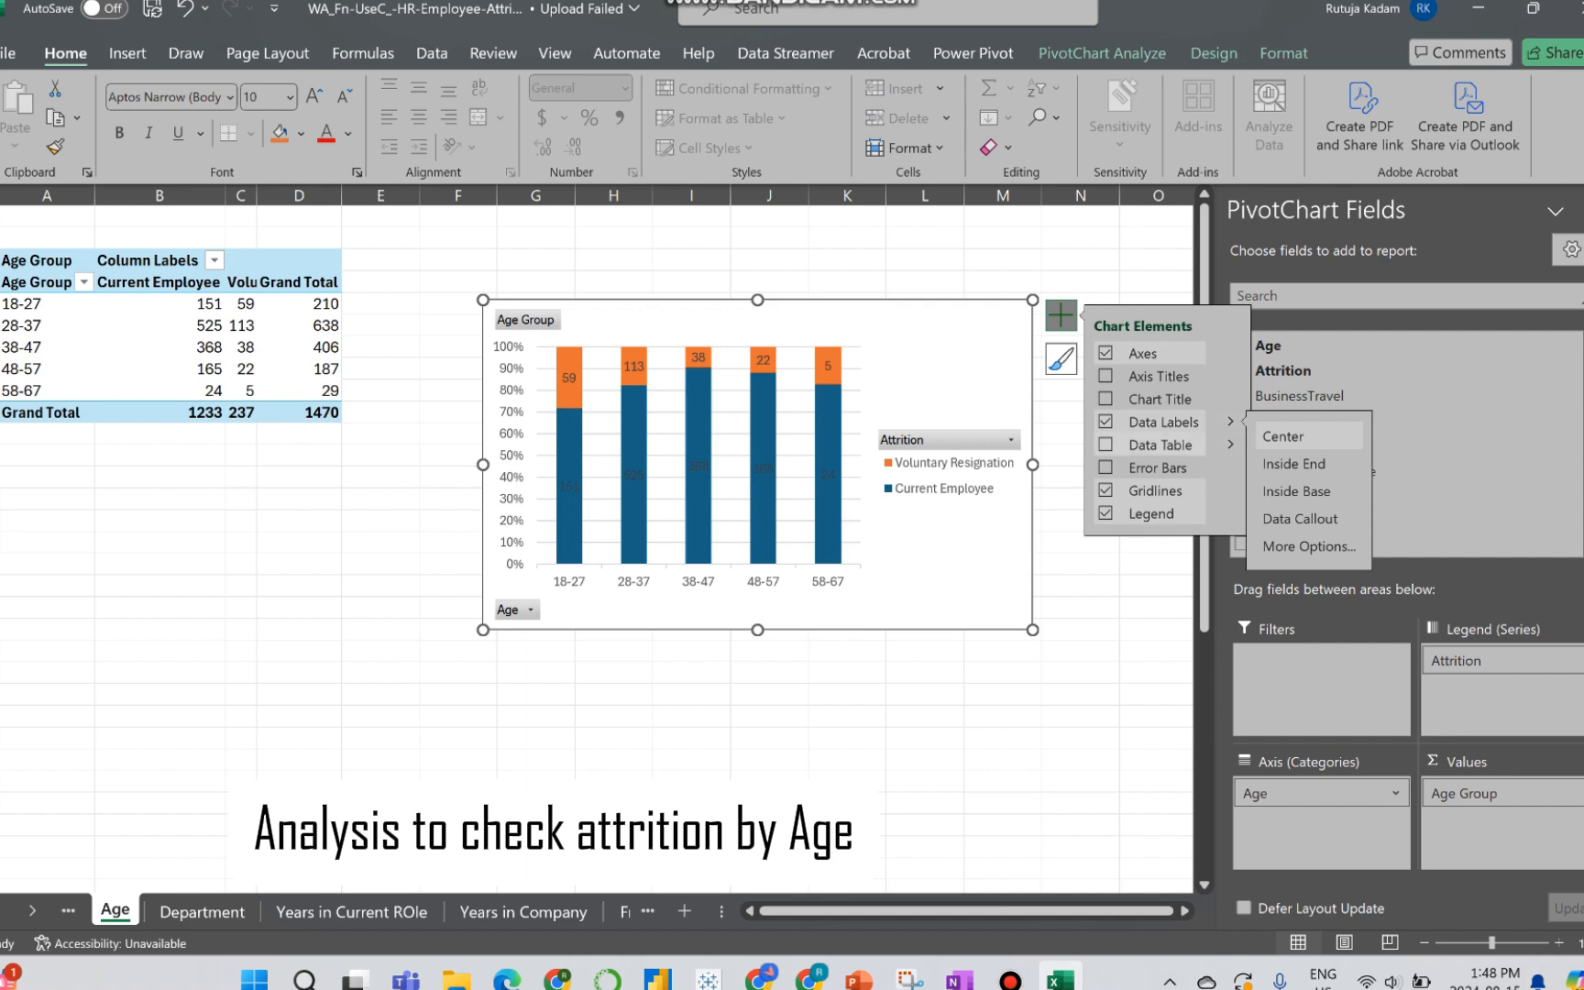
# Step: Remove the gridlines from the age chart and place its legend at the top
pyautogui.click(1105, 491)
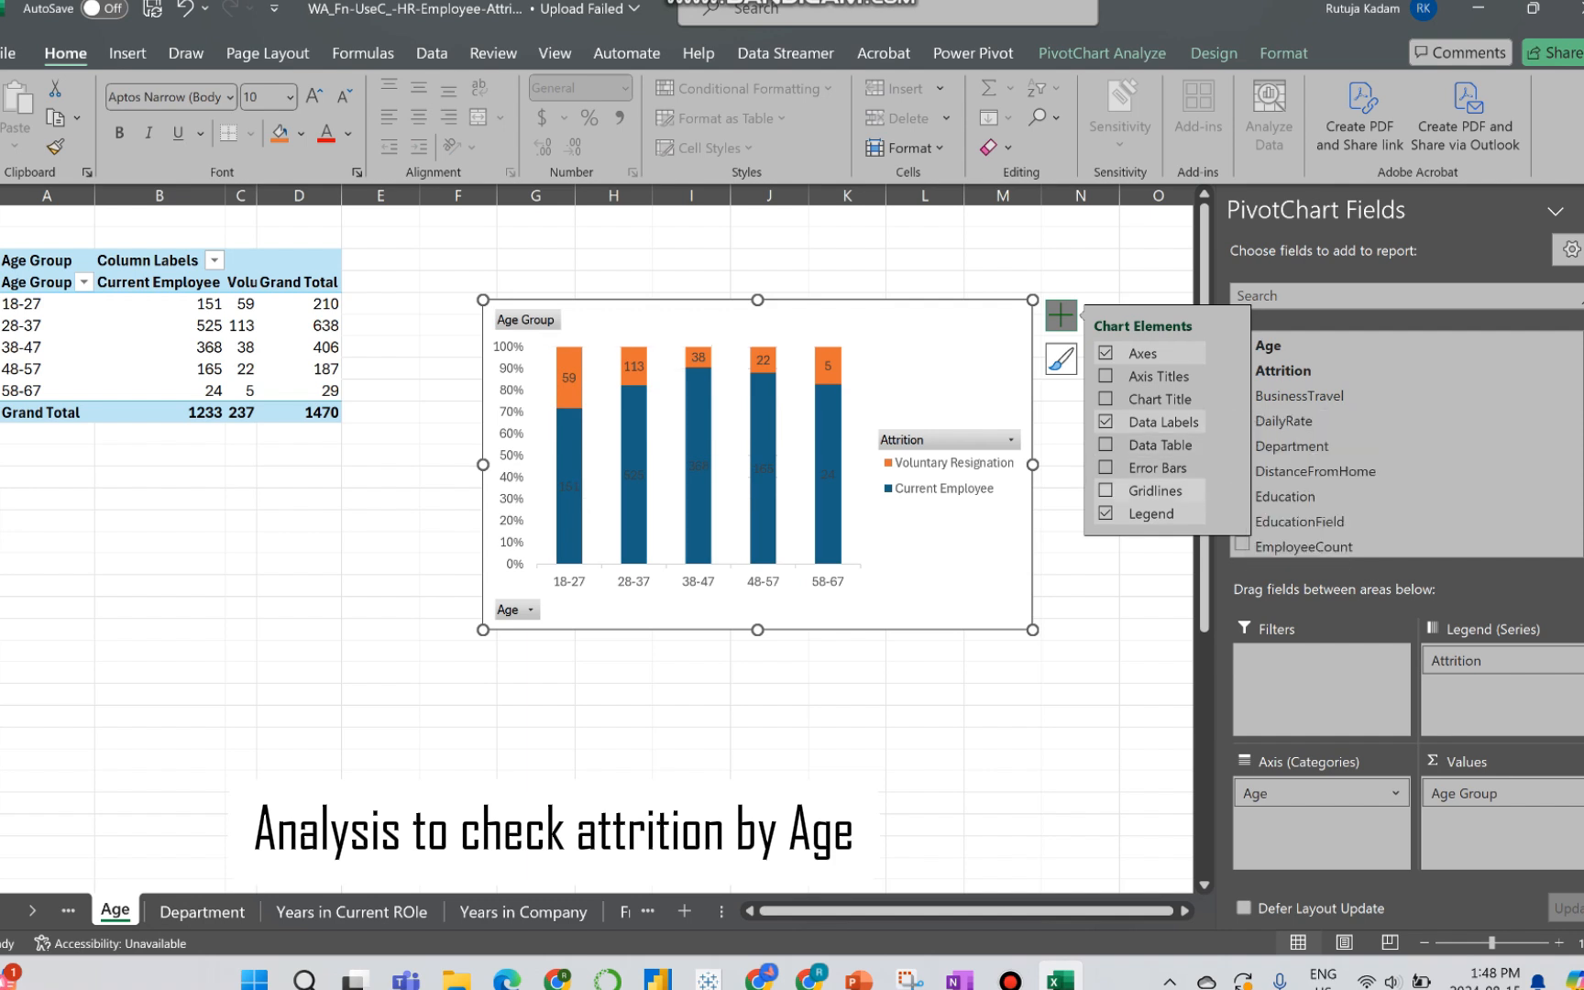
pyautogui.click(1230, 513)
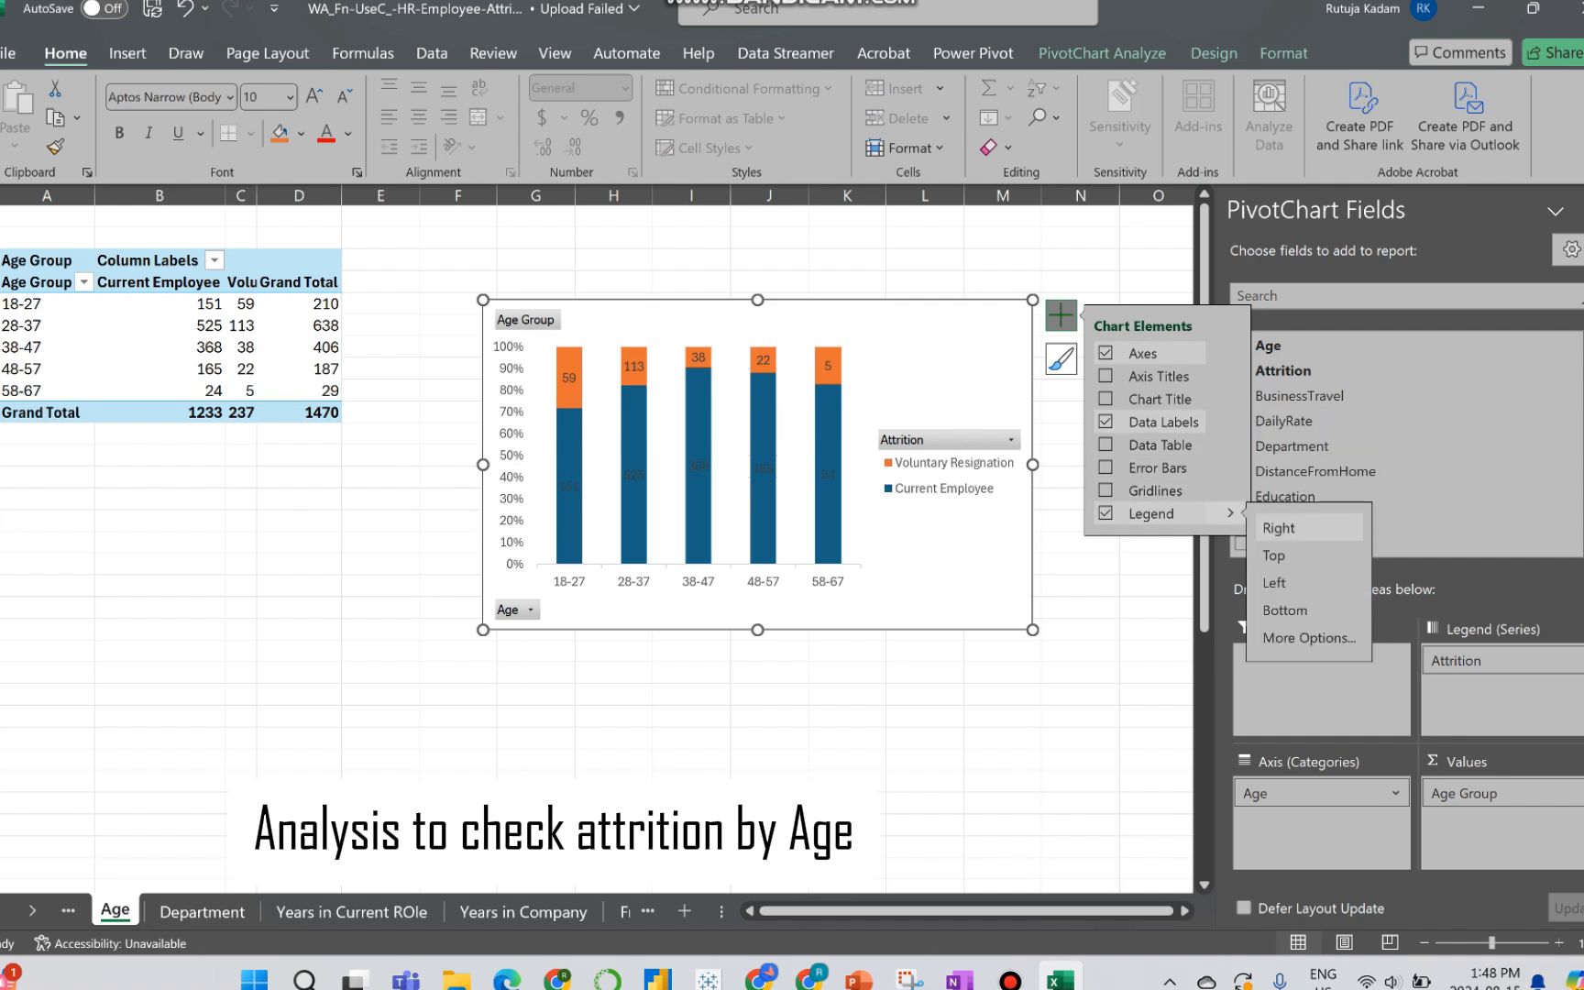
pyautogui.click(1274, 554)
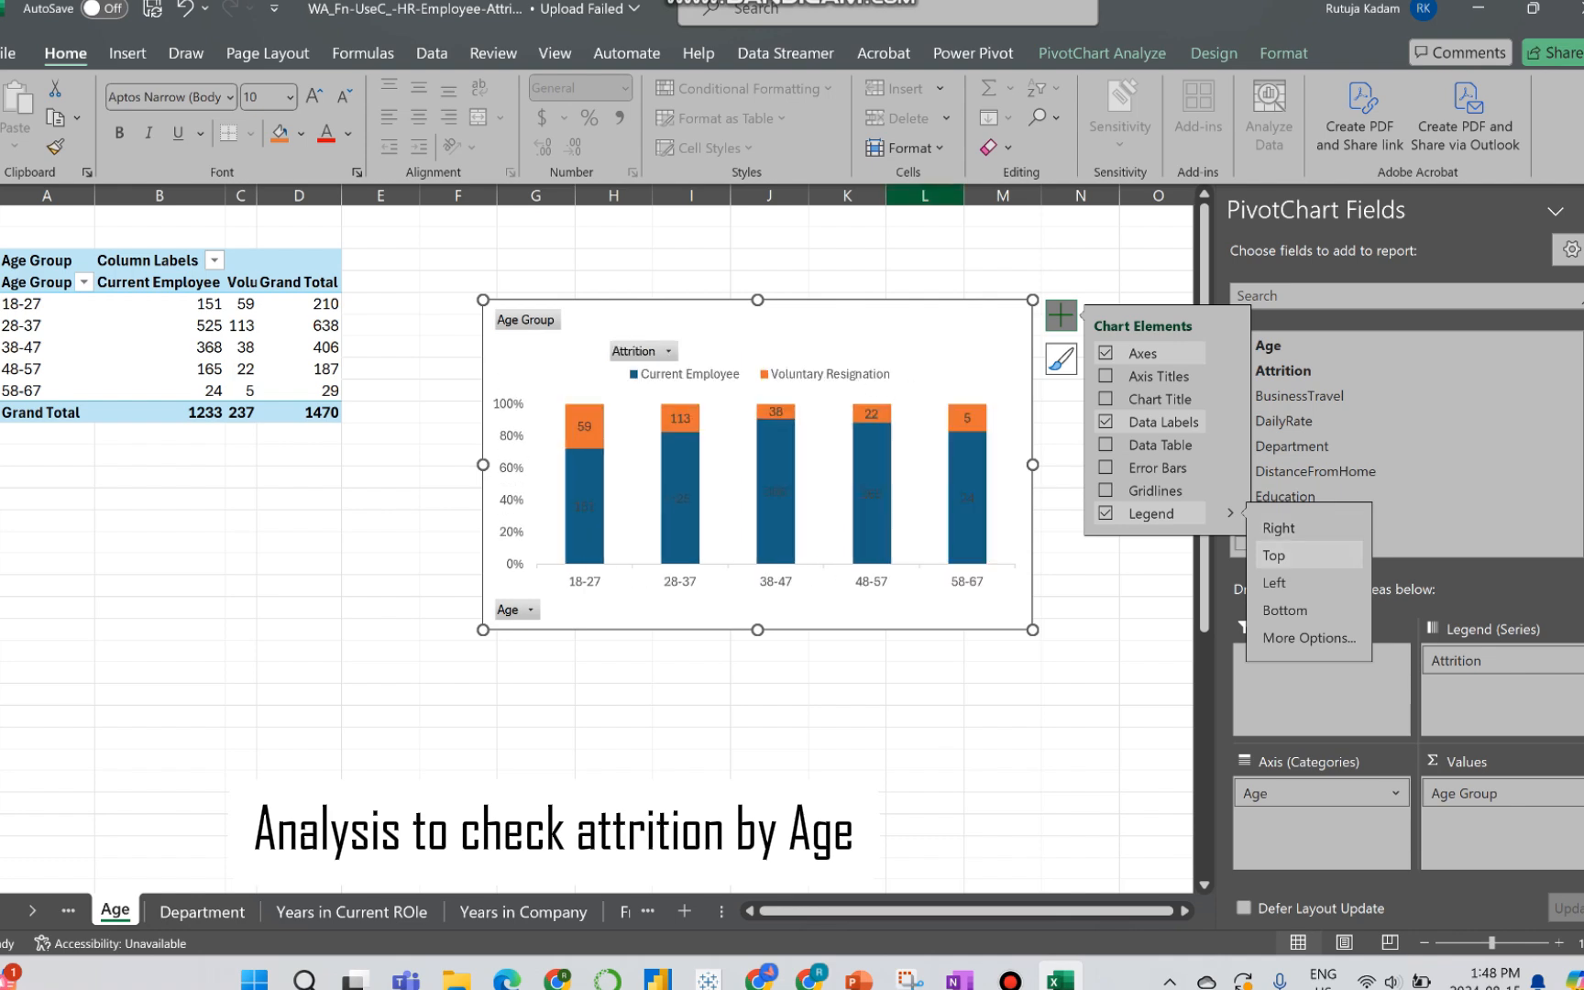
# Step: Apply the dark-background chart style to the age chart and recolor it with the colorful palette that starts with orange and blue
pyautogui.click(1214, 53)
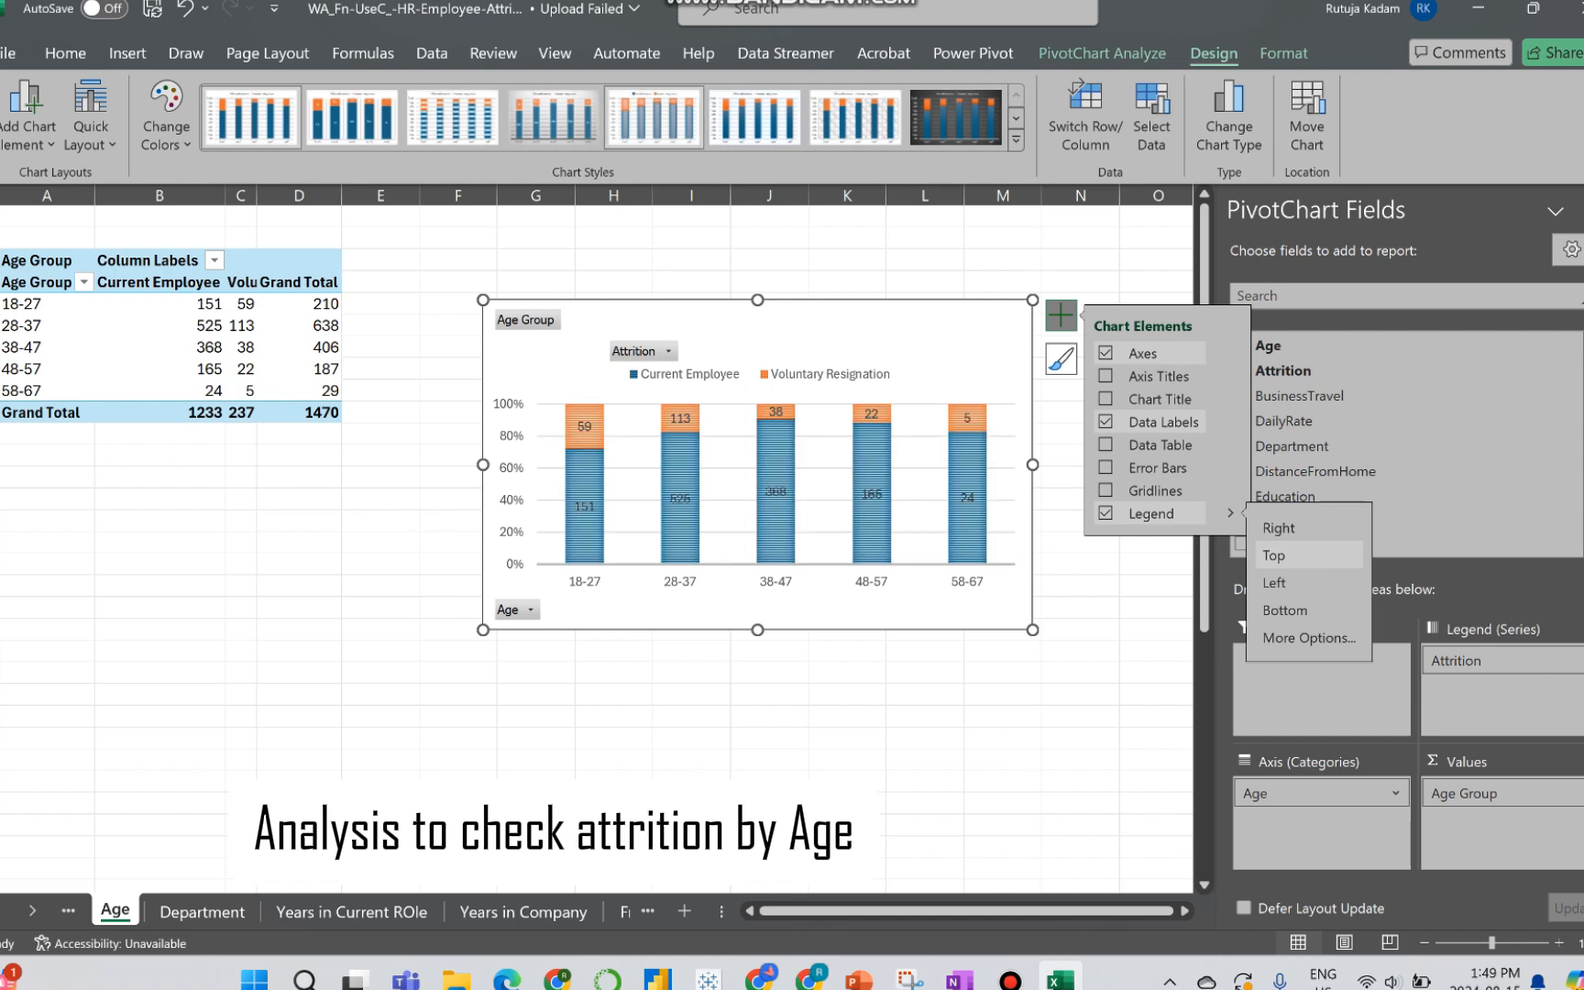
pyautogui.click(956, 117)
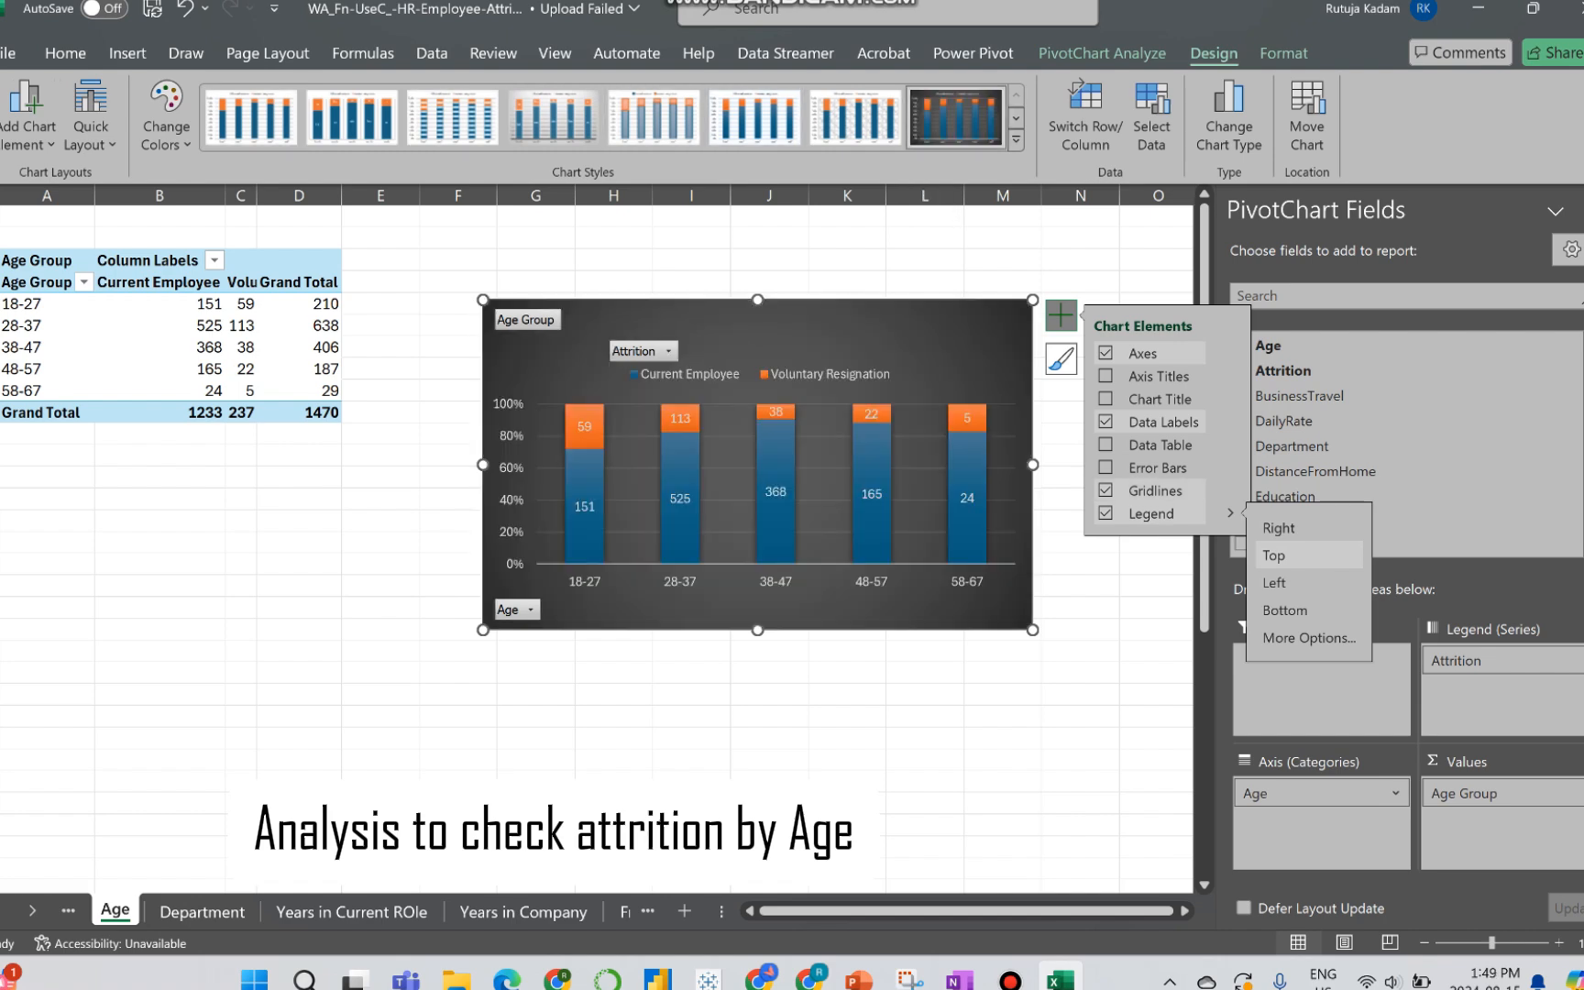
pyautogui.click(166, 119)
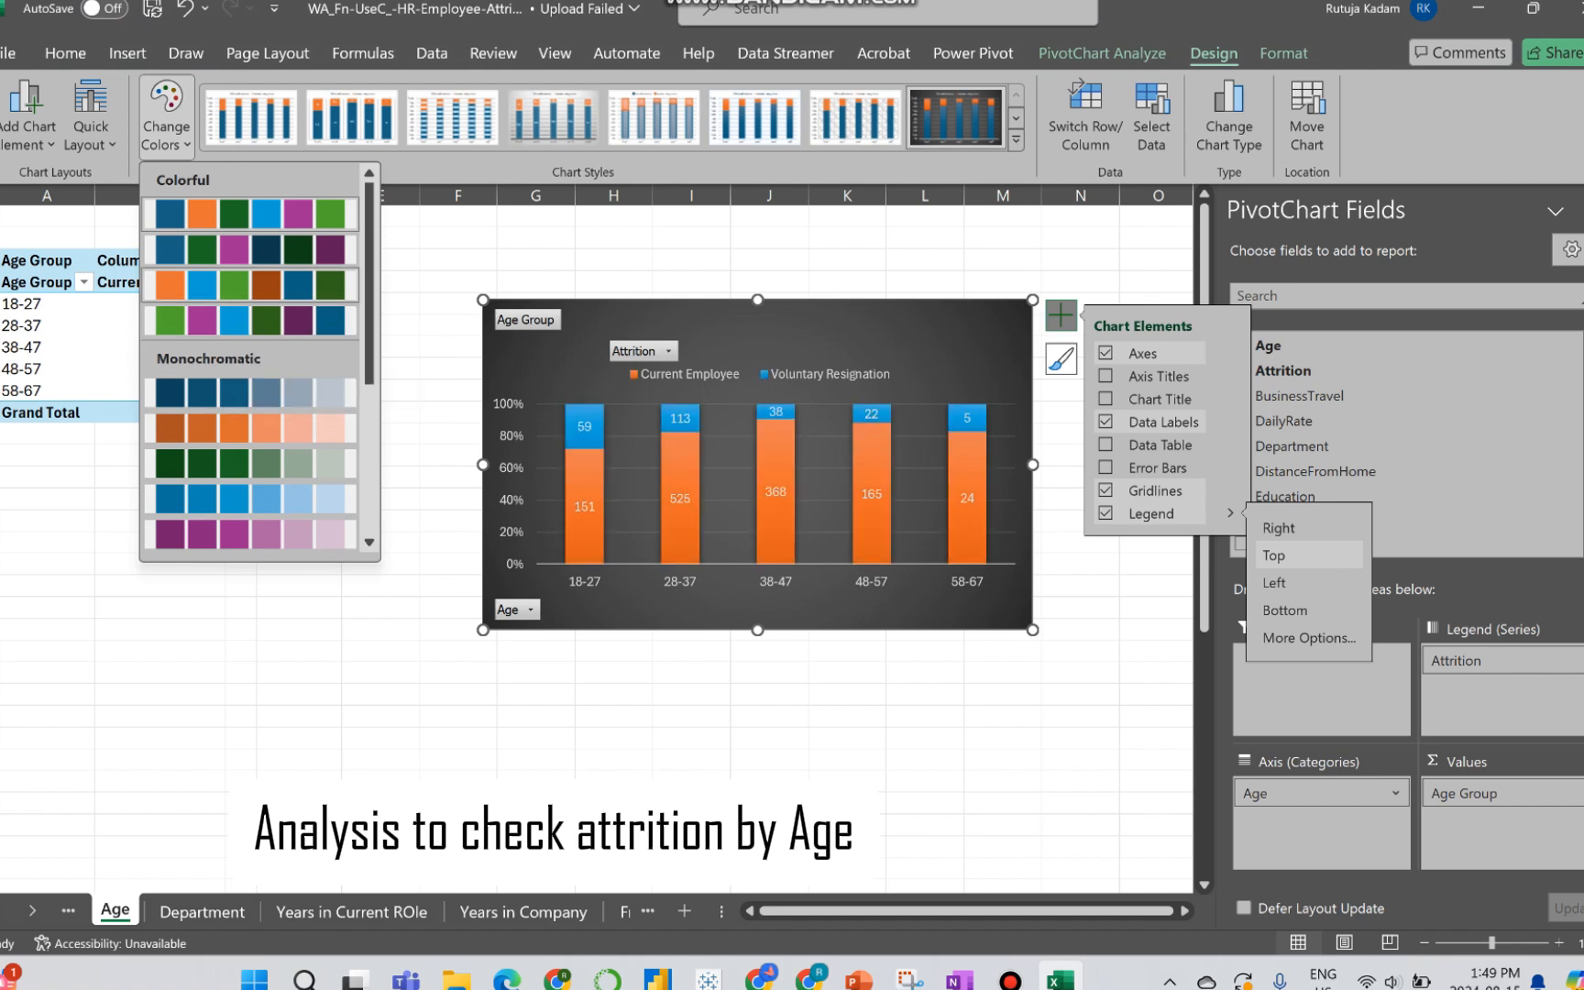
pyautogui.click(223, 286)
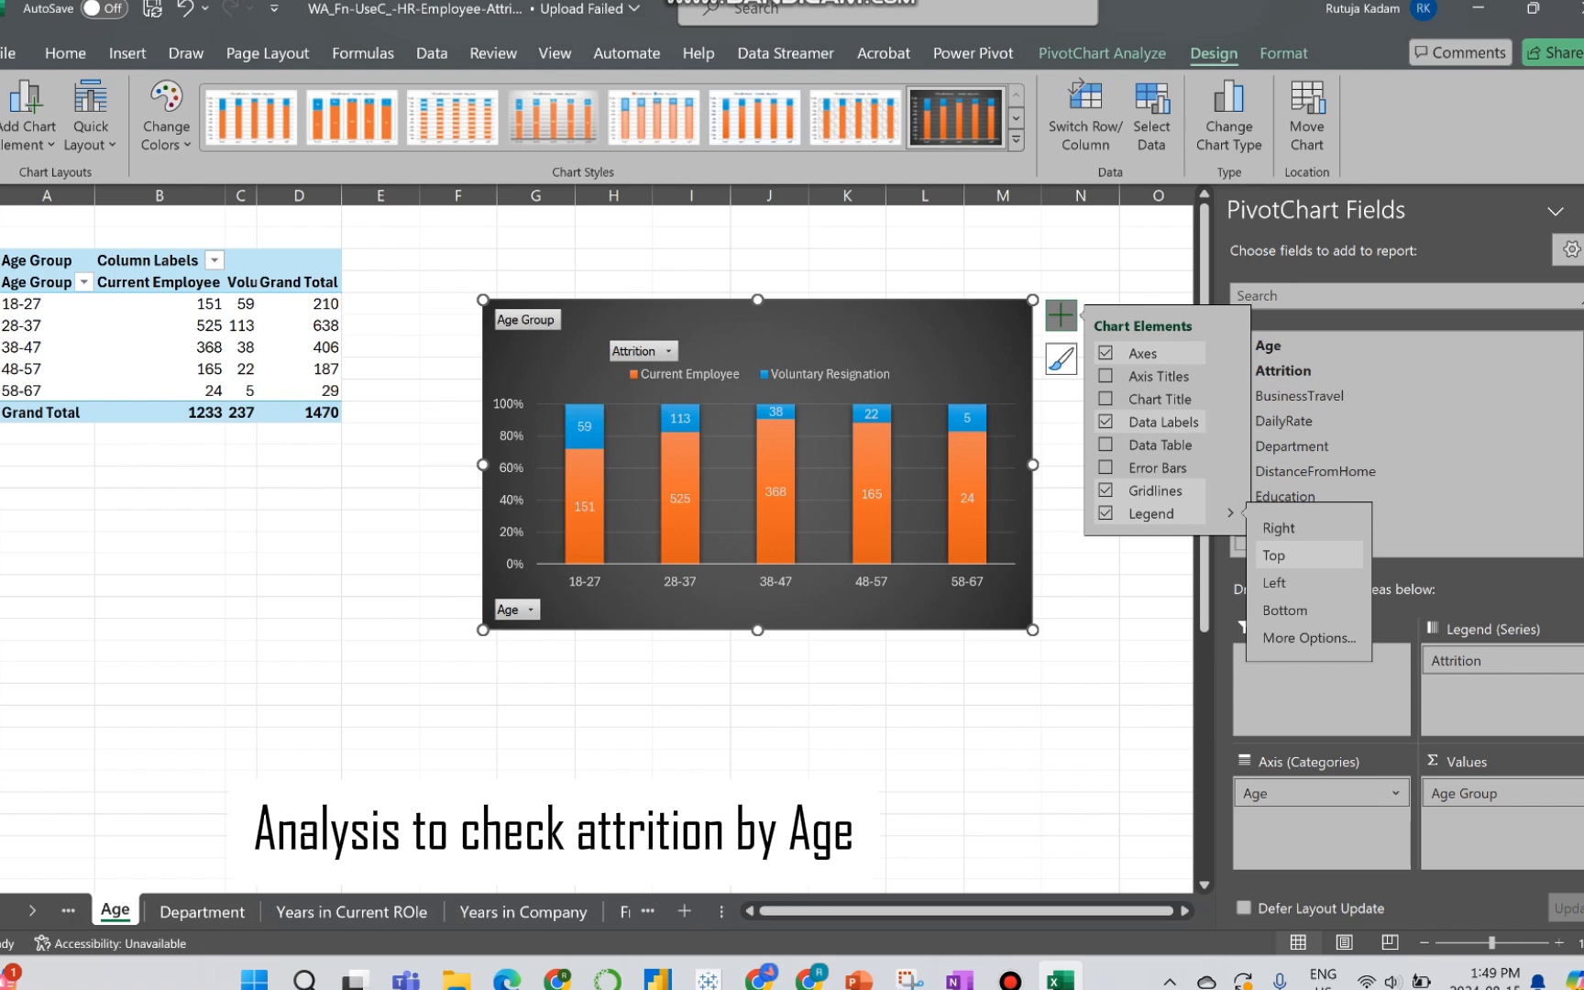
# Step: Hide all field buttons on the age chart and turn off its gridlines
pyautogui.rightClick(534, 318)
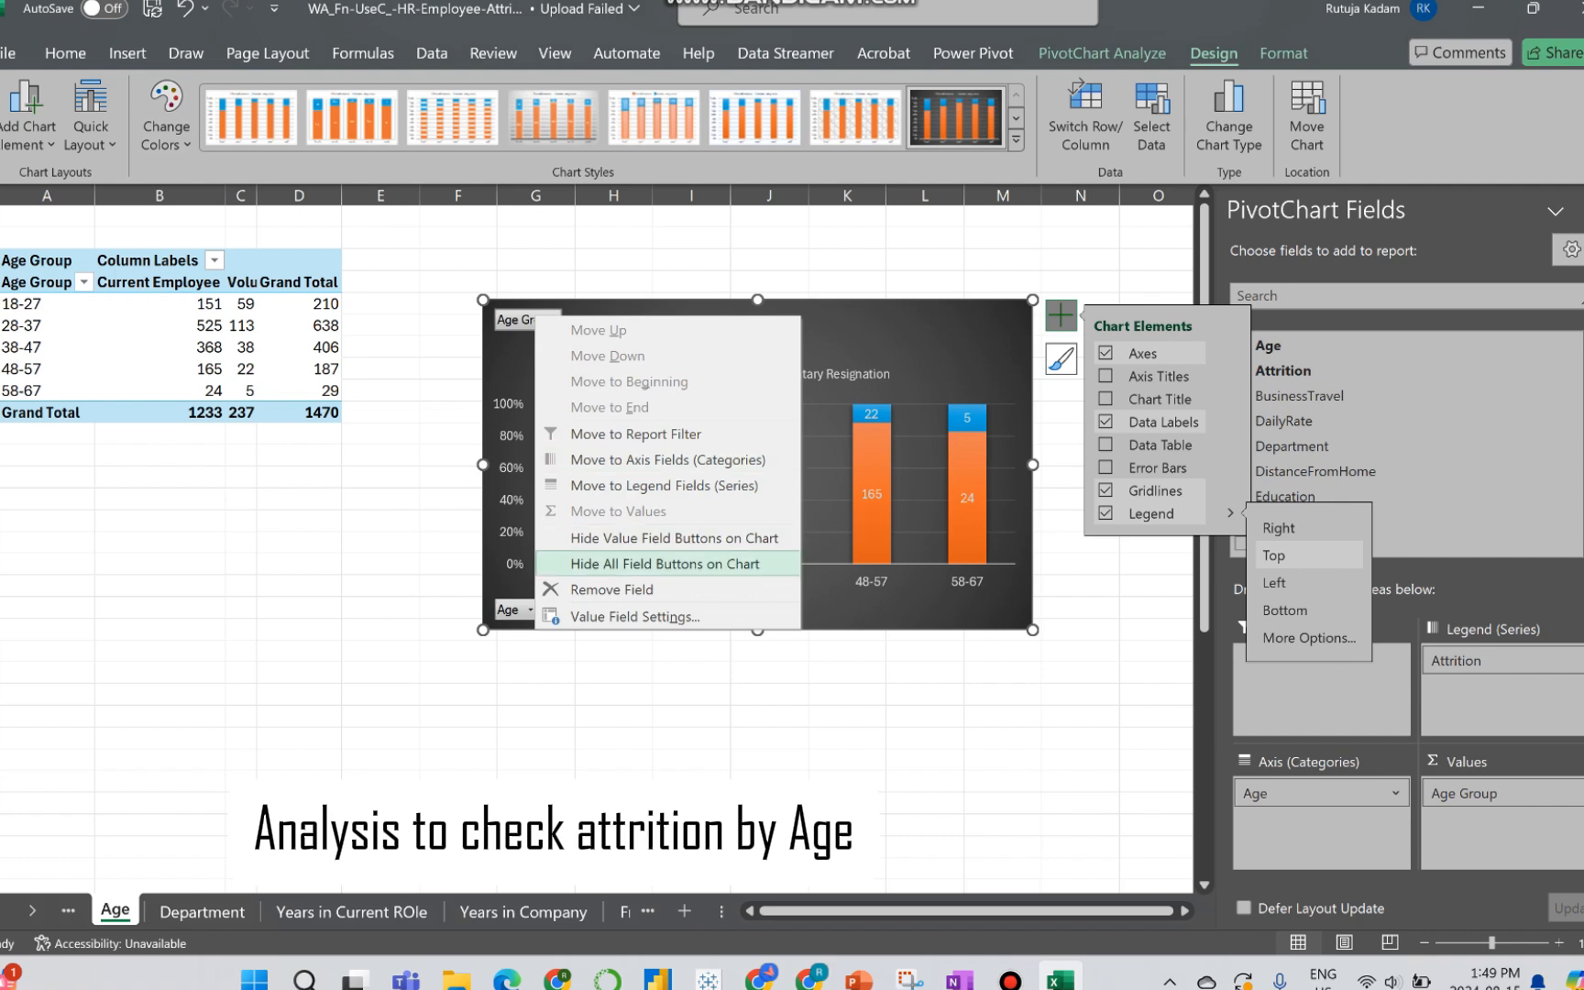
pyautogui.click(665, 563)
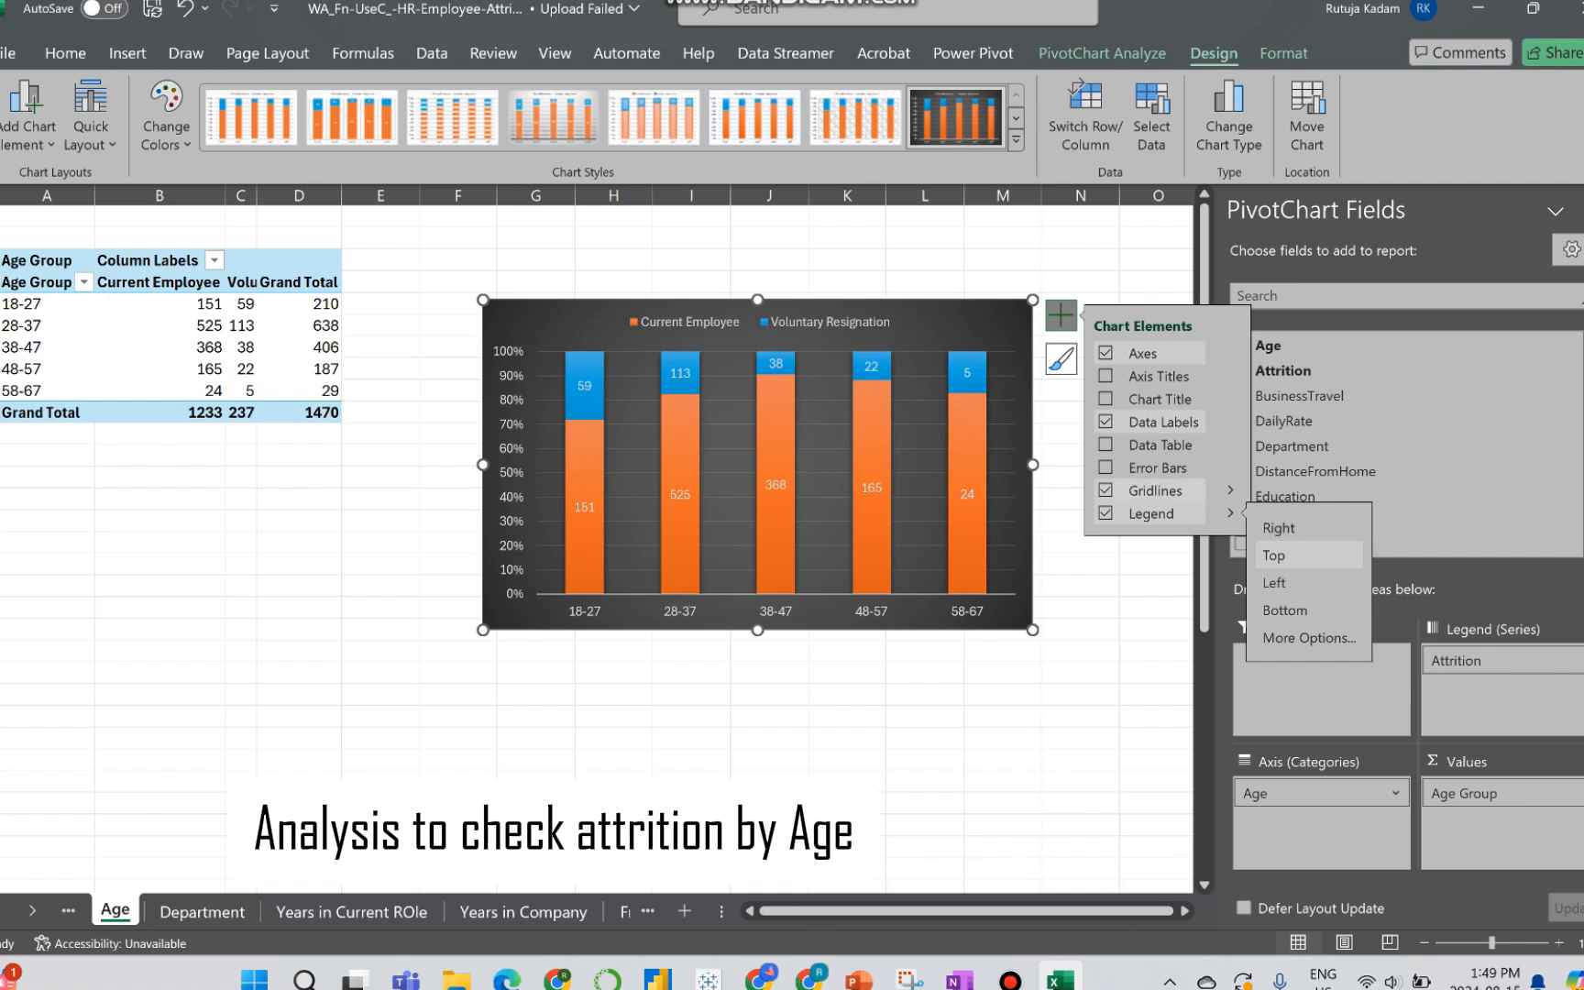
pyautogui.click(1105, 491)
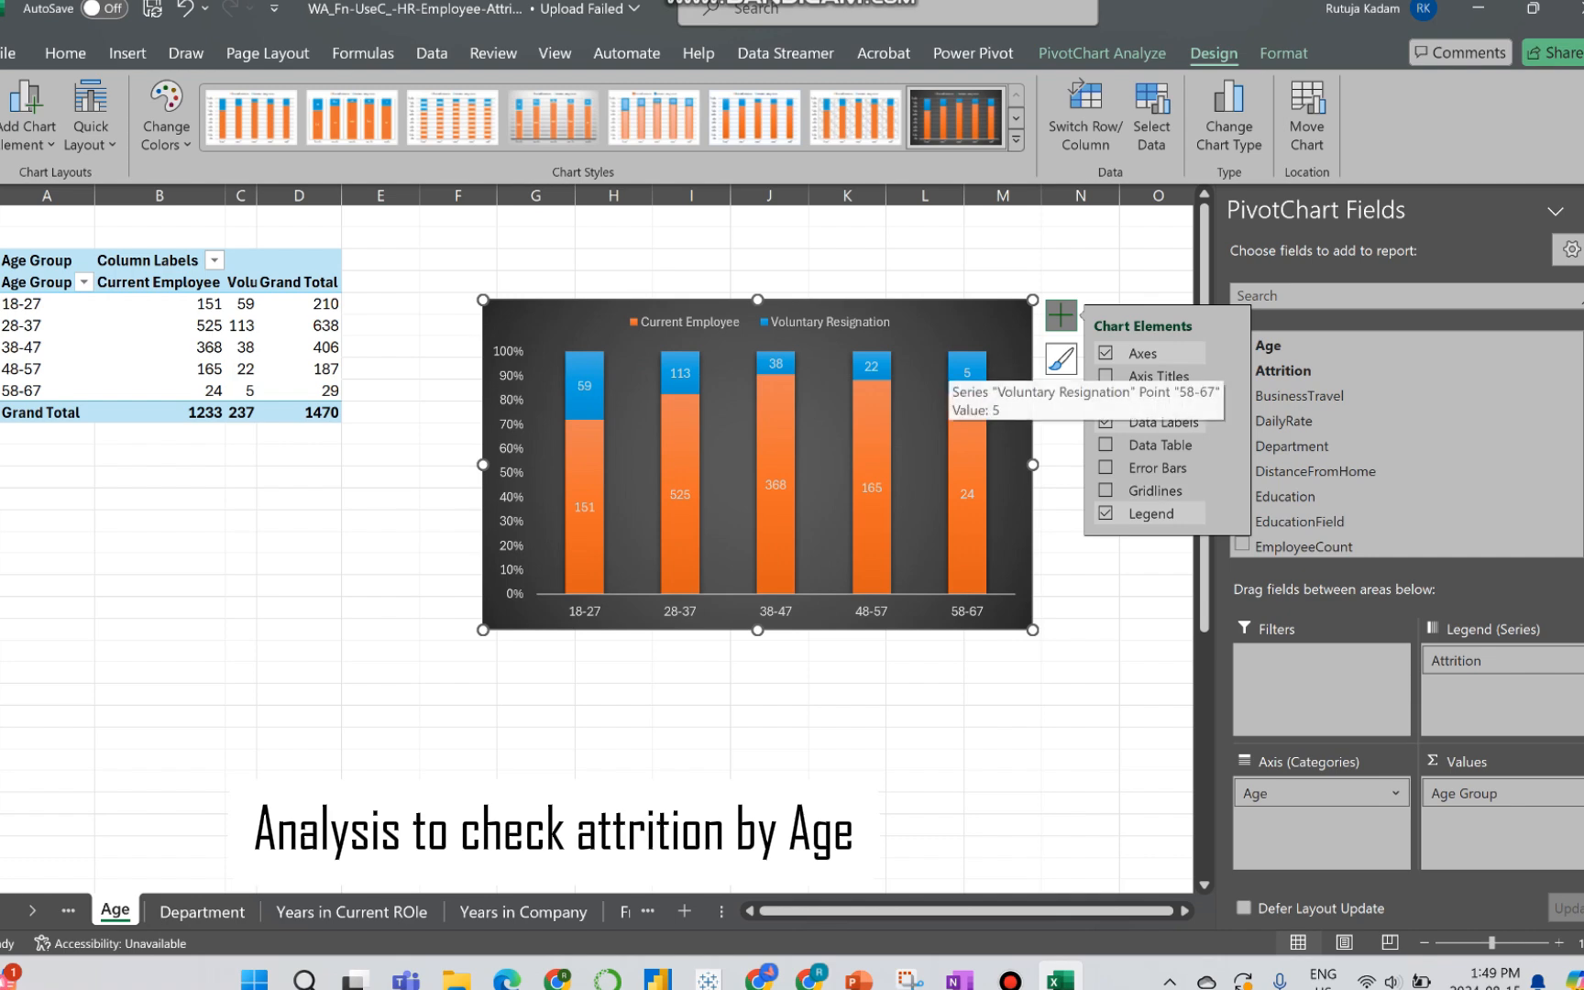
# Step: Move the age chart up and closer to the PivotTable, and delete its vertical percentage axis
pyautogui.moveTo(911, 323); pyautogui.dragTo(852, 272)
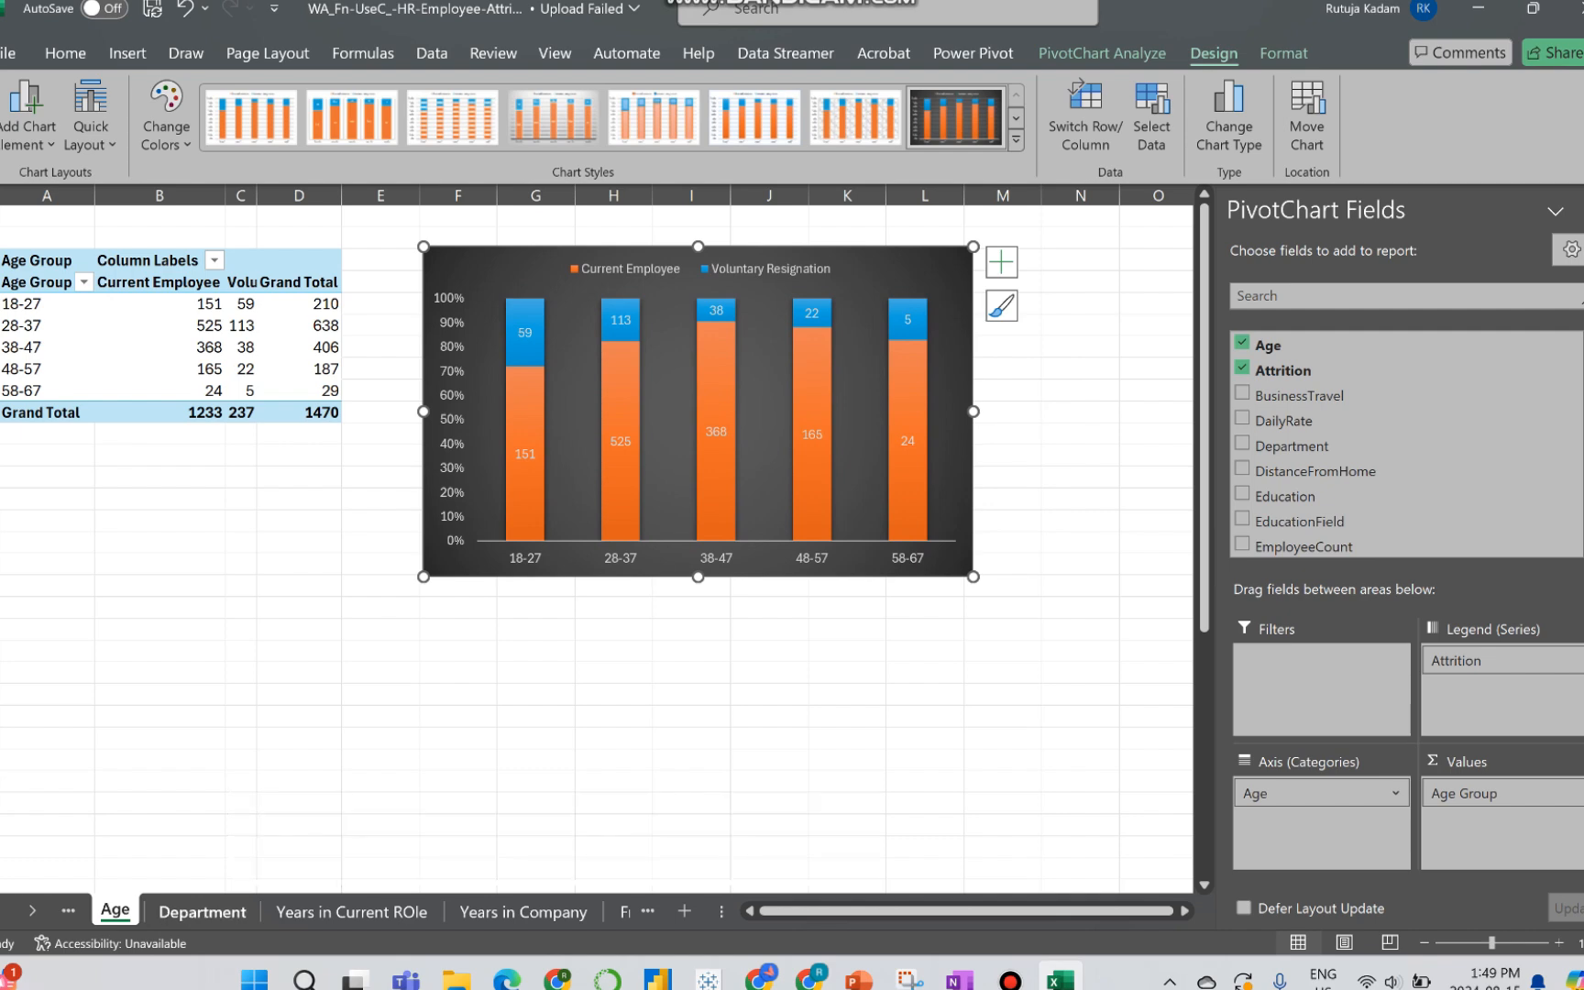
pyautogui.click(203, 911)
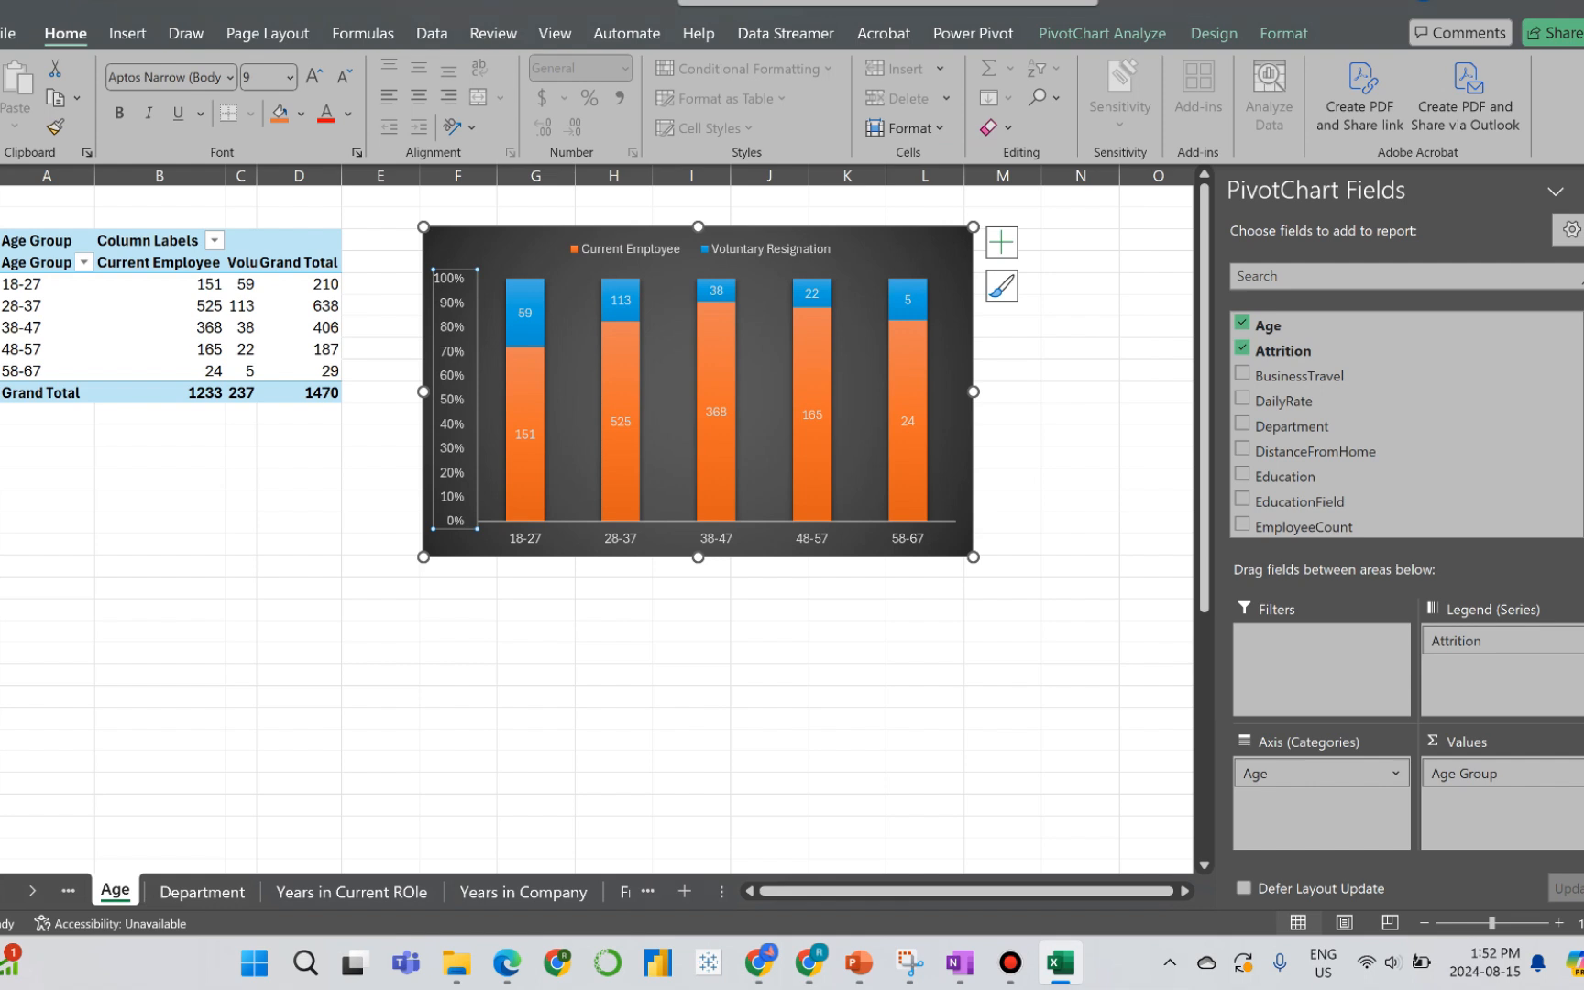
pyautogui.rightClick(452, 350)
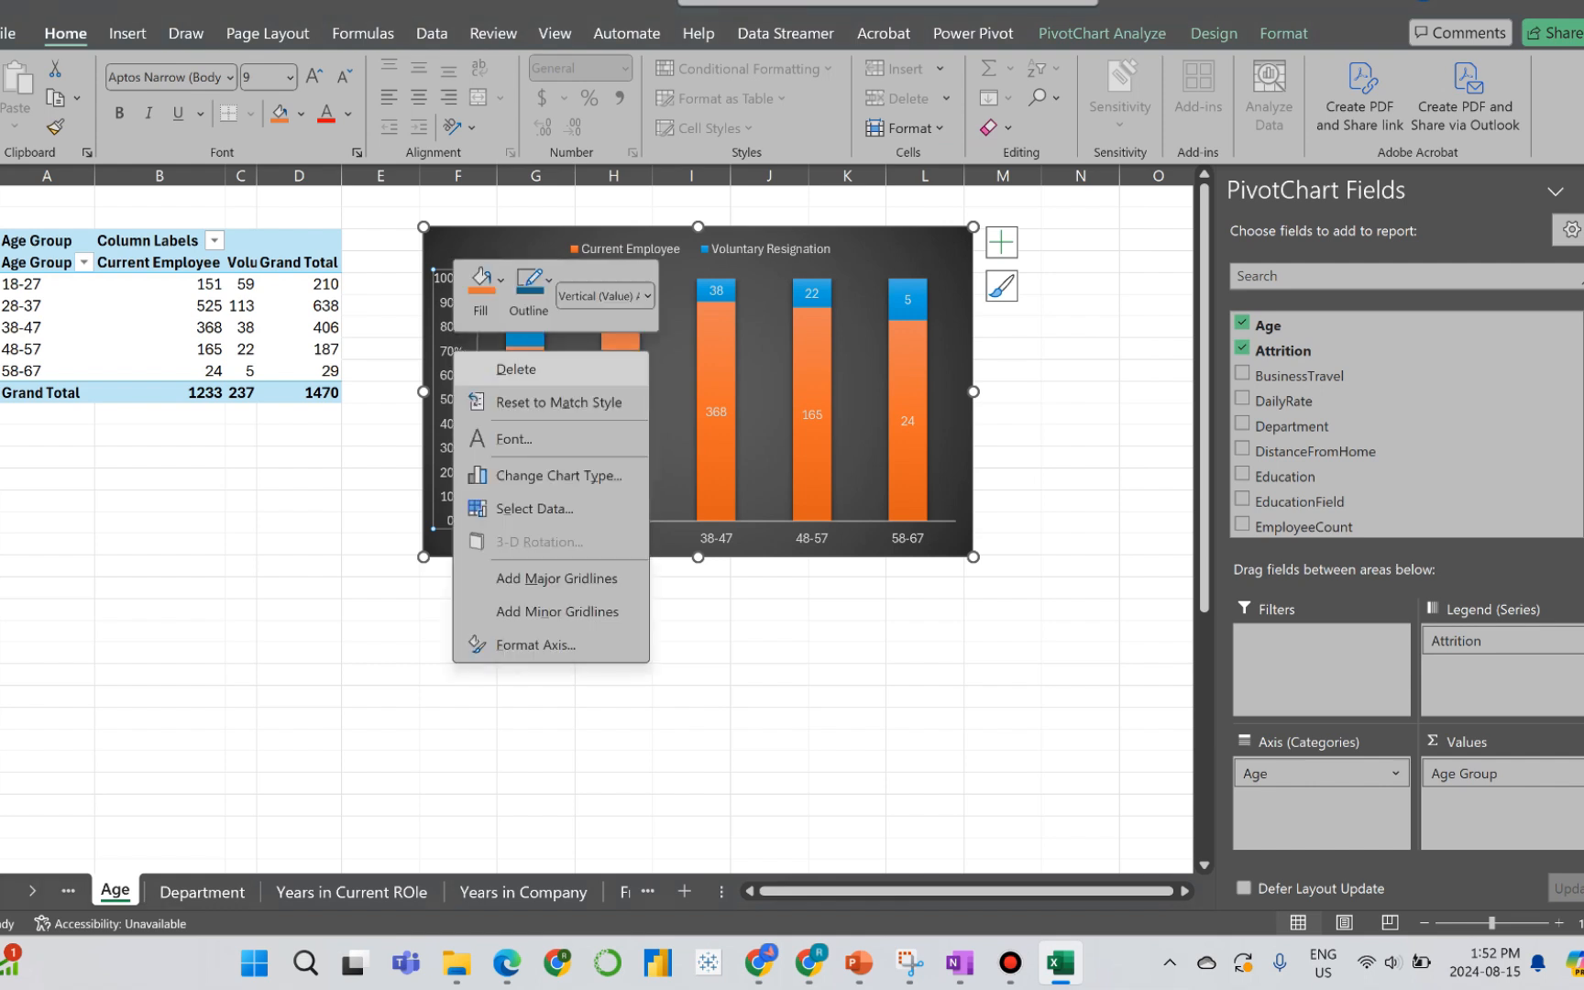
pyautogui.click(513, 368)
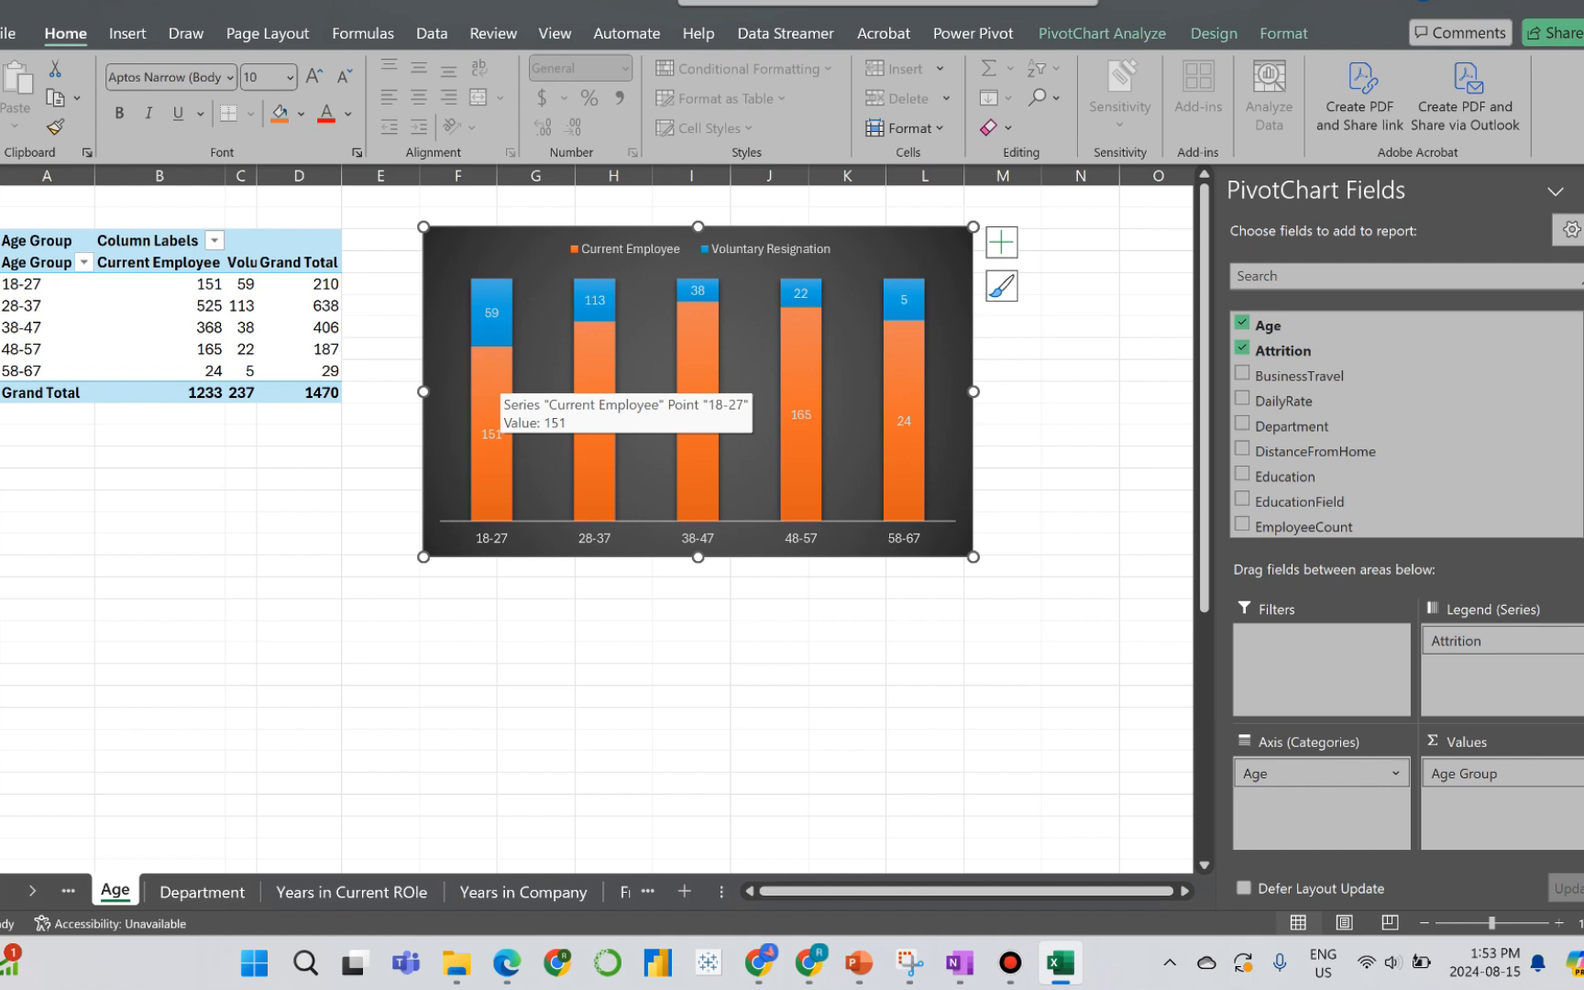
# Step: On the Department sheet, build the PivotTable with Attrition as columns, Department as rows and the count of Attrition as values
pyautogui.click(202, 892)
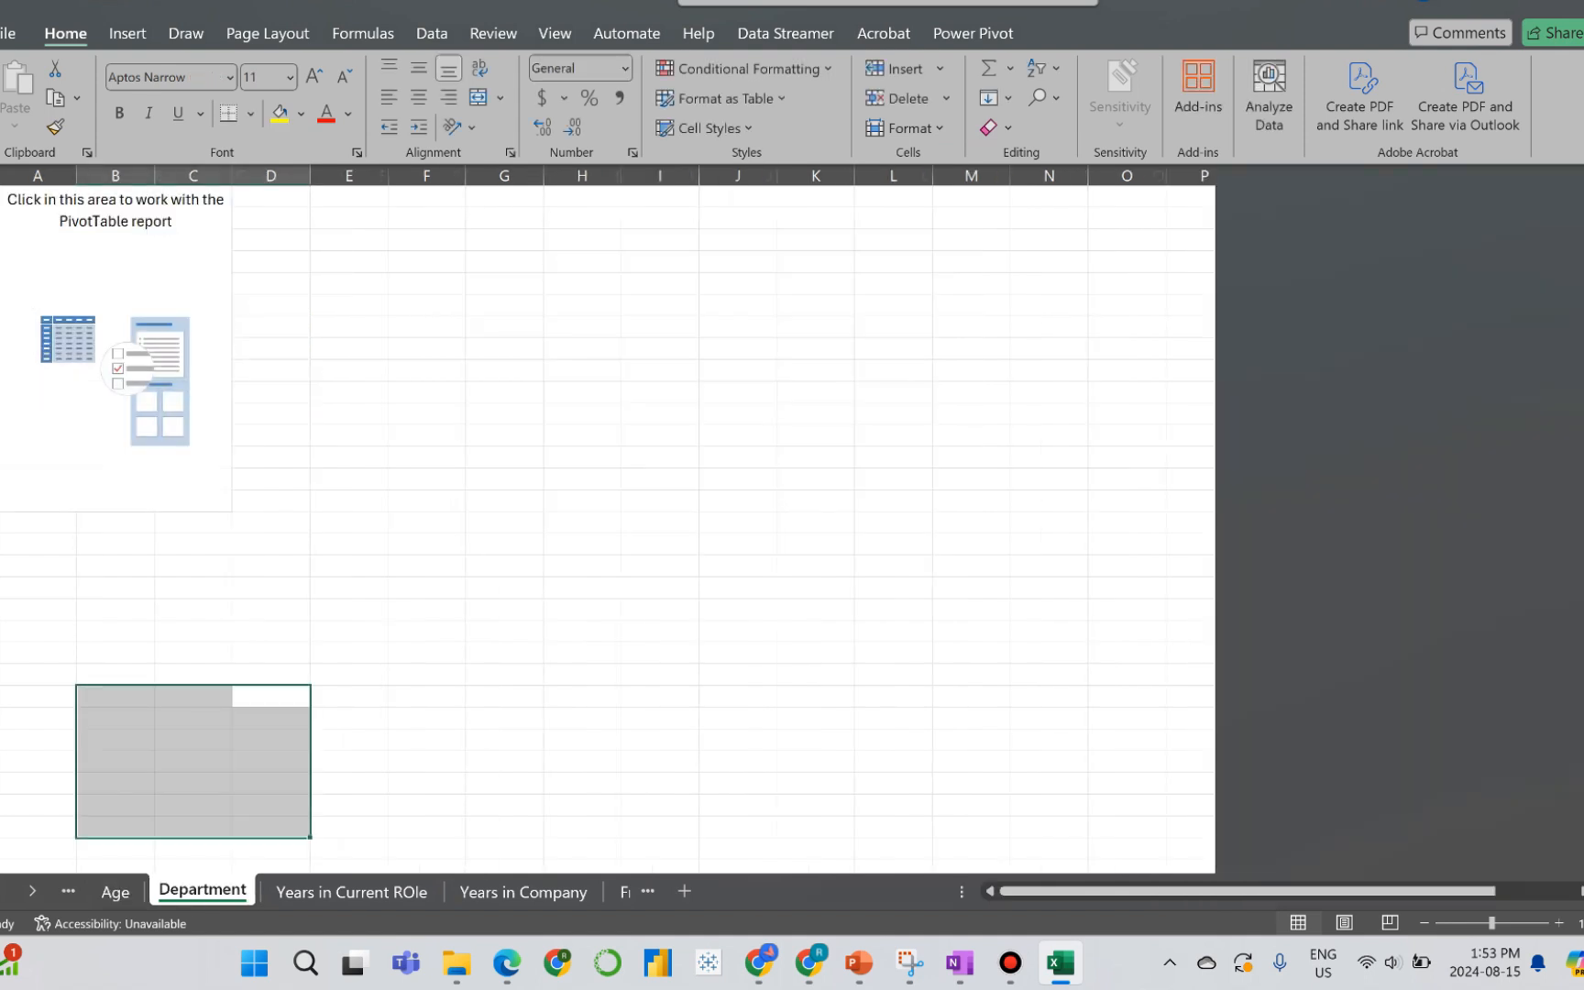
pyautogui.click(193, 305)
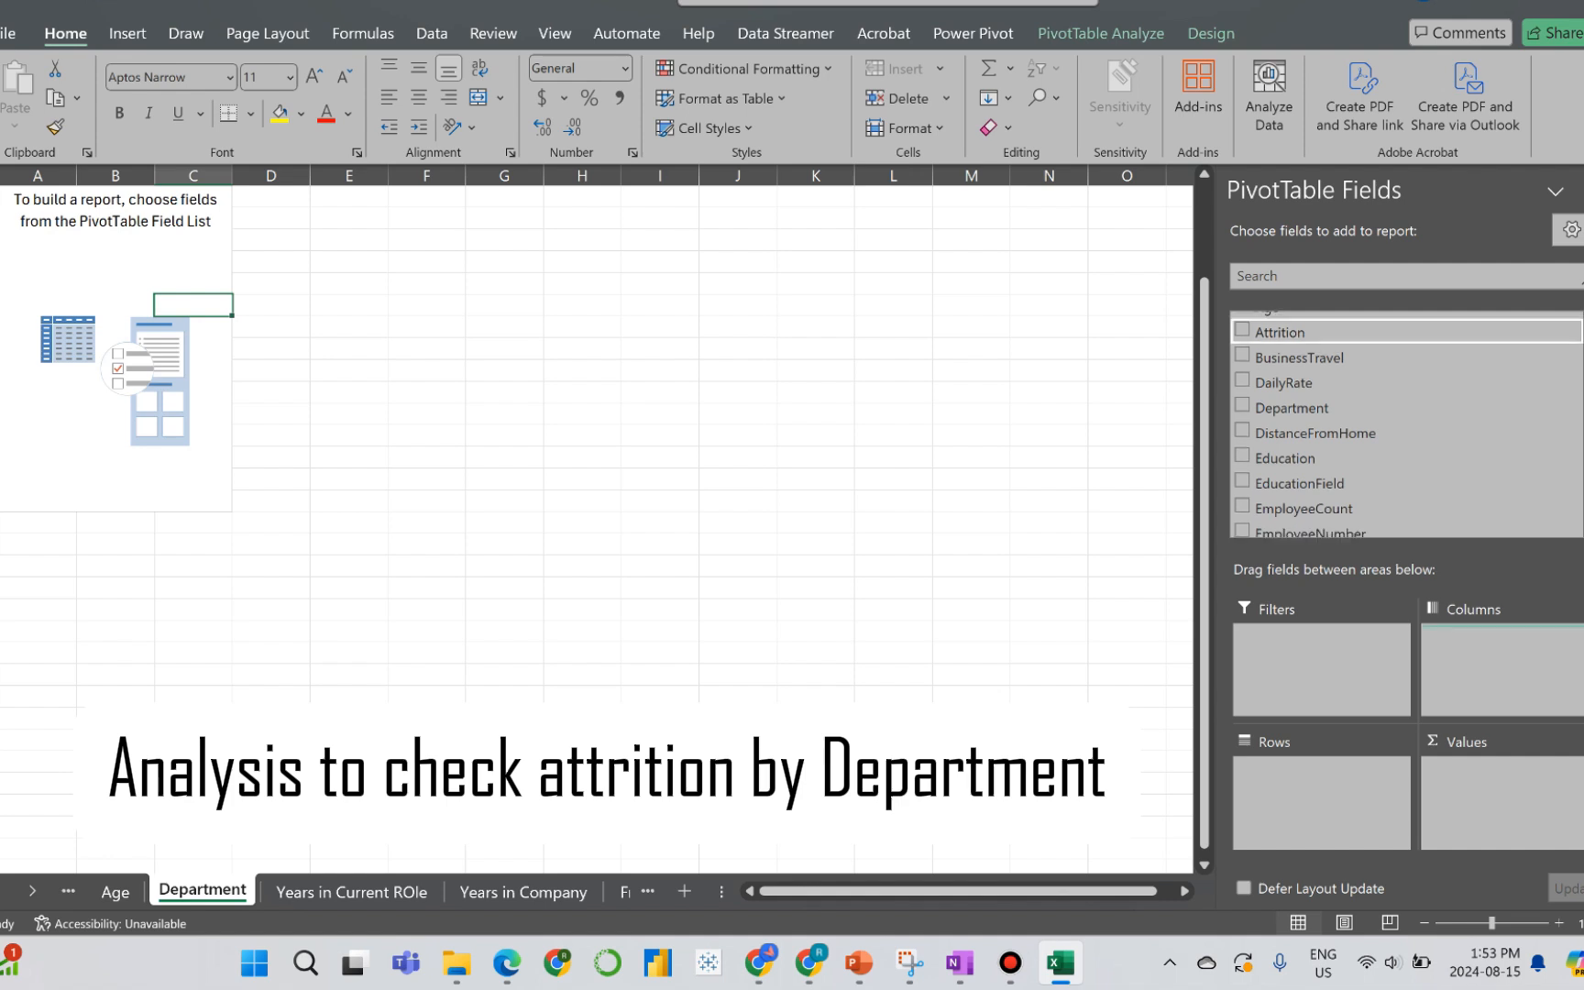
pyautogui.click(1242, 329)
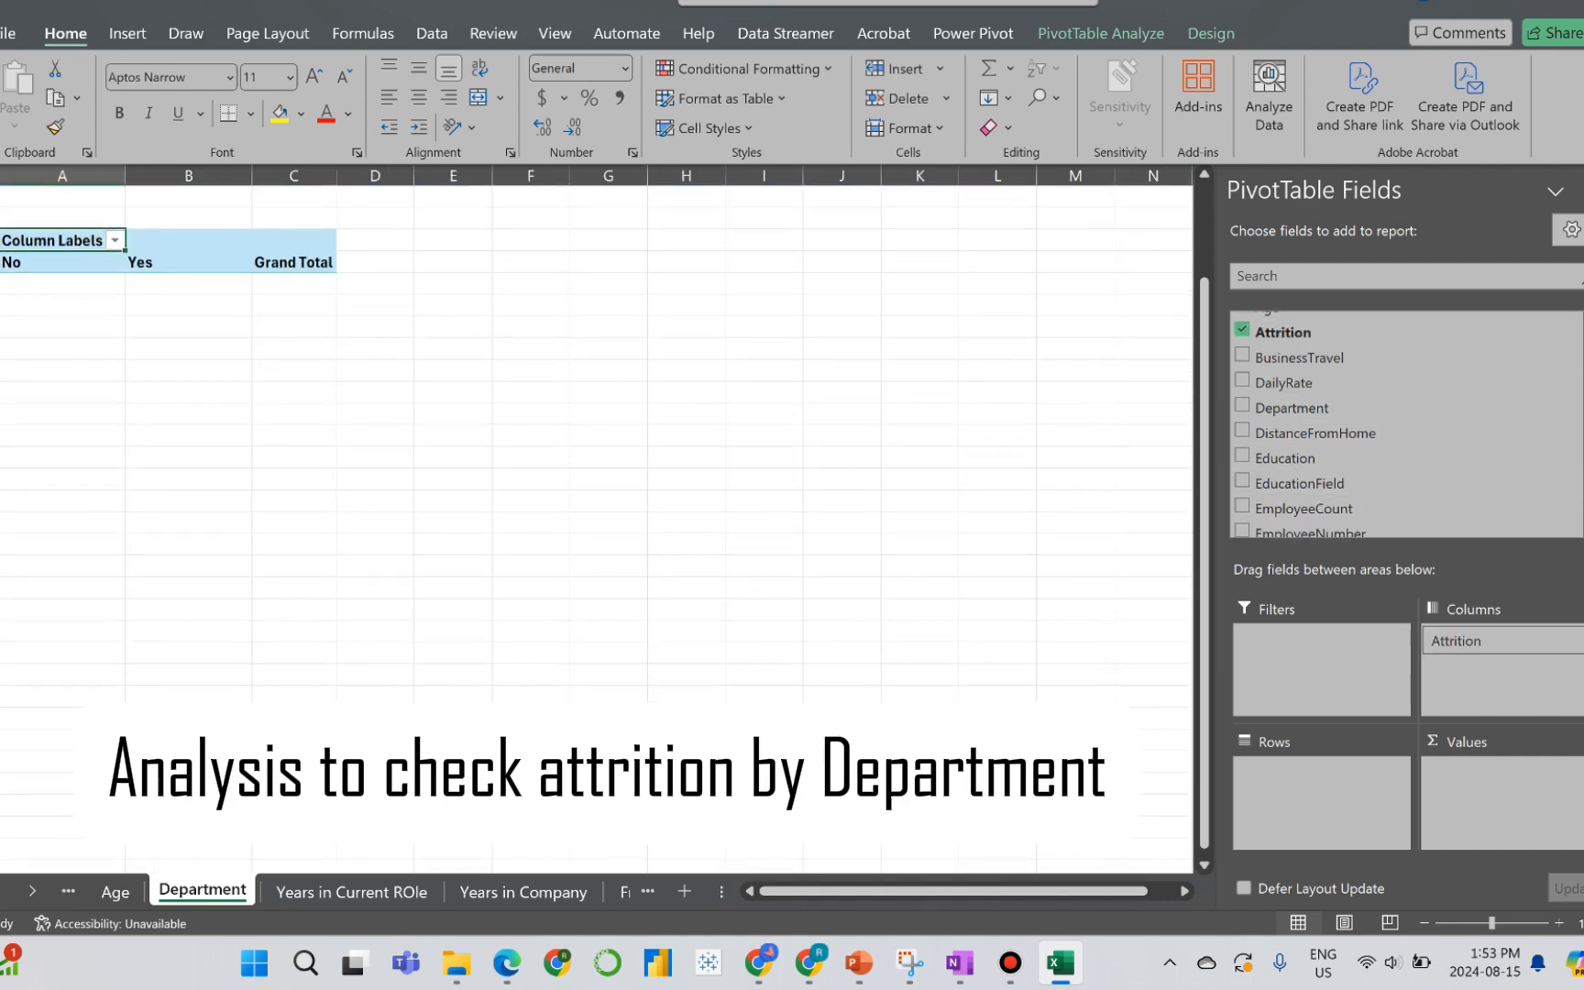
pyautogui.click(1242, 405)
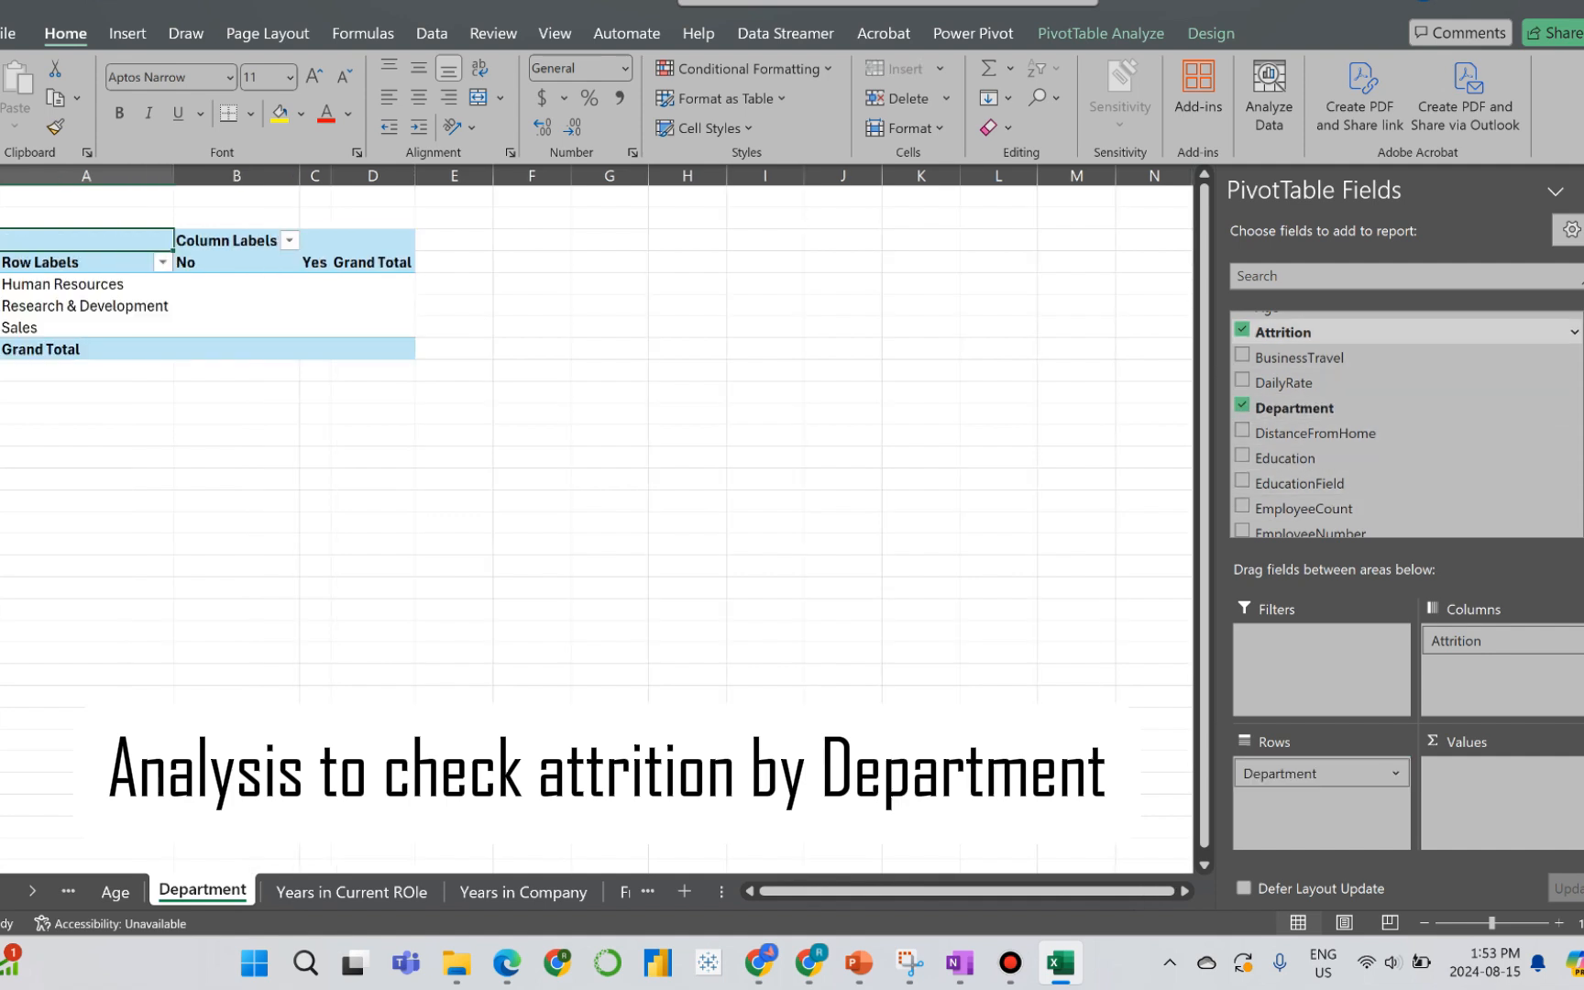
pyautogui.moveTo(1283, 333); pyautogui.dragTo(1499, 799)
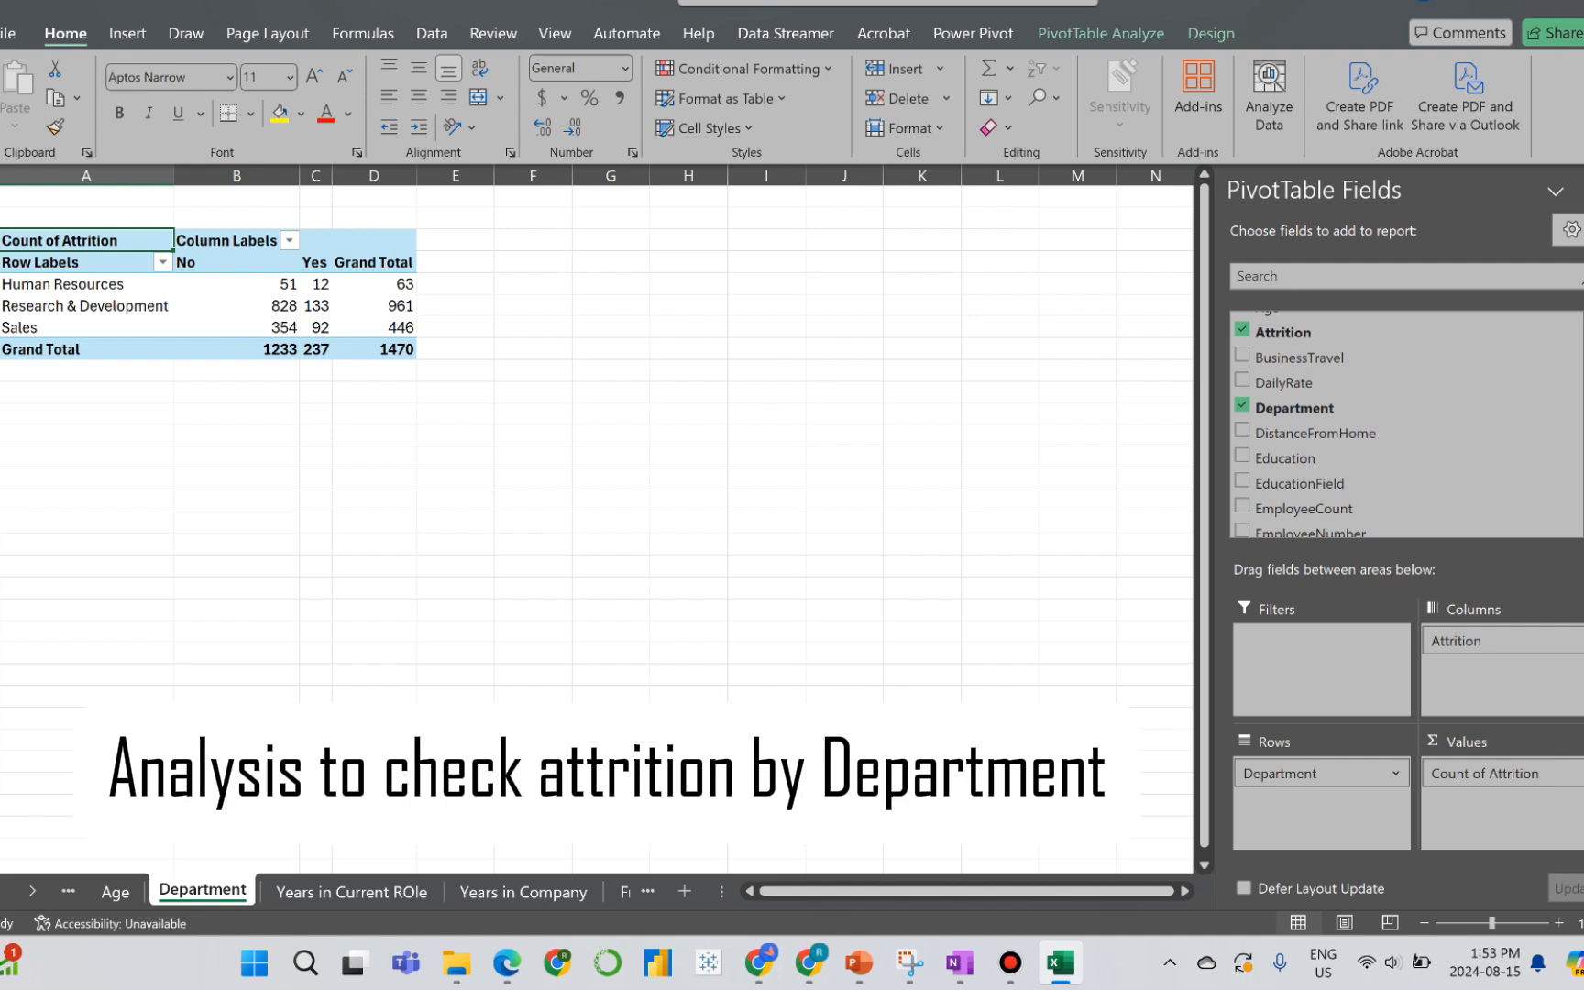
# Step: Insert a Clustered Column PivotChart from the department PivotTable and place it to the right of the table
pyautogui.click(215, 326)
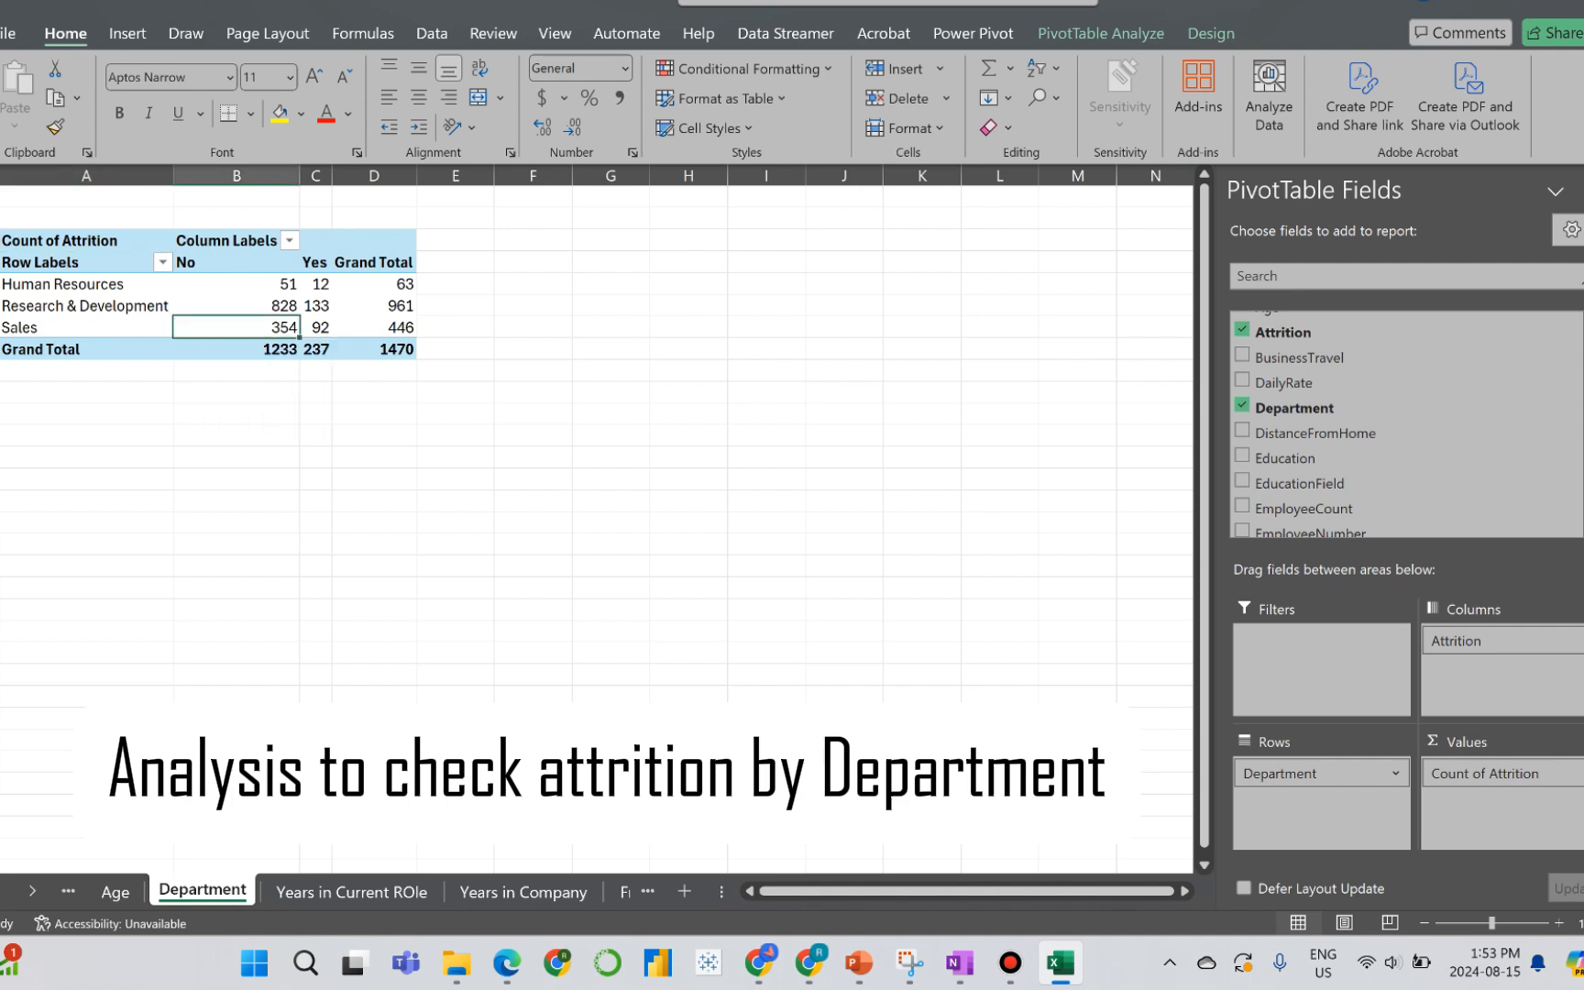
pyautogui.click(1100, 33)
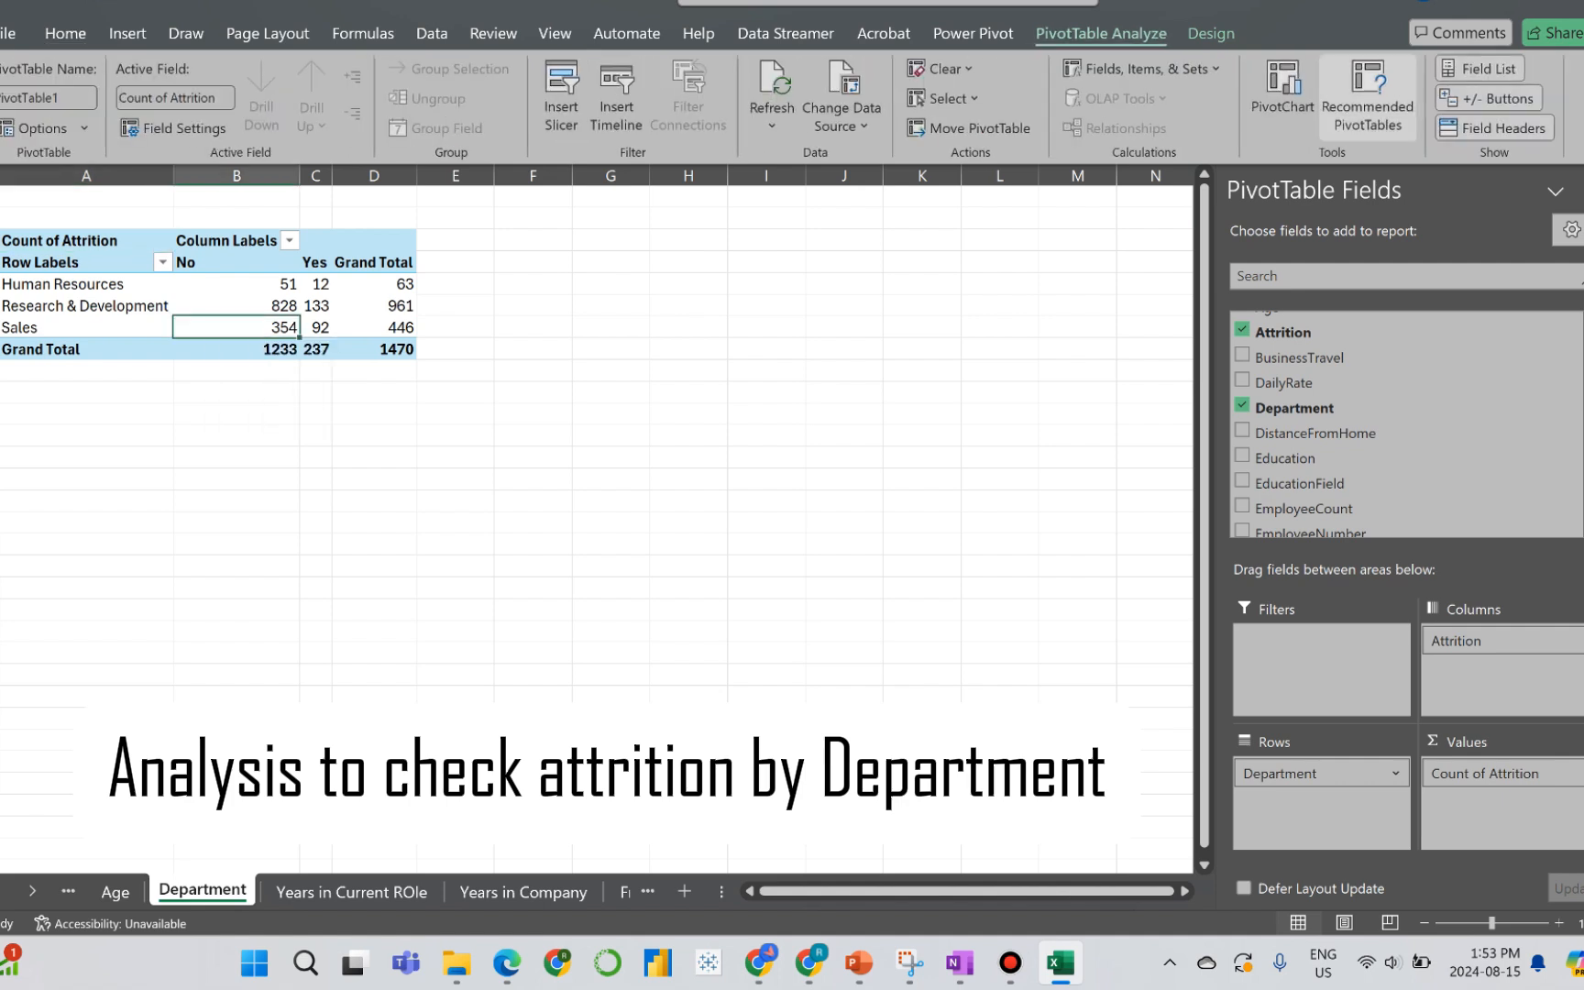
pyautogui.click(1282, 91)
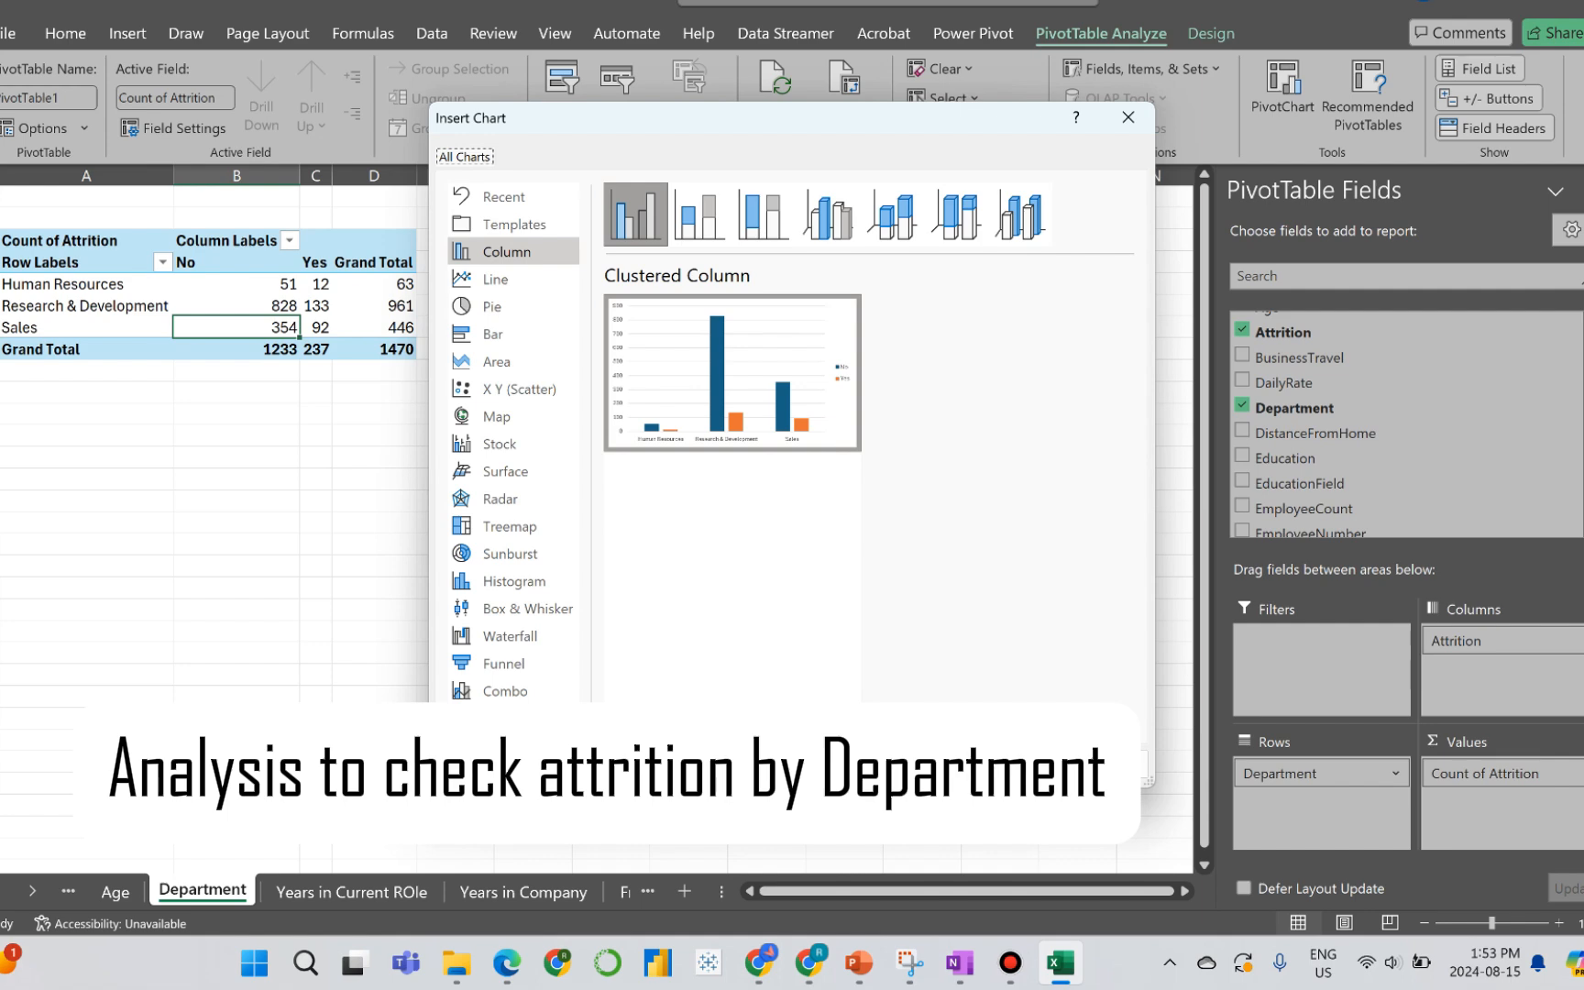
pyautogui.click(997, 765)
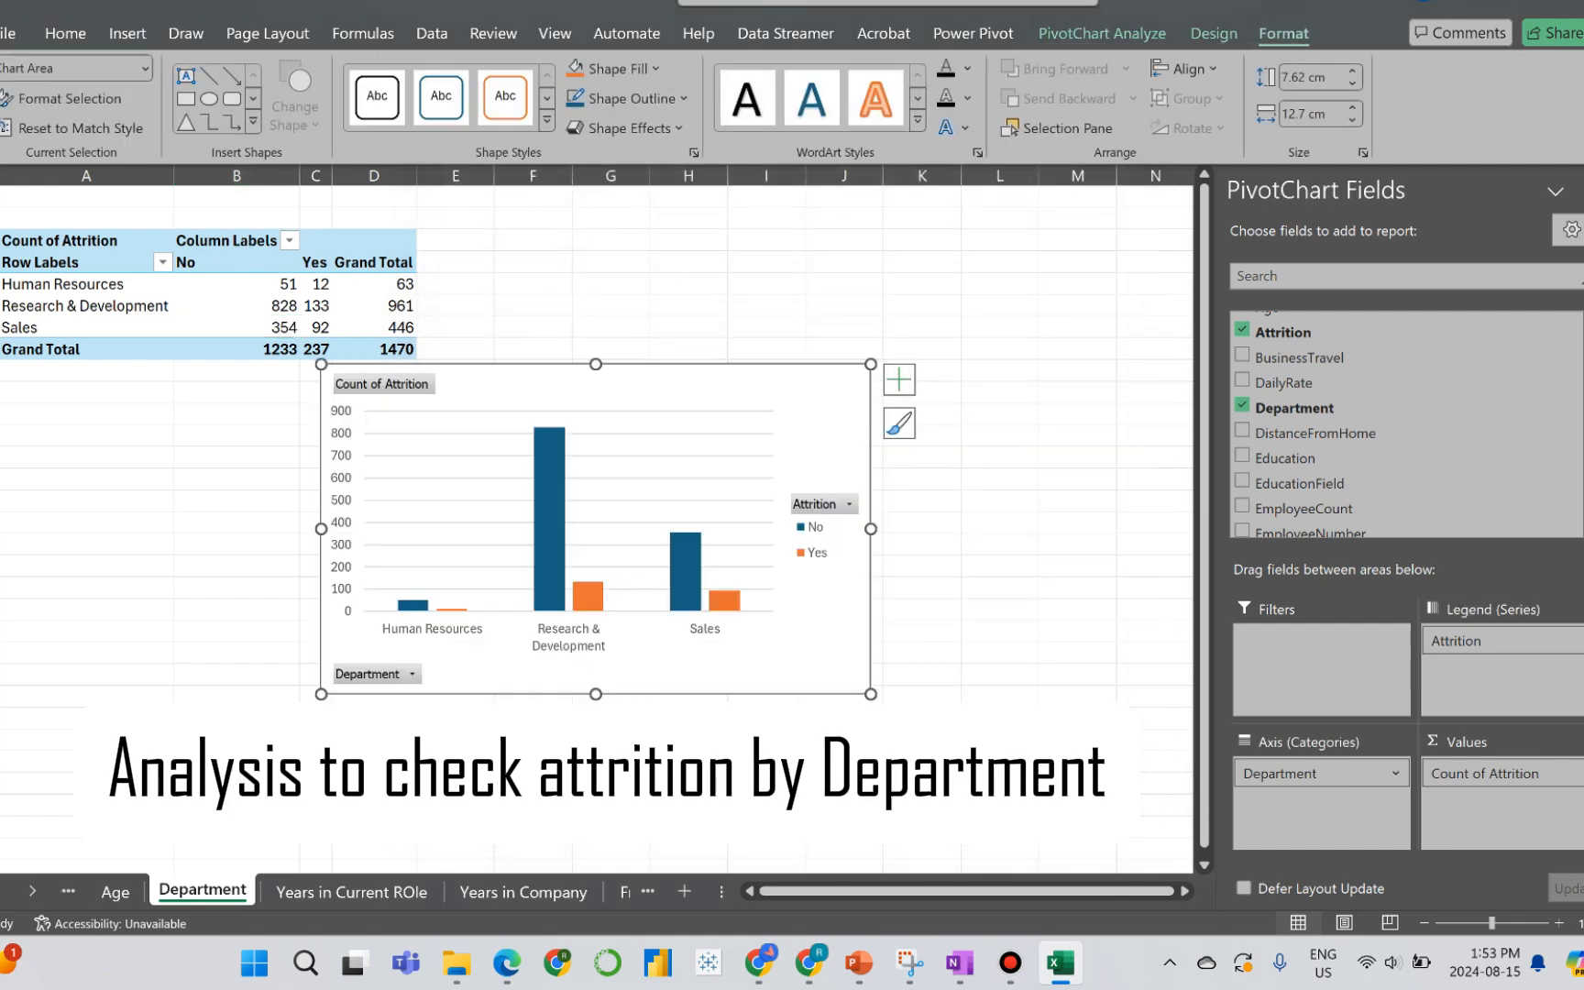
pyautogui.moveTo(701, 394); pyautogui.dragTo(873, 262)
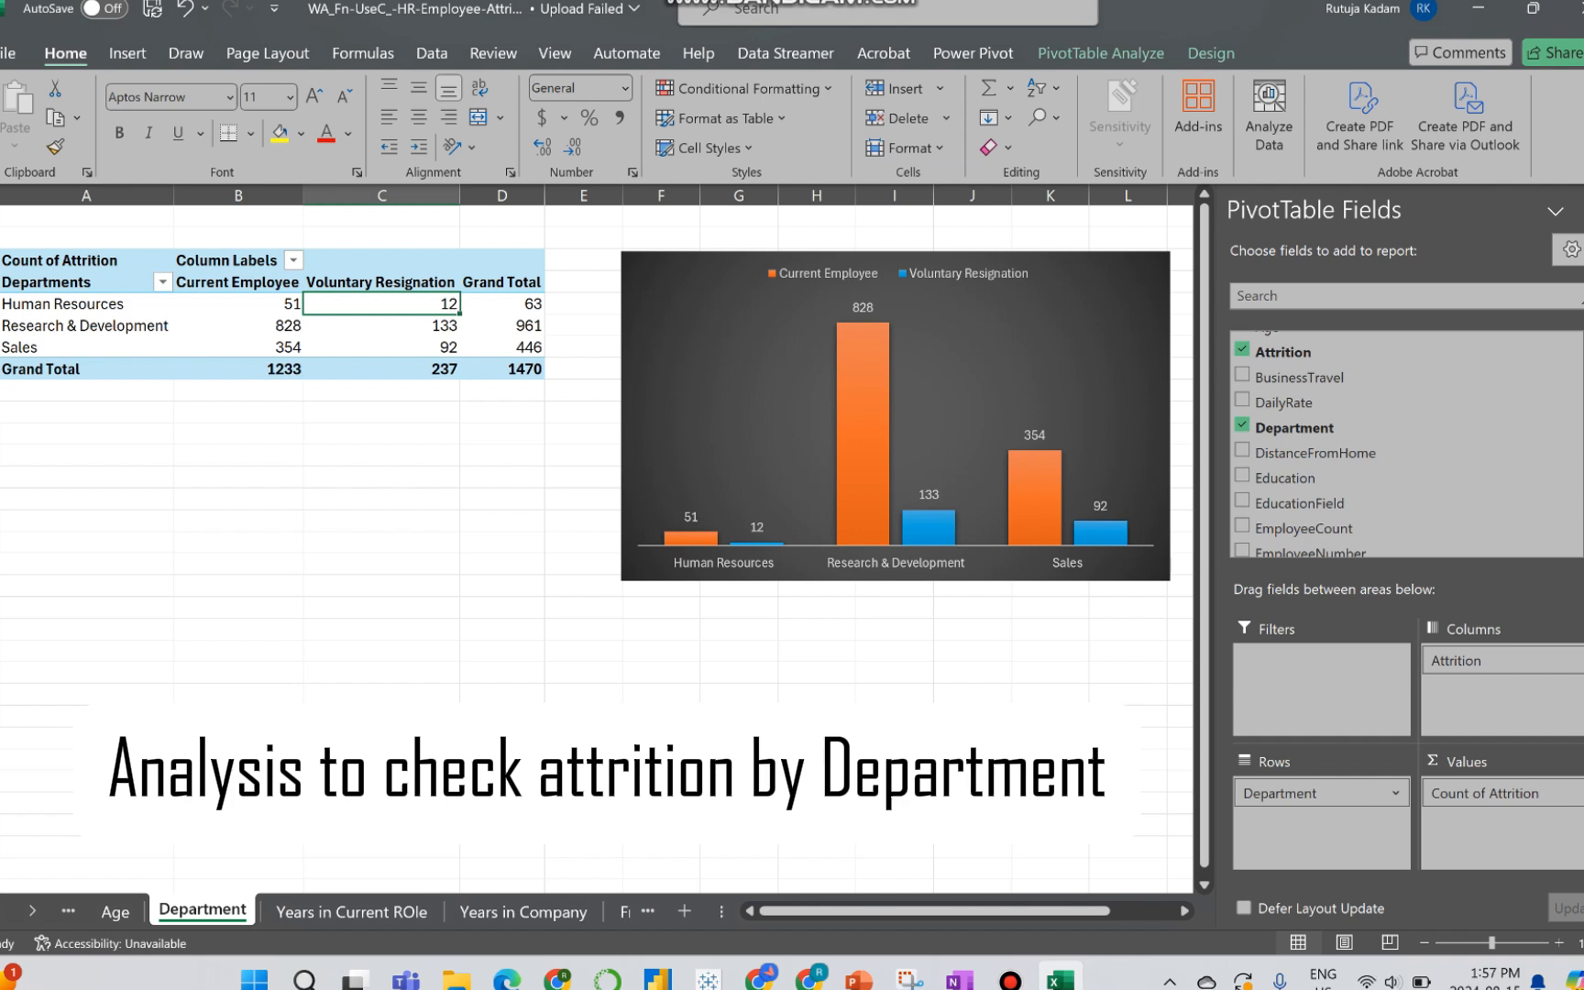
# Step: On the Years in Current ROle sheet, add Attrition as the PivotTable's column field and YearsInCurrentRole as its row field
pyautogui.click(352, 911)
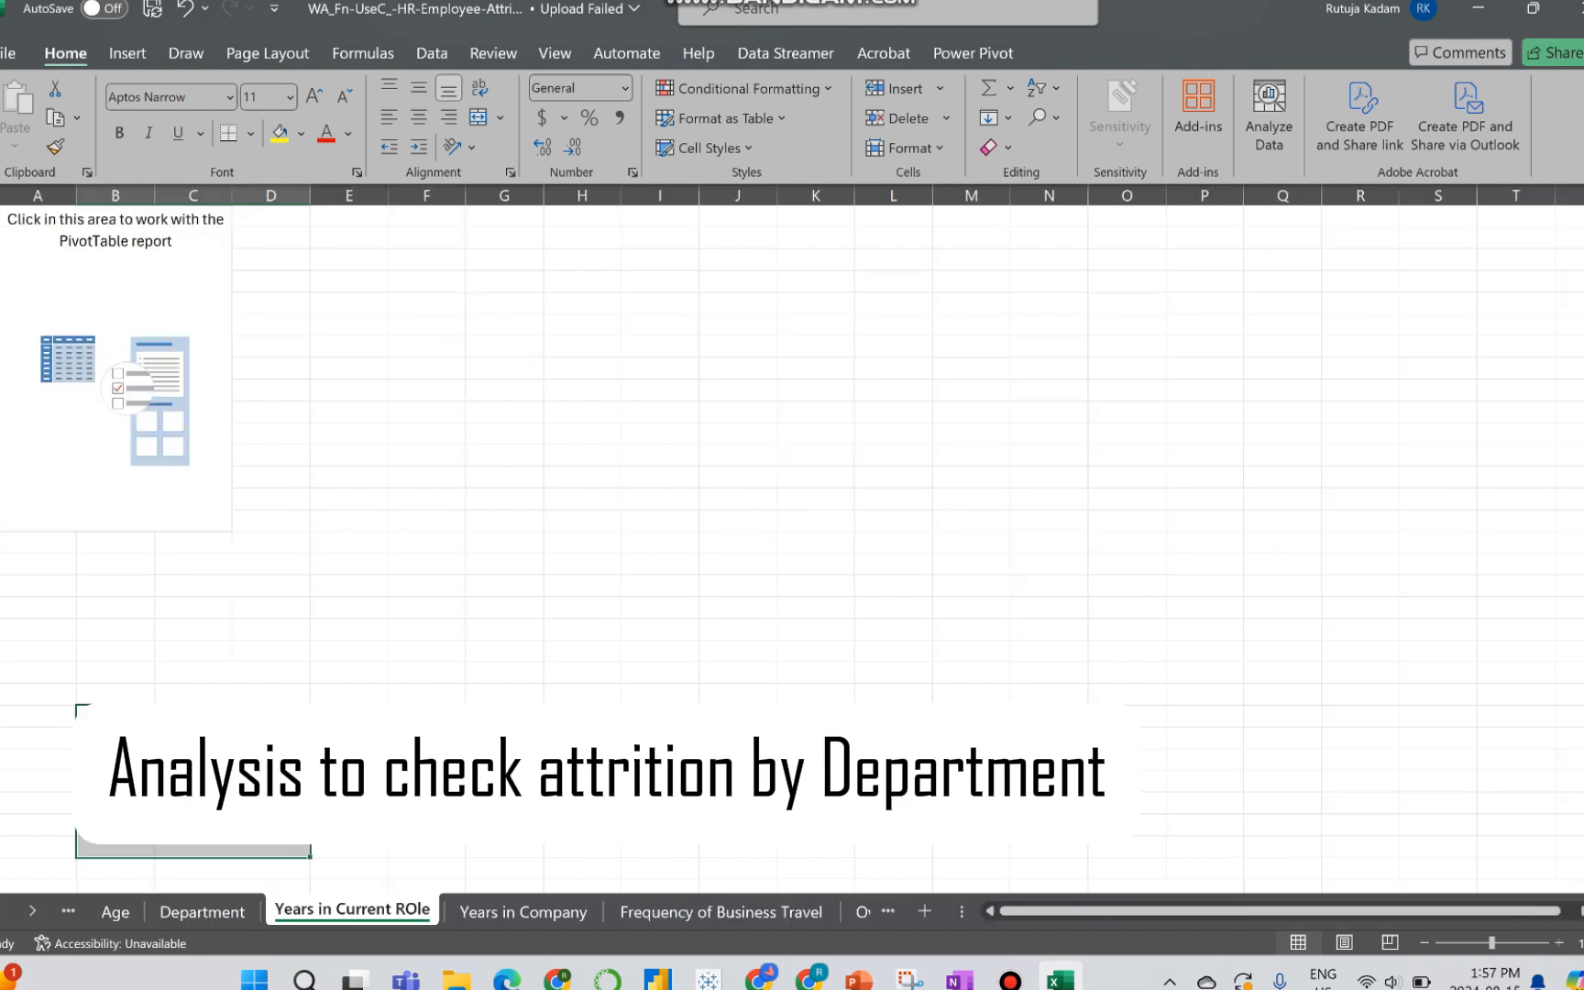
pyautogui.click(116, 324)
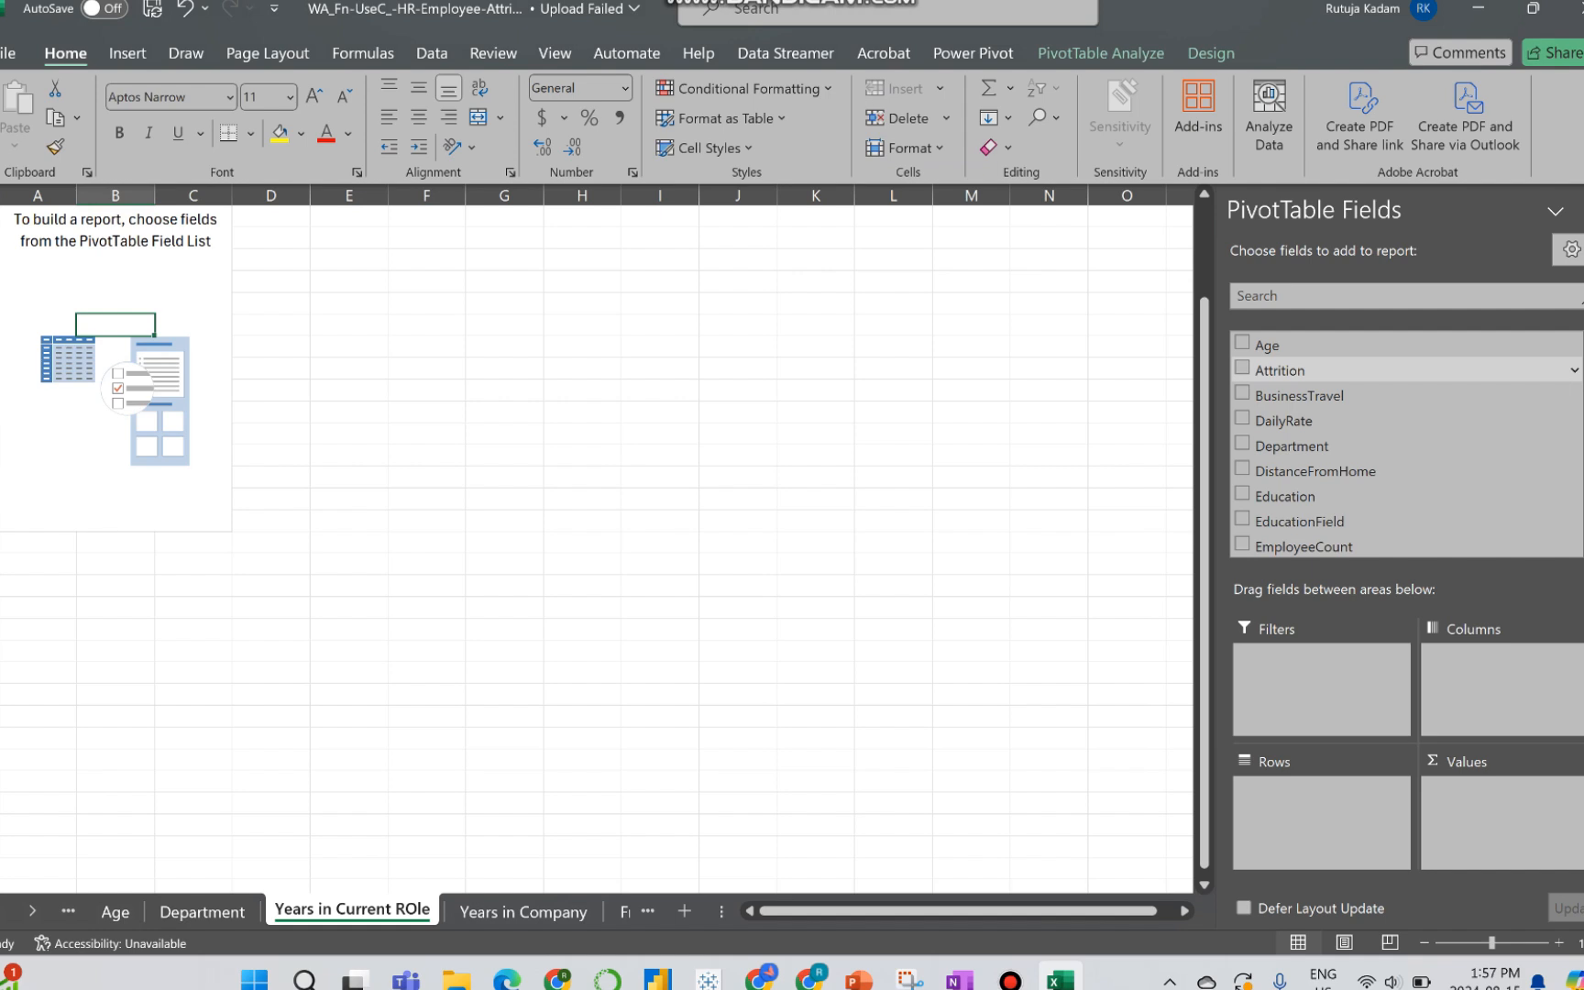
pyautogui.moveTo(1279, 370); pyautogui.dragTo(1502, 688)
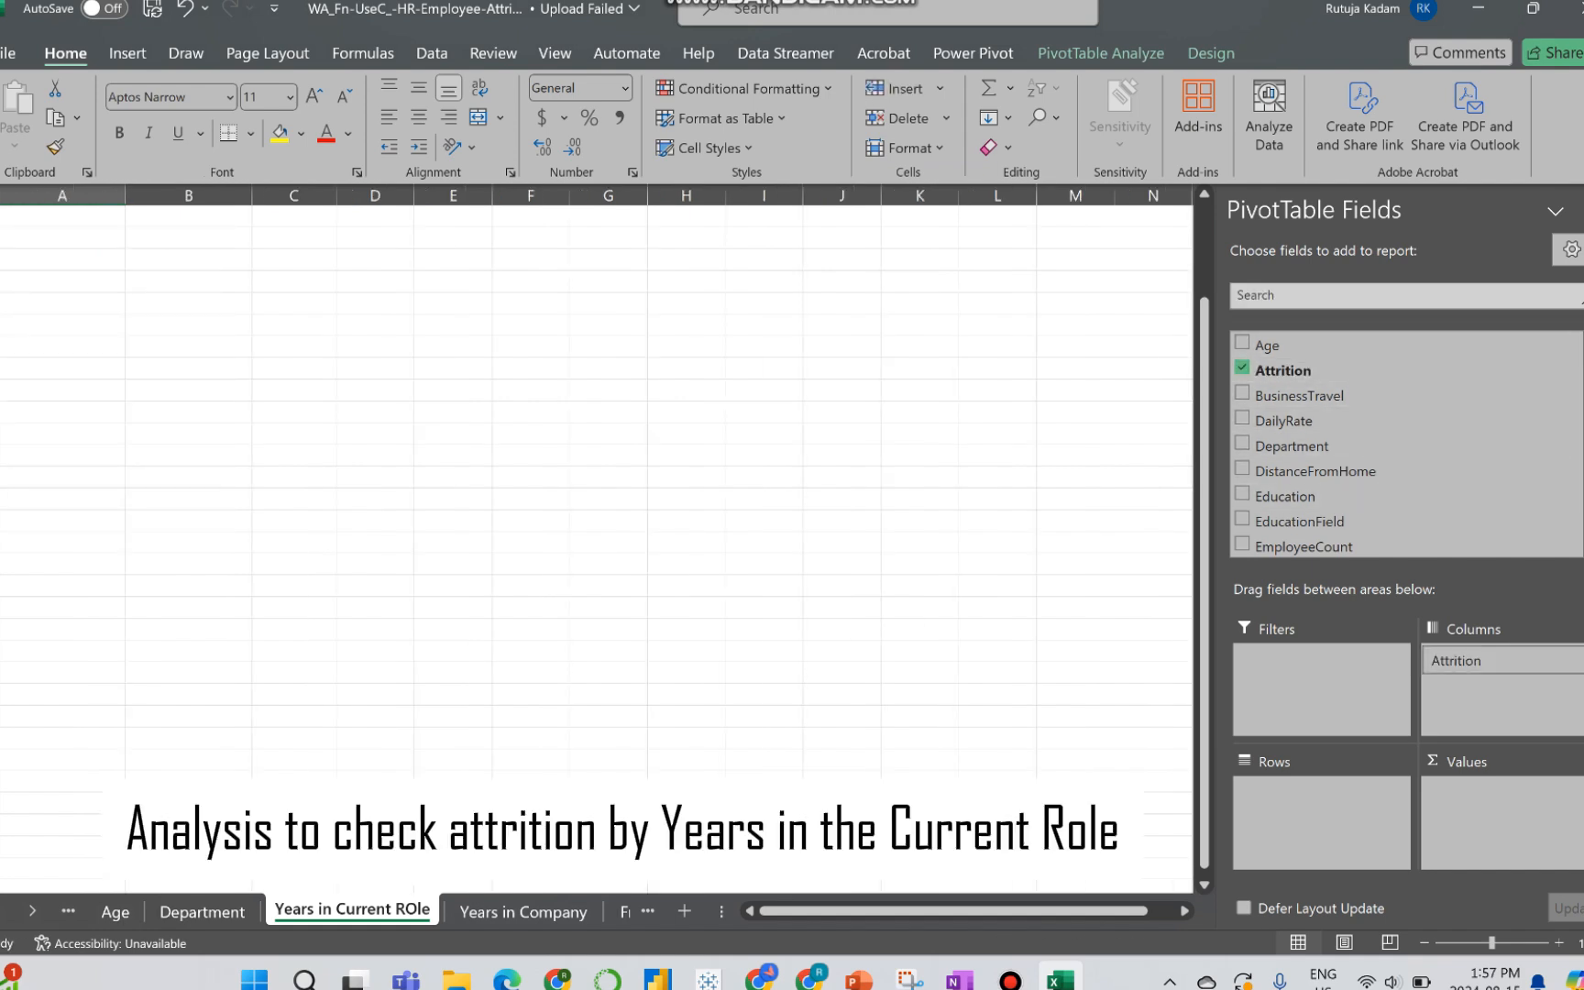
pyautogui.click(1375, 296)
pyautogui.write('year')
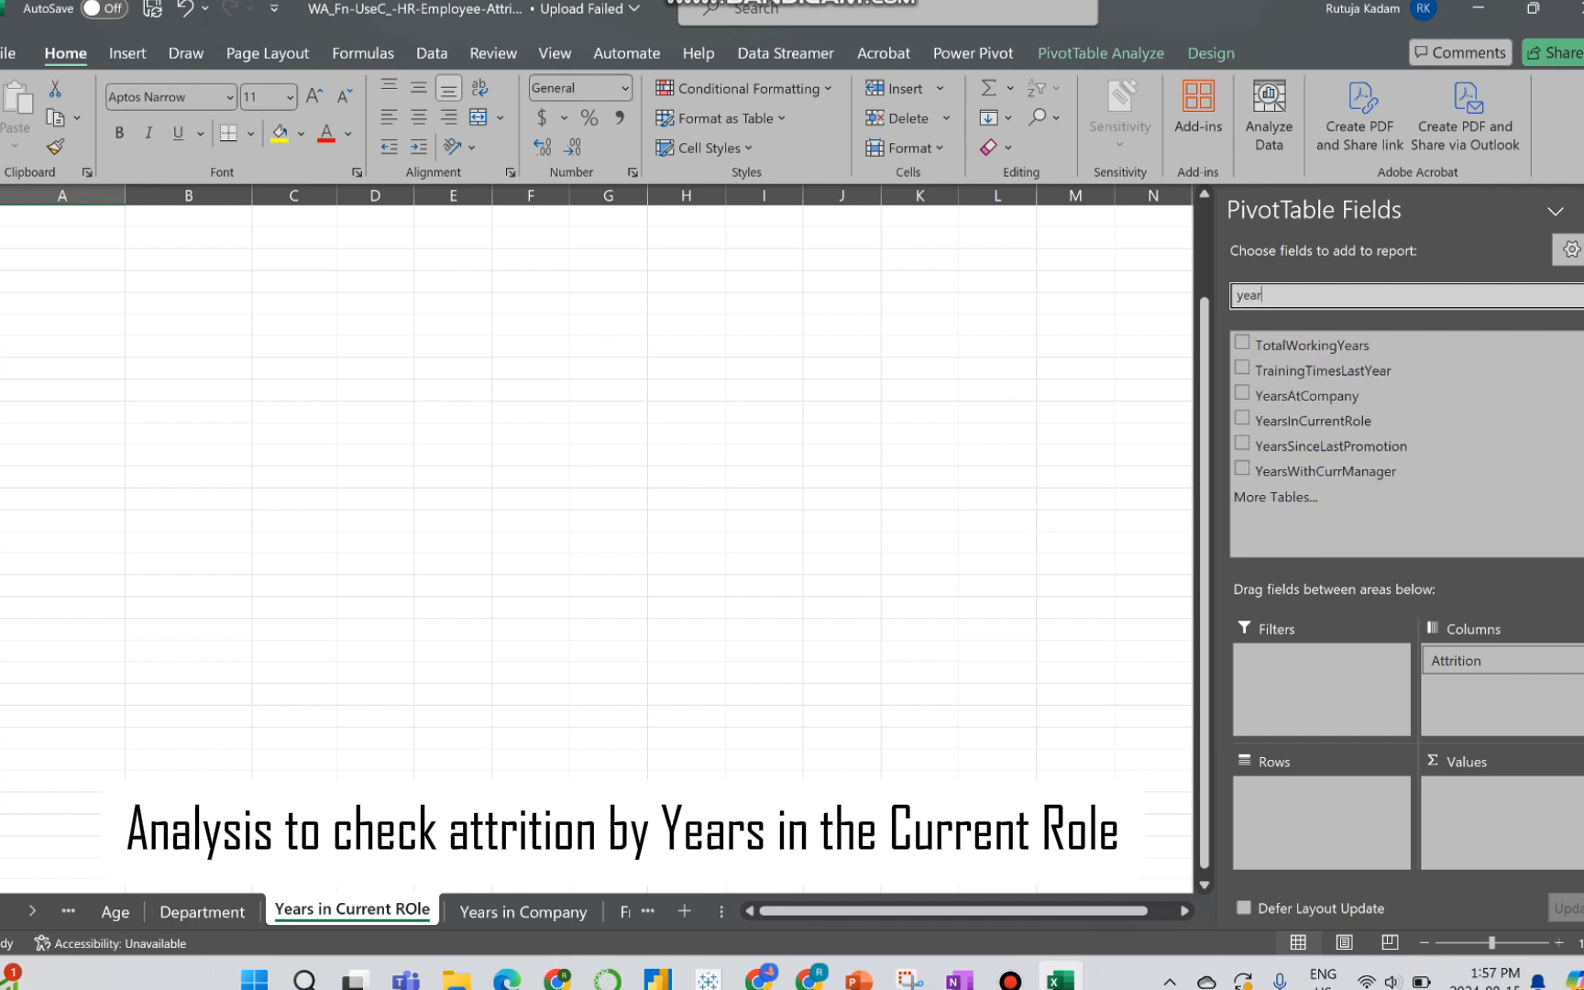
pyautogui.click(1242, 418)
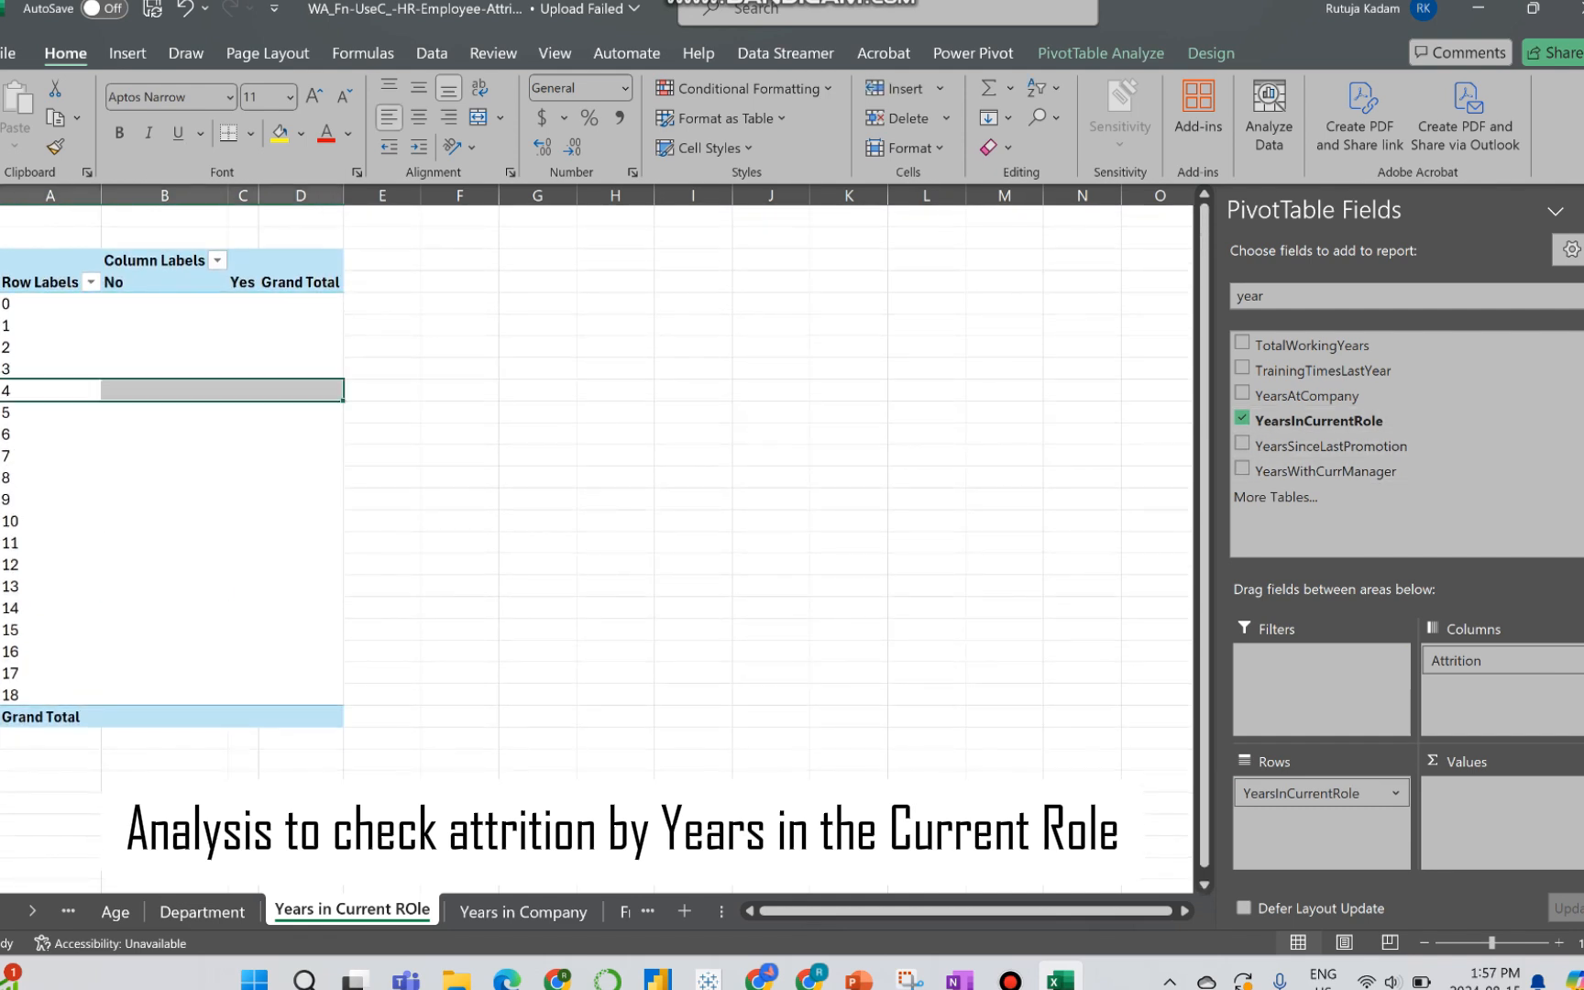
# Step: Group the YearsInCurrentRole rows into intervals of 4 and add the count of YearsInCurrentRole as the PivotTable's values
pyautogui.click(41, 367)
pyautogui.rightClick(41, 368)
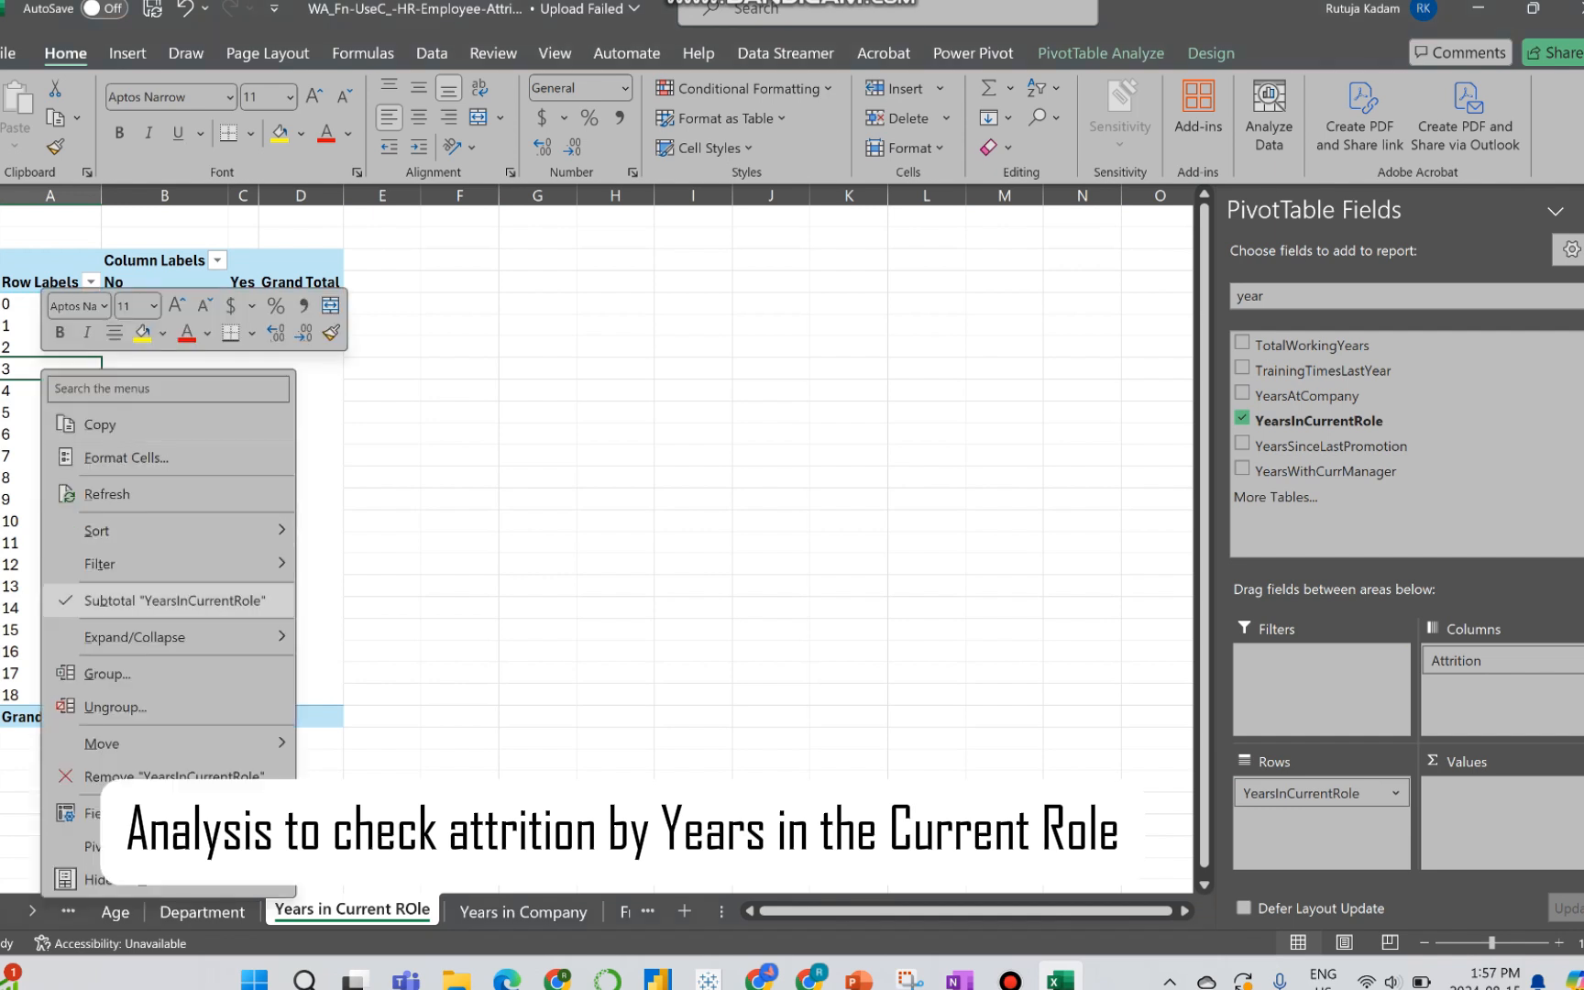
pyautogui.click(107, 672)
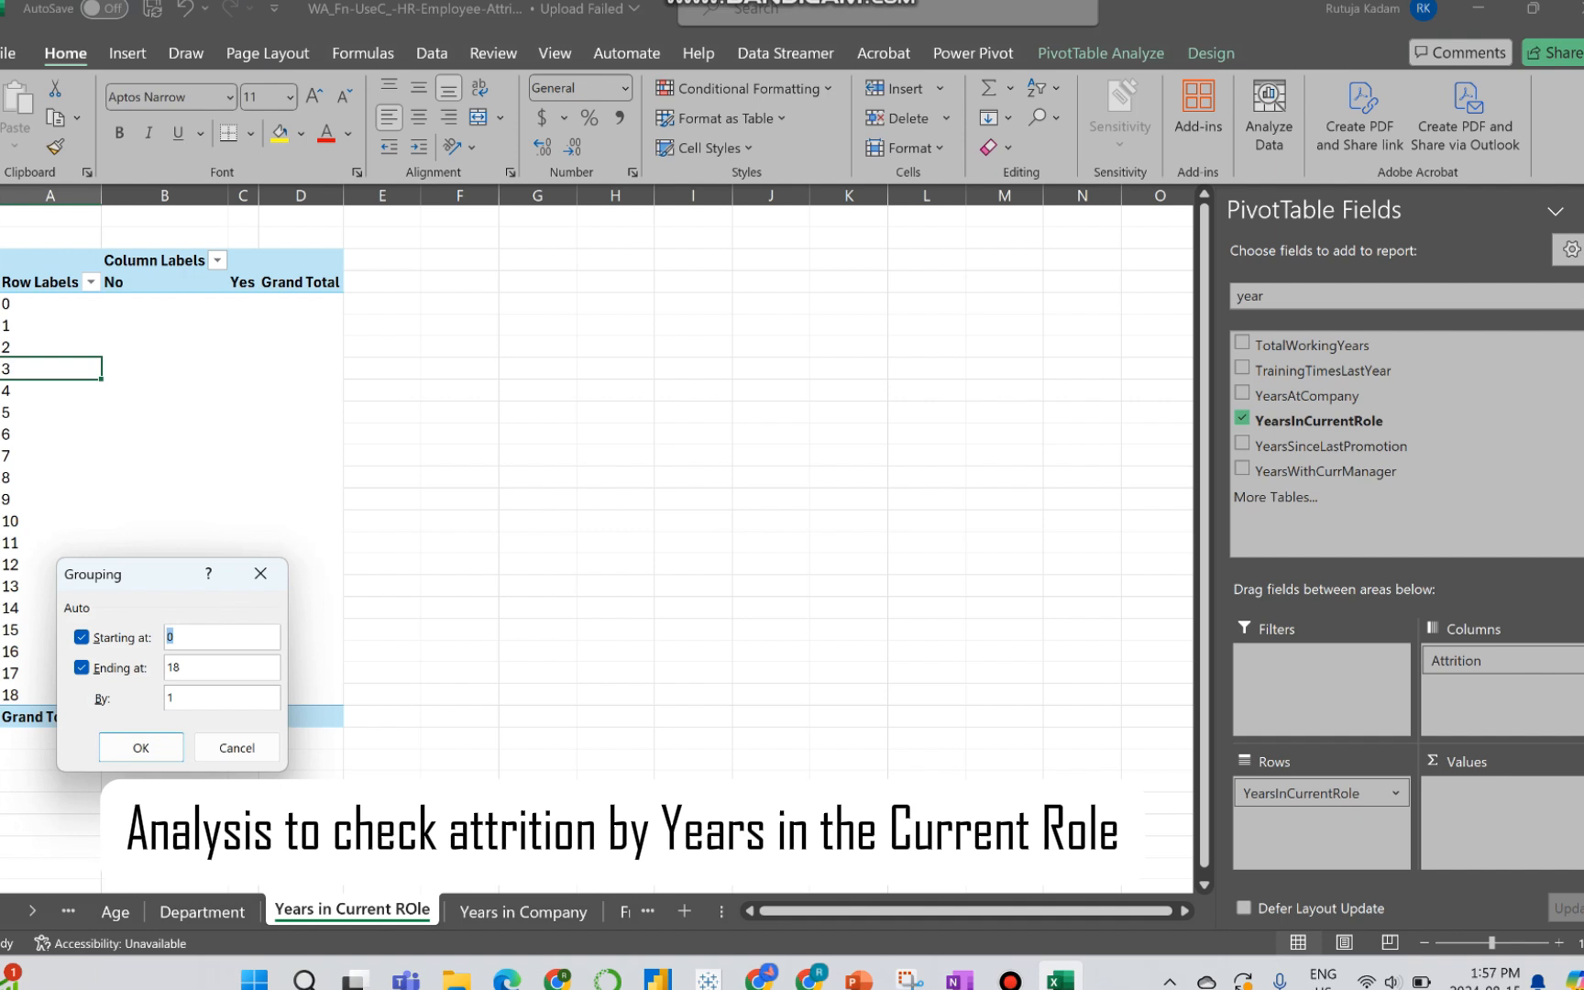
pyautogui.click(188, 698)
pyautogui.press('BackSpace')
pyautogui.write('4')
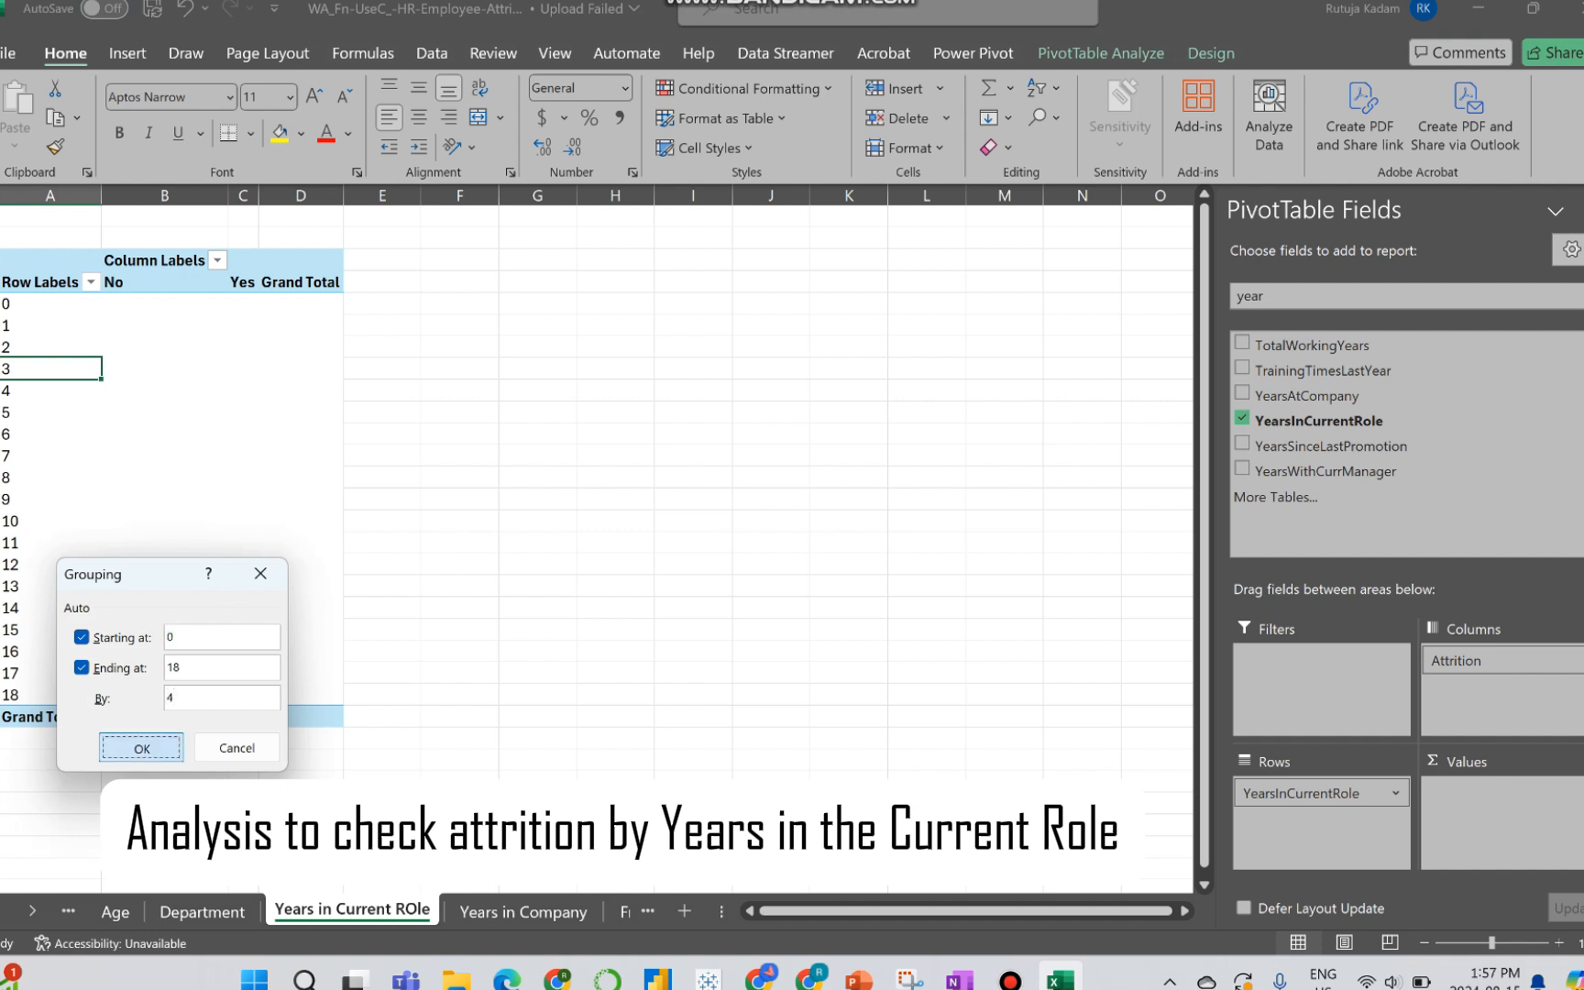
pyautogui.press('Return')
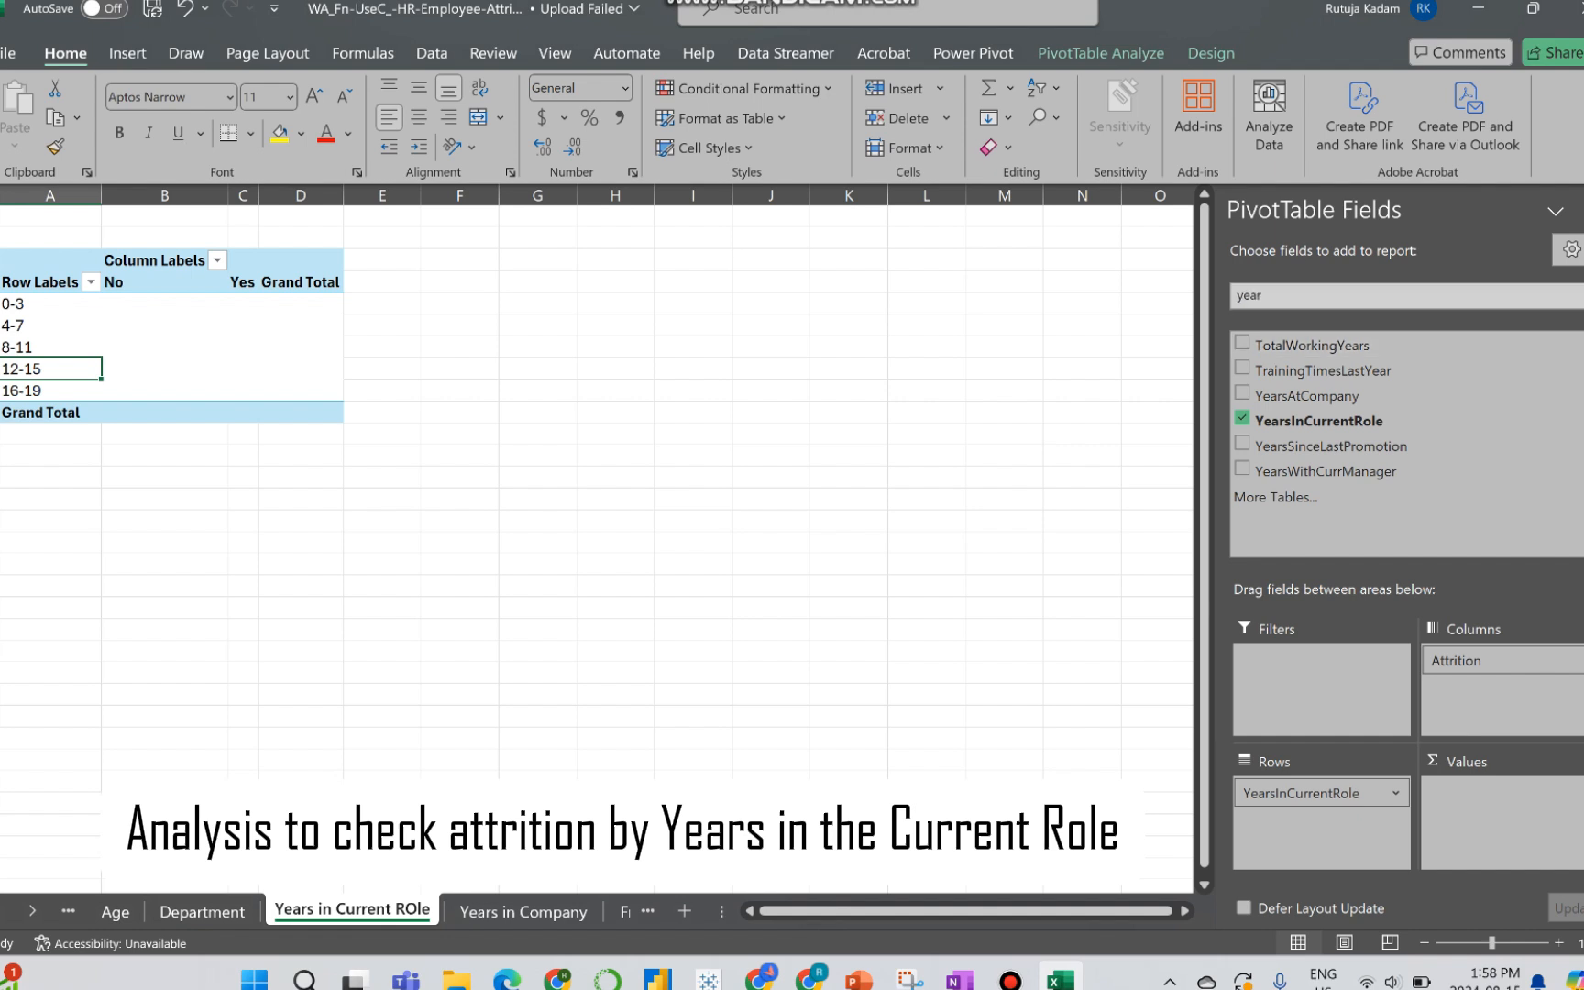
pyautogui.moveTo(1318, 420); pyautogui.dragTo(1501, 816)
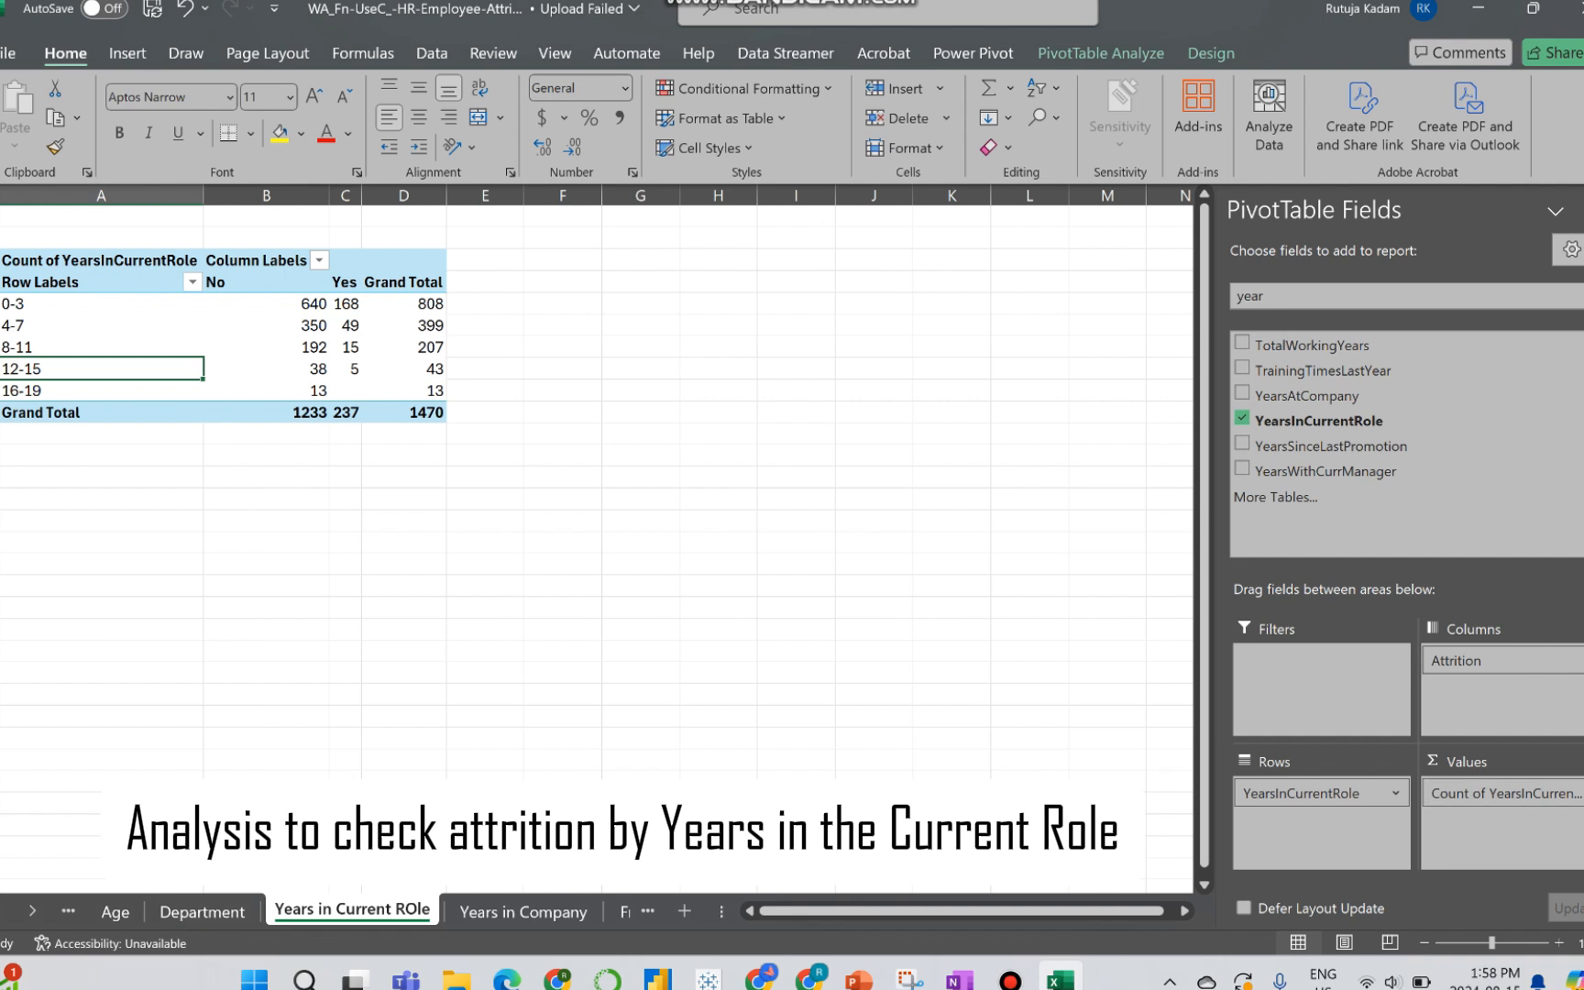
# Step: Insert an Area PivotChart from the years-in-current-role PivotTable and place it to the right of the table
pyautogui.click(267, 326)
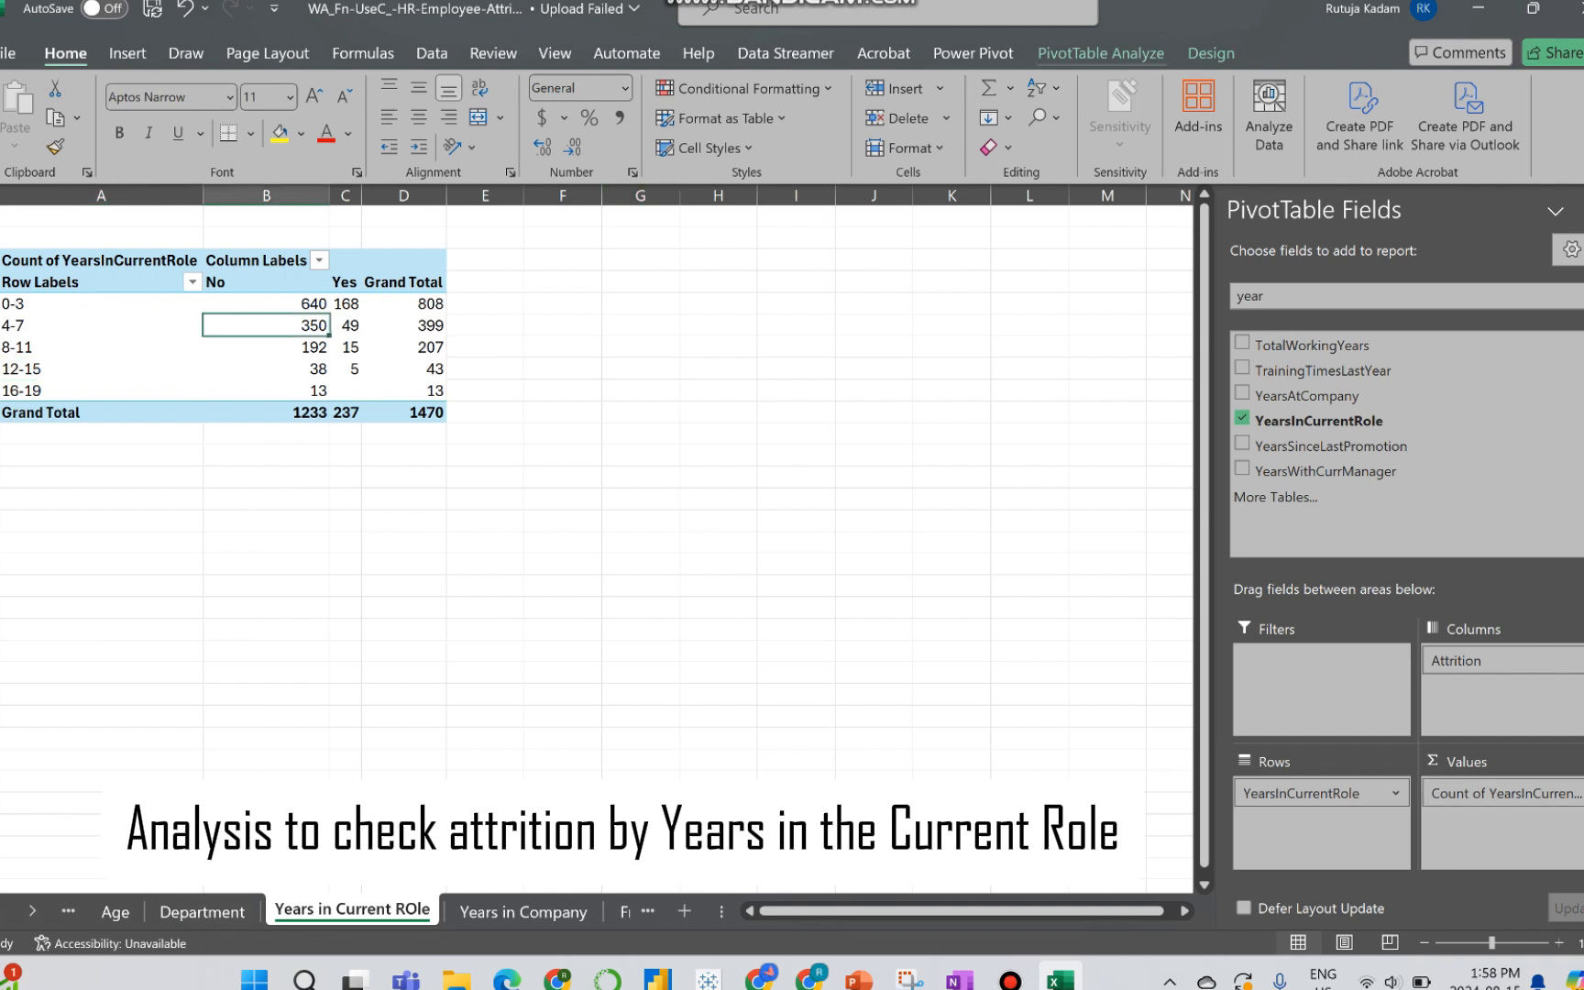
pyautogui.click(1100, 53)
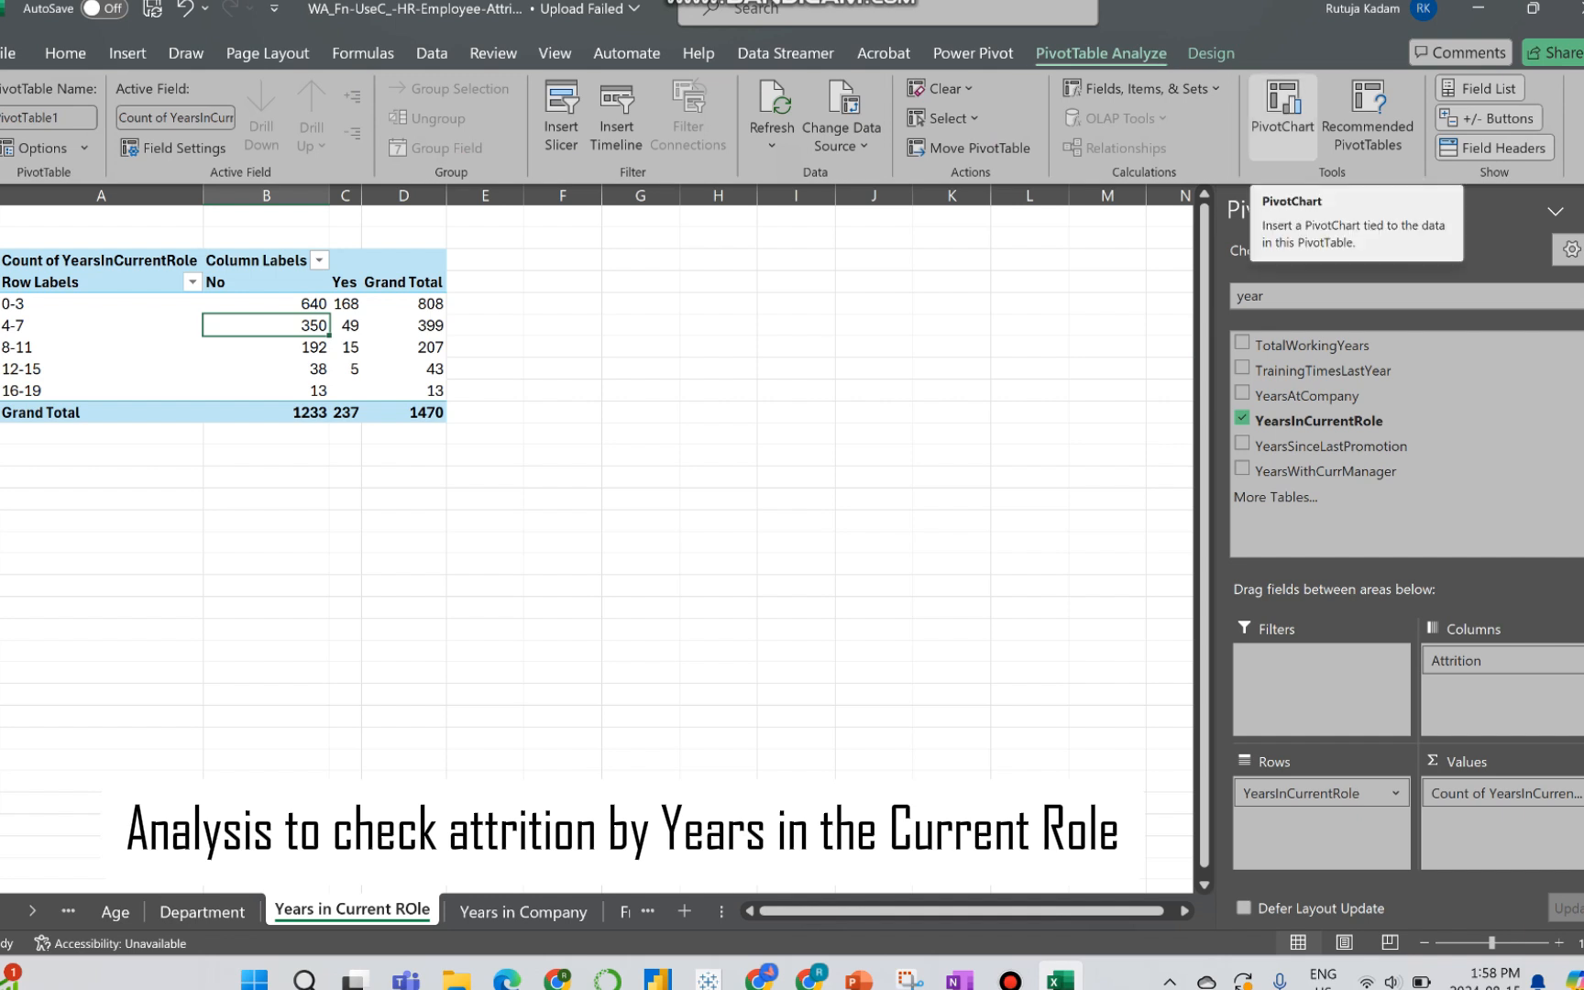
pyautogui.click(1282, 115)
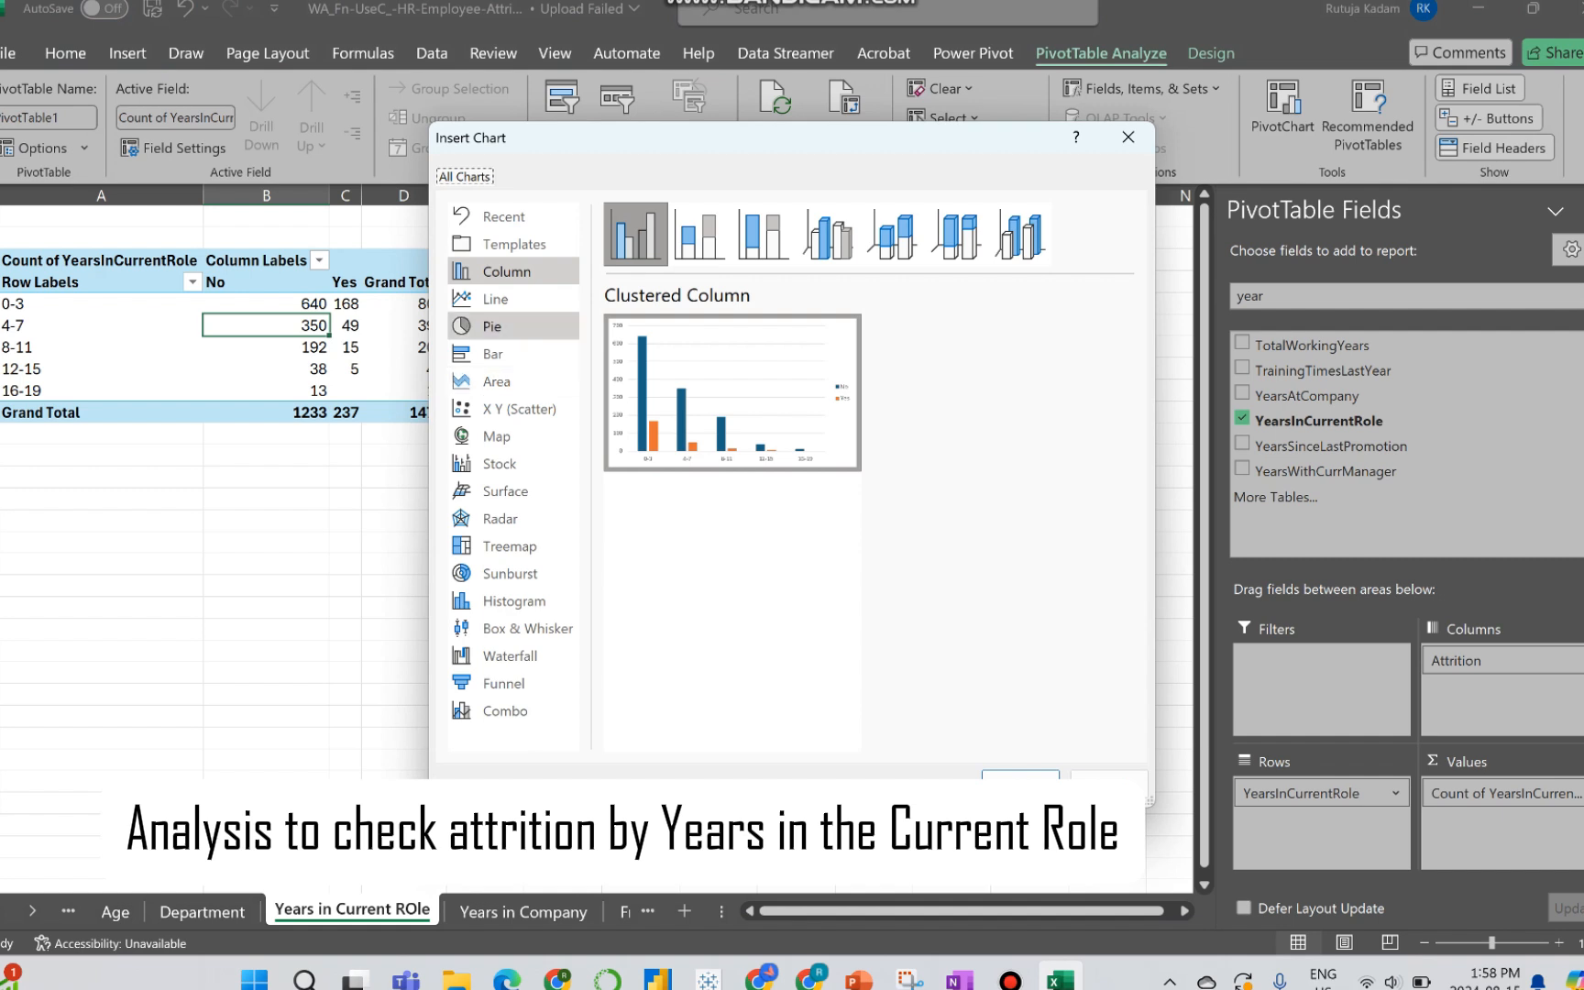
pyautogui.click(496, 300)
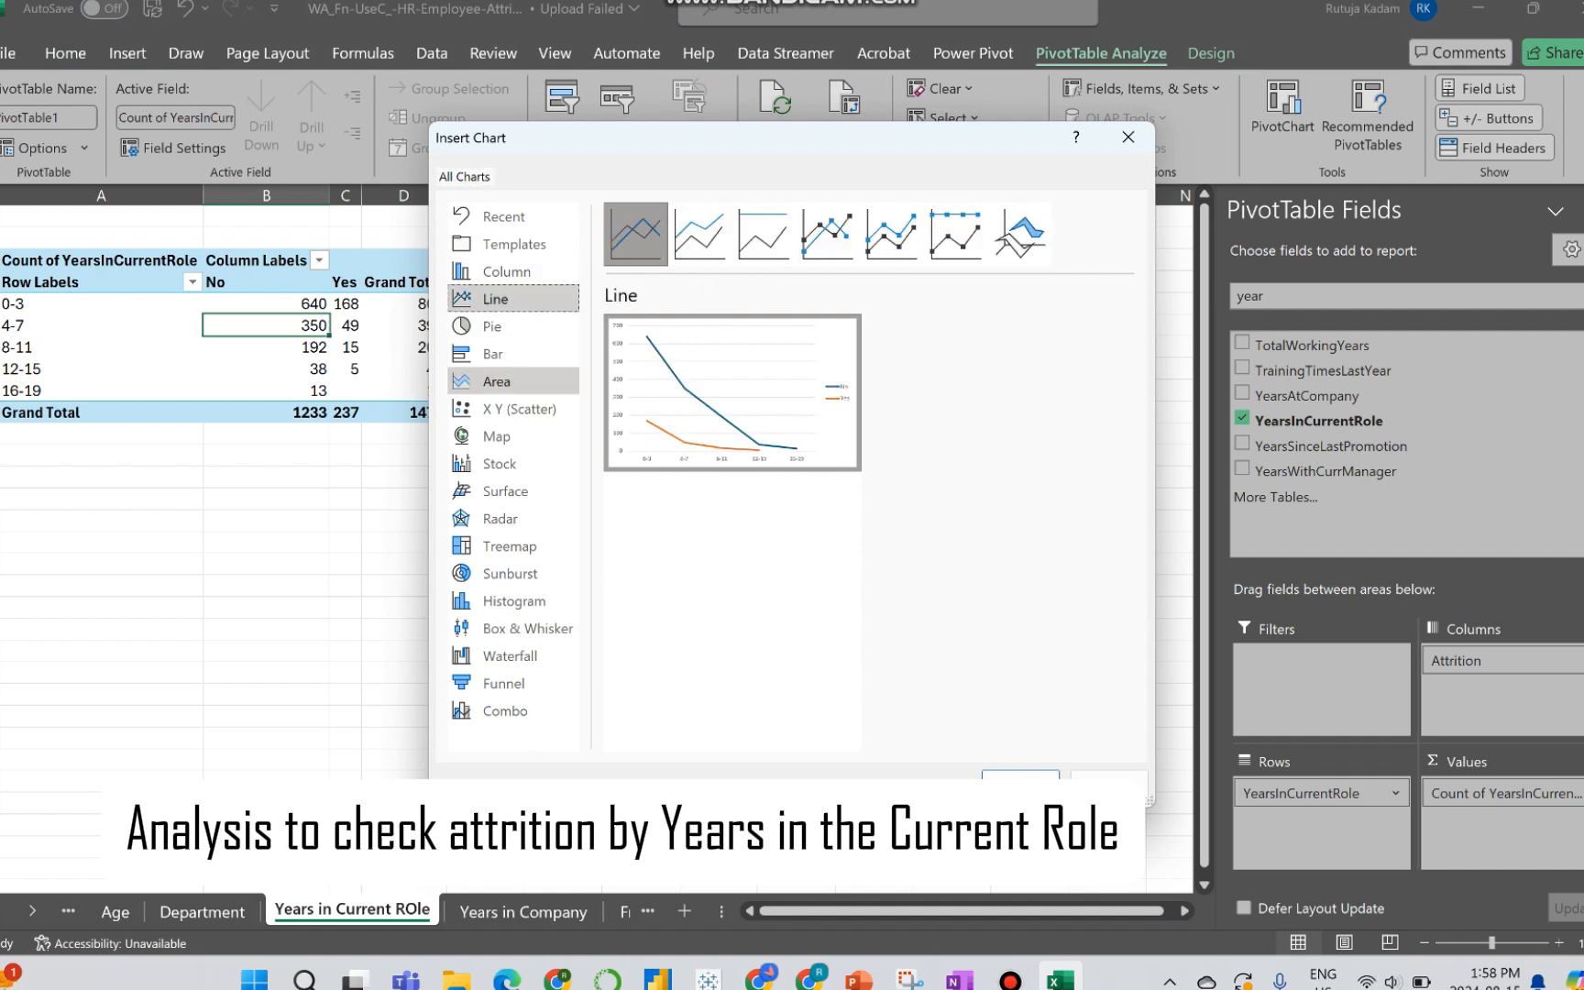
pyautogui.click(495, 381)
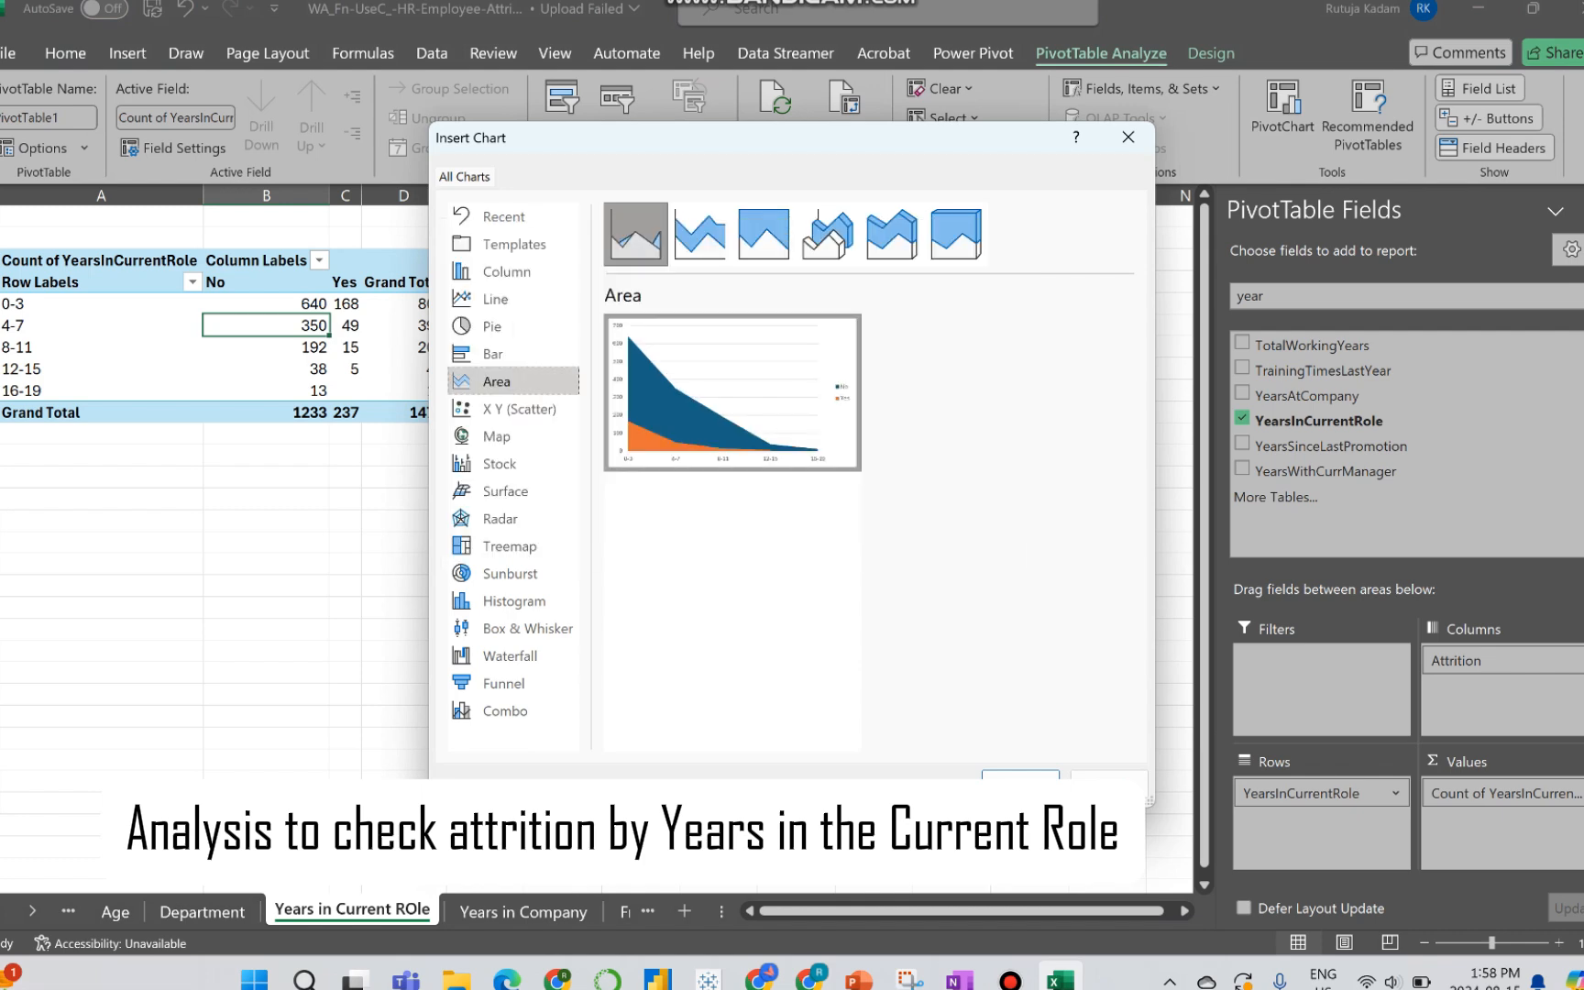
pyautogui.click(1020, 775)
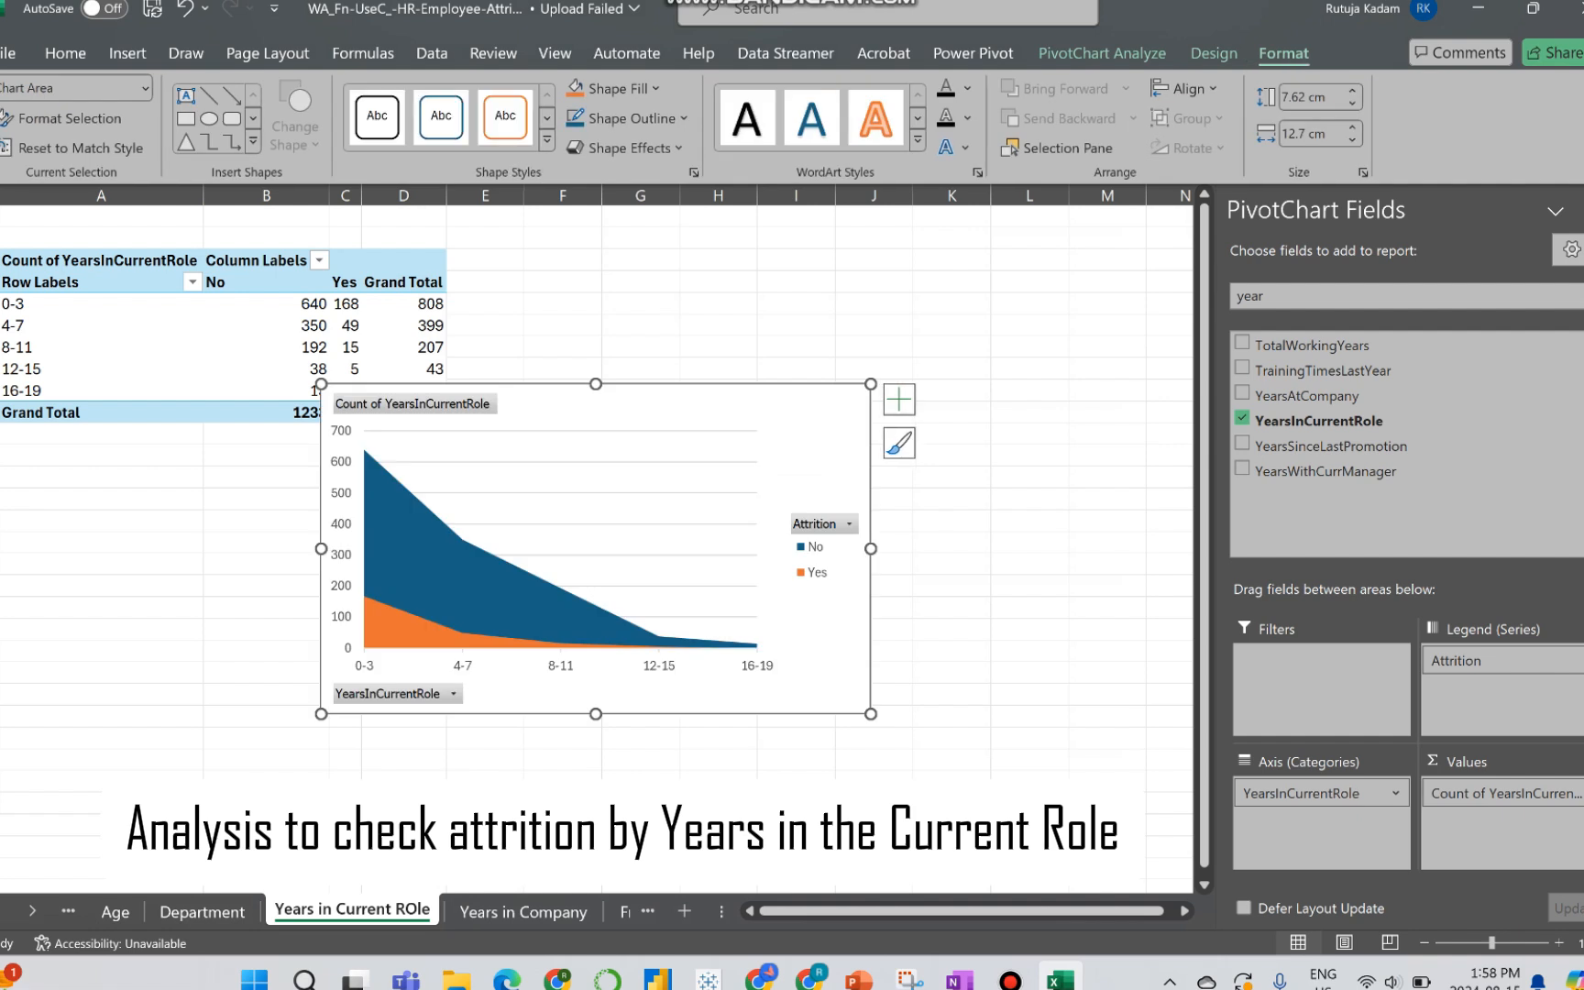
pyautogui.moveTo(804, 451); pyautogui.dragTo(1009, 318)
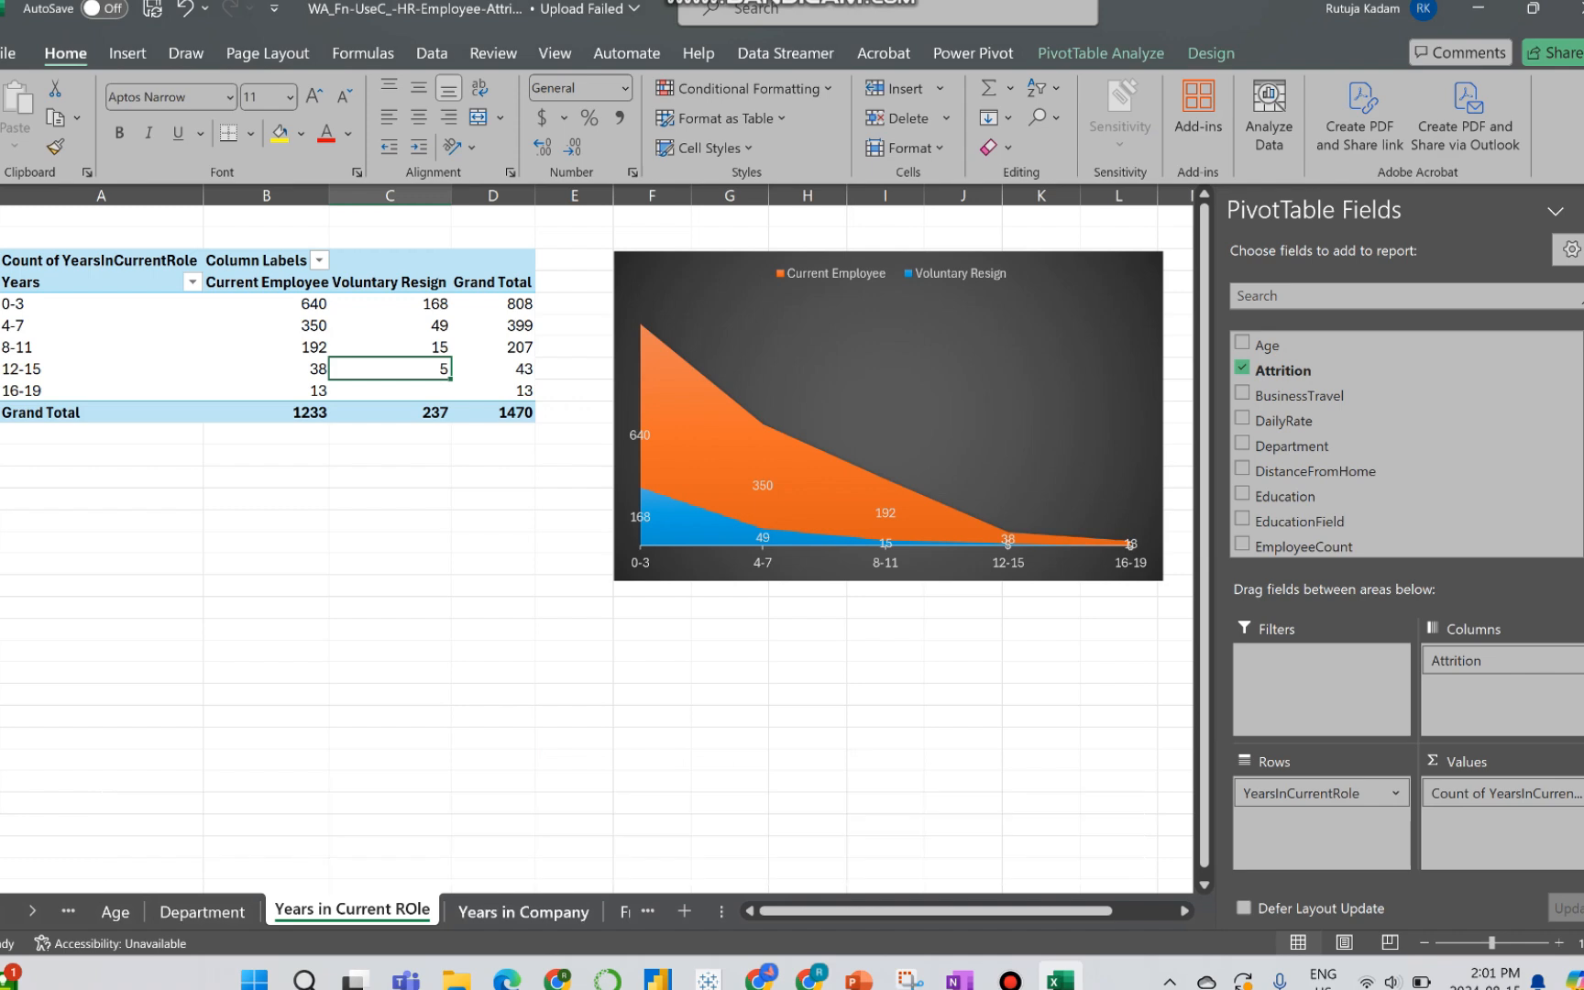
# Step: On the Years in Company sheet, set Attrition as the PivotTable's column field and YearsAtCompany as its row field, leaving the values empty
pyautogui.click(523, 912)
pyautogui.click(116, 282)
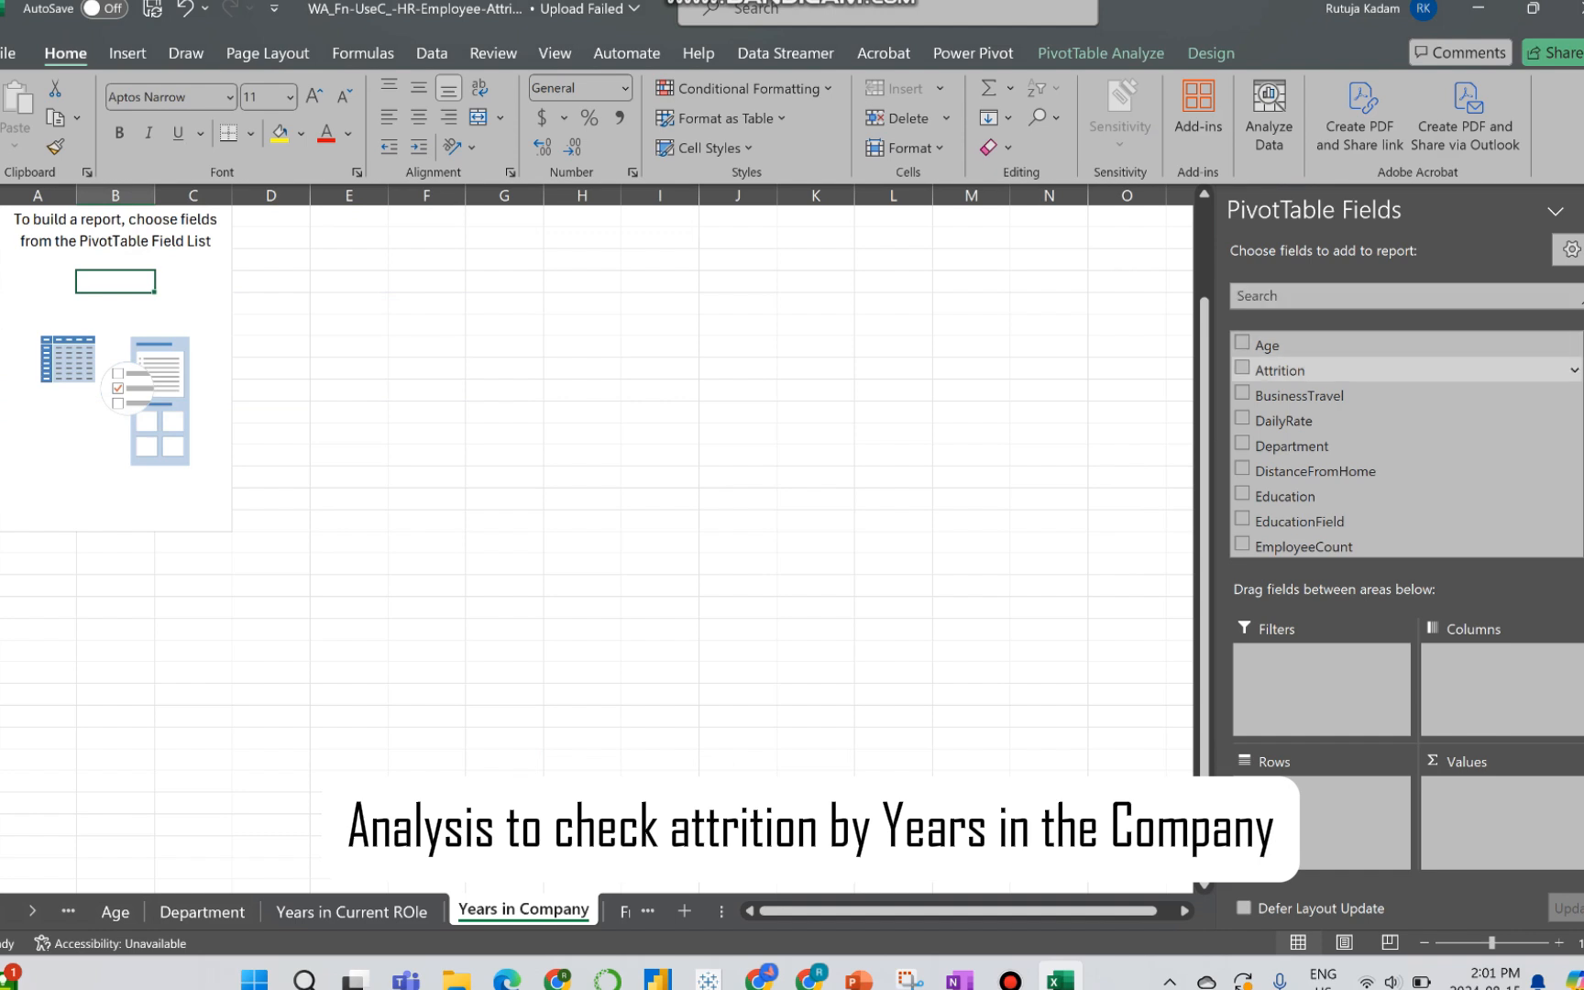
pyautogui.moveTo(1279, 370); pyautogui.dragTo(1502, 687)
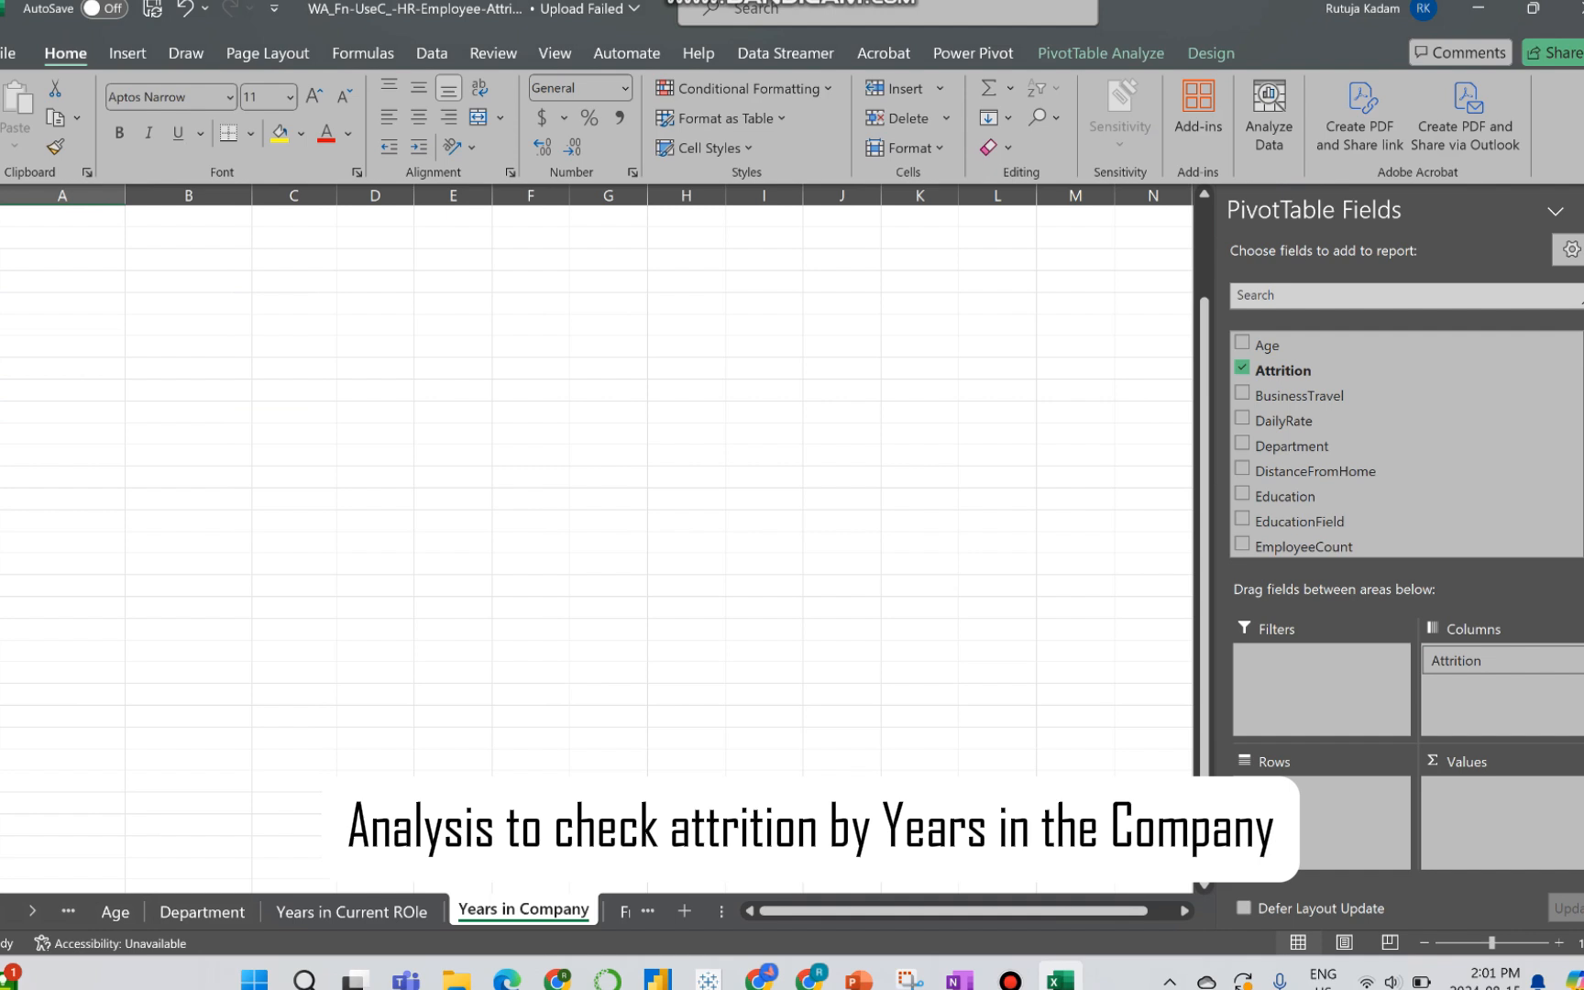
pyautogui.click(1402, 295)
pyautogui.write('years')
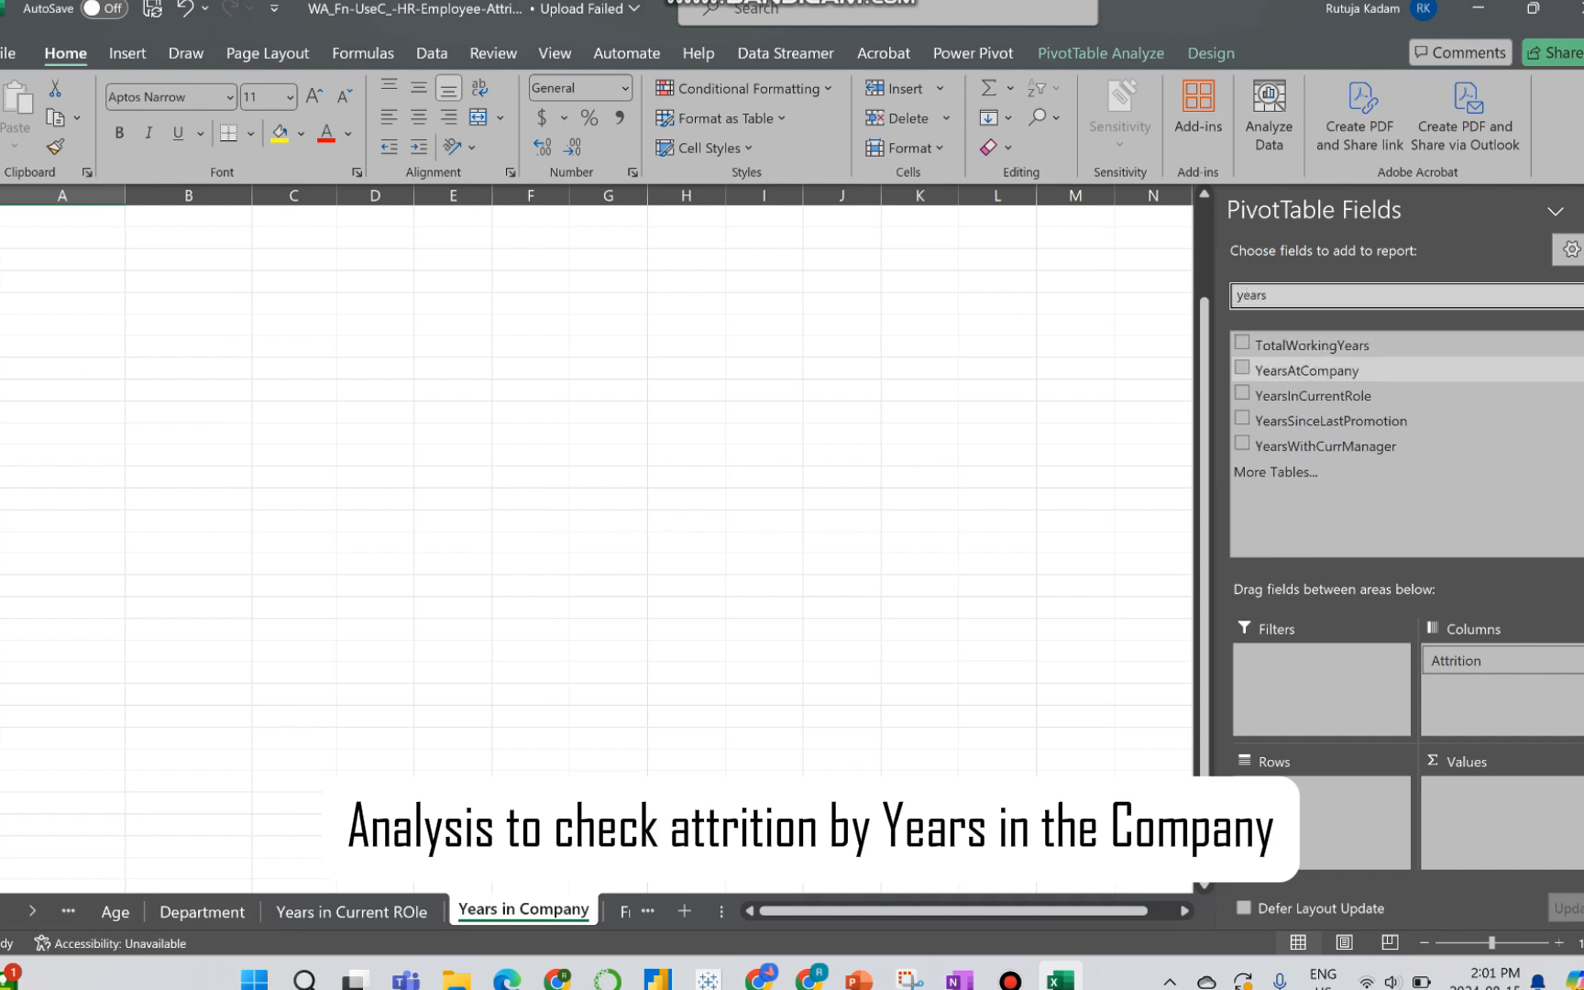
pyautogui.click(1242, 368)
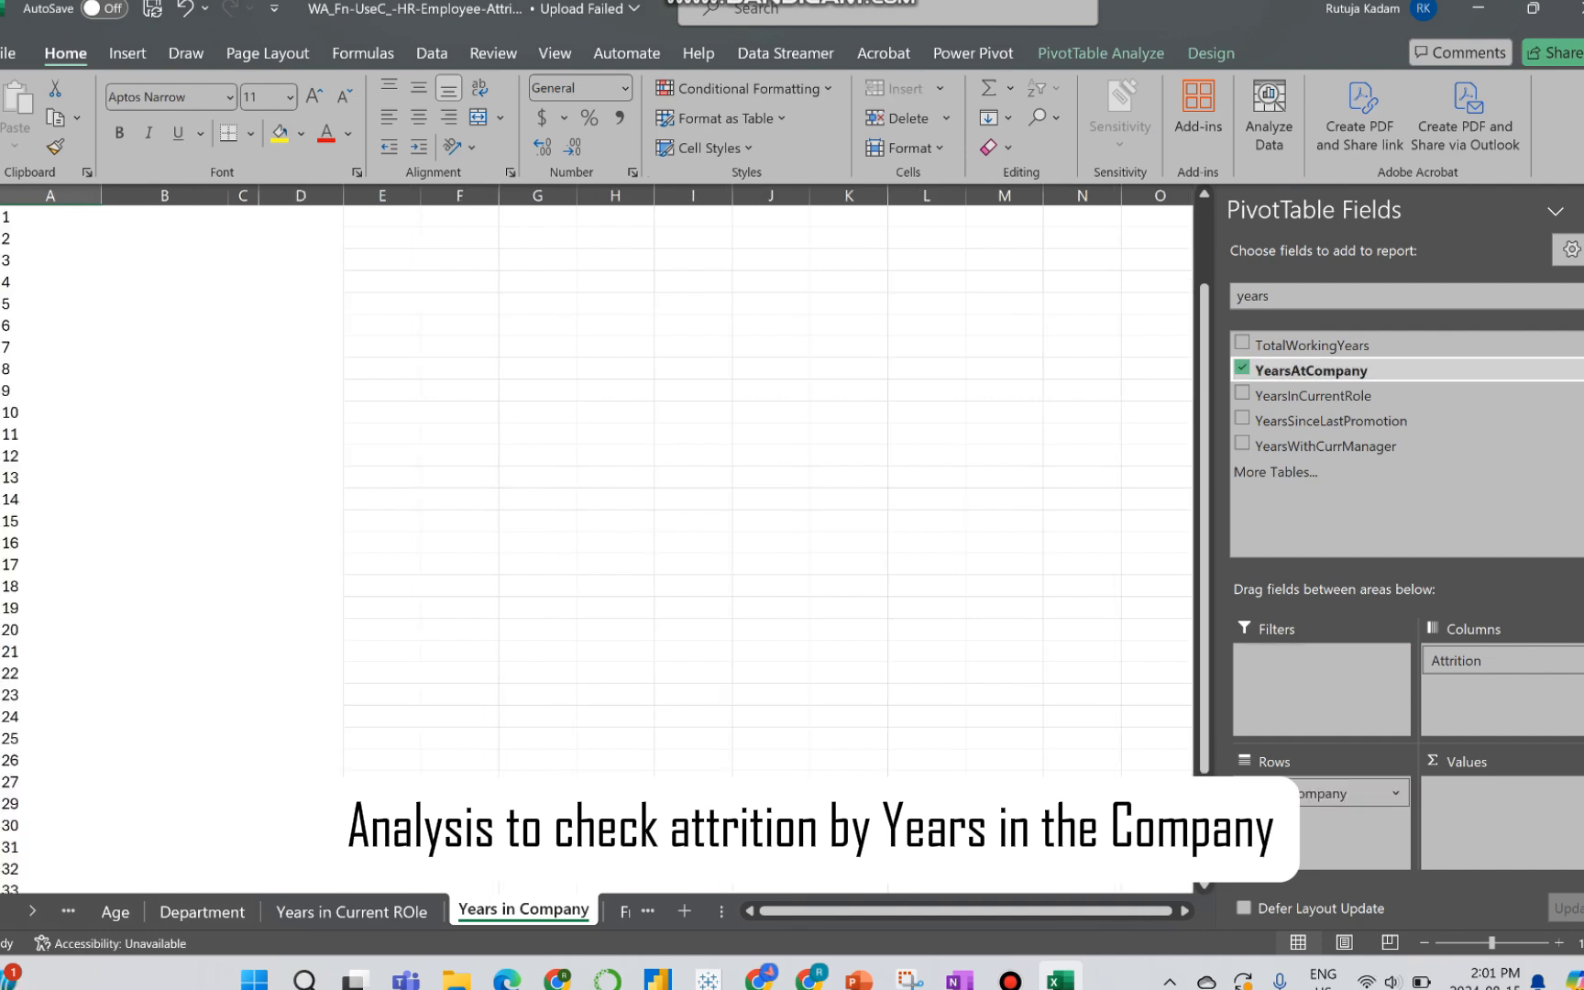
pyautogui.moveTo(1311, 370); pyautogui.dragTo(1502, 811)
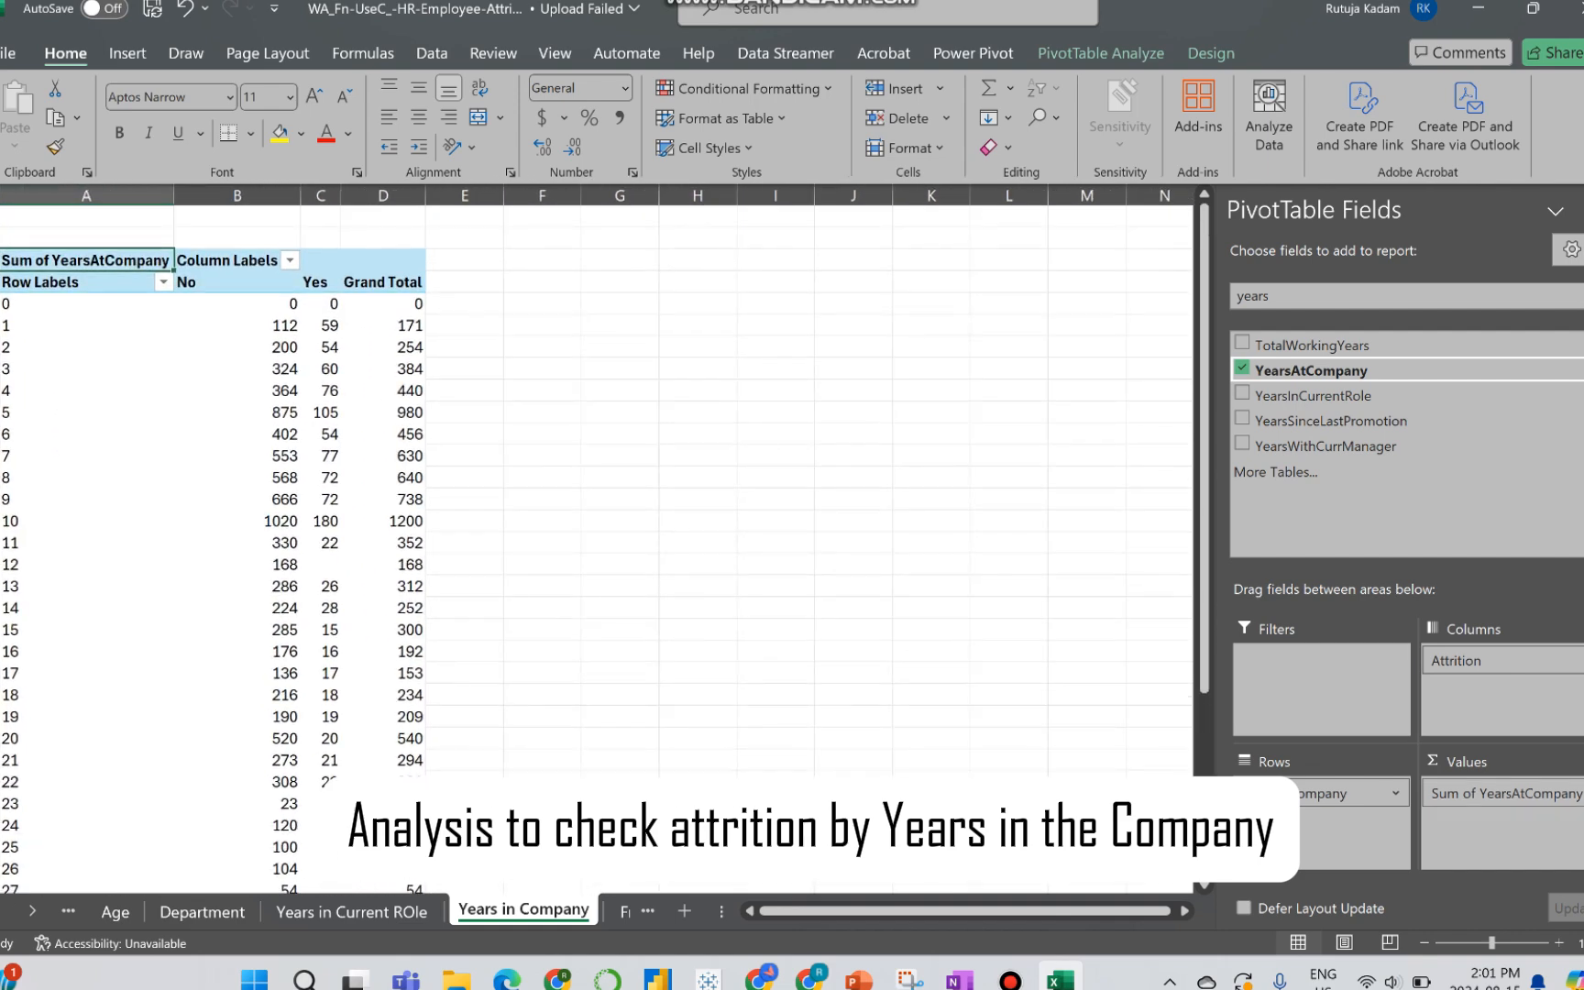
pyautogui.moveTo(1503, 794); pyautogui.dragTo(888, 724)
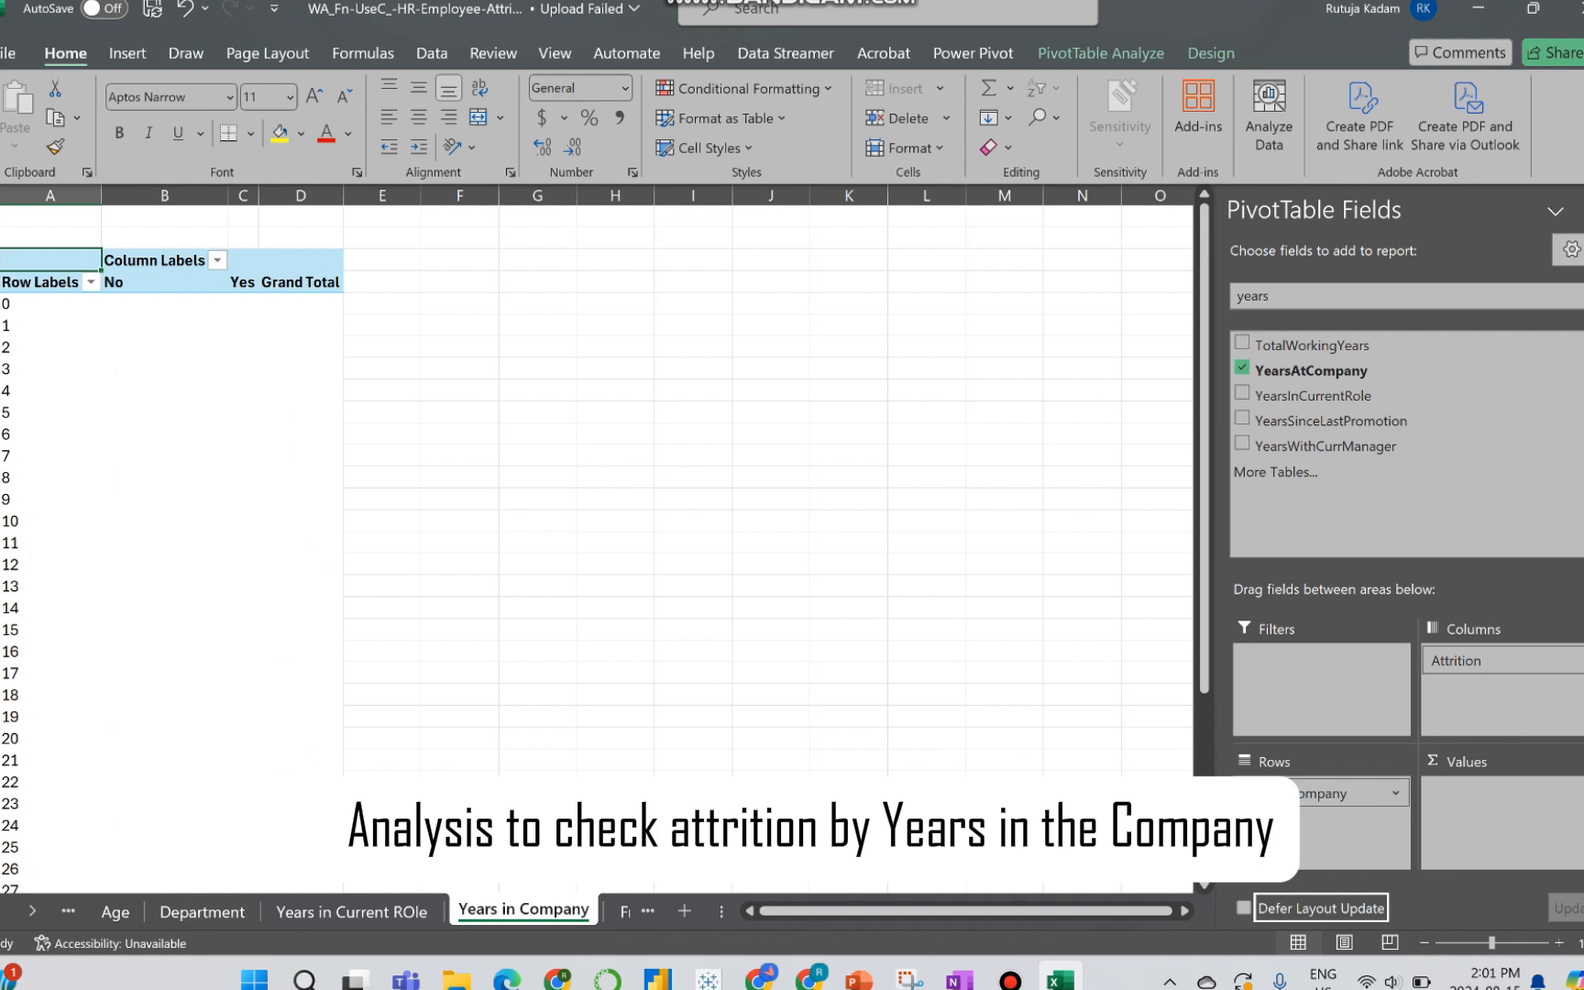
# Step: Group the YearsAtCompany rows from 0 to 40 in intervals of 10
pyautogui.click(28, 455)
pyautogui.rightClick(28, 455)
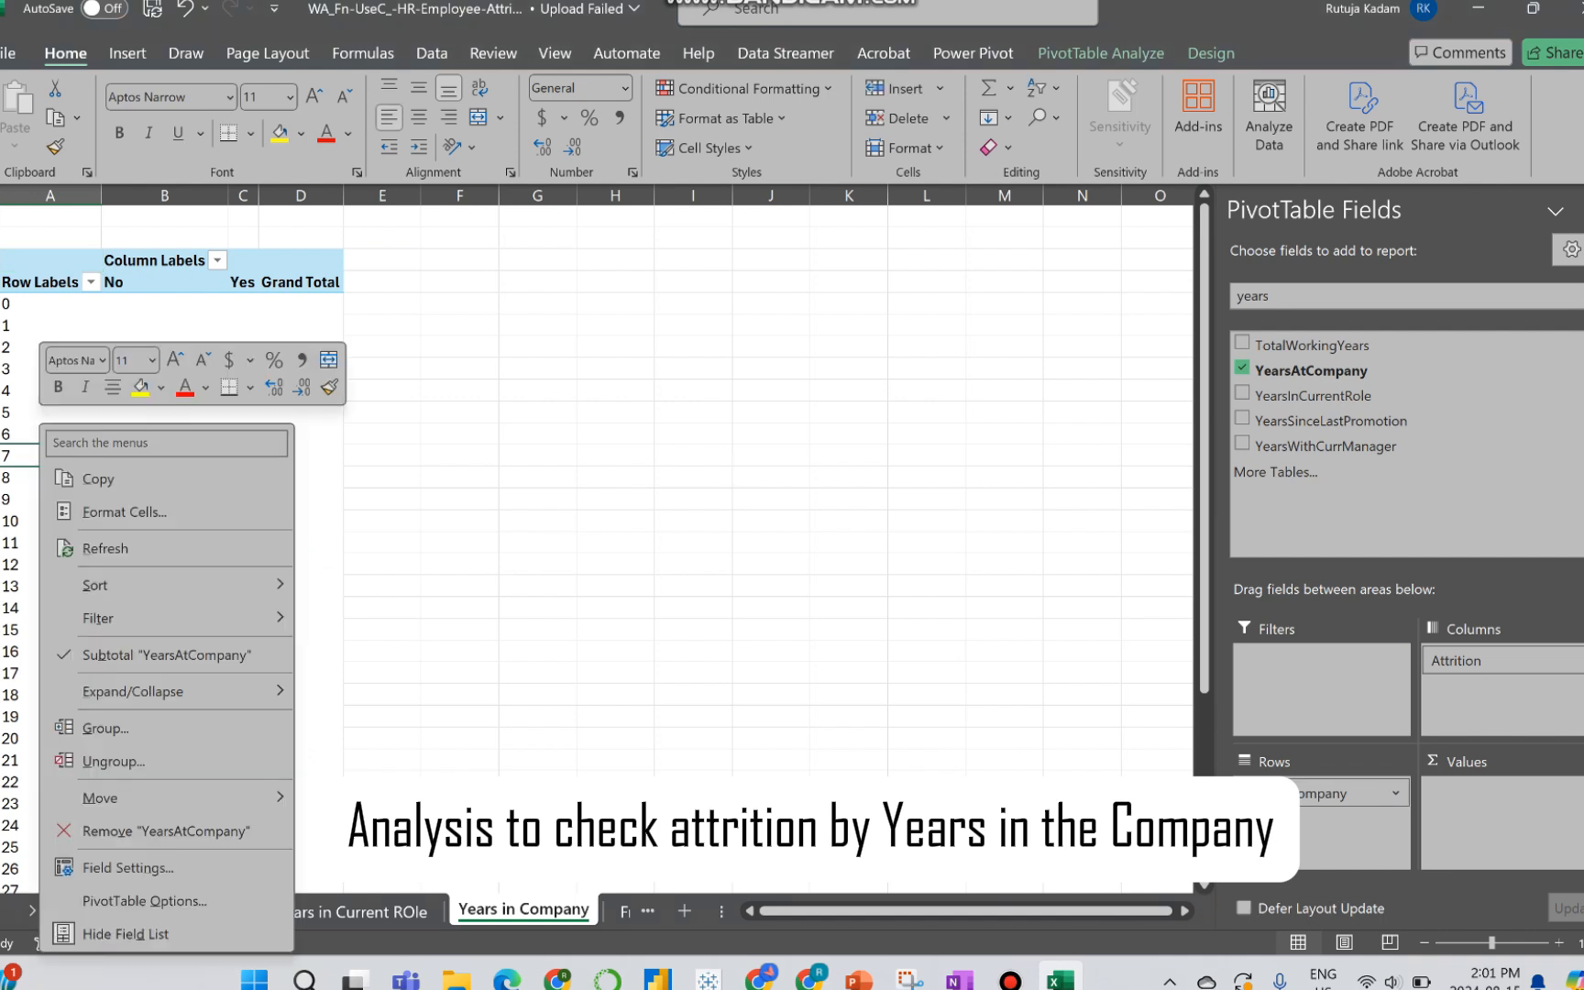
pyautogui.click(104, 728)
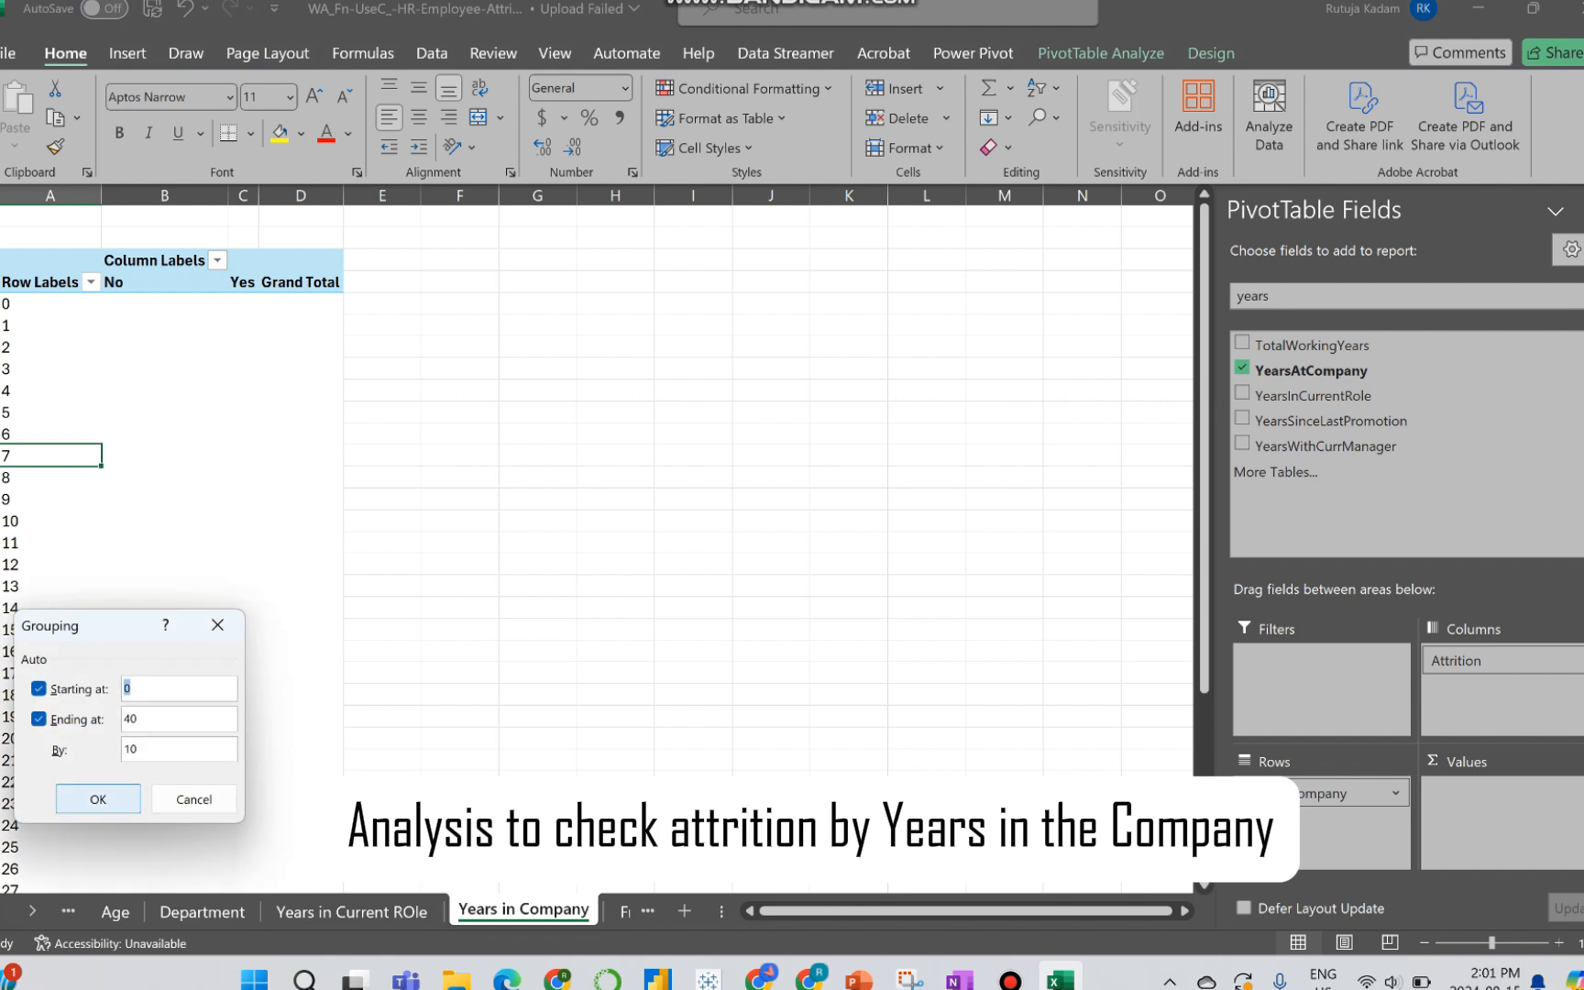
pyautogui.click(98, 798)
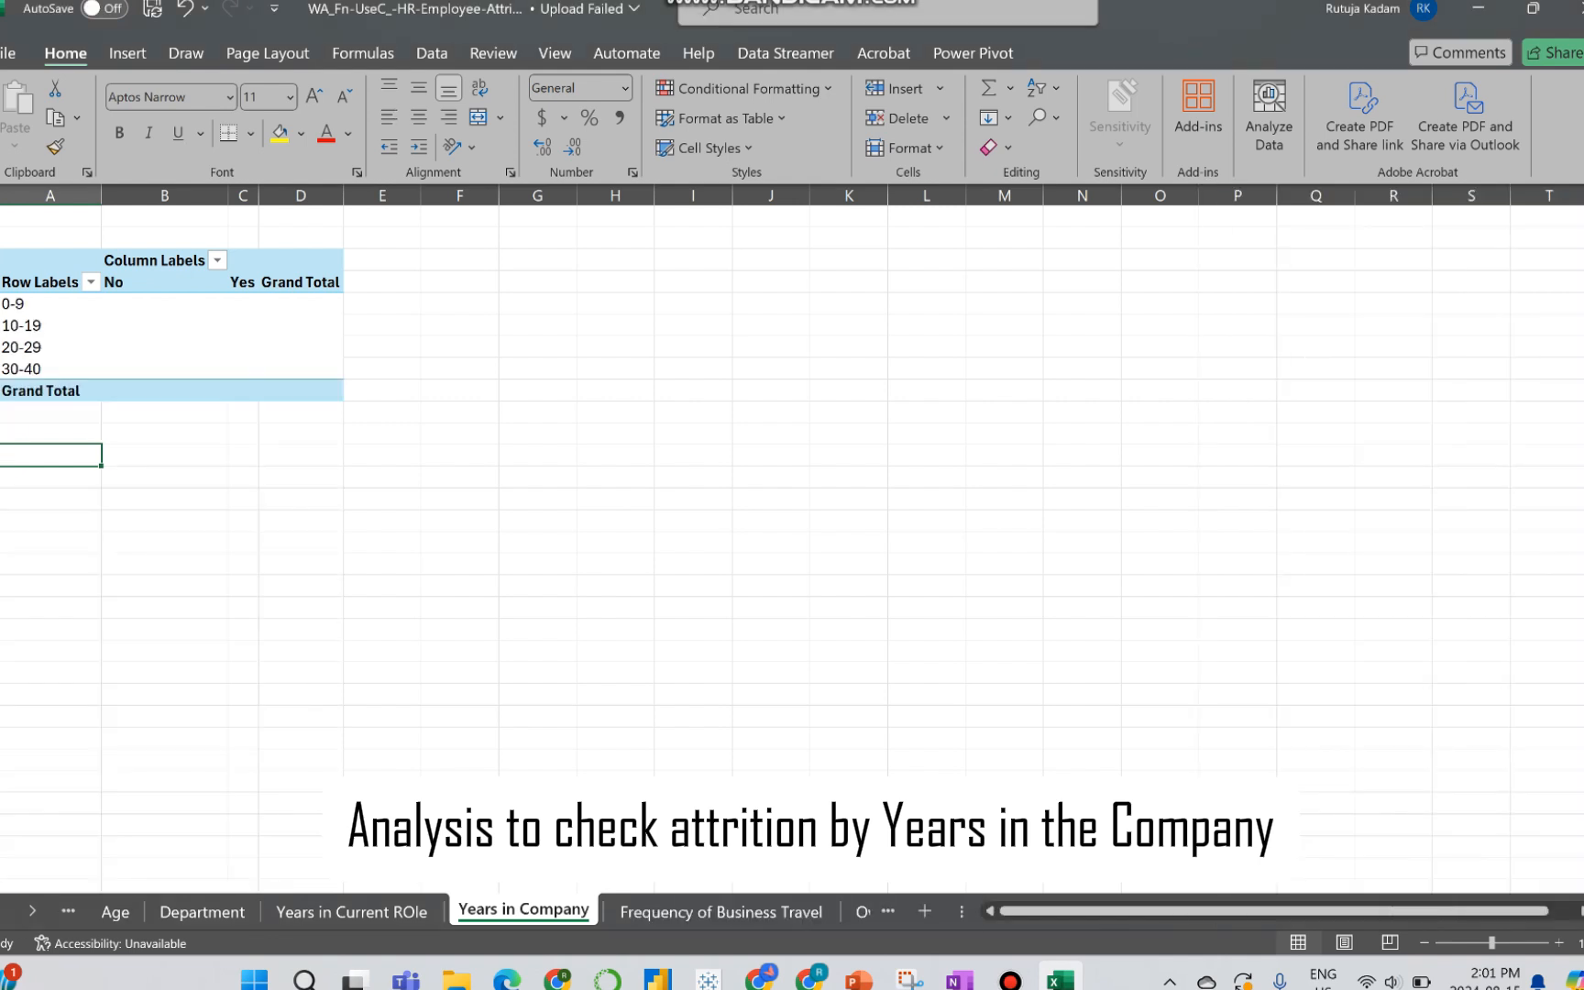
# Step: Find the Attrition field in the field list and add its count as the years-in-company PivotTable's values
pyautogui.click(0, 358)
pyautogui.click(42, 325)
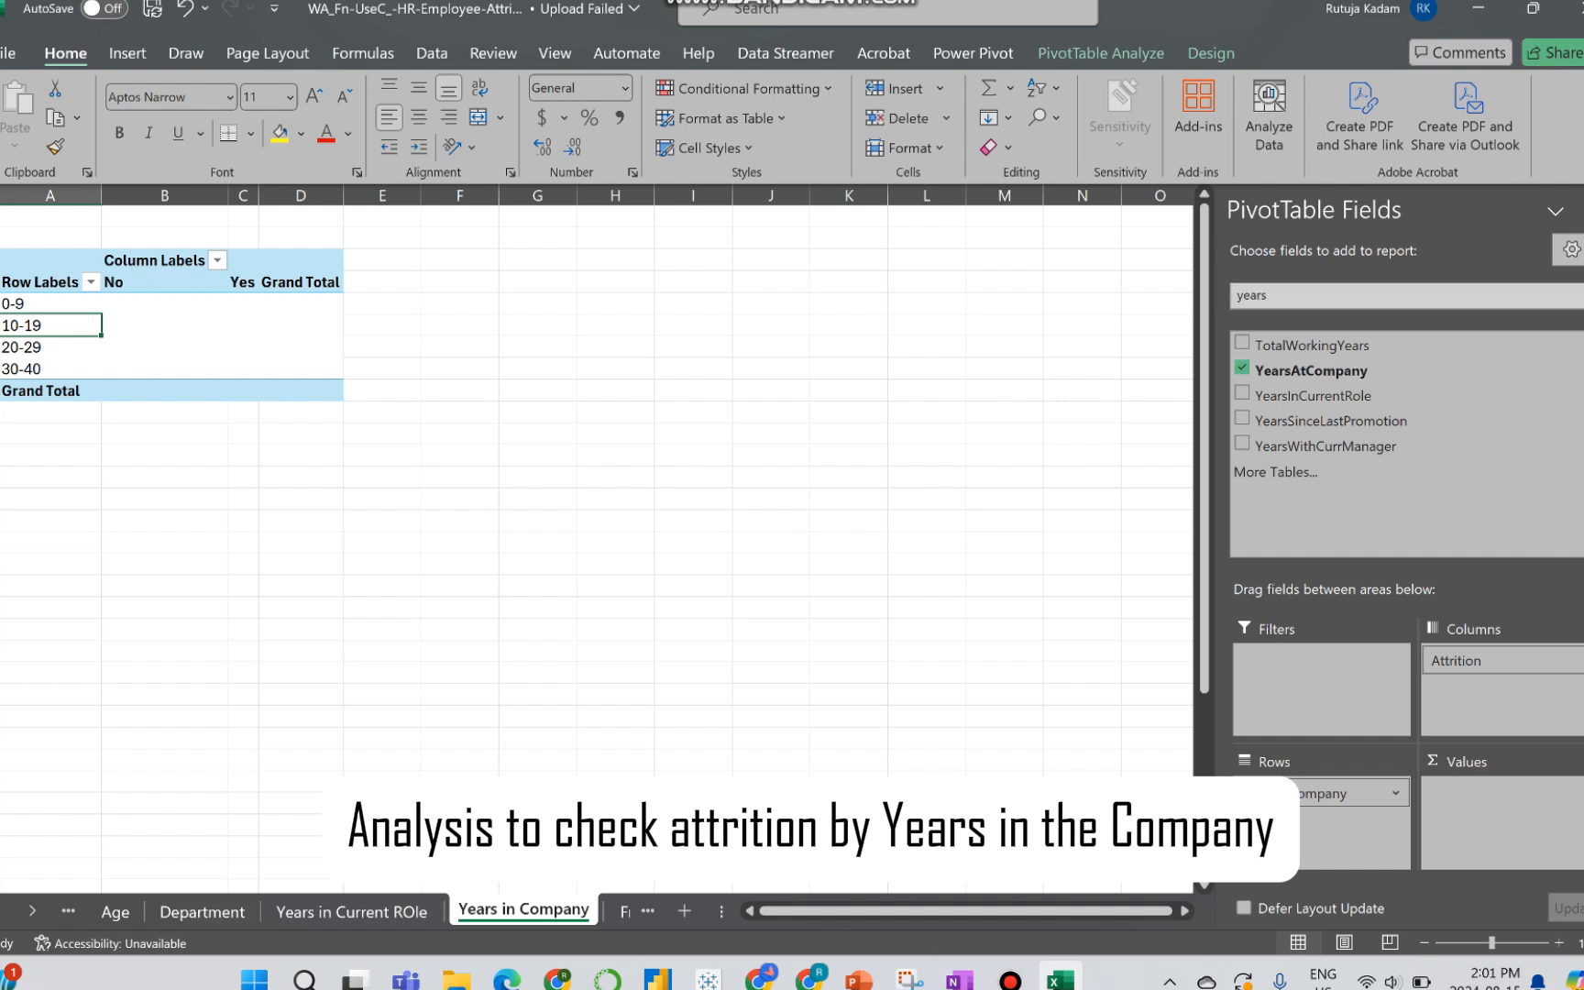
pyautogui.click(1268, 295)
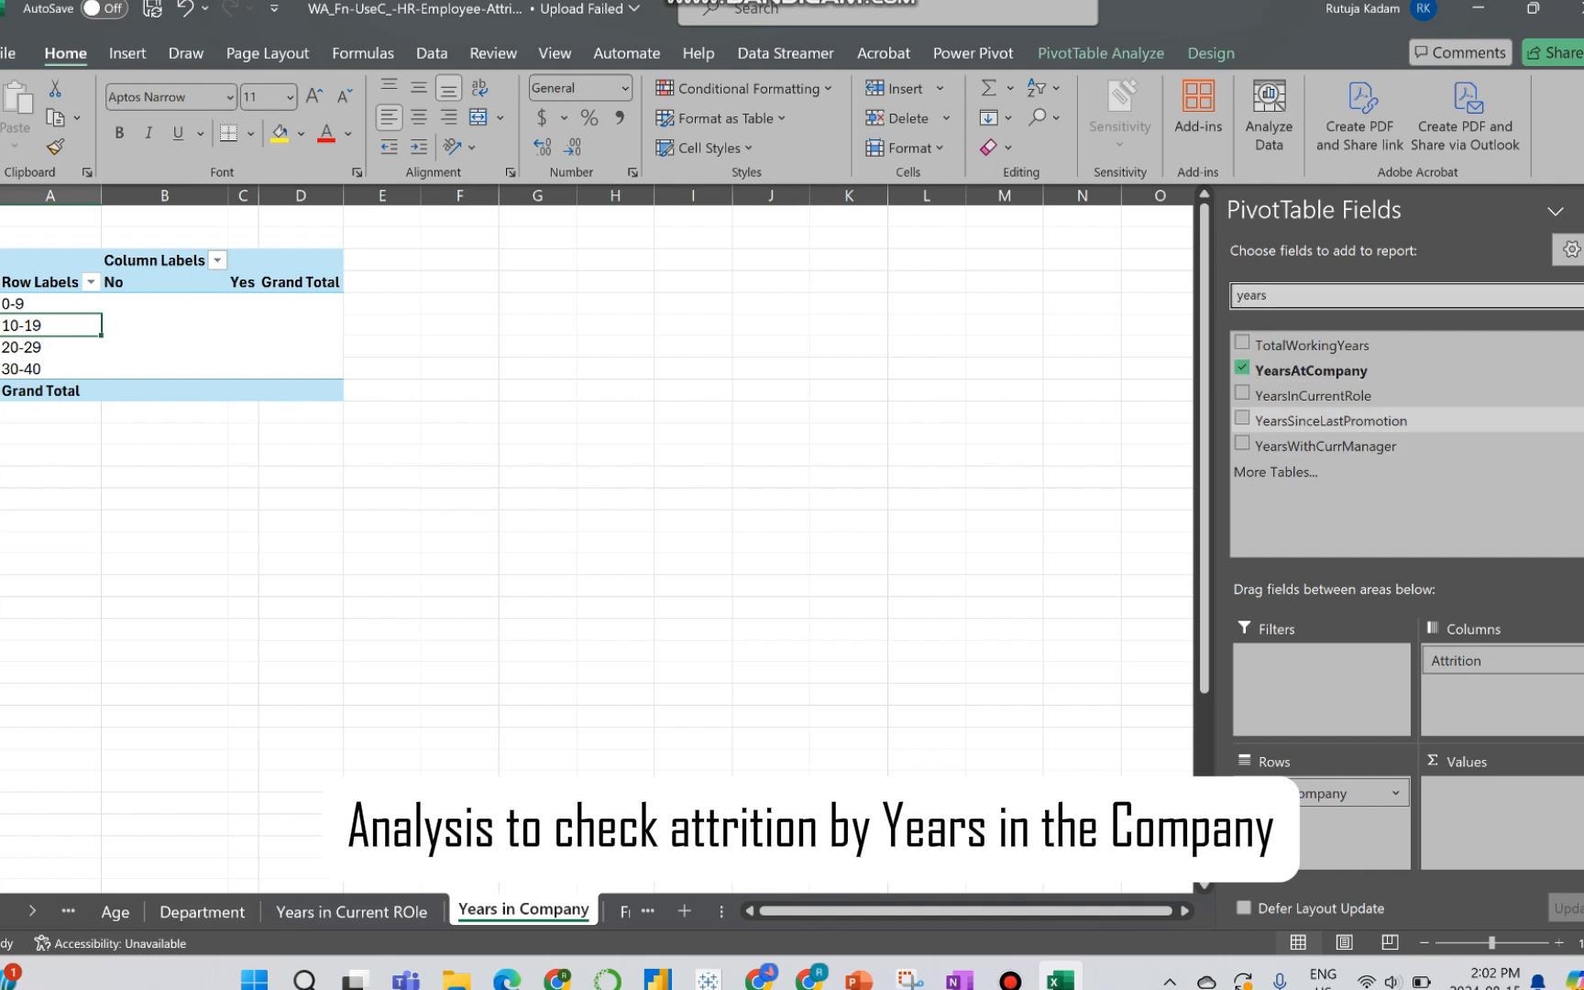
pyautogui.press('BackSpace')
pyautogui.press('BackSpace')
pyautogui.press('BackSpace')
pyautogui.press('BackSpace')
pyautogui.press('BackSpace')
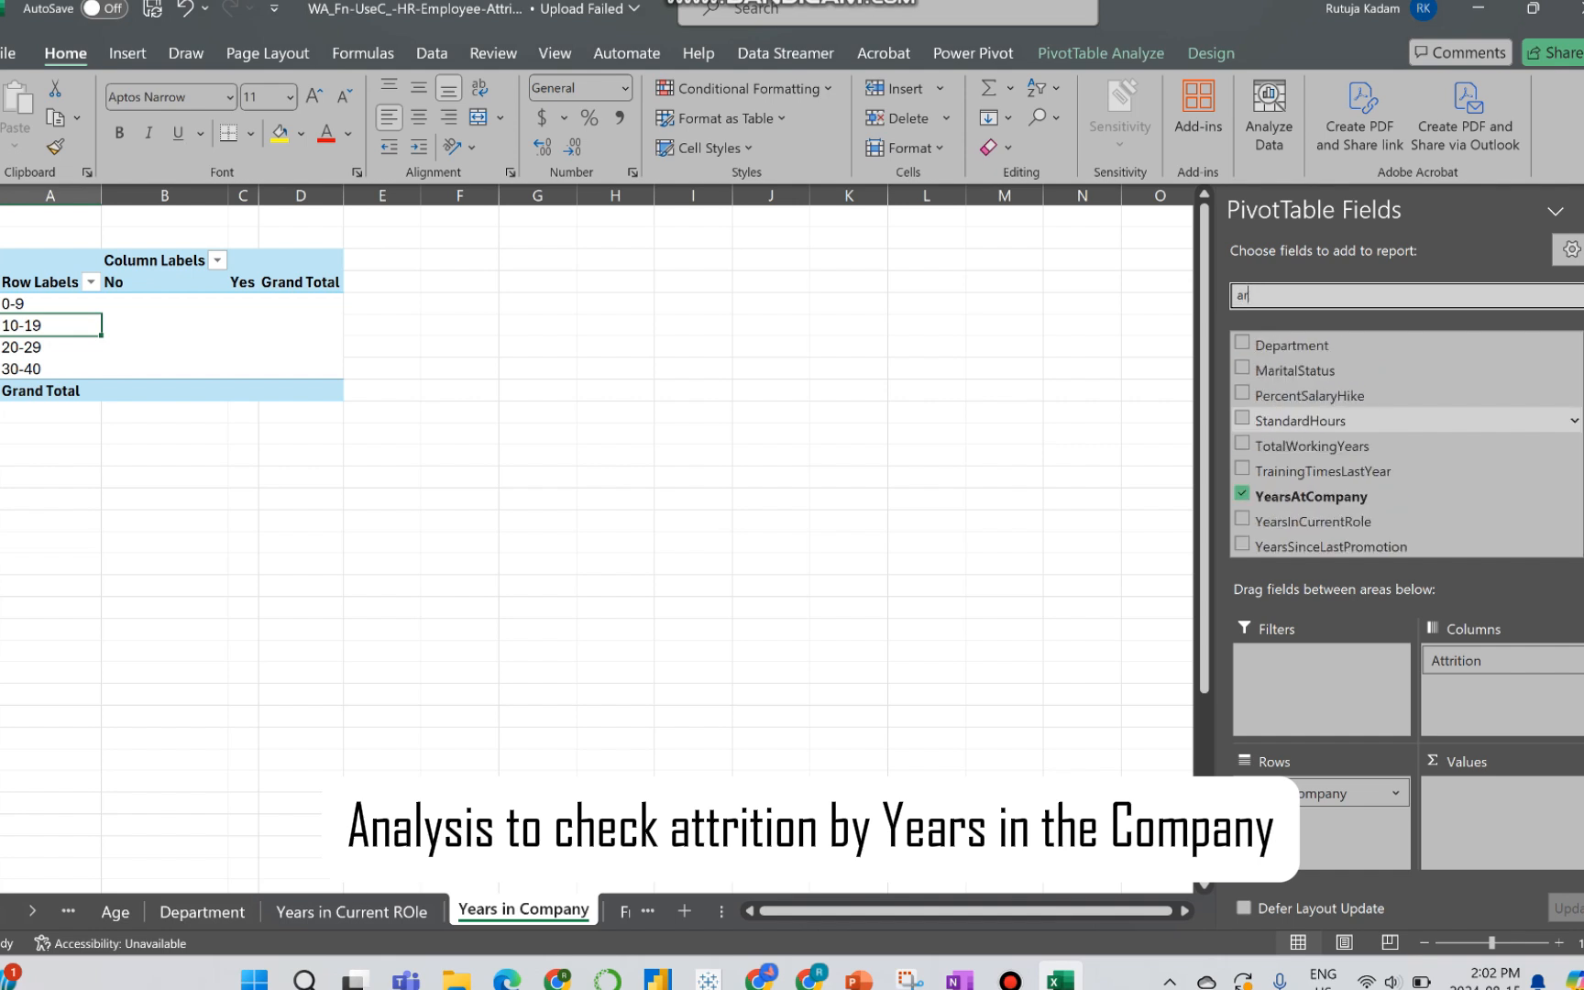
pyautogui.write('attr')
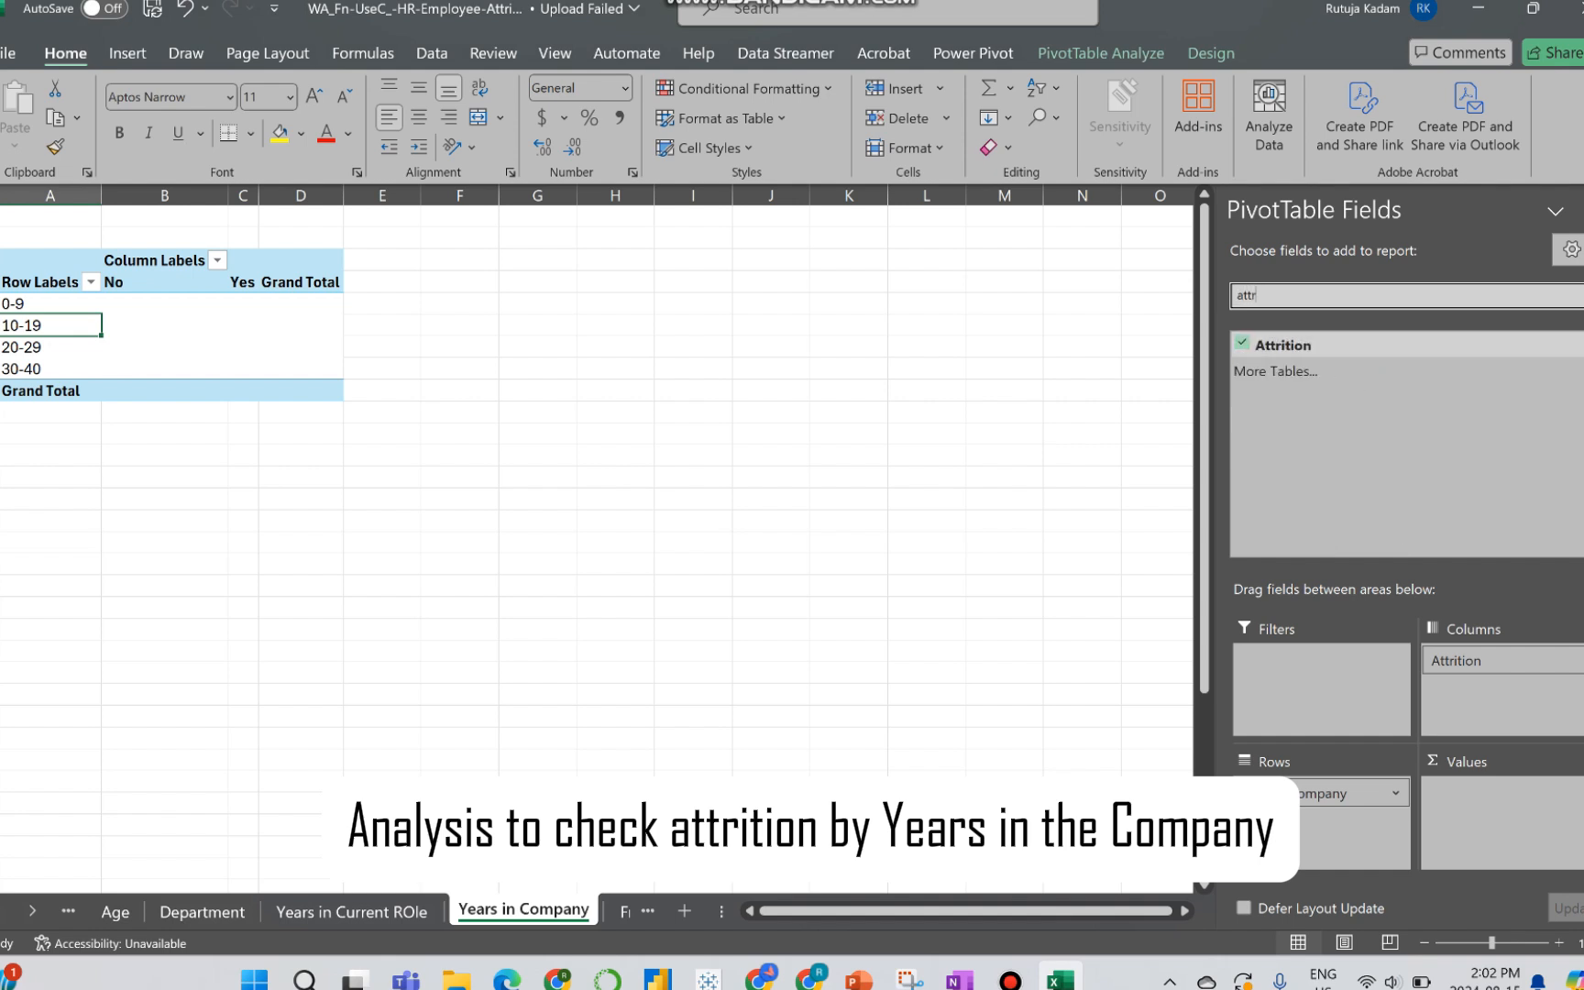
pyautogui.moveTo(1283, 346); pyautogui.dragTo(1490, 809)
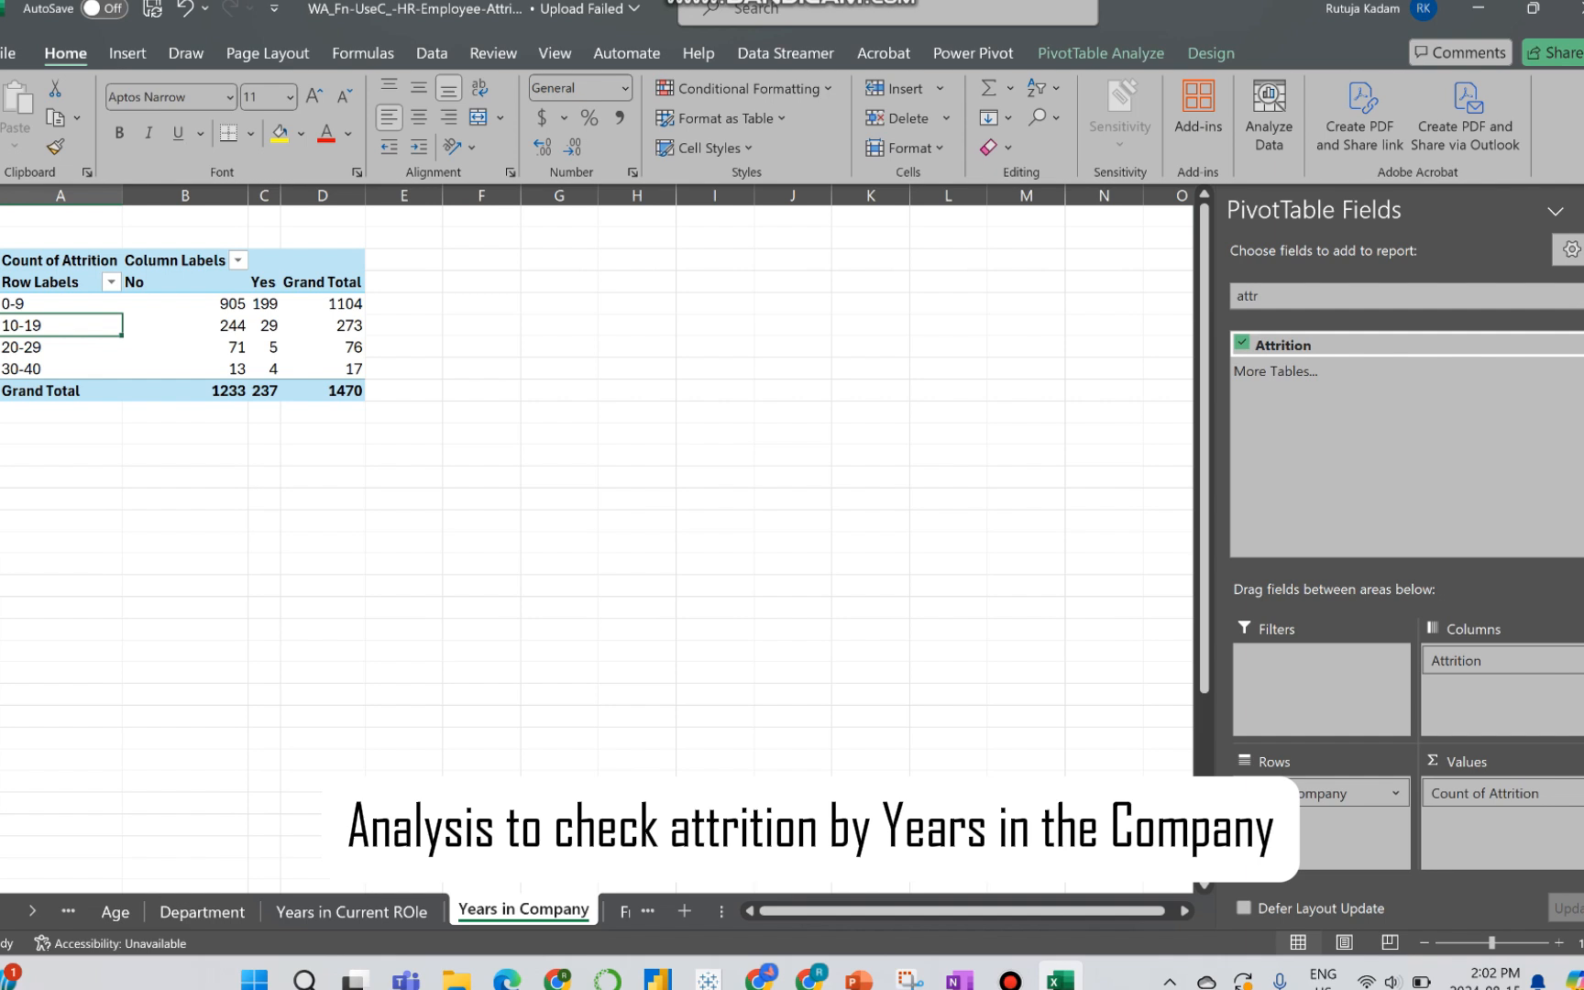
# Step: Insert a Line PivotChart from the years-in-company PivotTable and move the whole chart up beside the table
pyautogui.click(154, 324)
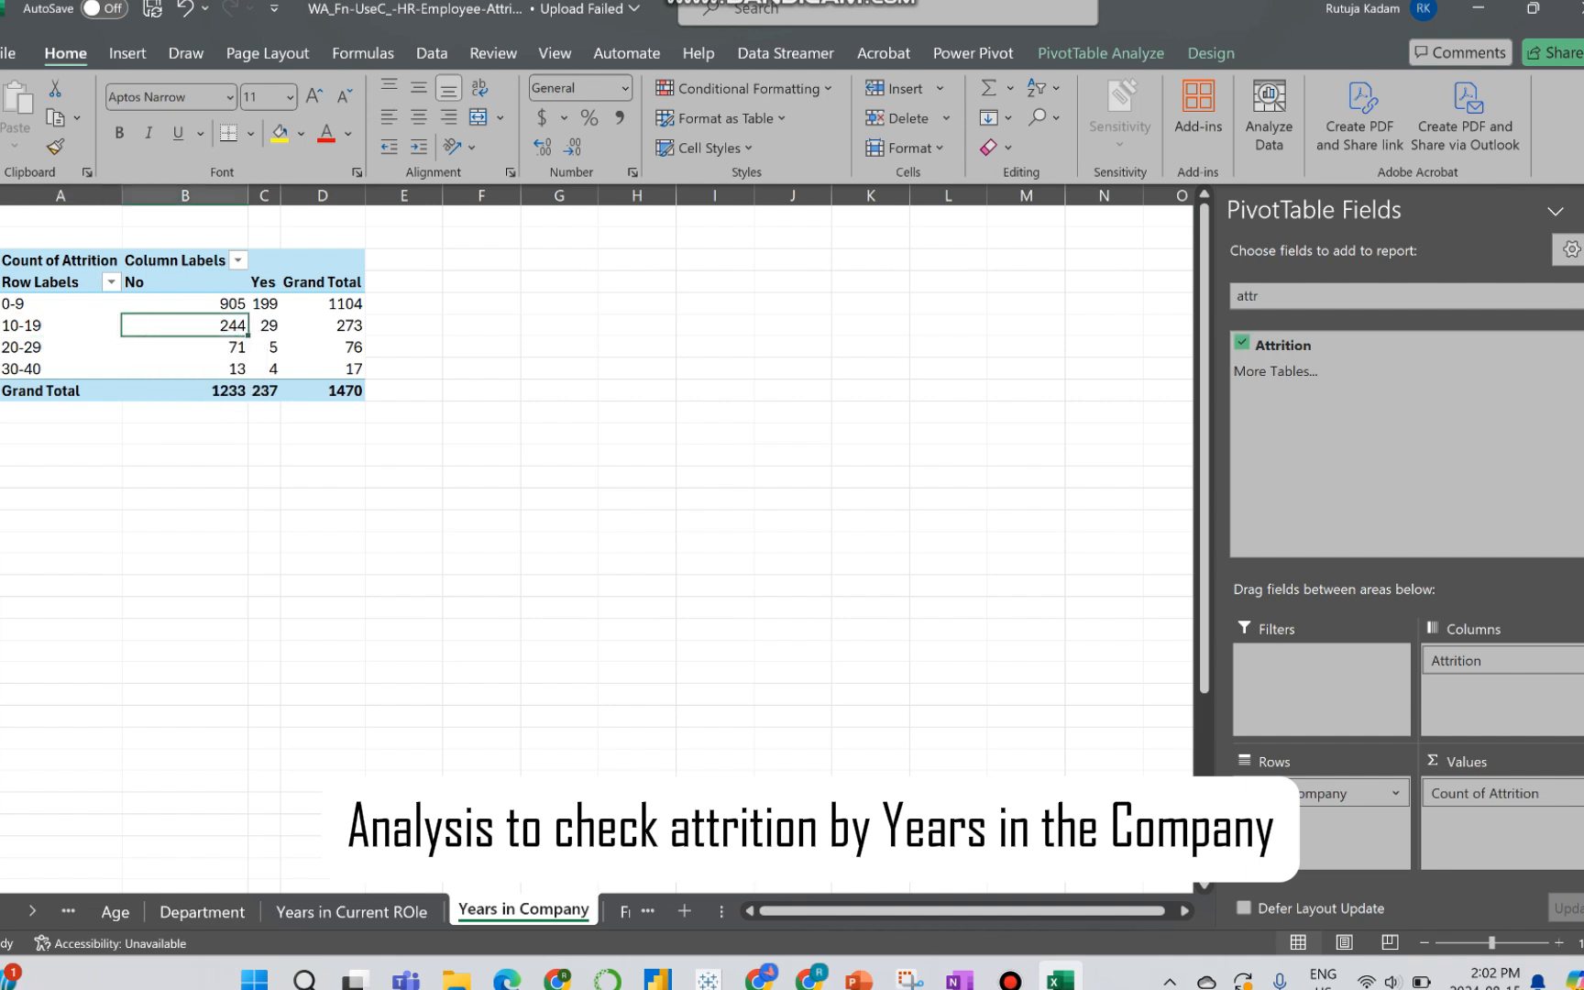
pyautogui.click(1100, 52)
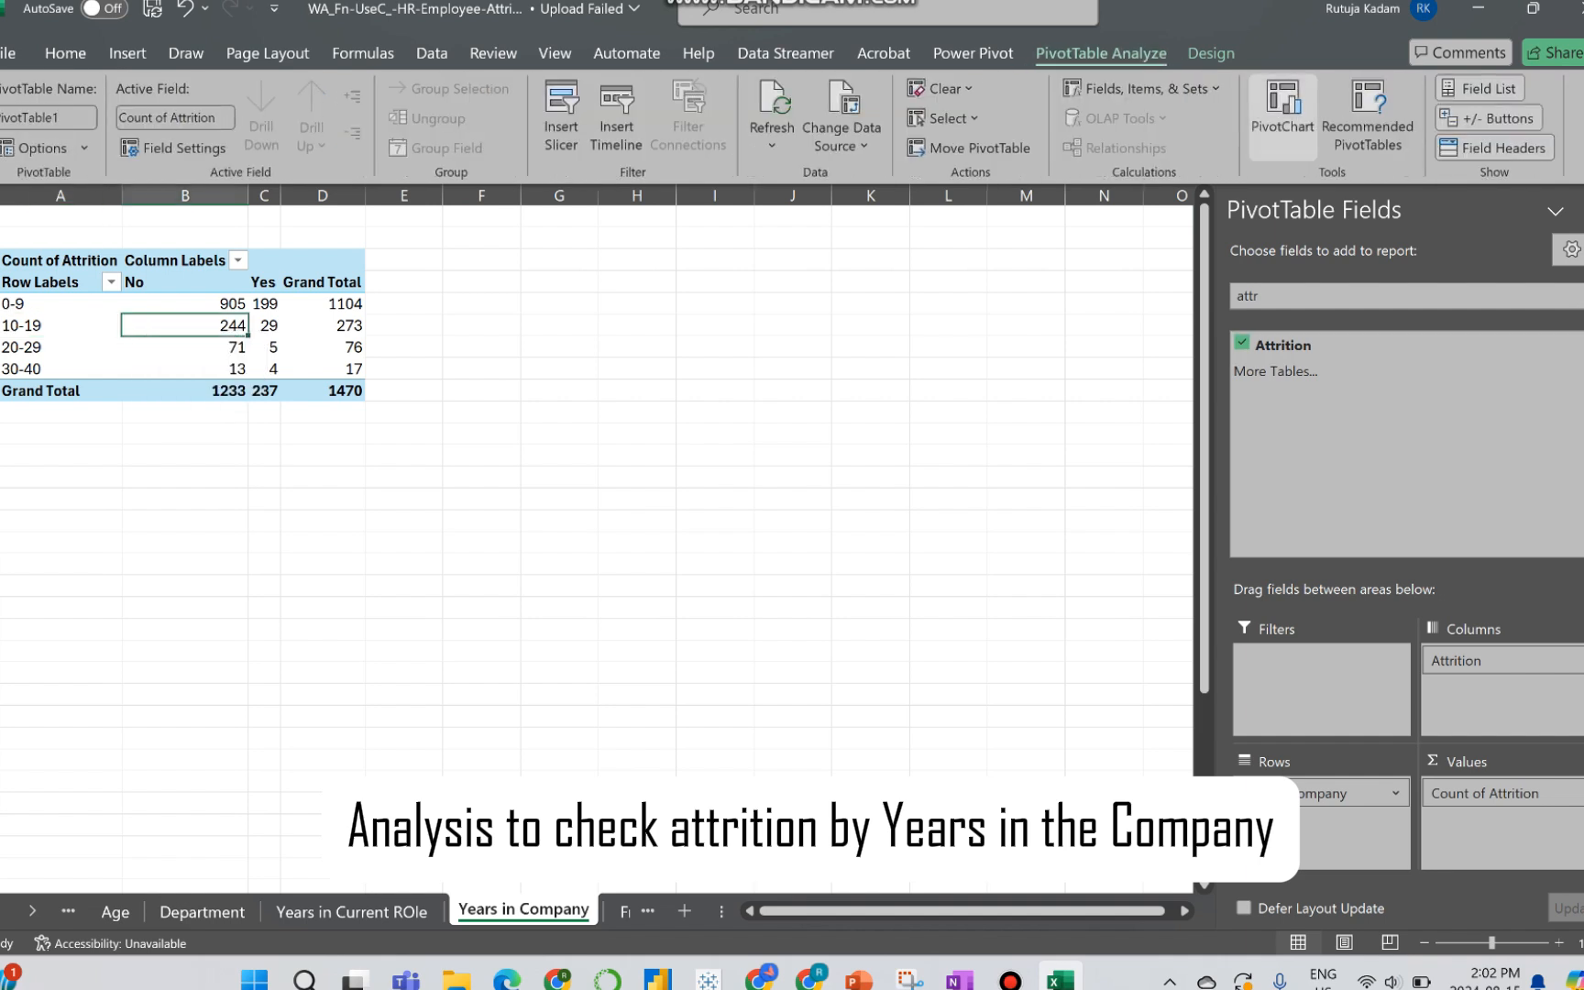
pyautogui.click(1283, 115)
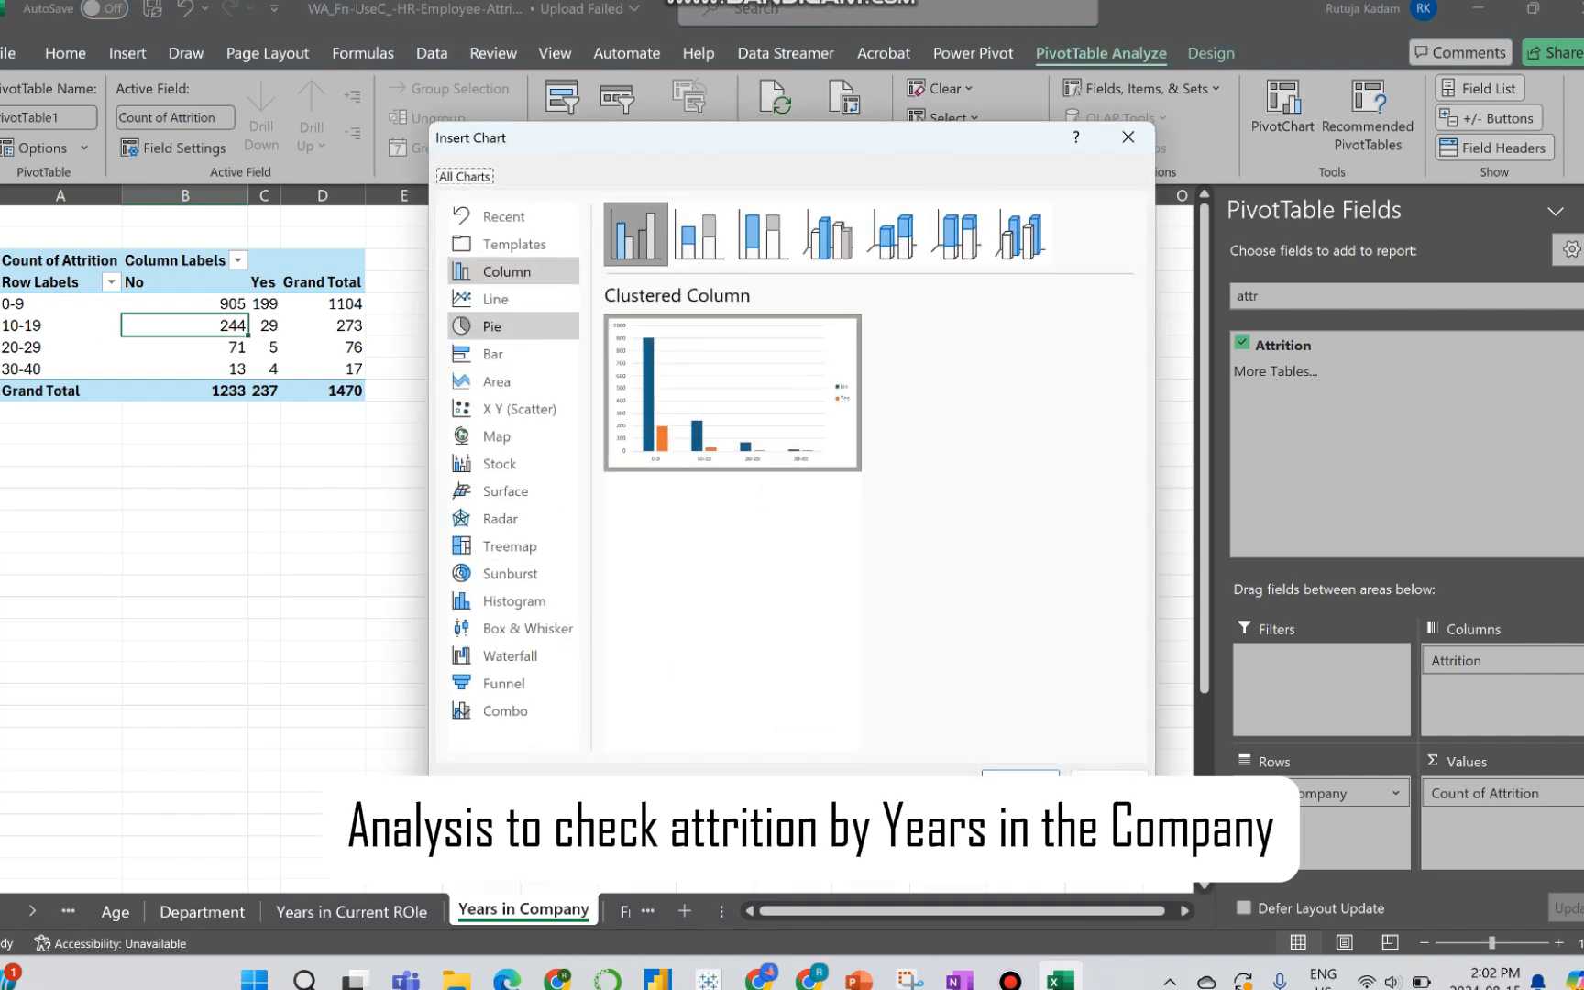
pyautogui.click(496, 298)
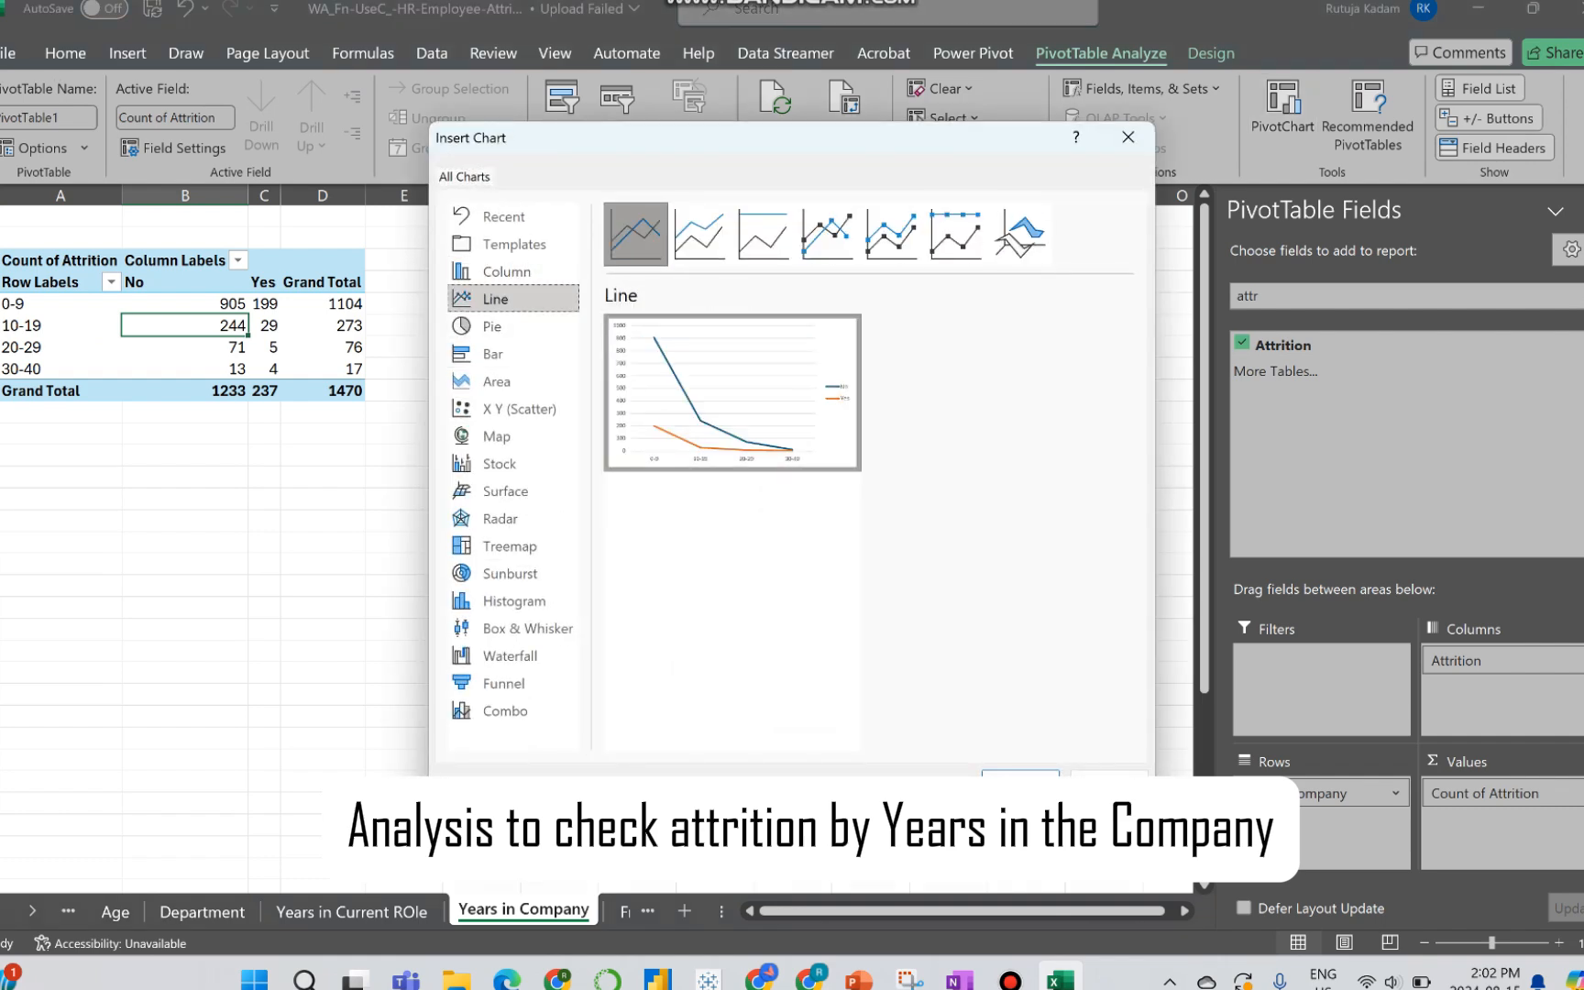
pyautogui.click(1020, 785)
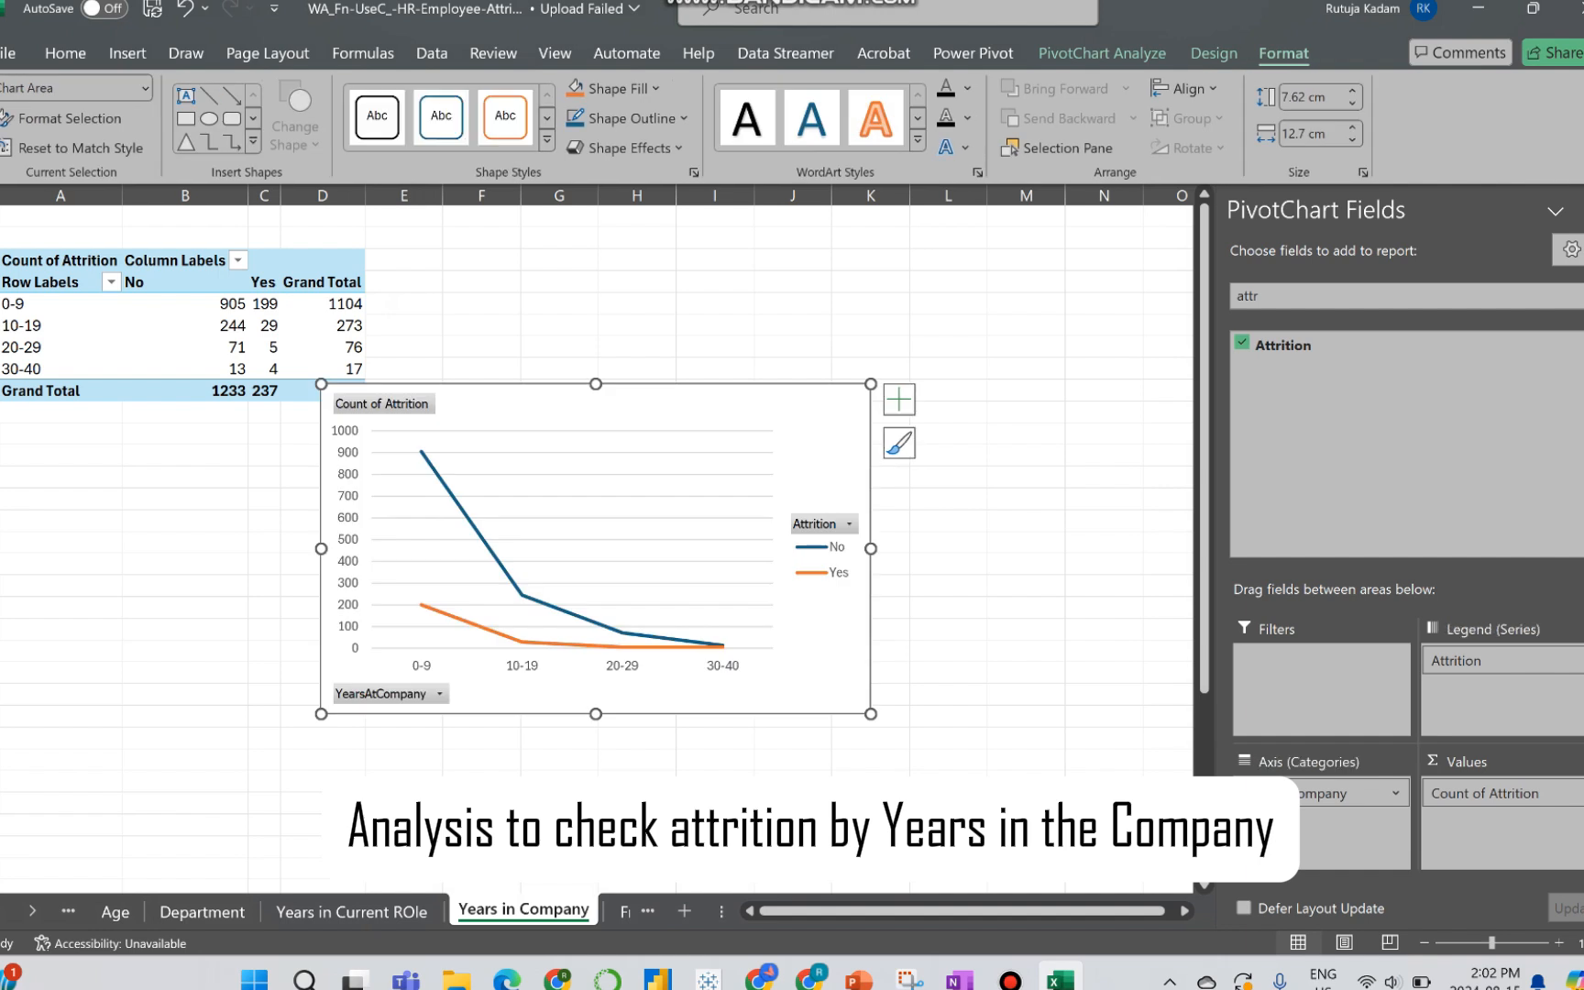
pyautogui.moveTo(605, 495); pyautogui.dragTo(701, 449)
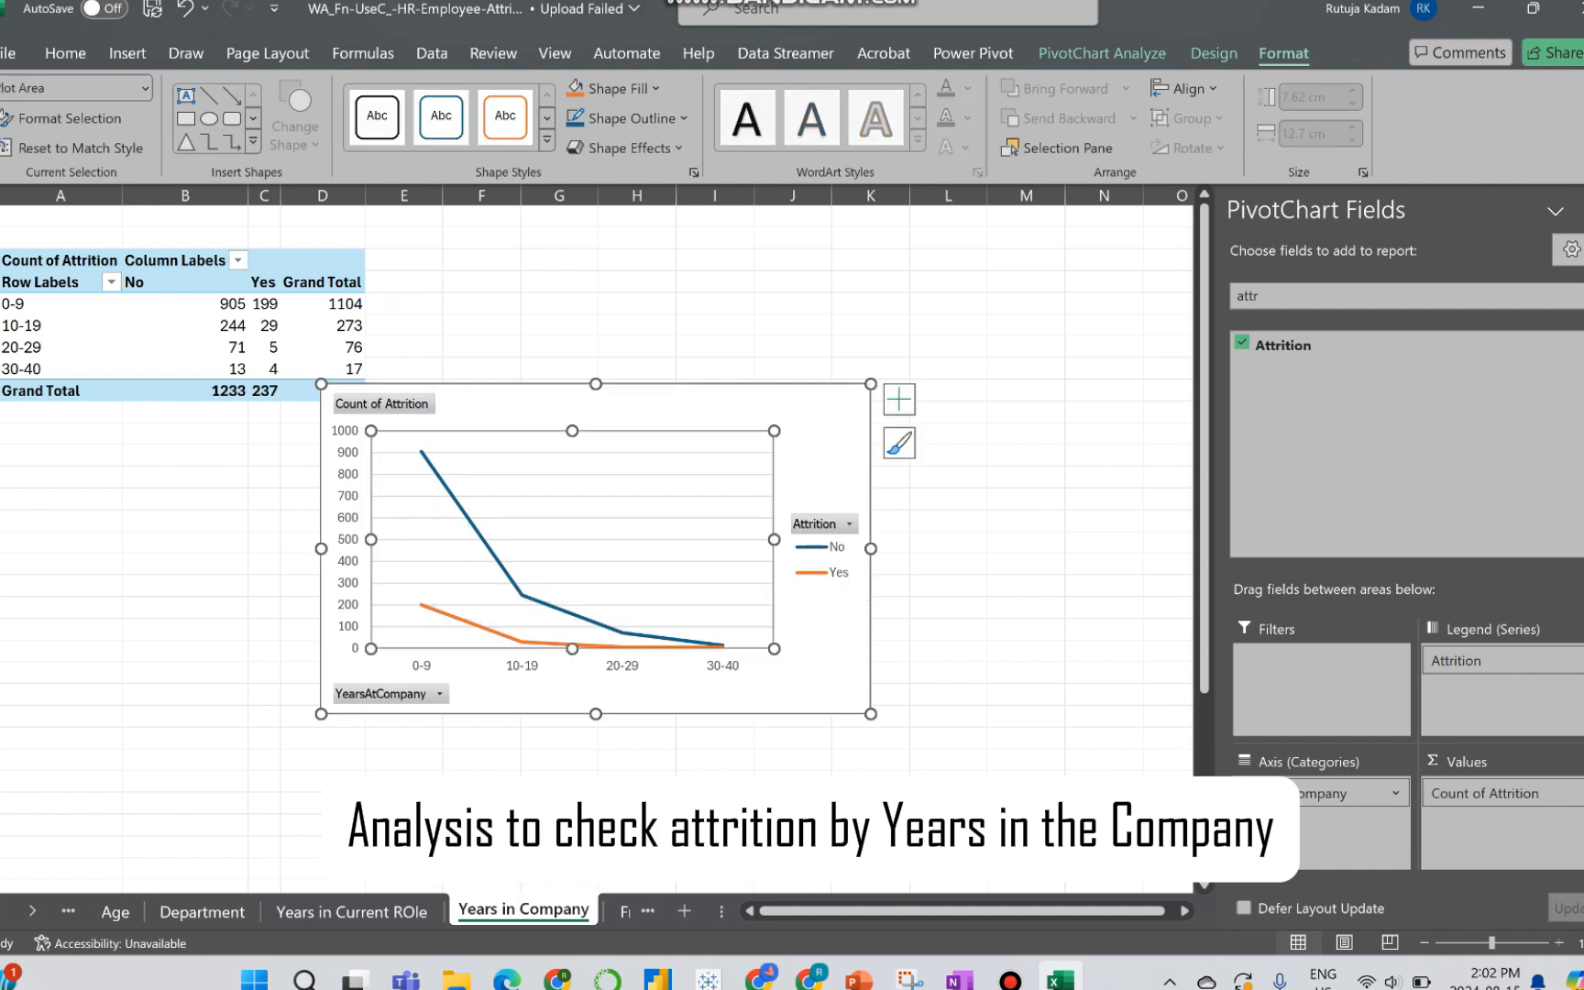
pyautogui.hotkey('ctrl', 'z')
pyautogui.moveTo(784, 408); pyautogui.dragTo(905, 289)
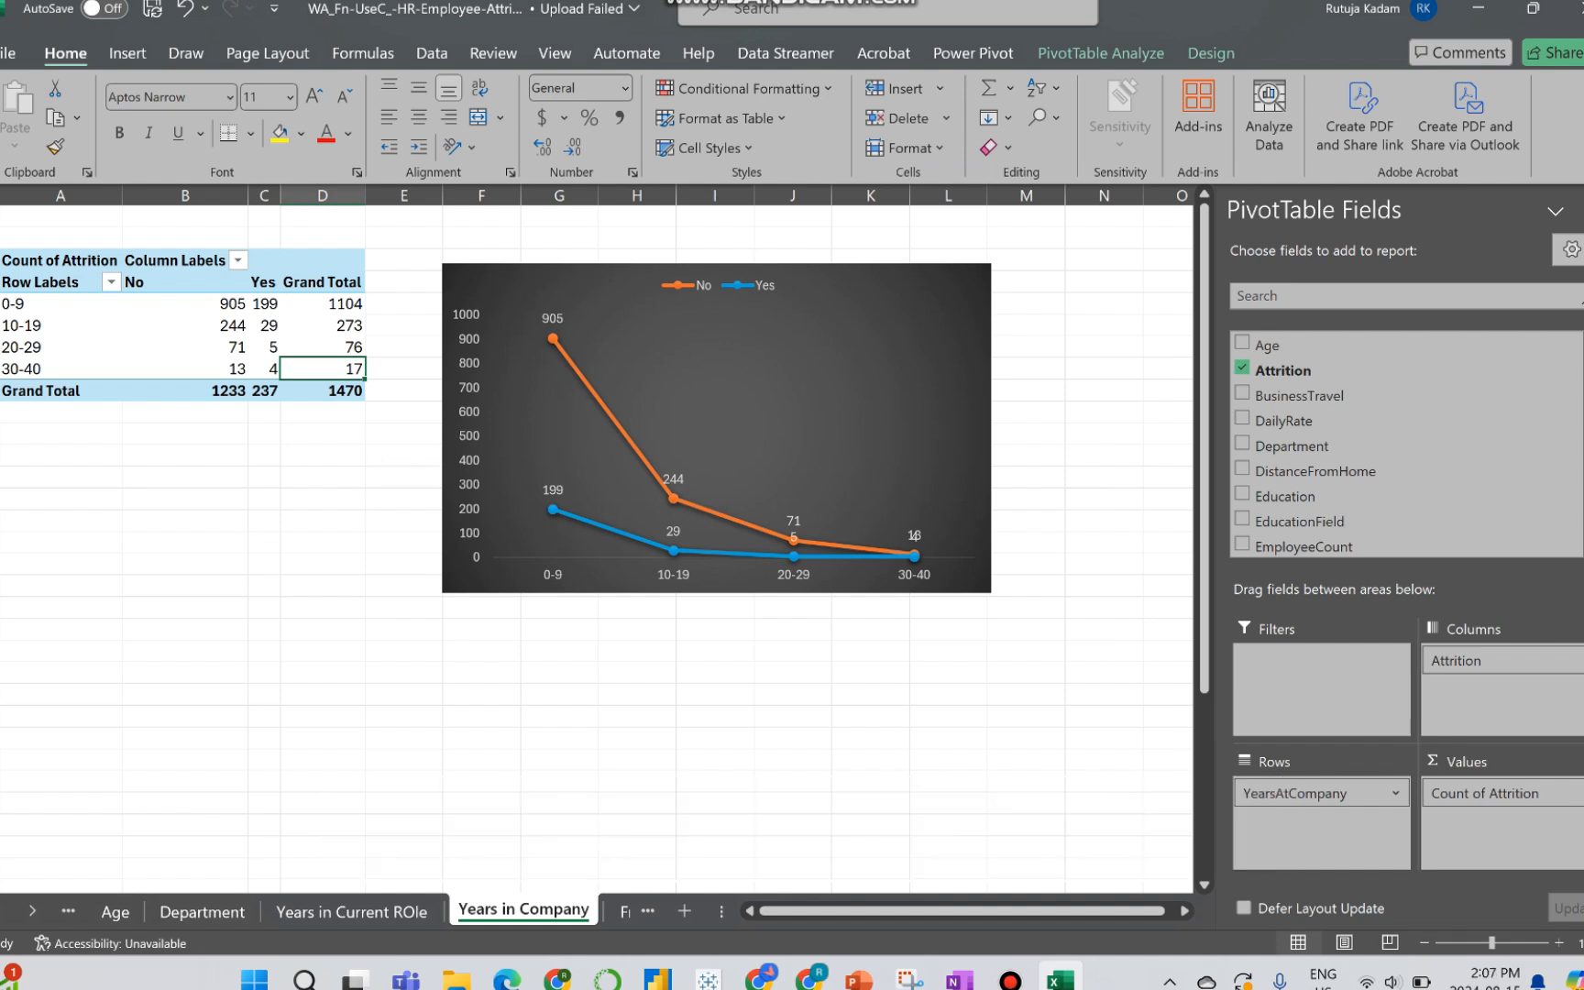
# Step: On the Frequency of Business Travel sheet, set Attrition as the PivotTable's column field and BusinessTravel as its row field
pyautogui.click(624, 910)
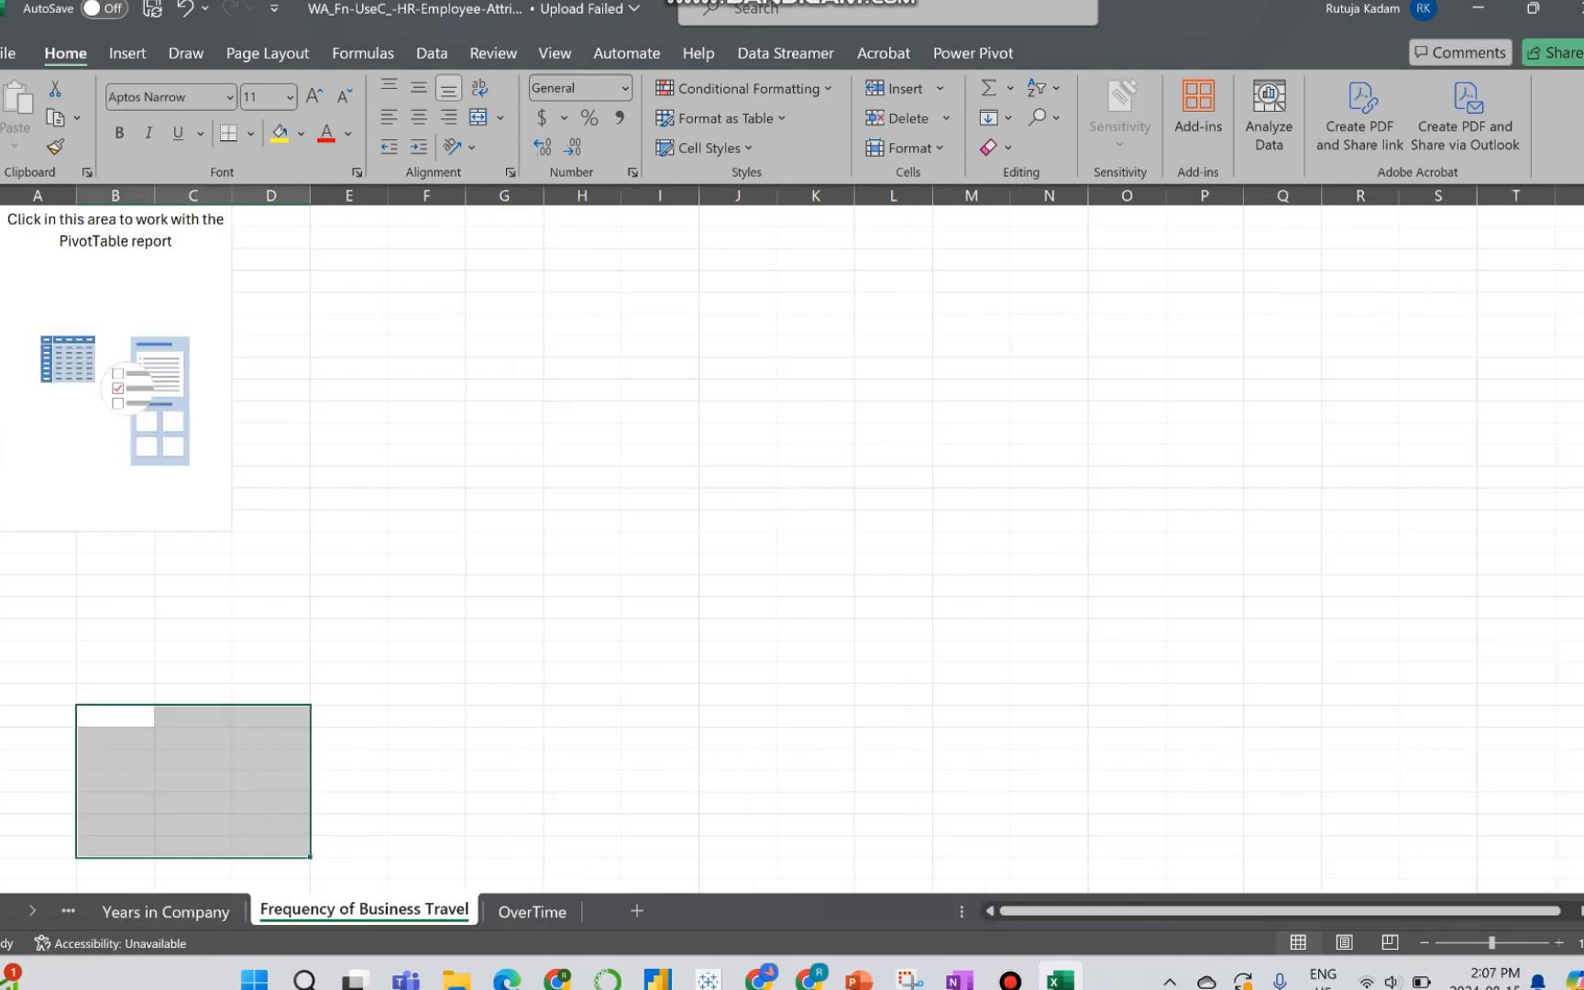
pyautogui.click(38, 434)
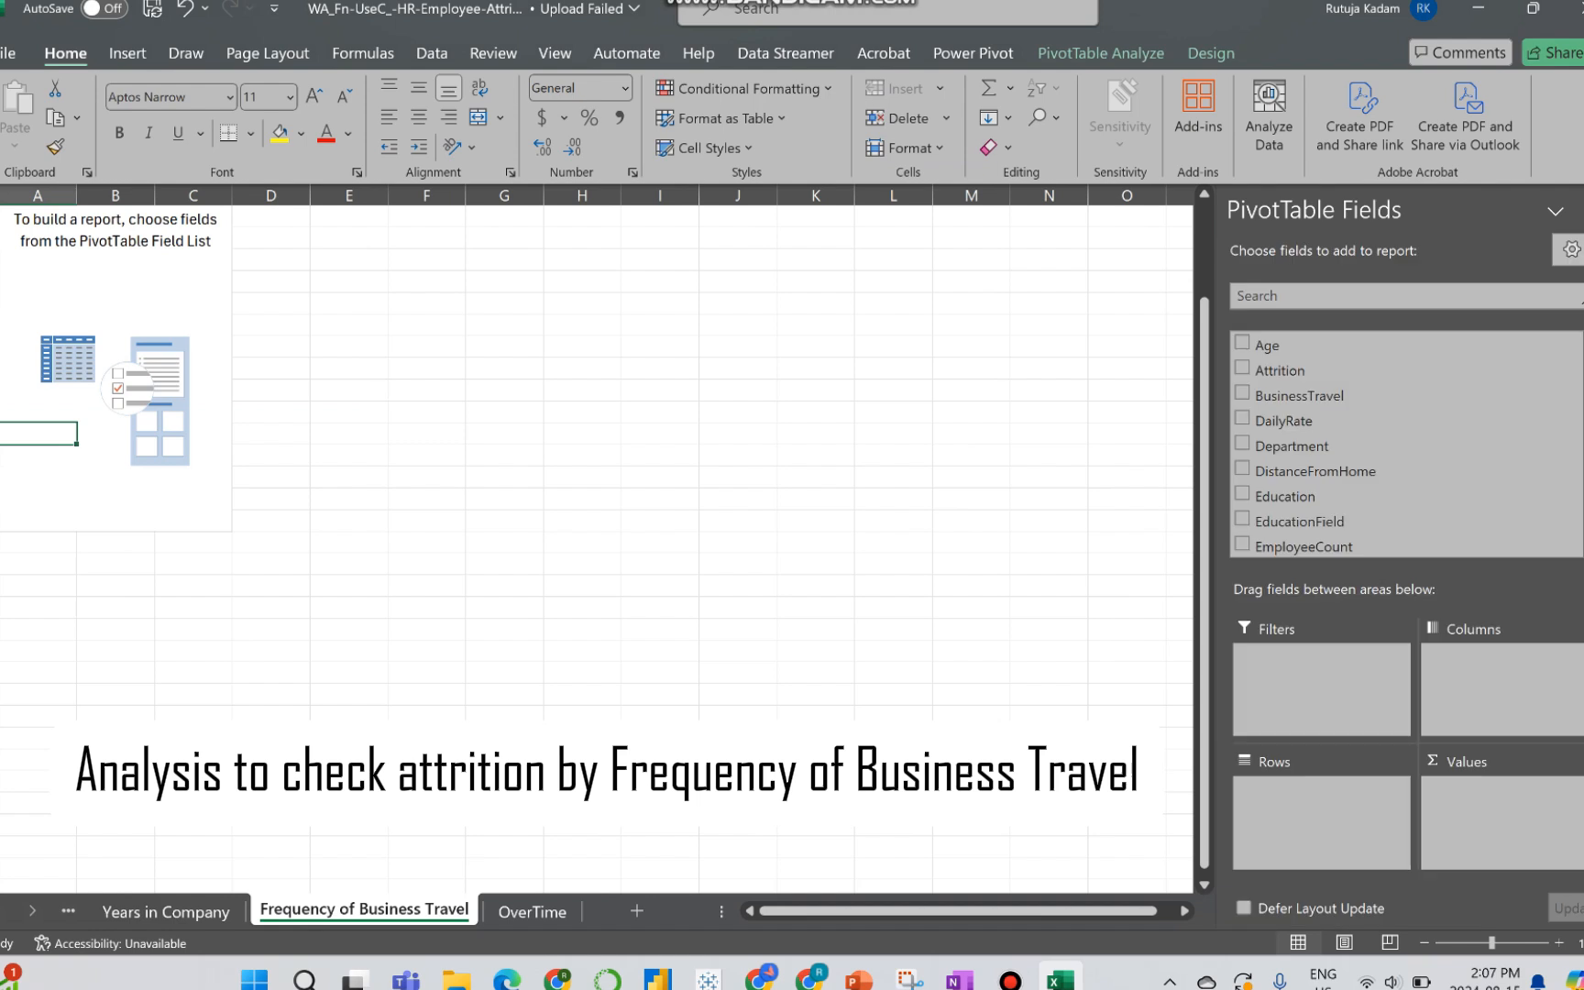
pyautogui.moveTo(1279, 370); pyautogui.dragTo(1501, 664)
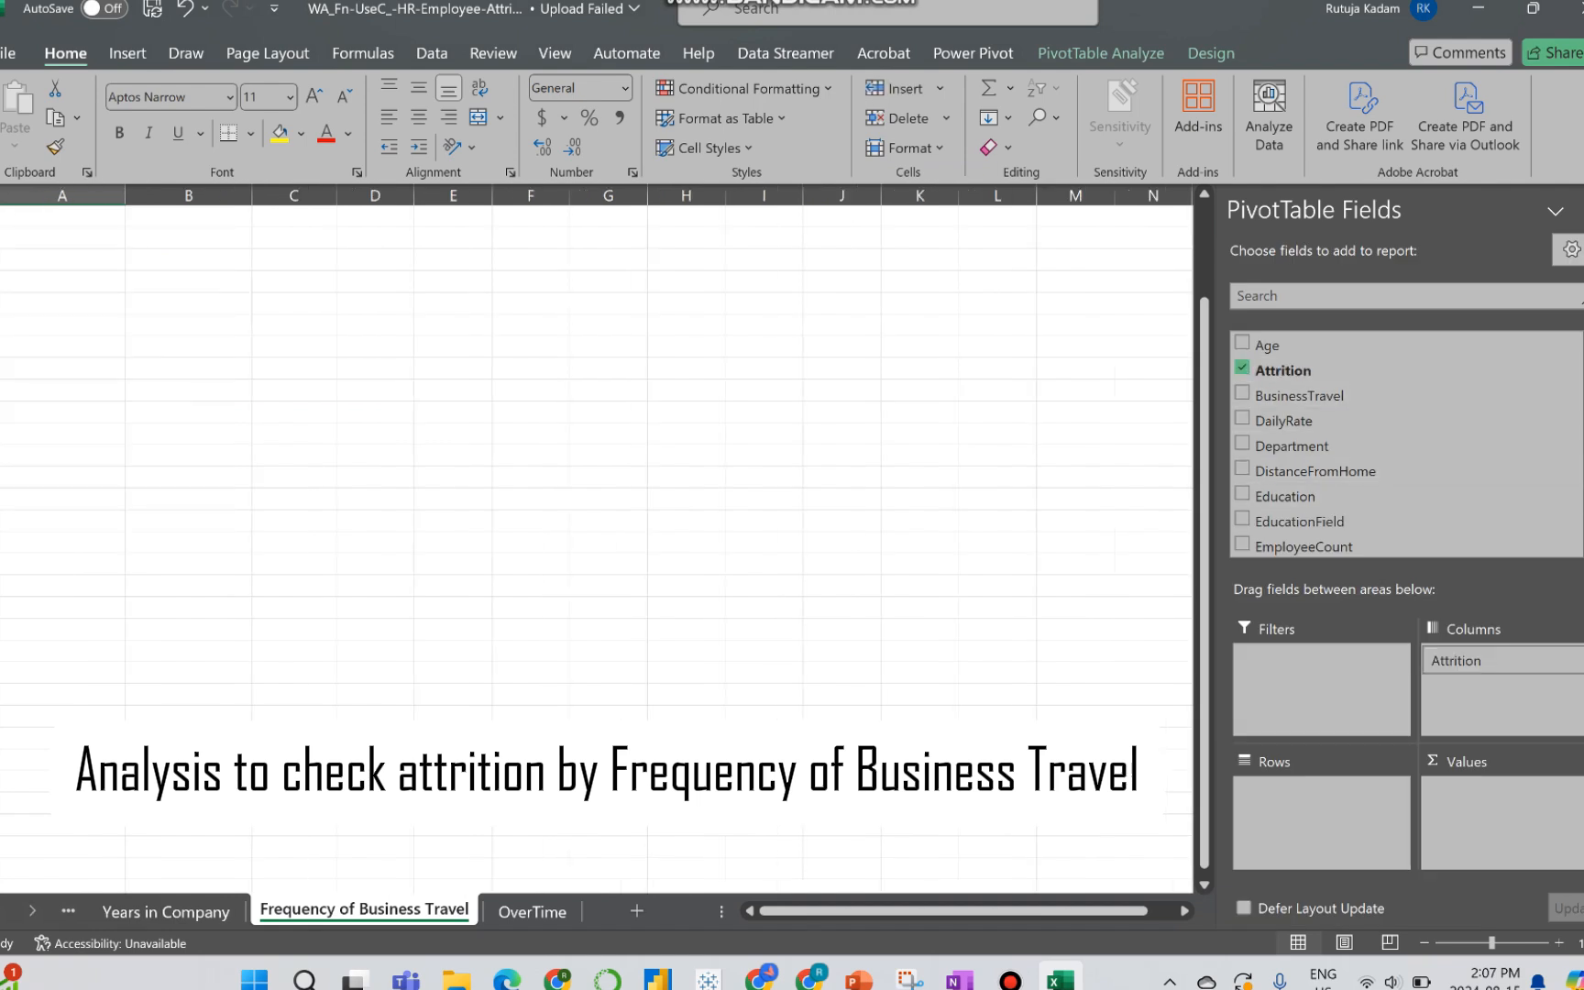
pyautogui.click(1375, 296)
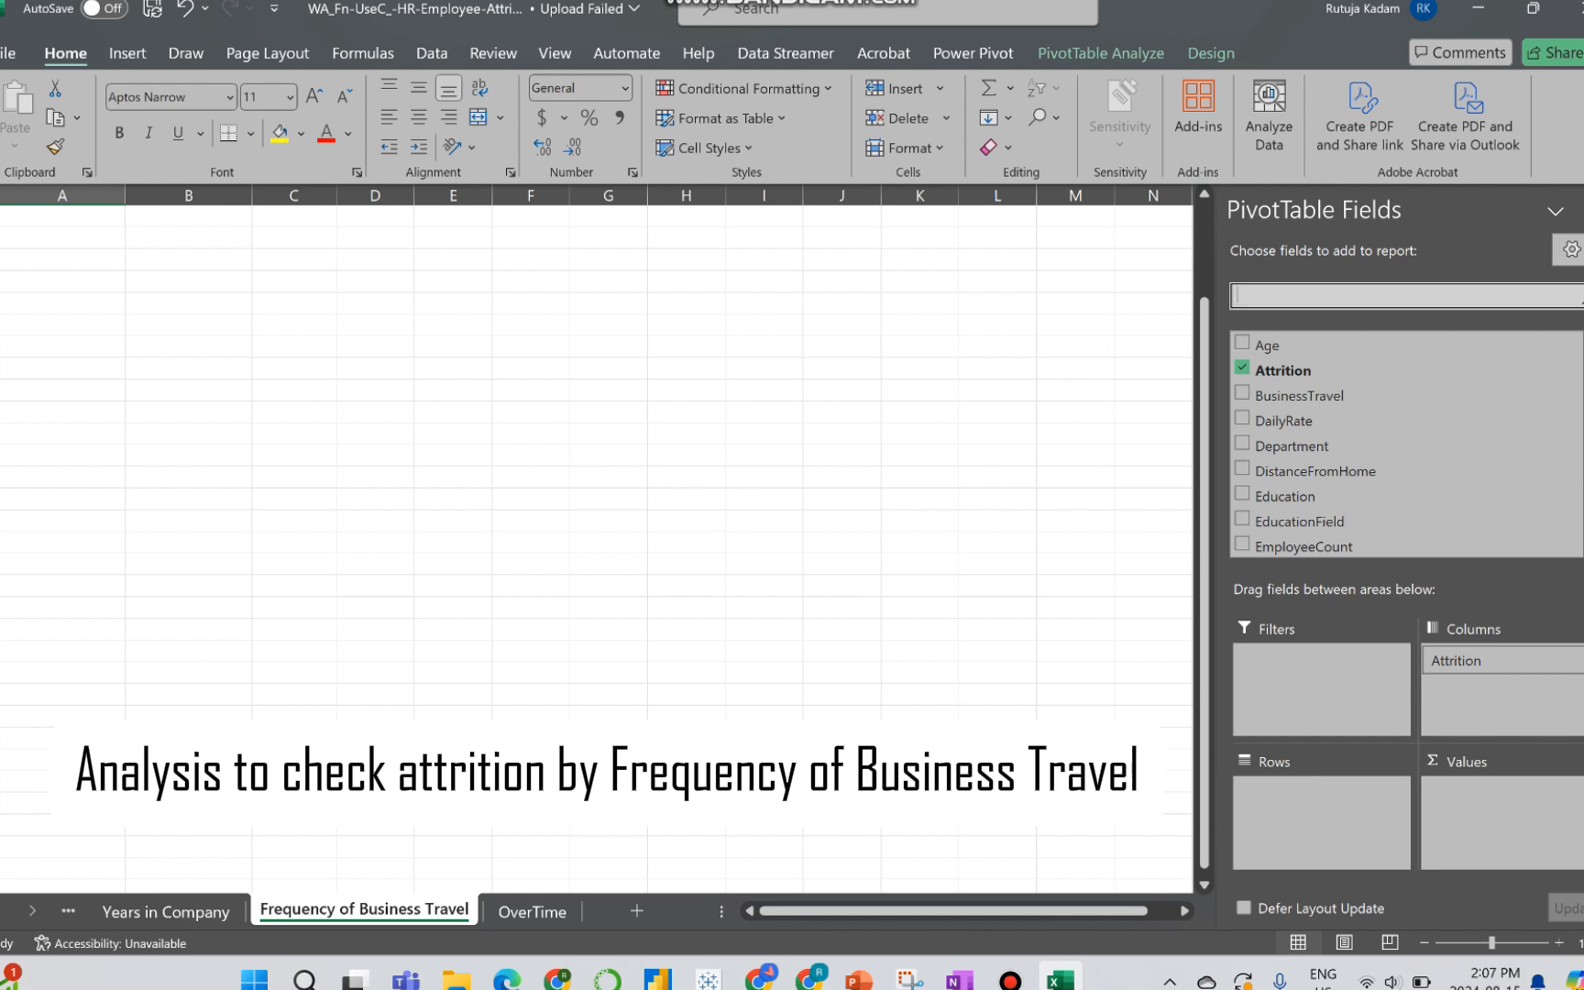
pyautogui.write('busin')
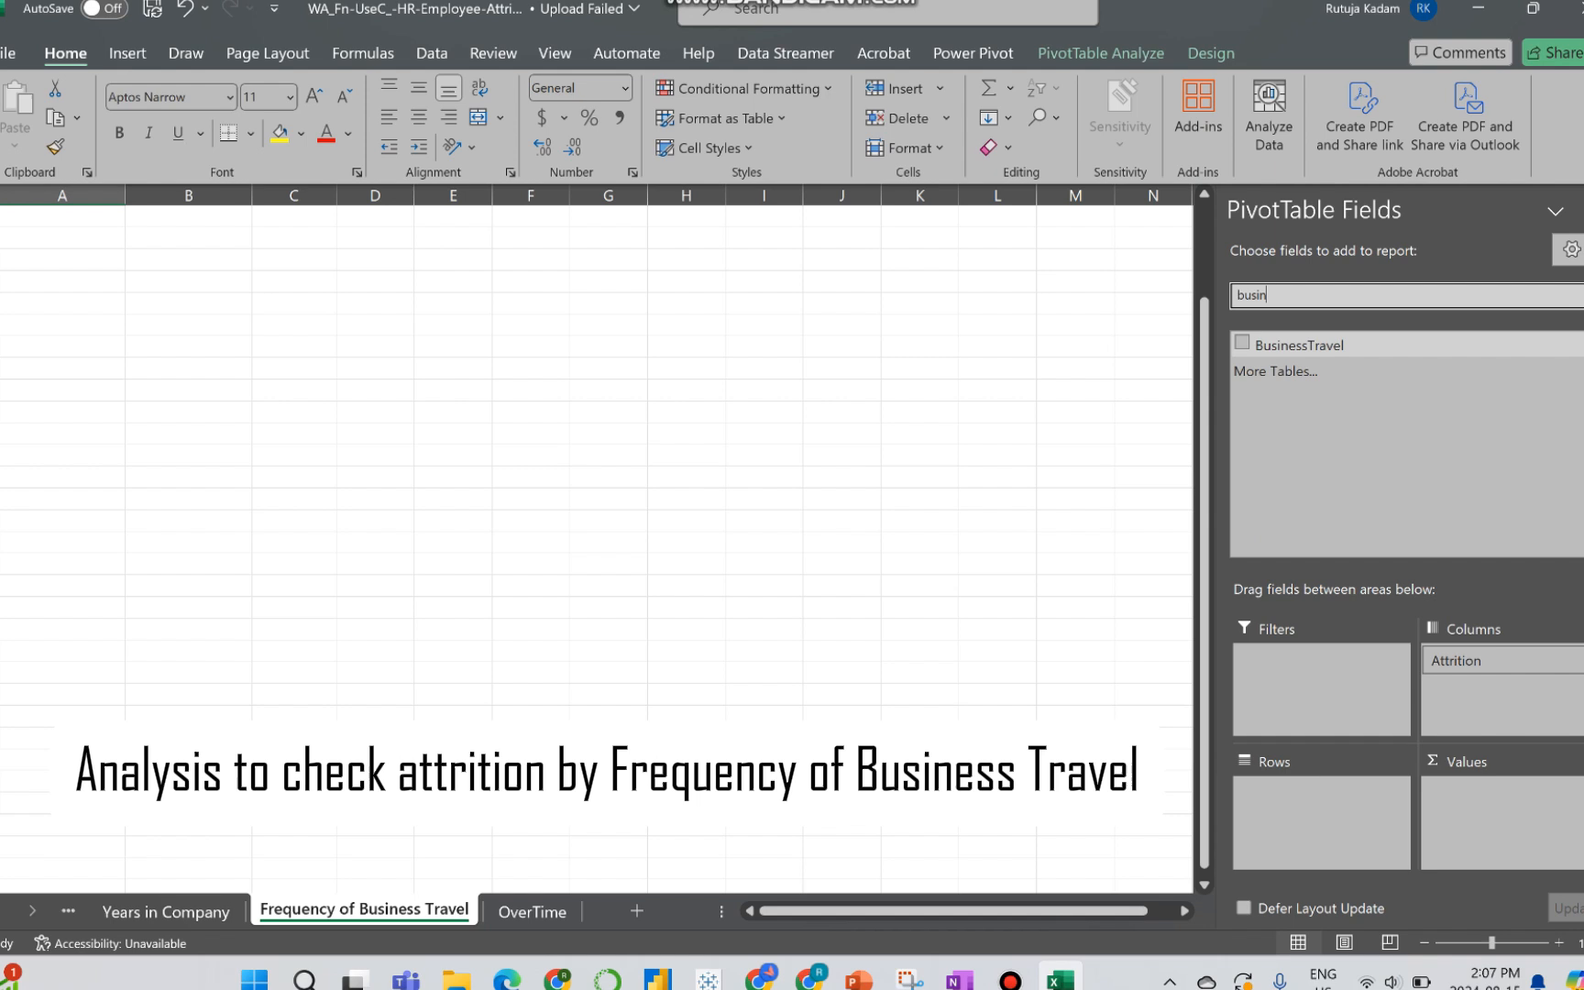
pyautogui.moveTo(1299, 346); pyautogui.dragTo(1321, 819)
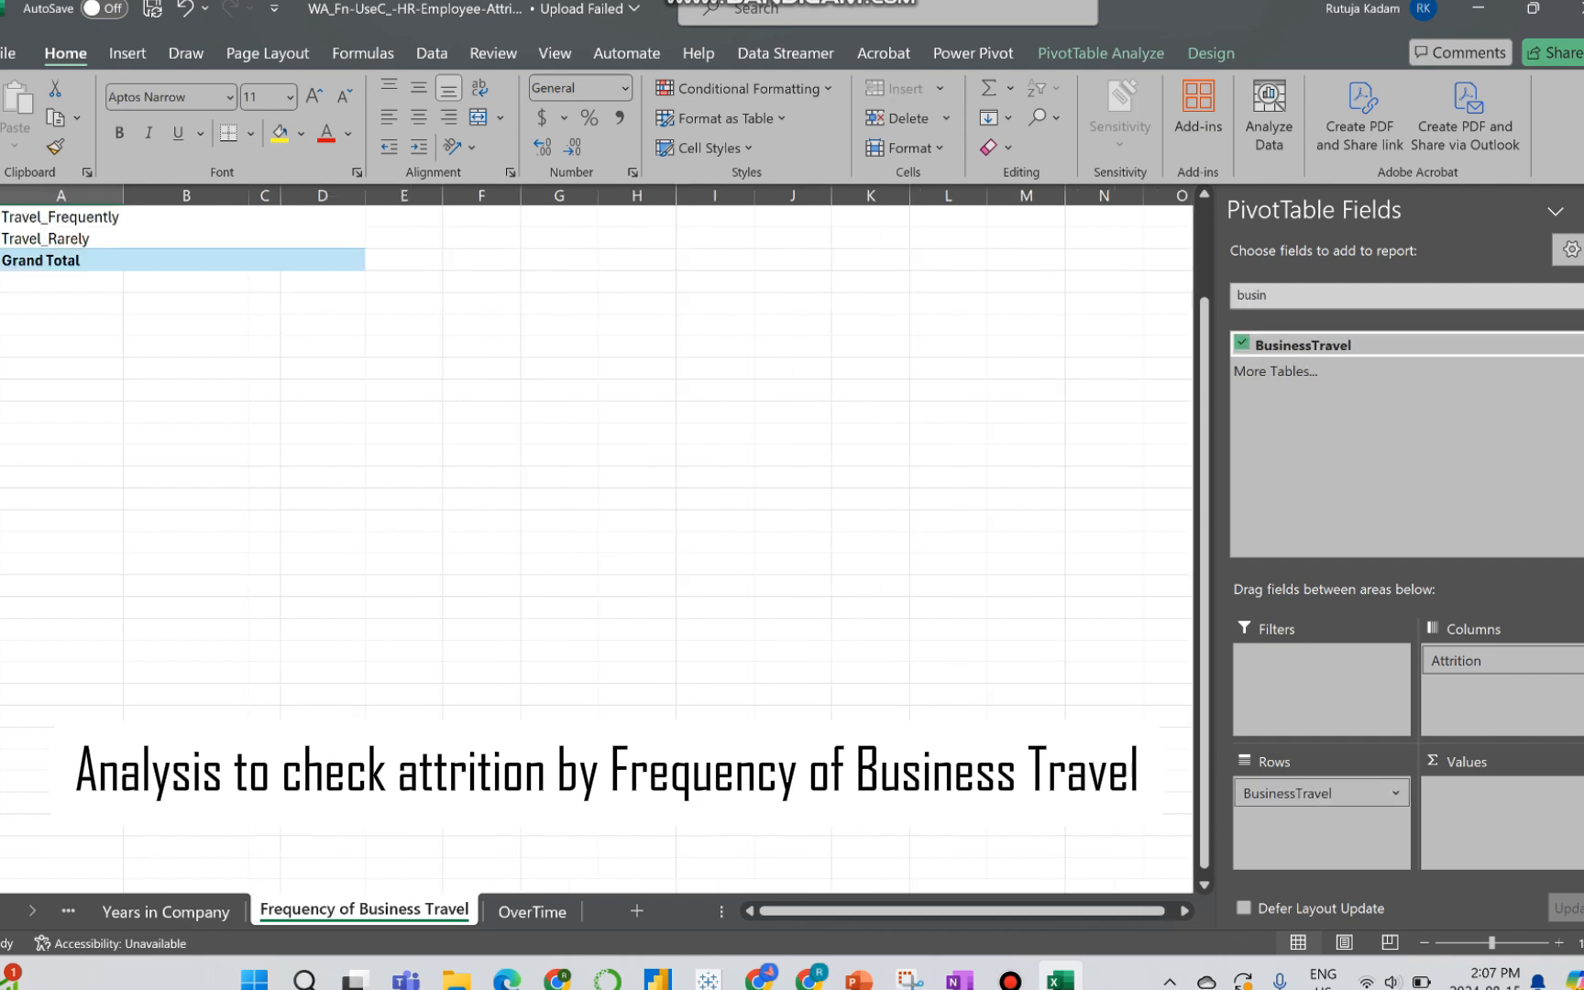
# Step: Clear the field list search and add the count of Attrition as the business travel PivotTable's values
pyautogui.click(1320, 296)
pyautogui.press('BackSpace')
pyautogui.press('BackSpace')
pyautogui.press('BackSpace')
pyautogui.press('BackSpace')
pyautogui.press('BackSpace')
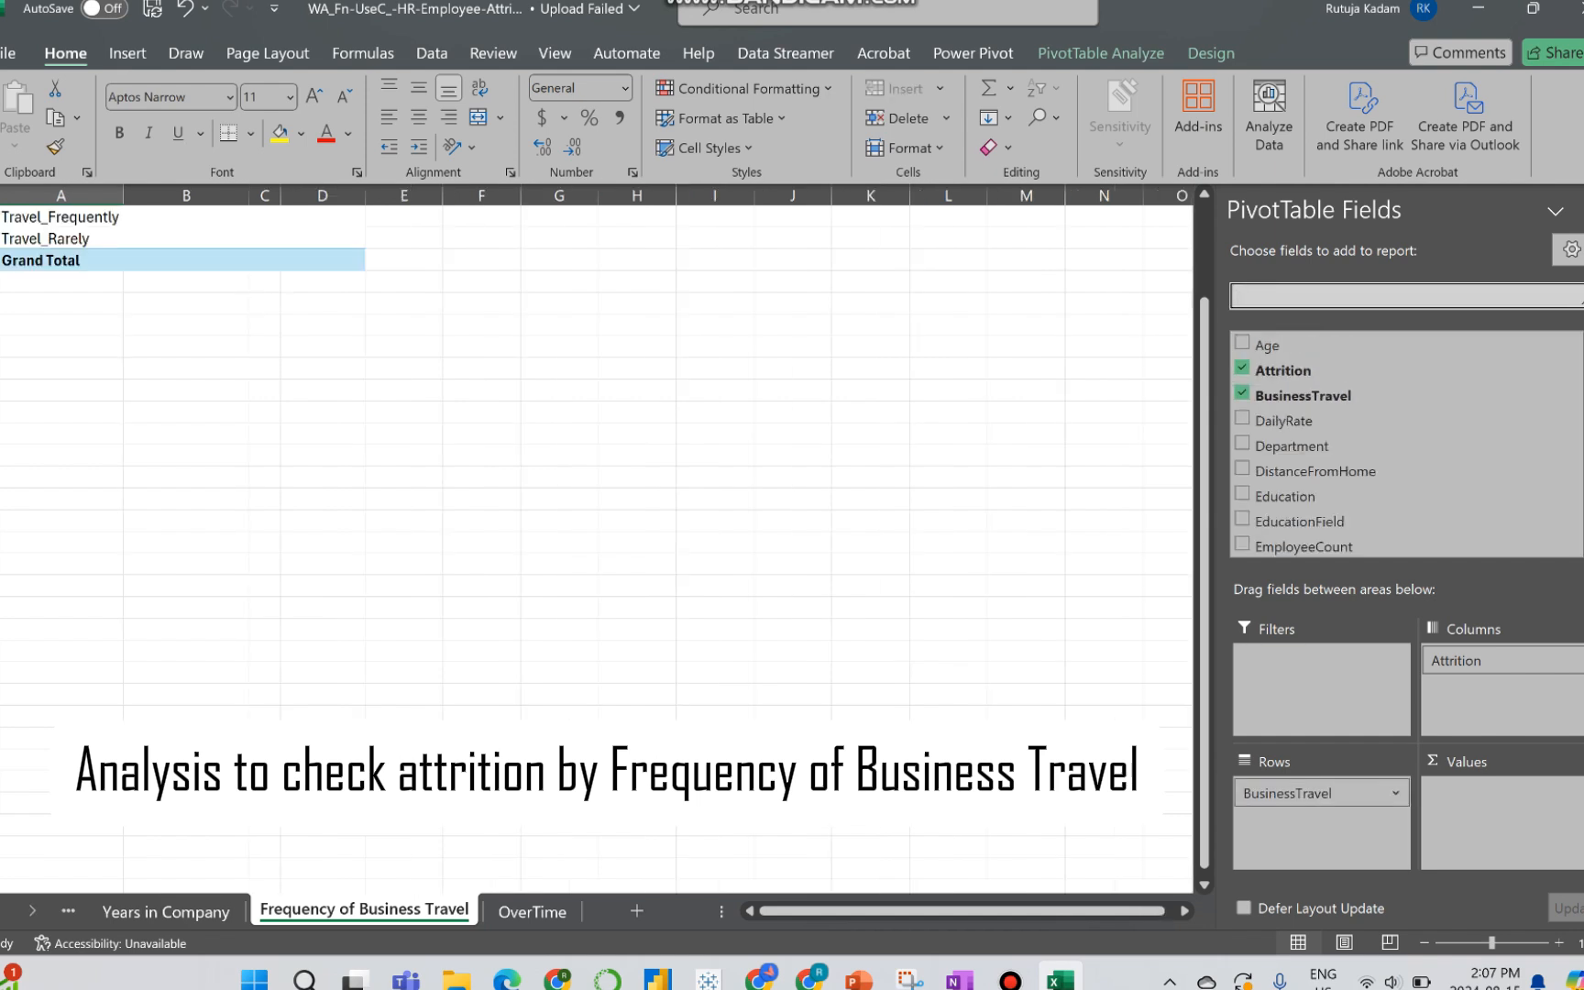
pyautogui.moveTo(1301, 370); pyautogui.dragTo(1496, 816)
pyautogui.scroll(2, 596, 529)
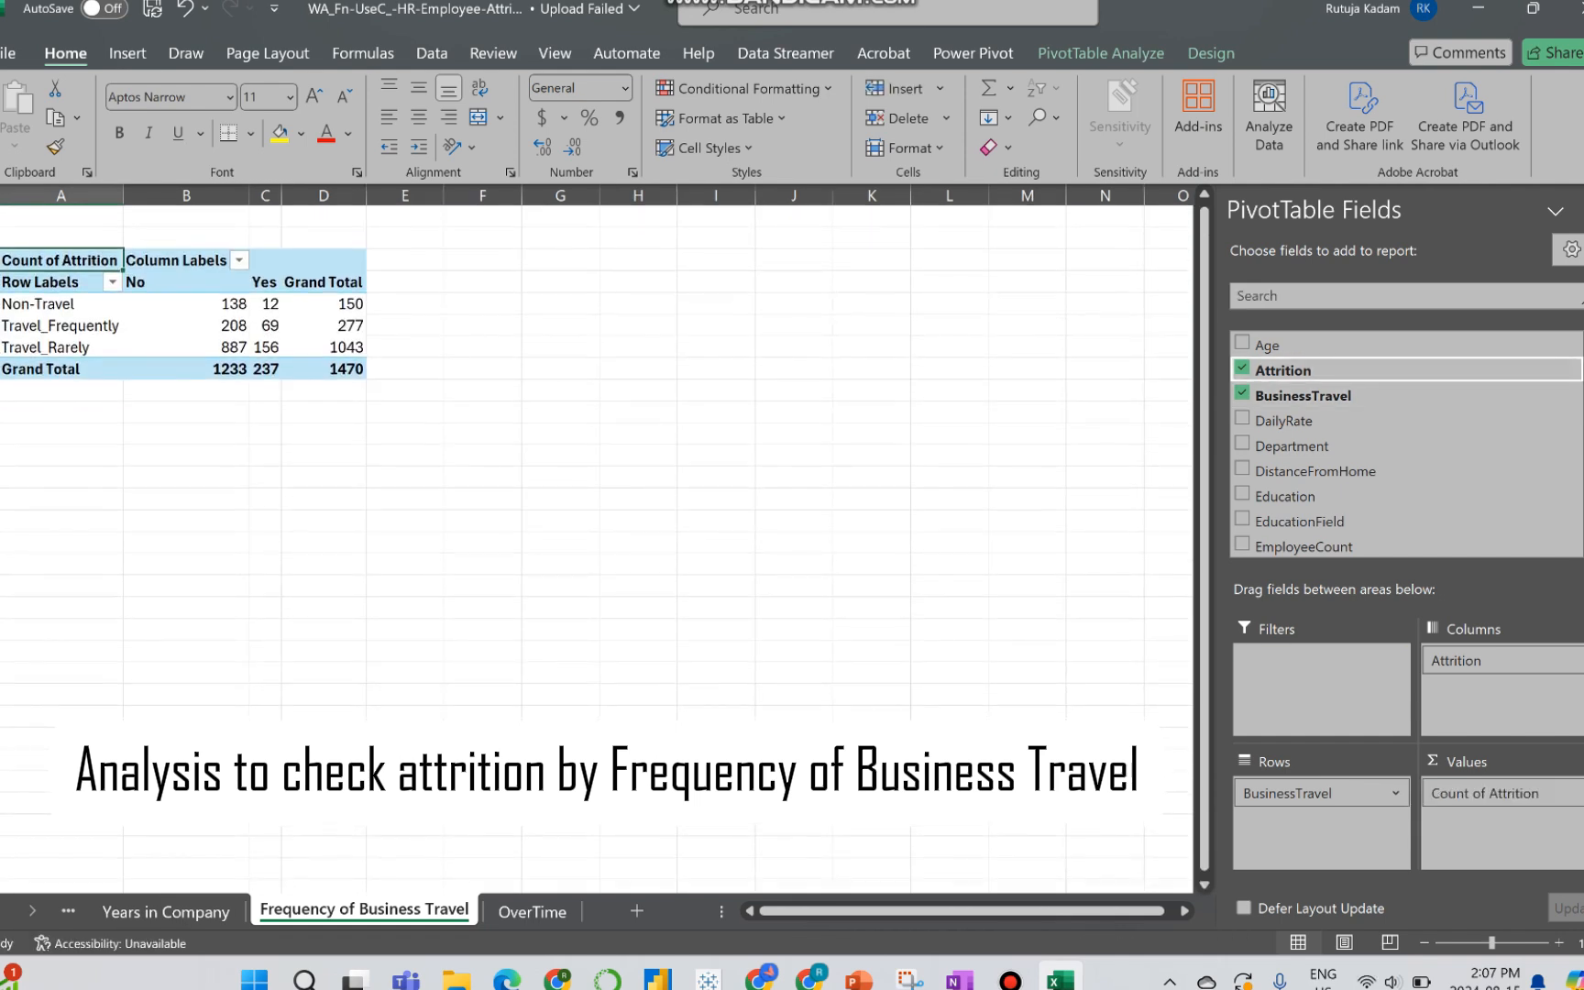
# Step: Insert a Clustered Bar PivotChart from the business travel PivotTable and move it up beside the table
pyautogui.click(266, 326)
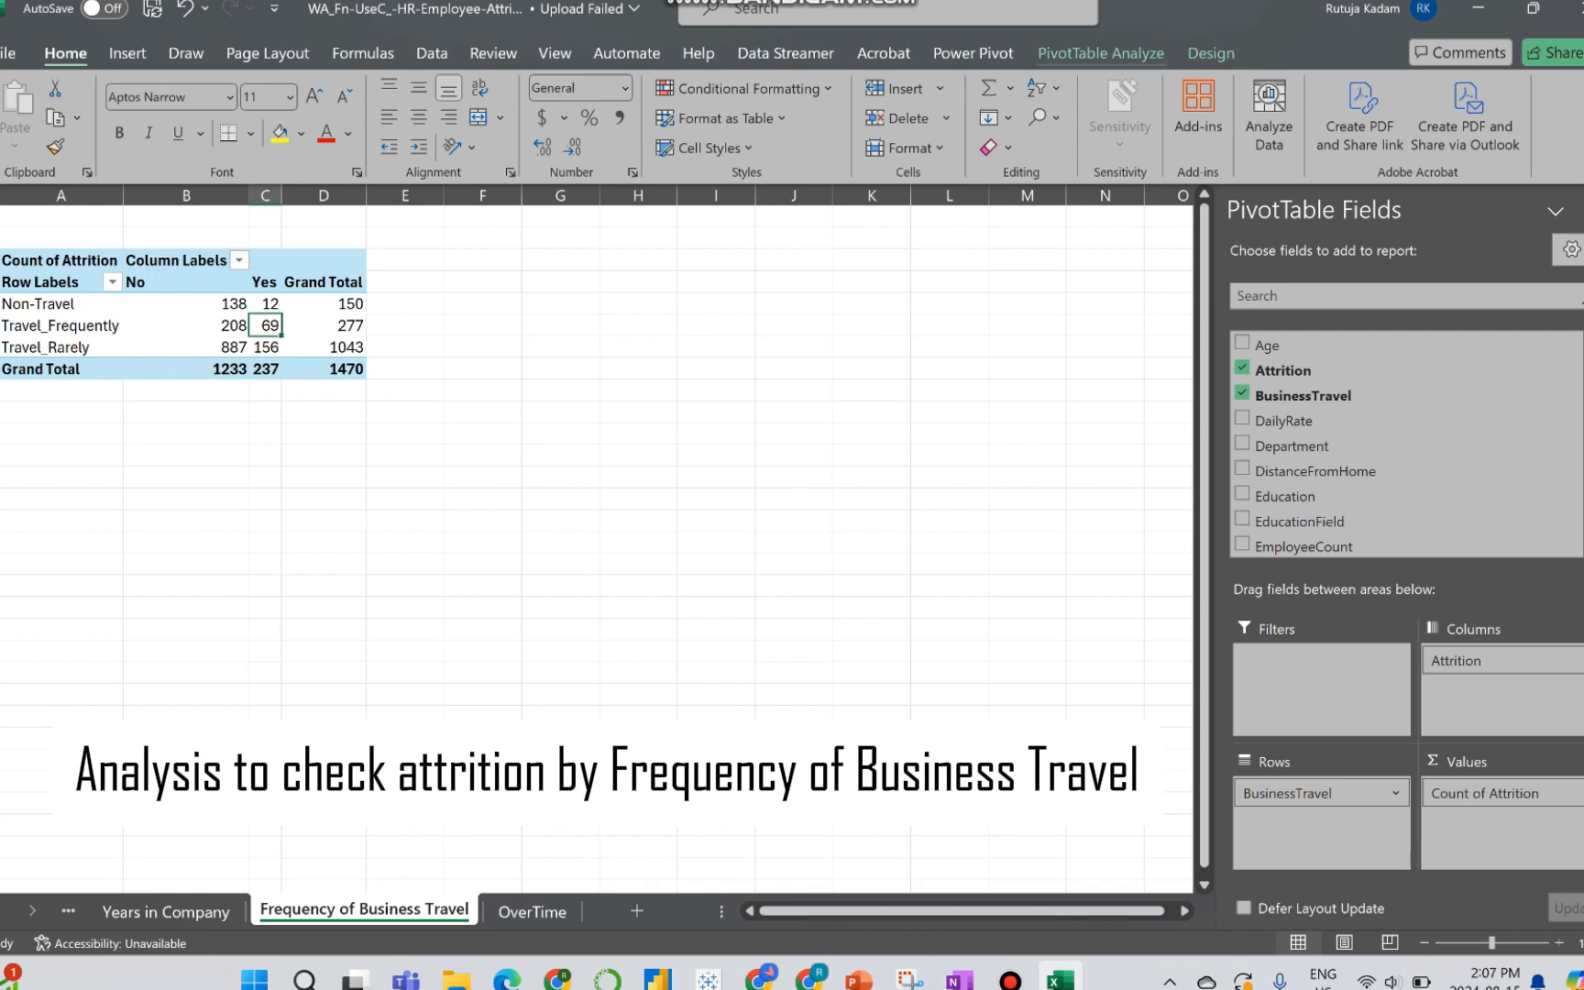
pyautogui.click(1100, 53)
pyautogui.click(1282, 114)
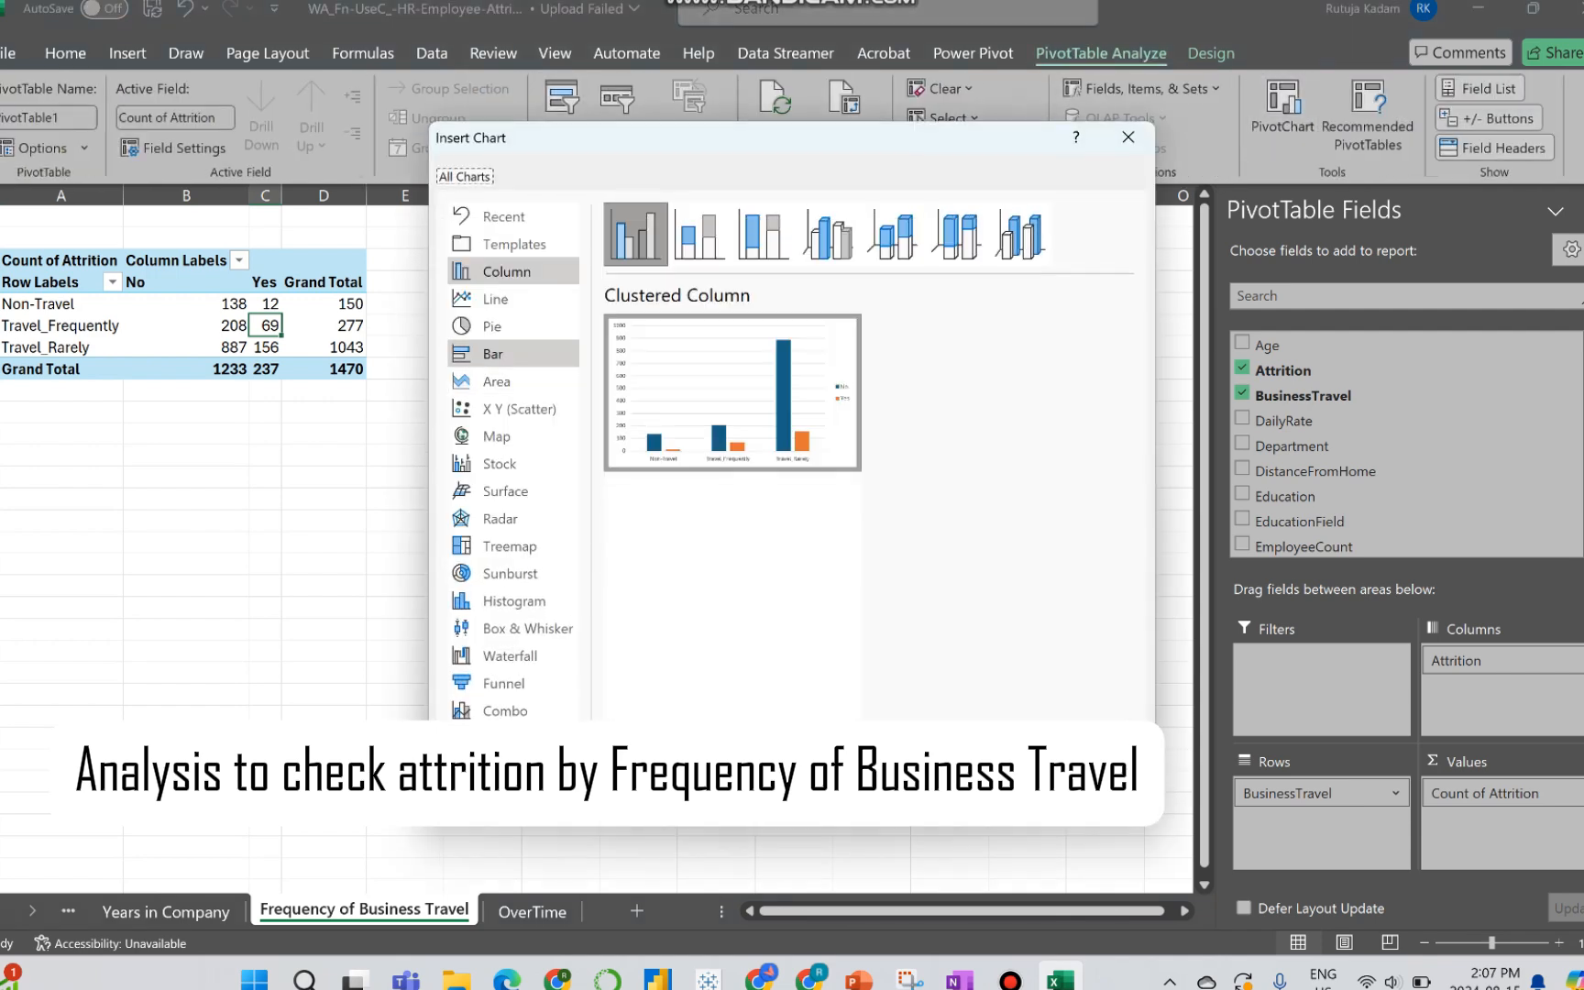
pyautogui.click(493, 354)
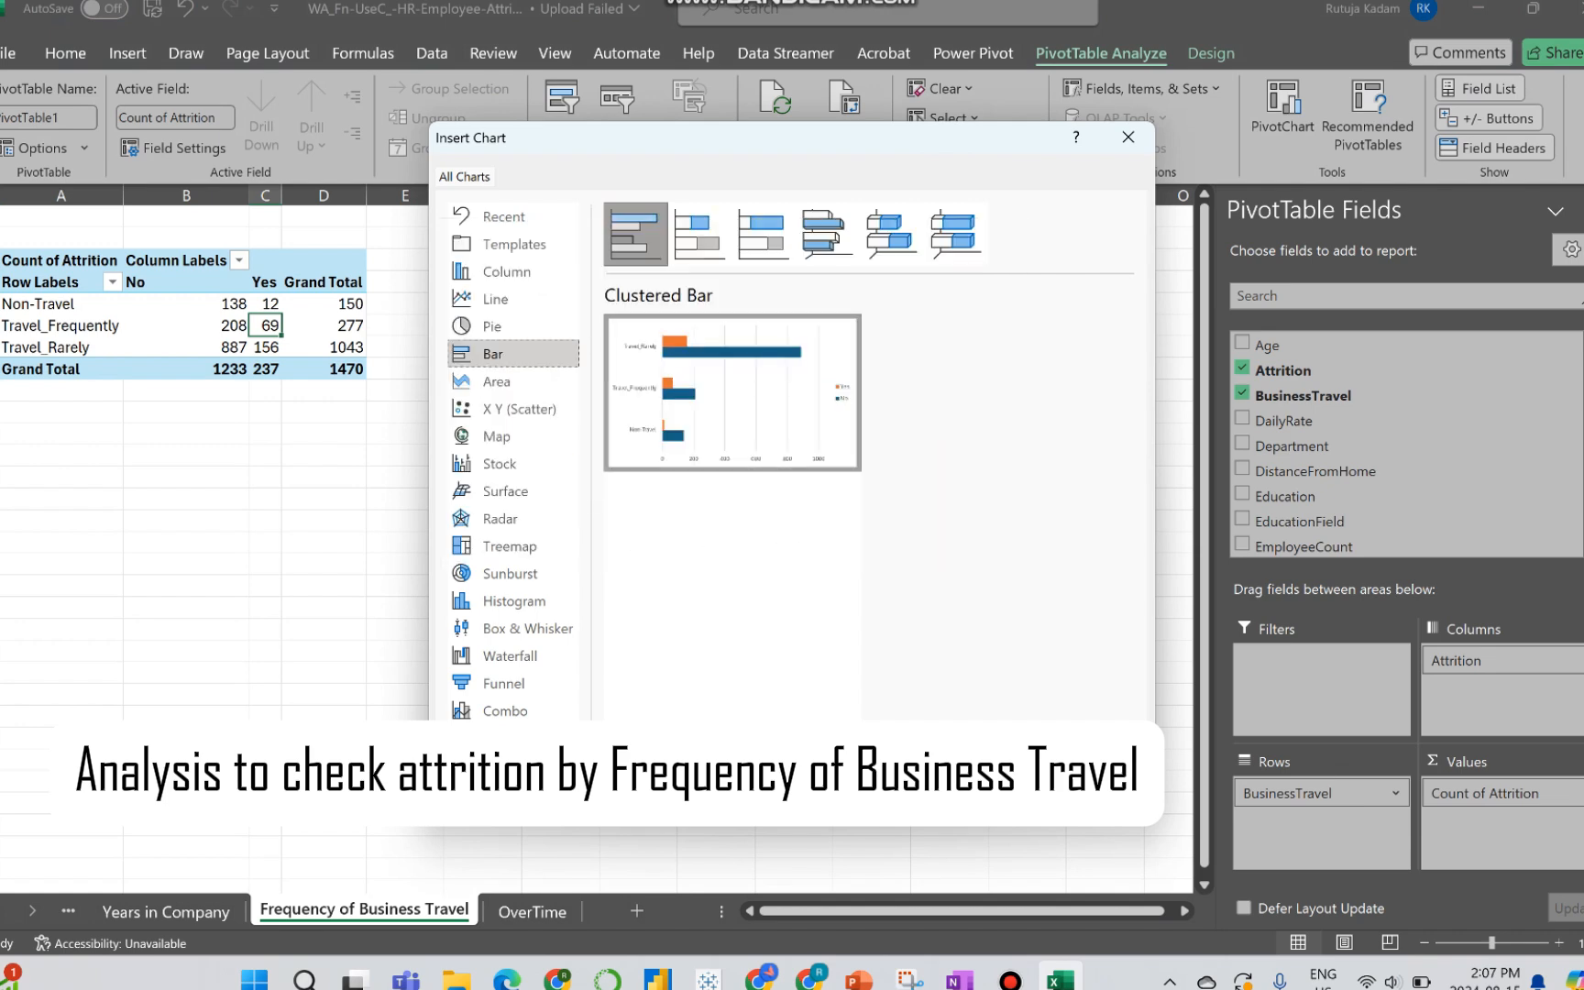
pyautogui.click(1007, 801)
pyautogui.moveTo(733, 408); pyautogui.dragTo(854, 270)
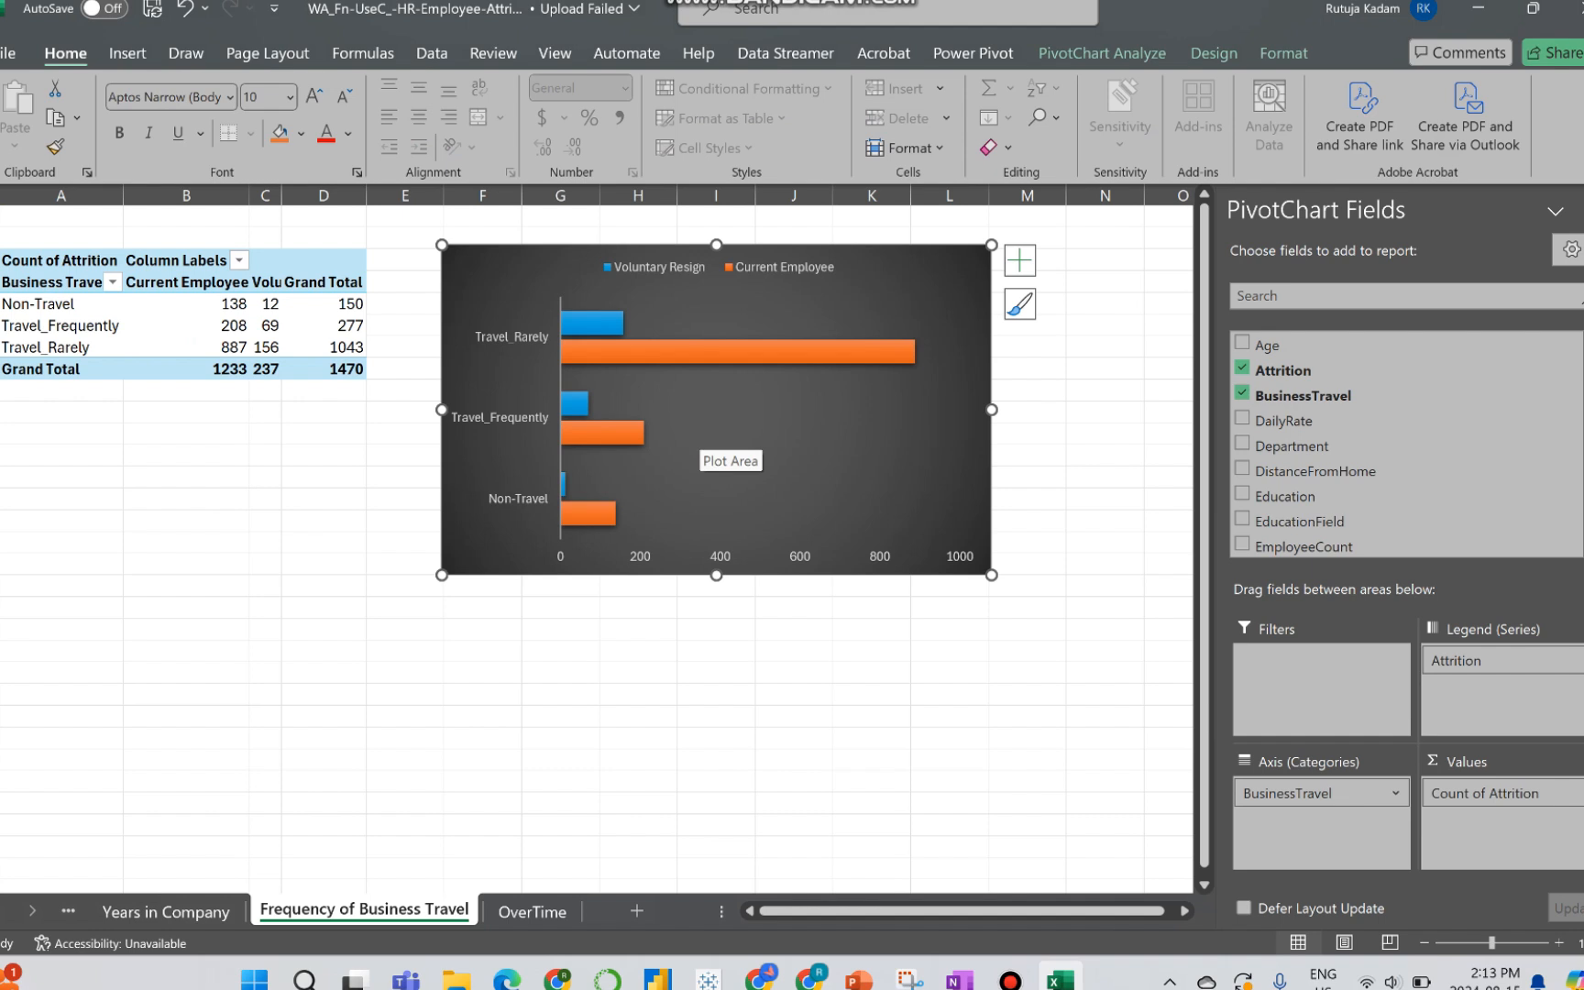
# Step: On the OverTime sheet, build the PivotTable with Attrition as columns, OverTime as rows and the count of BusinessTravel as values
pyautogui.click(533, 911)
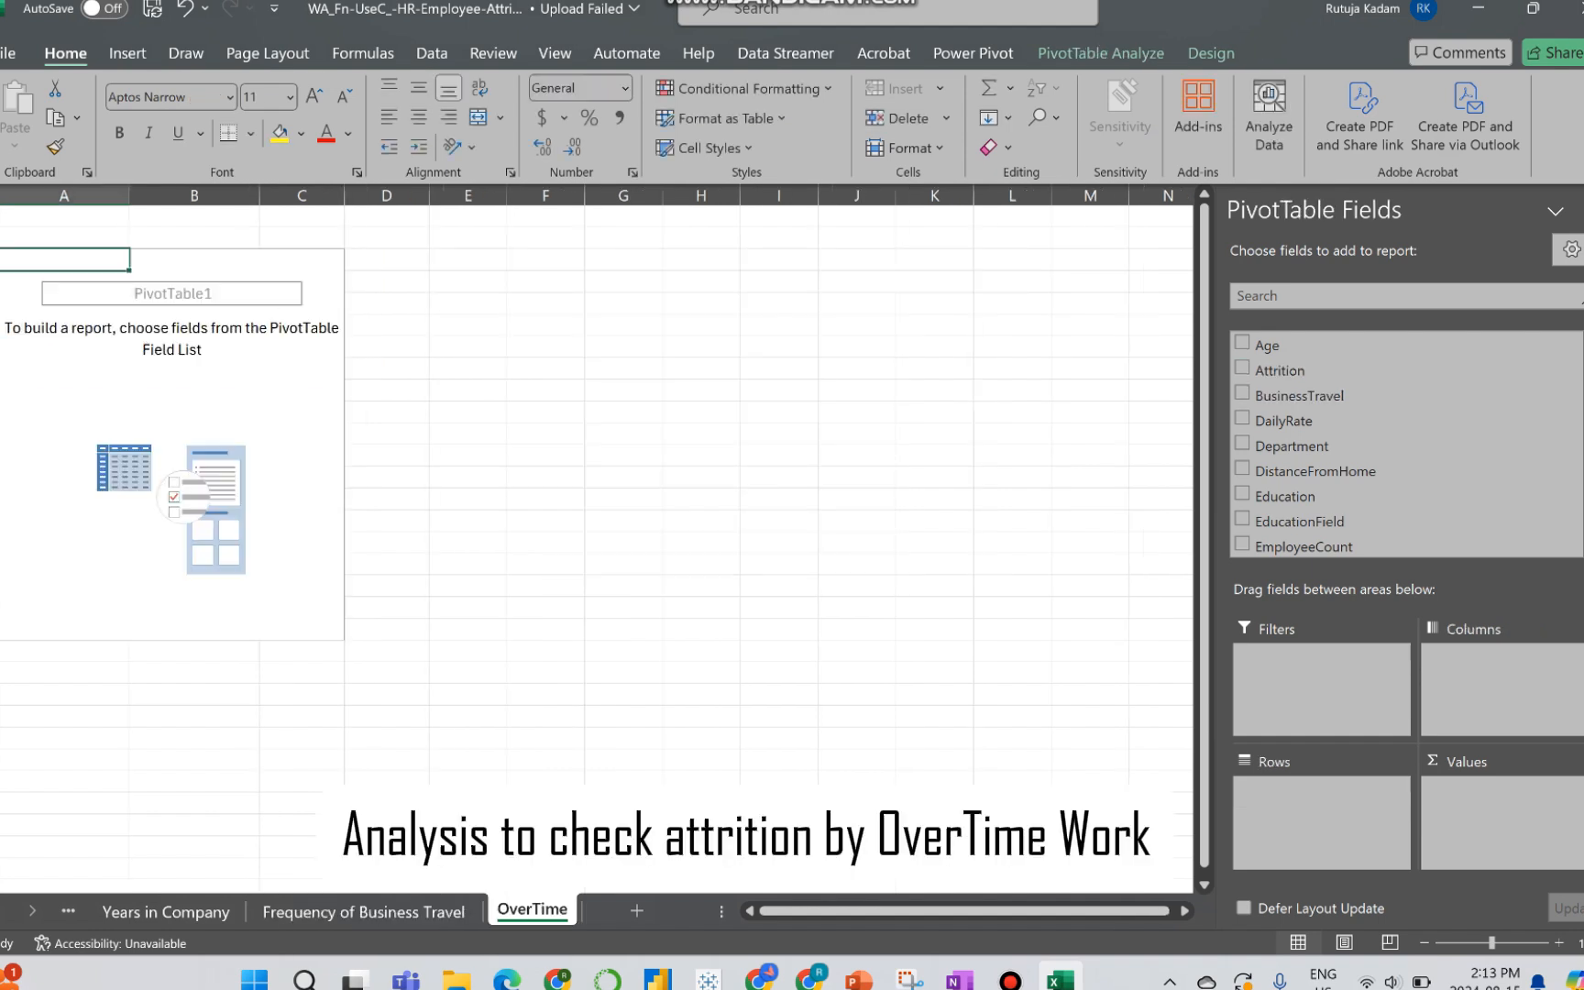
pyautogui.moveTo(1280, 370); pyautogui.dragTo(1500, 682)
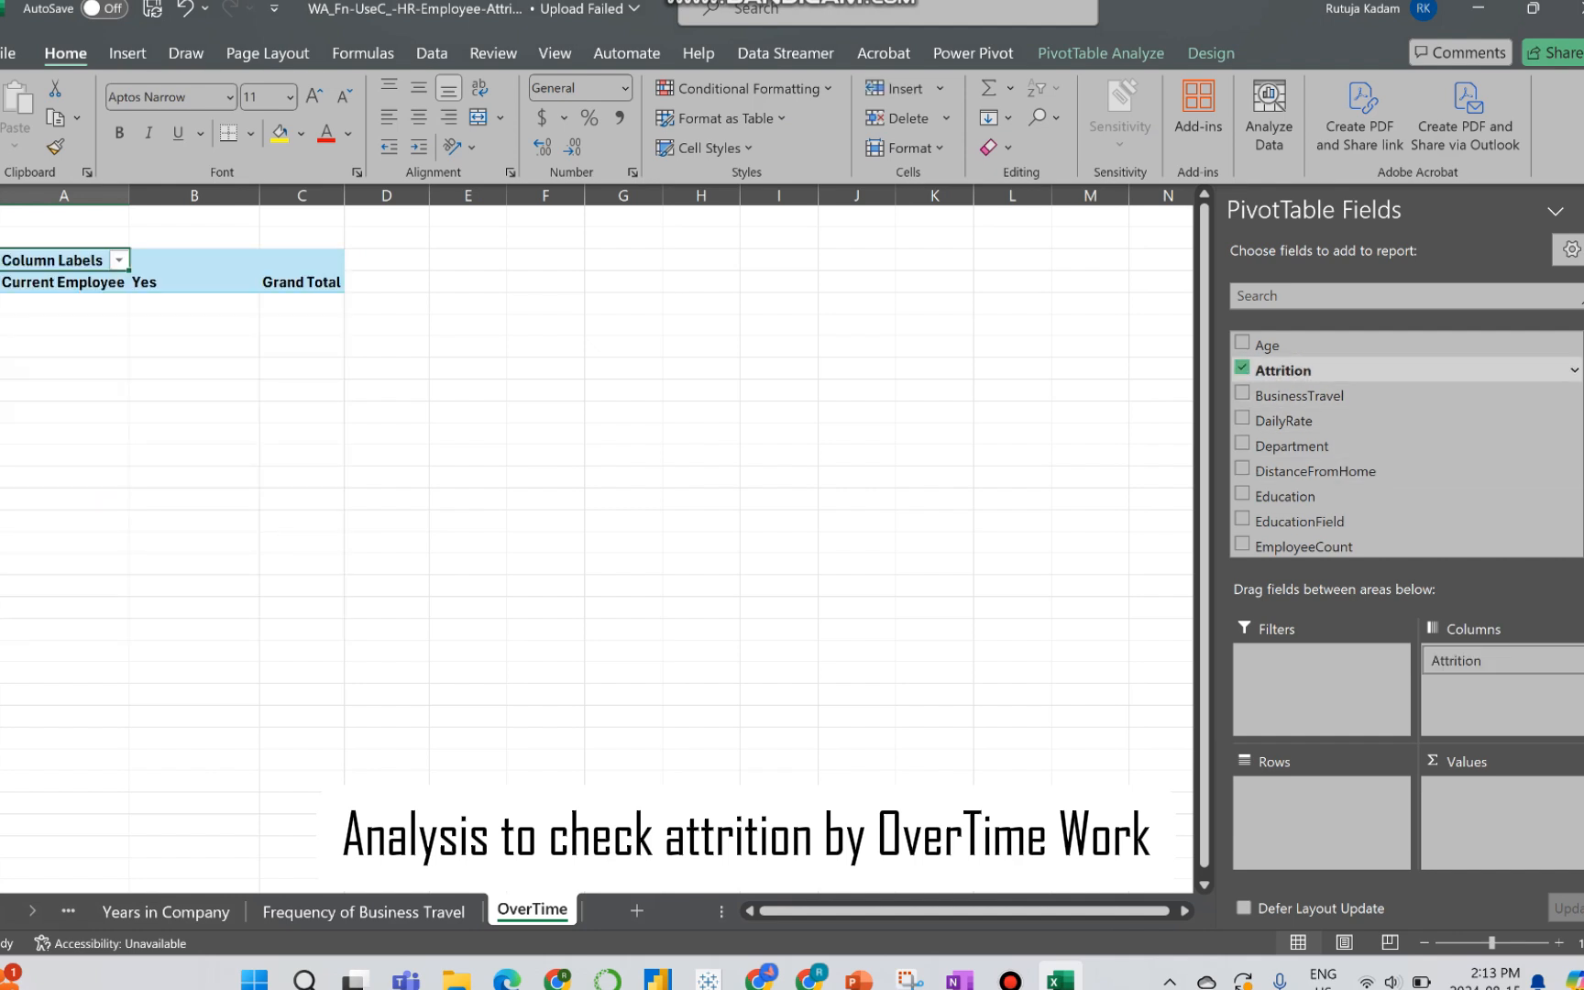
pyautogui.moveTo(1283, 373); pyautogui.dragTo(1499, 797)
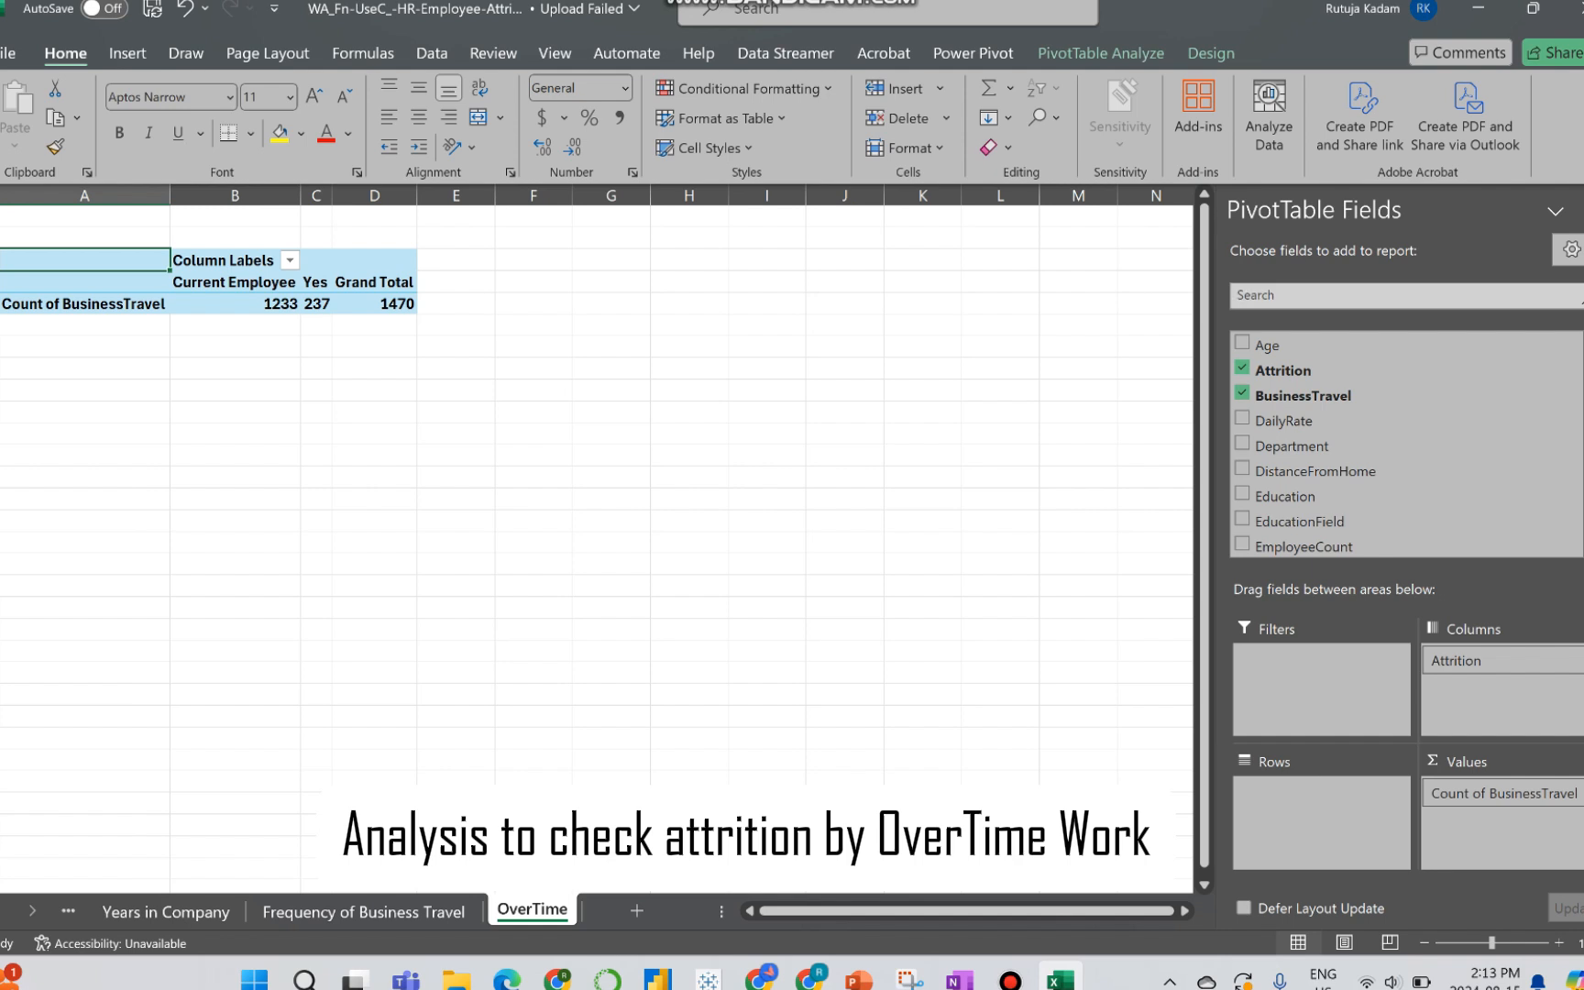
pyautogui.write('over')
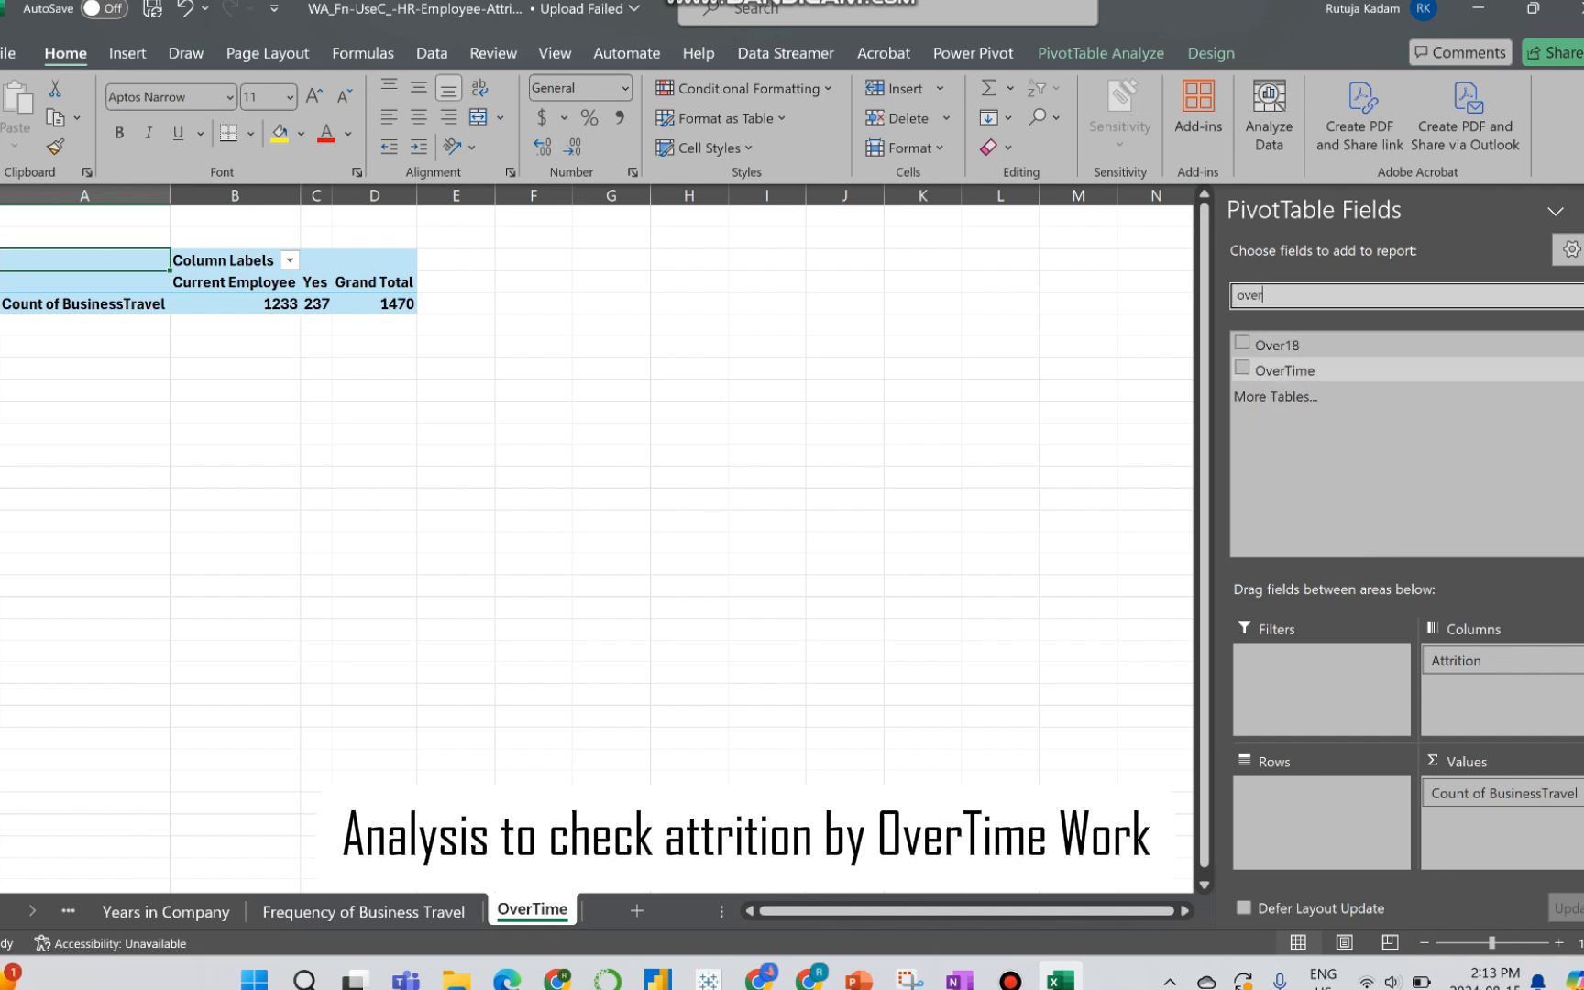
pyautogui.moveTo(1285, 371); pyautogui.dragTo(1316, 812)
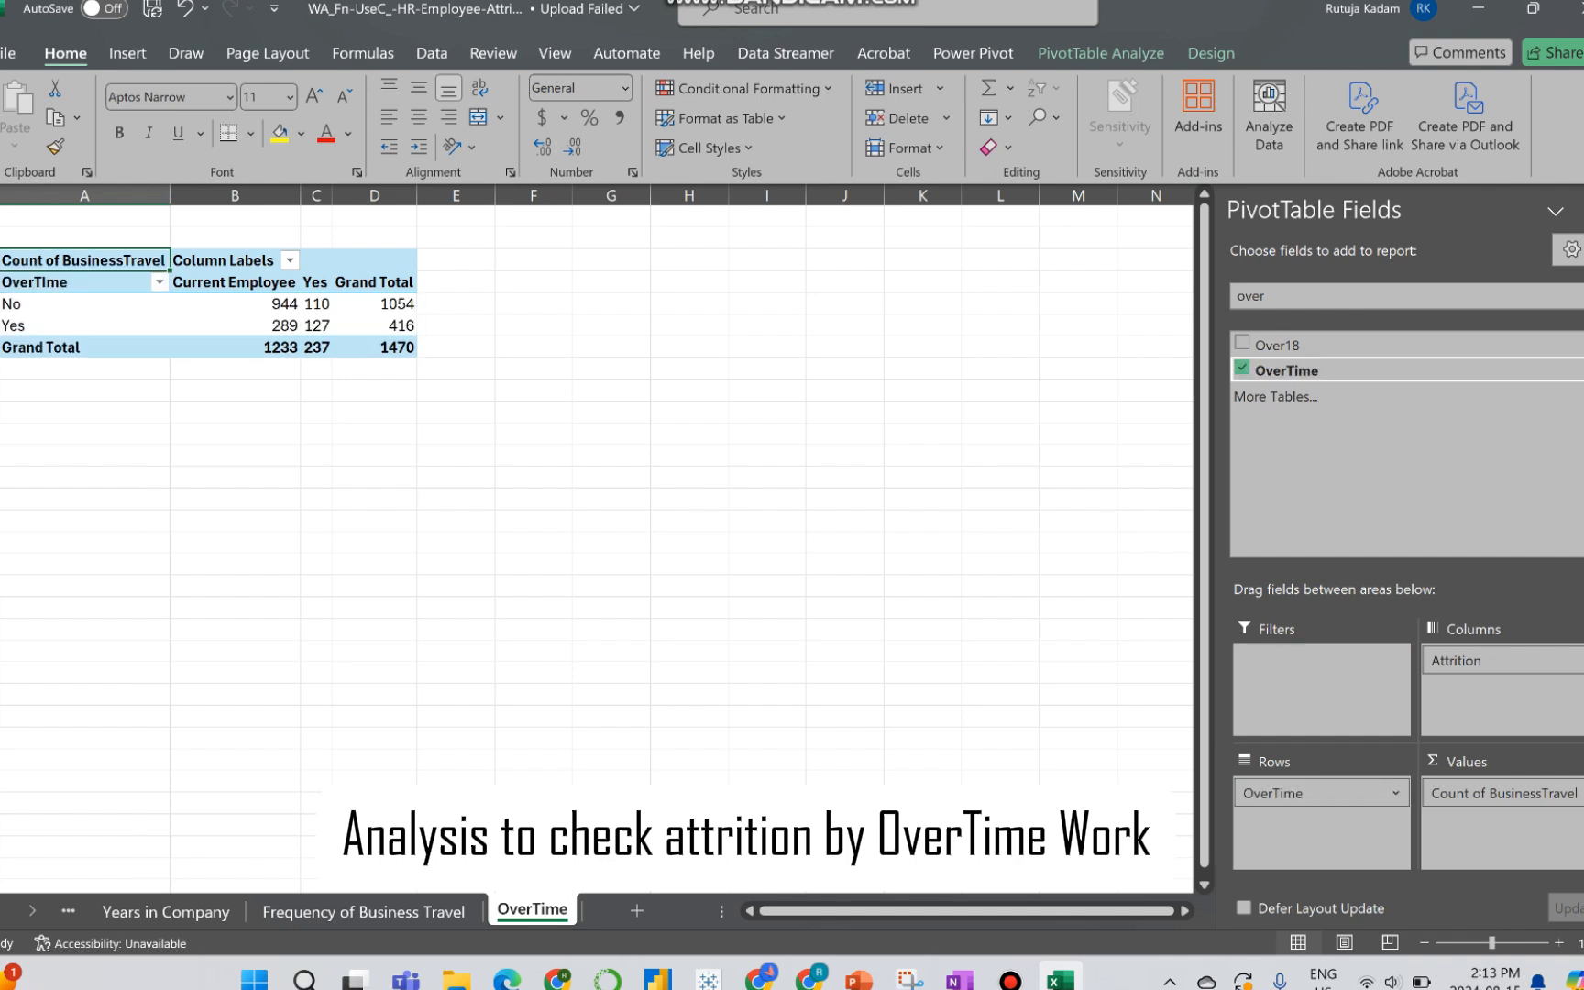
pyautogui.click(225, 303)
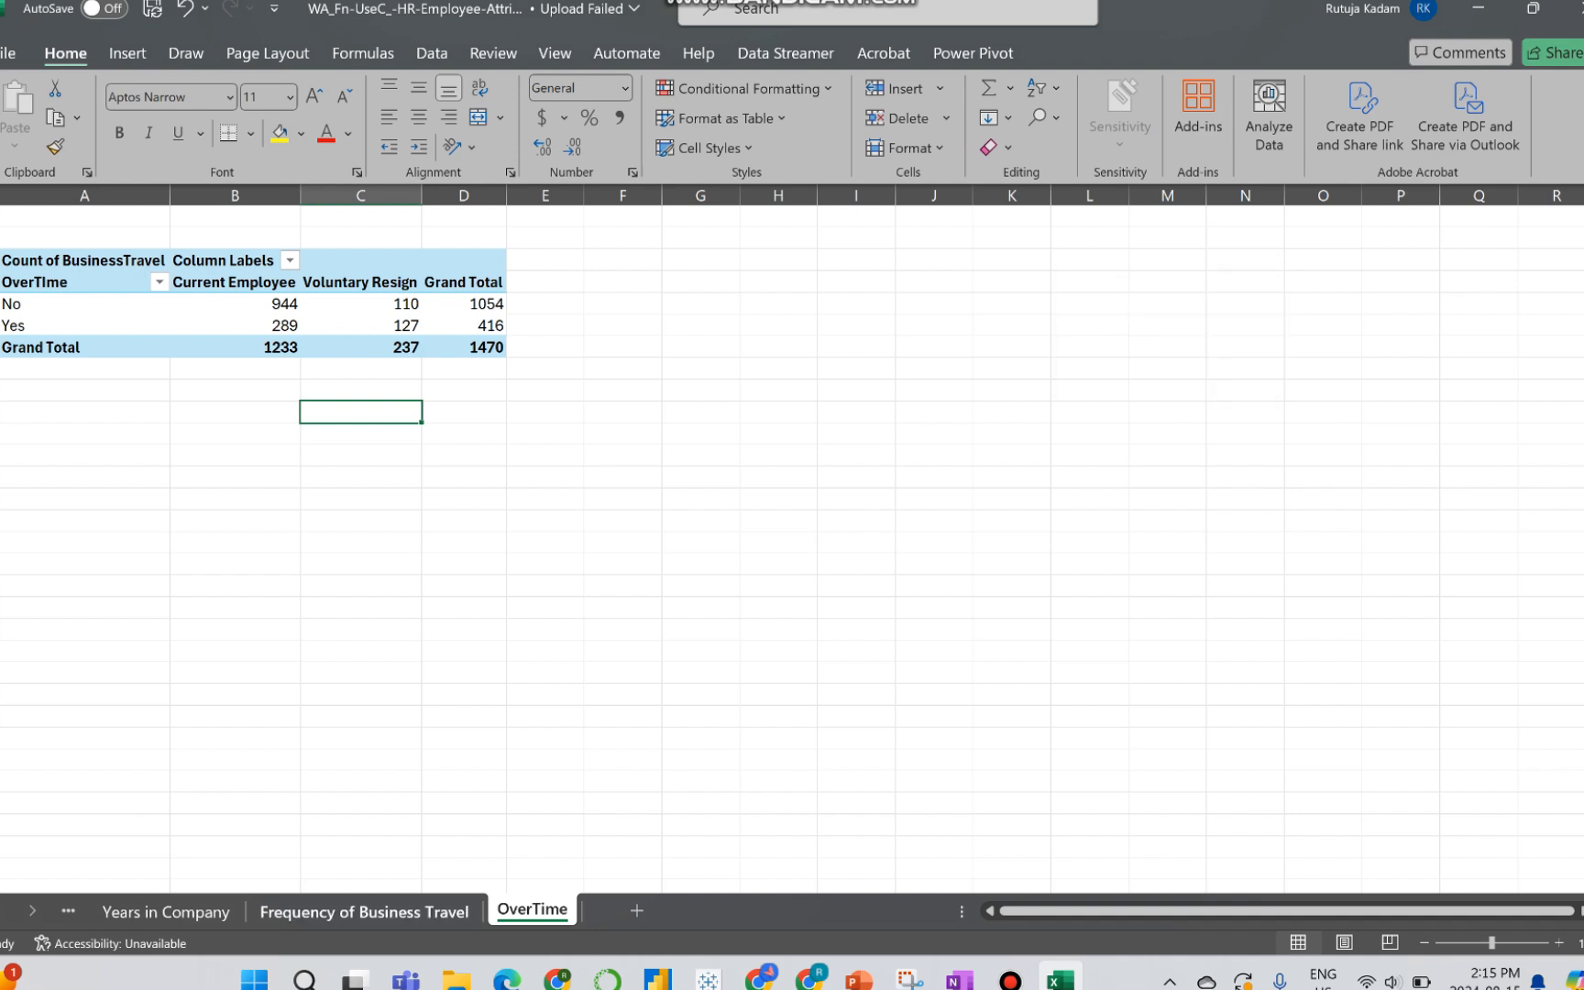
# Step: On the Frequency of Business Travel sheet, add a title to the bar chart reading "Attrition By Business Travel"
pyautogui.click(364, 911)
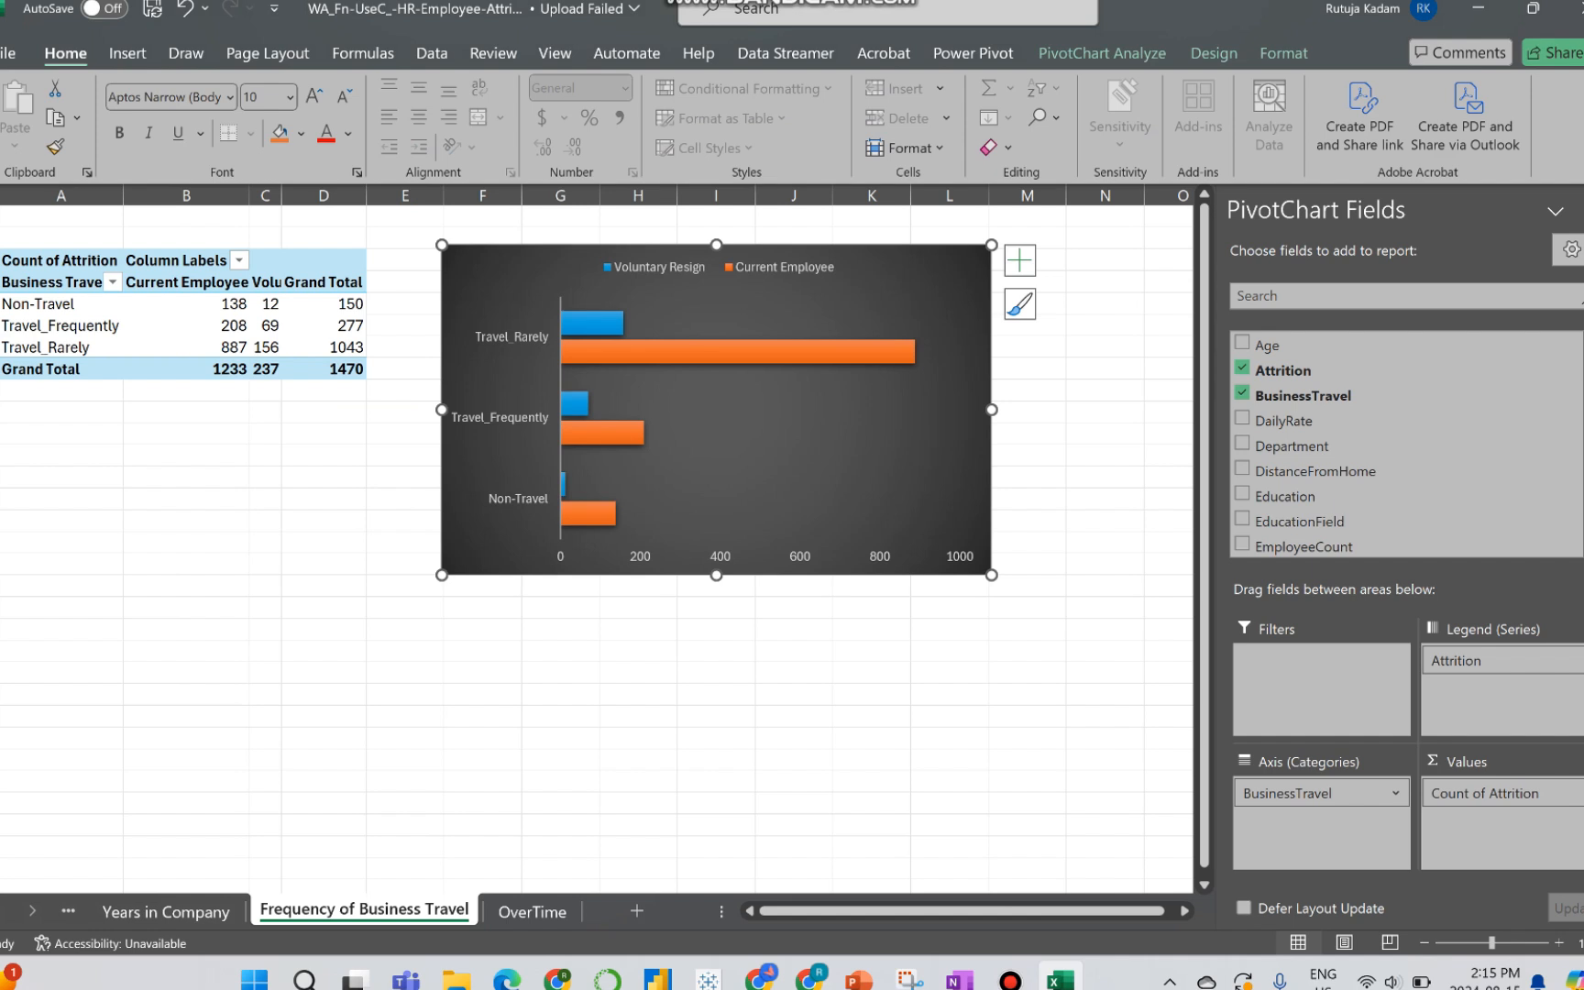
pyautogui.click(1019, 260)
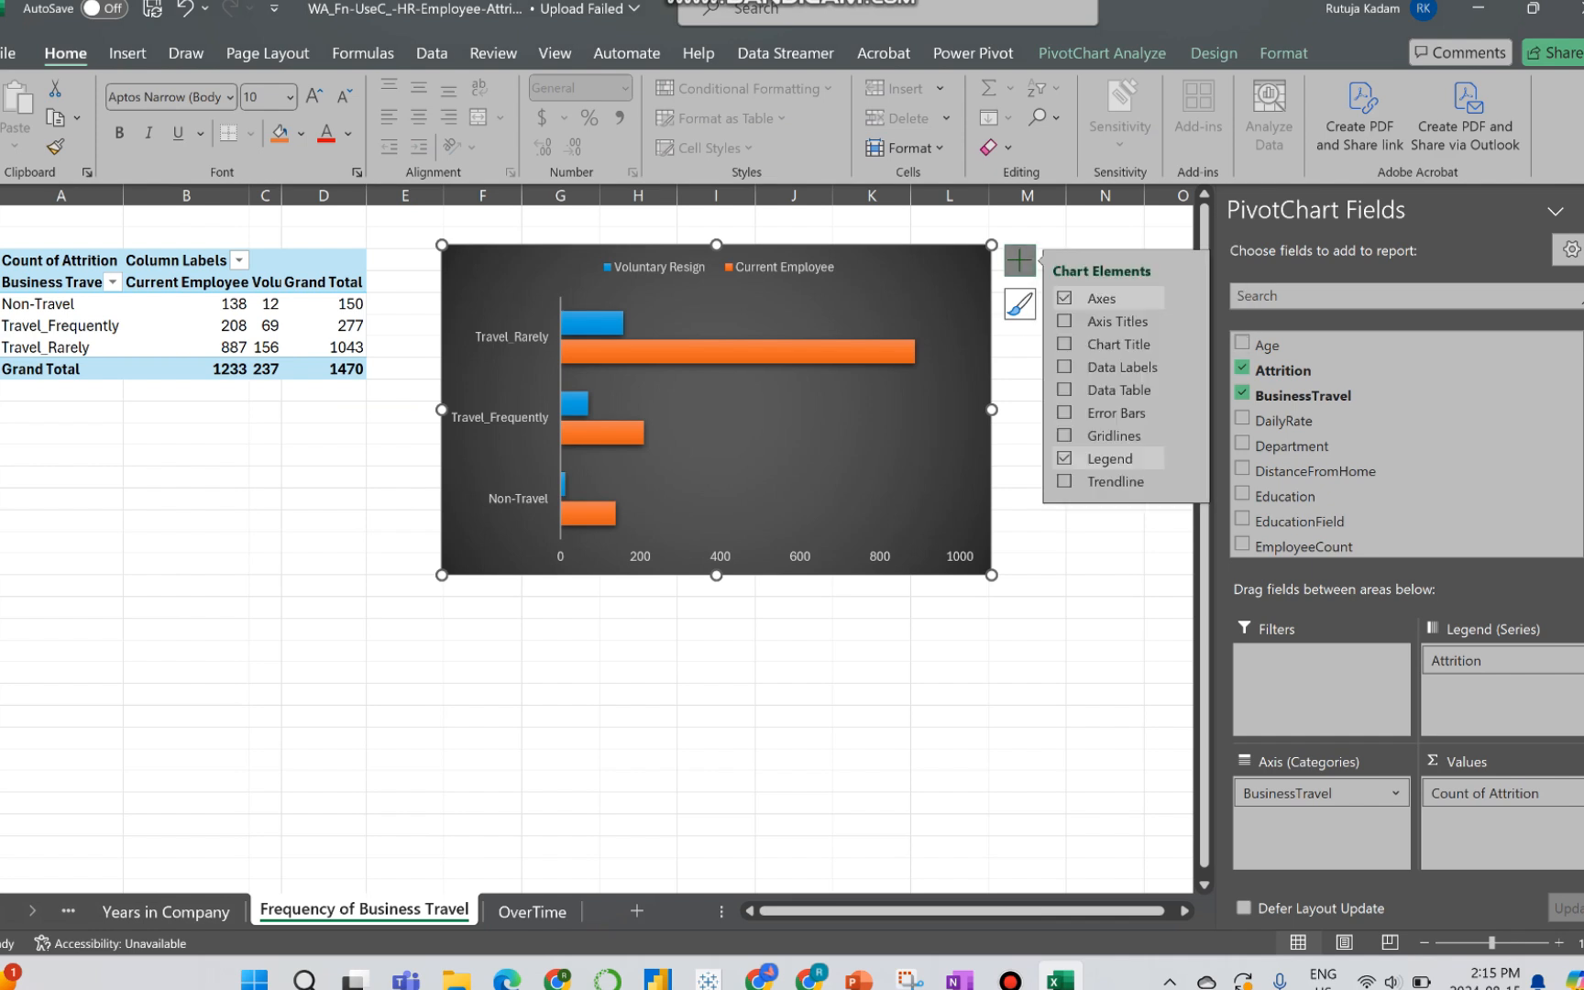
pyautogui.click(1064, 344)
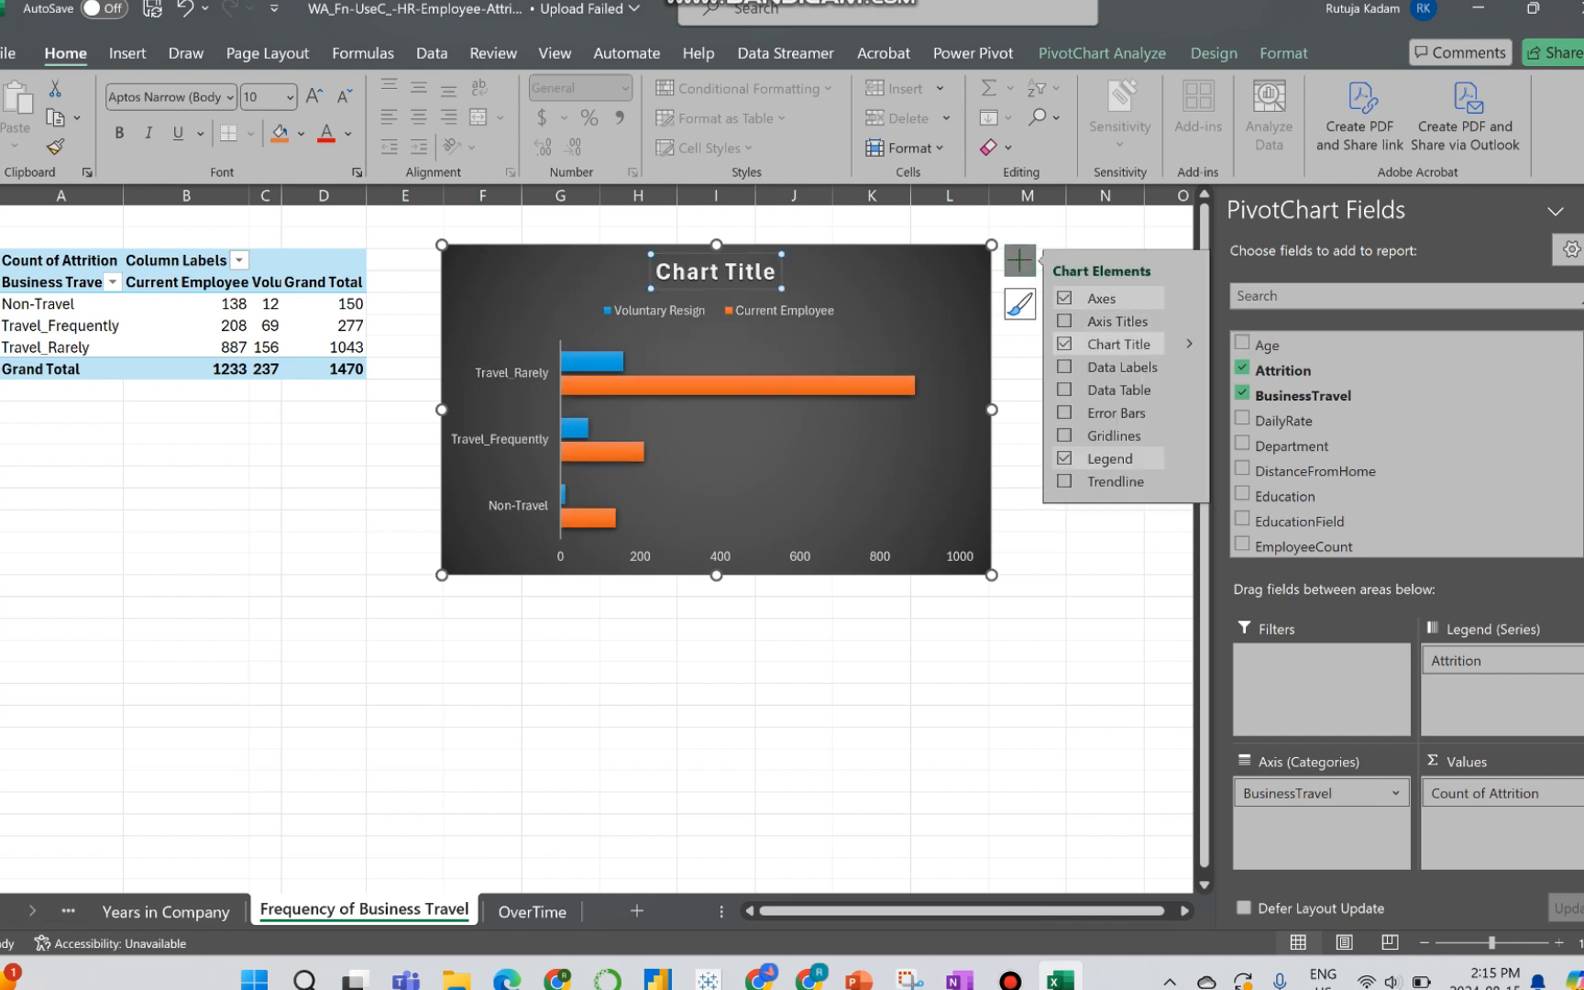
pyautogui.click(761, 270)
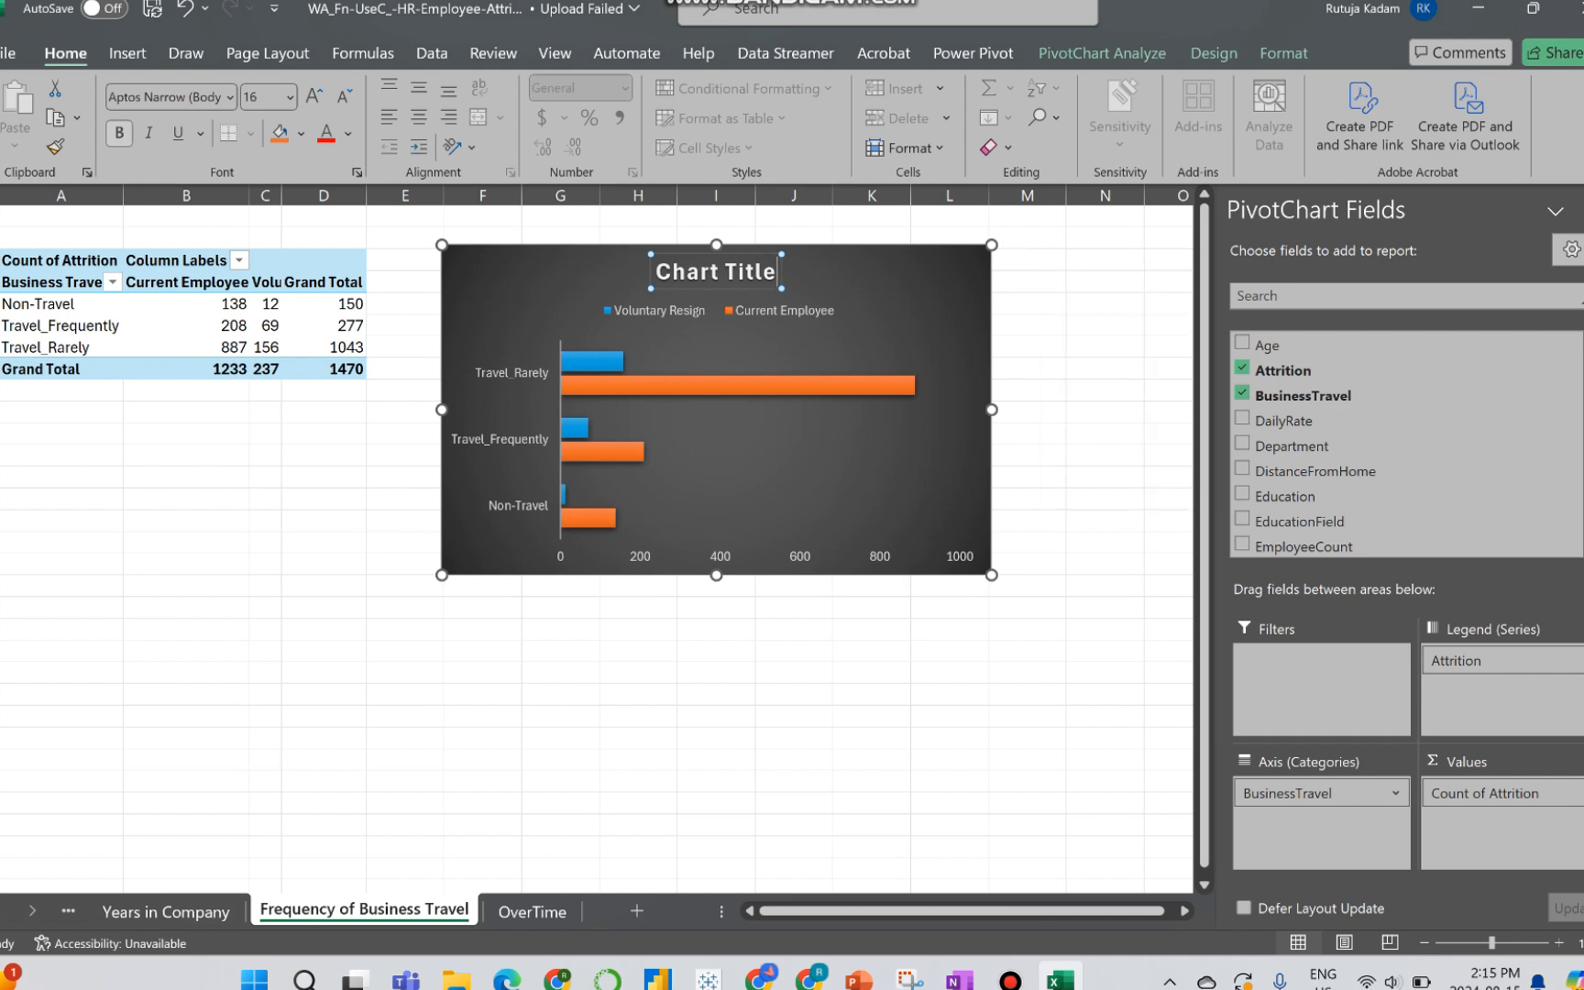
pyautogui.press('BackSpace')
pyautogui.press('BackSpace')
pyautogui.press('BackSpace')
pyautogui.press('BackSpace')
pyautogui.press('BackSpace')
pyautogui.press('BackSpace')
pyautogui.press('BackSpace')
pyautogui.press('BackSpace')
pyautogui.press('BackSpace')
pyautogui.press('BackSpace')
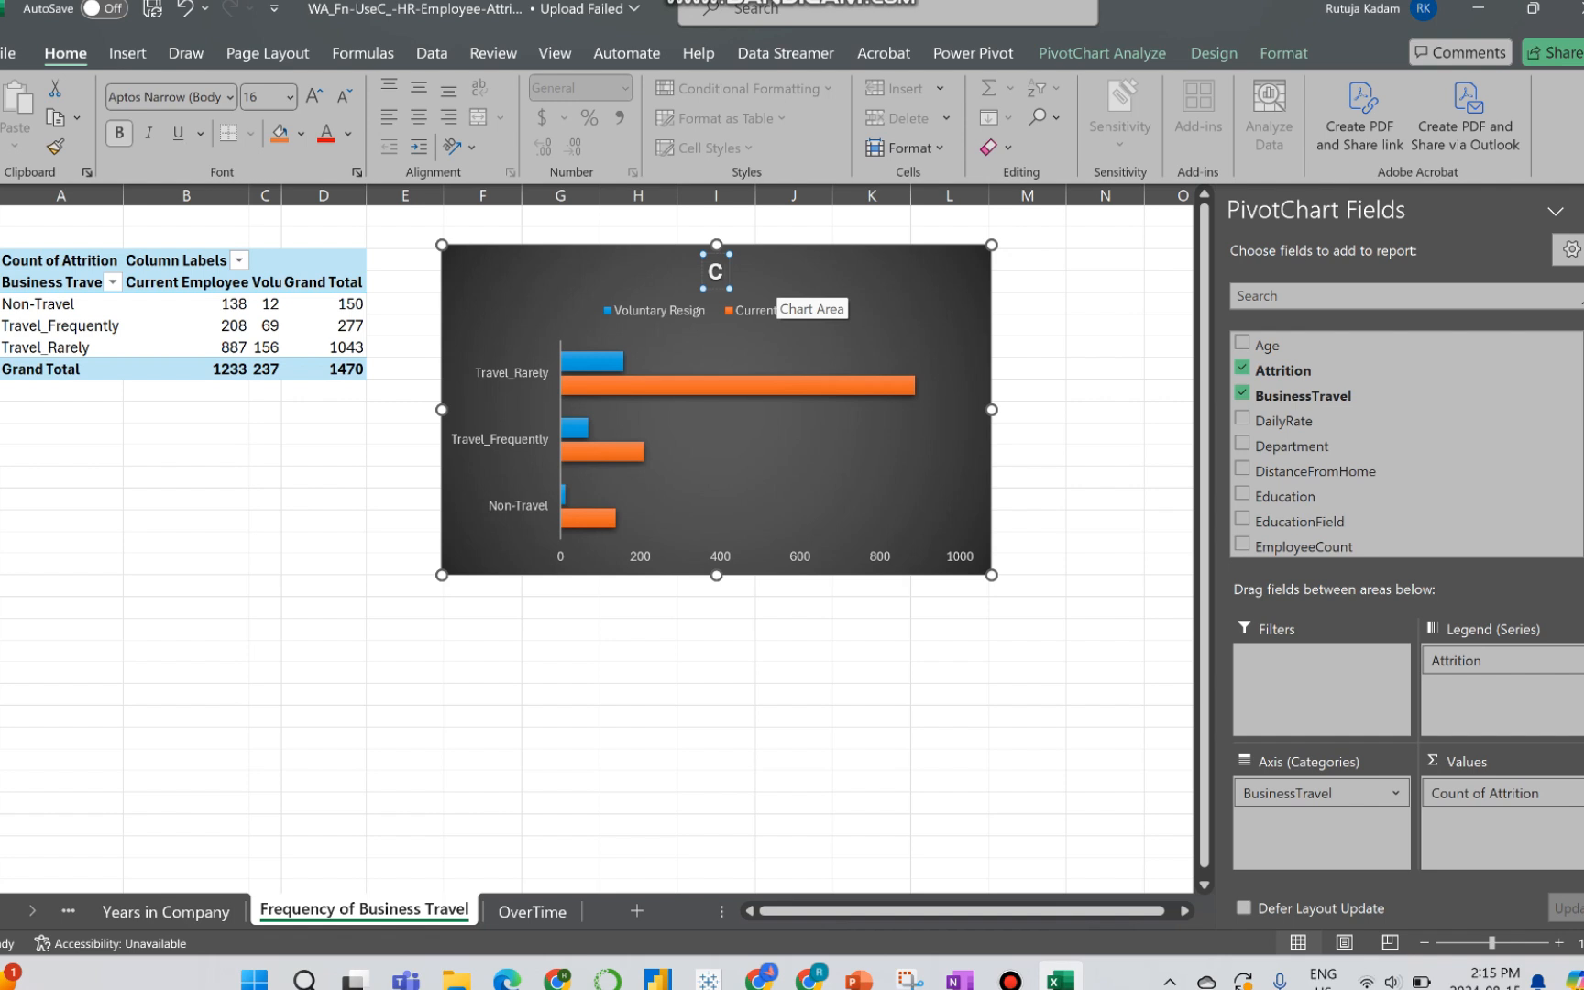
pyautogui.press('BackSpace')
pyautogui.write('Attrition By')
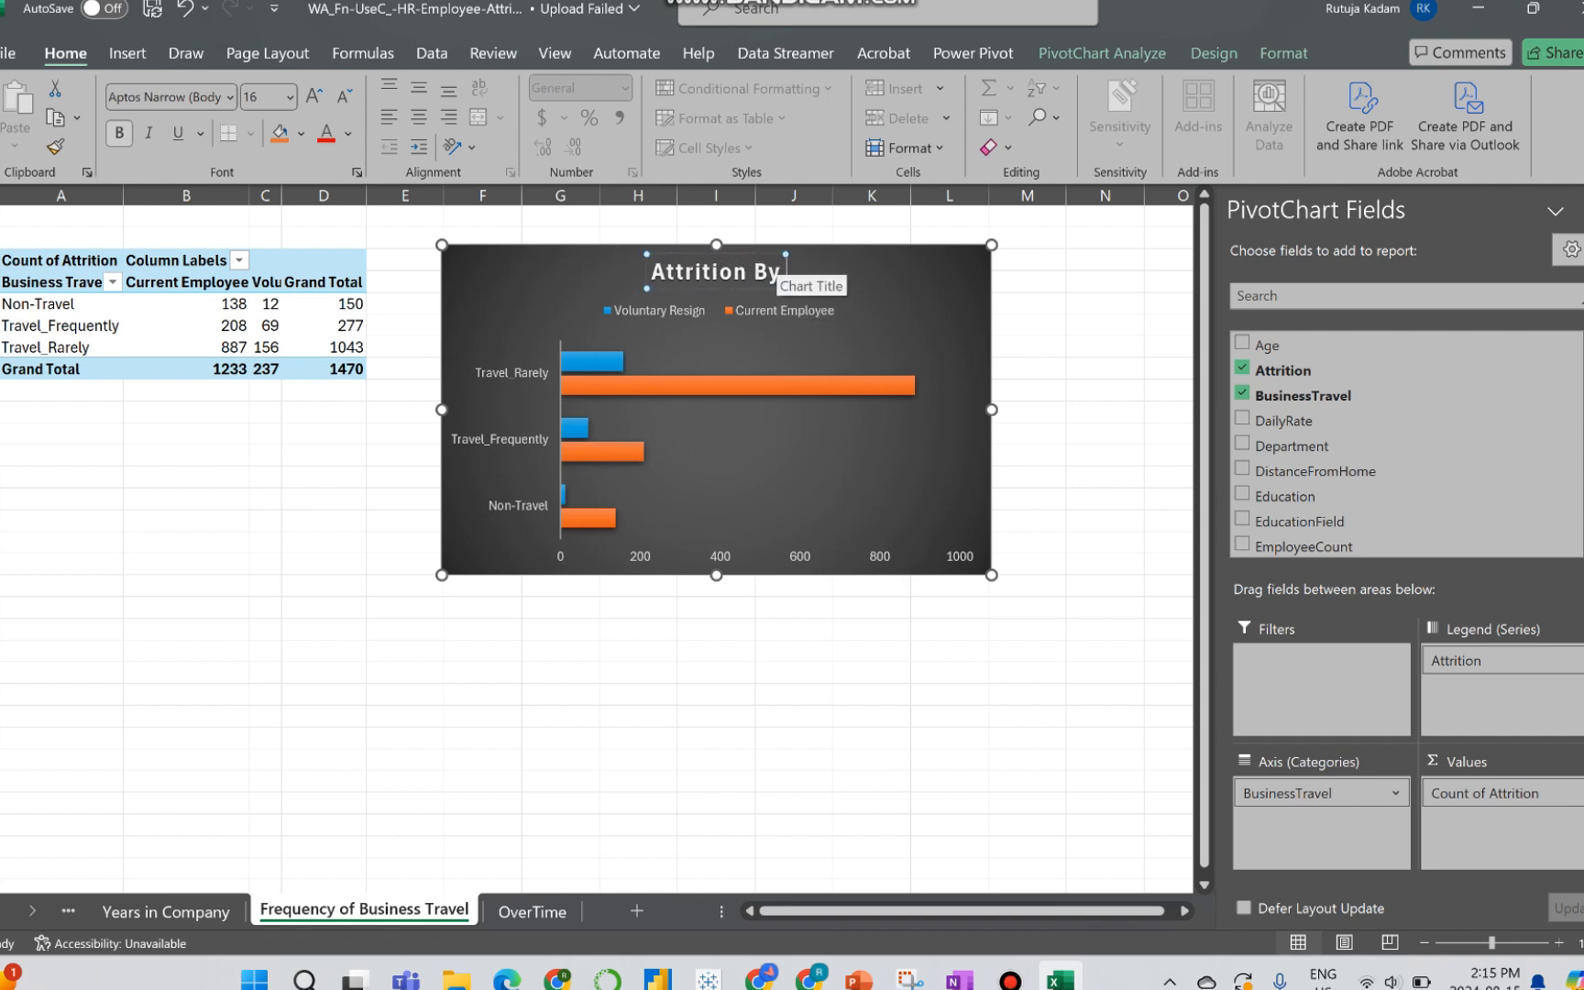
pyautogui.write(' Business')
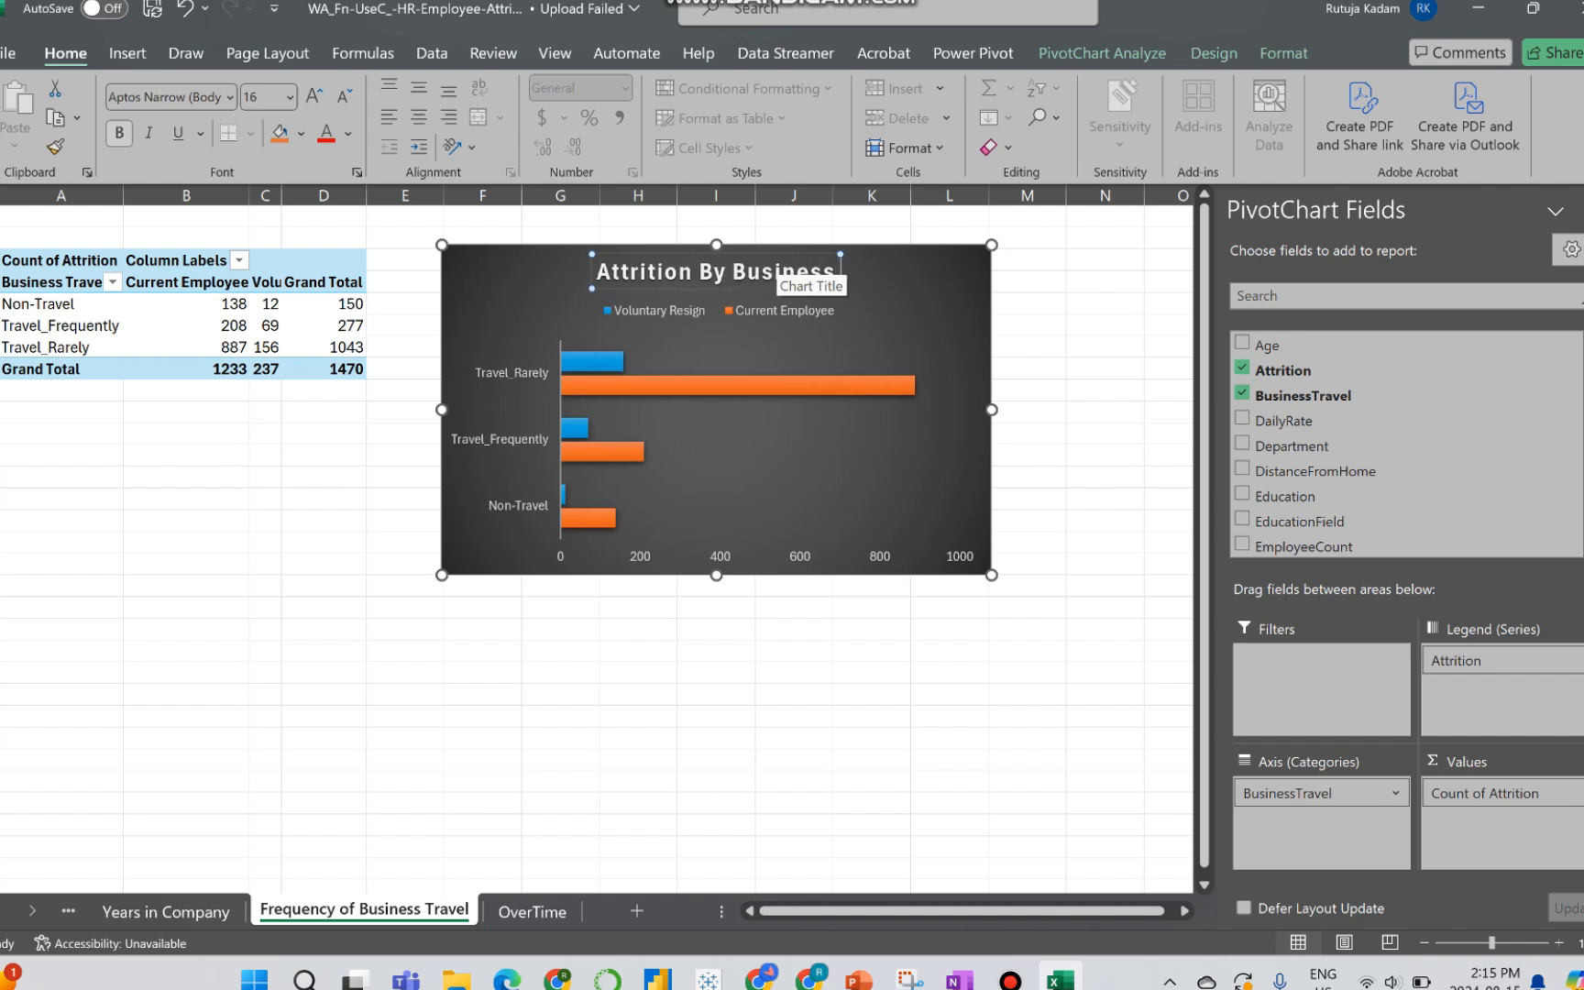
pyautogui.write(' Travel')
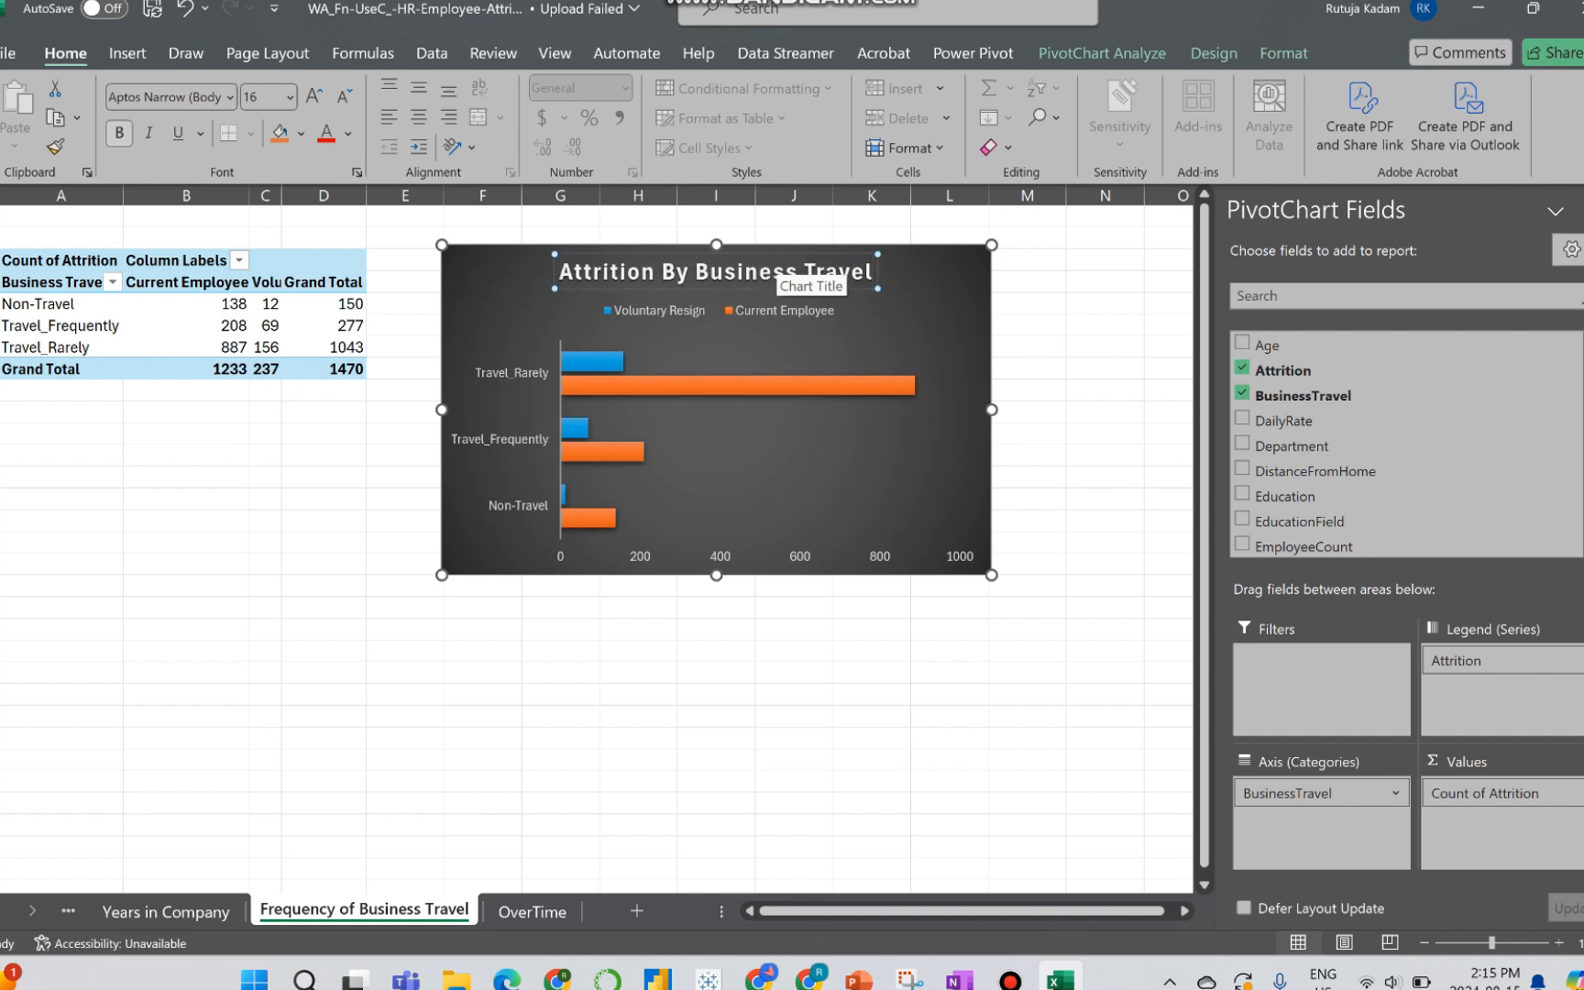
pyautogui.click(788, 463)
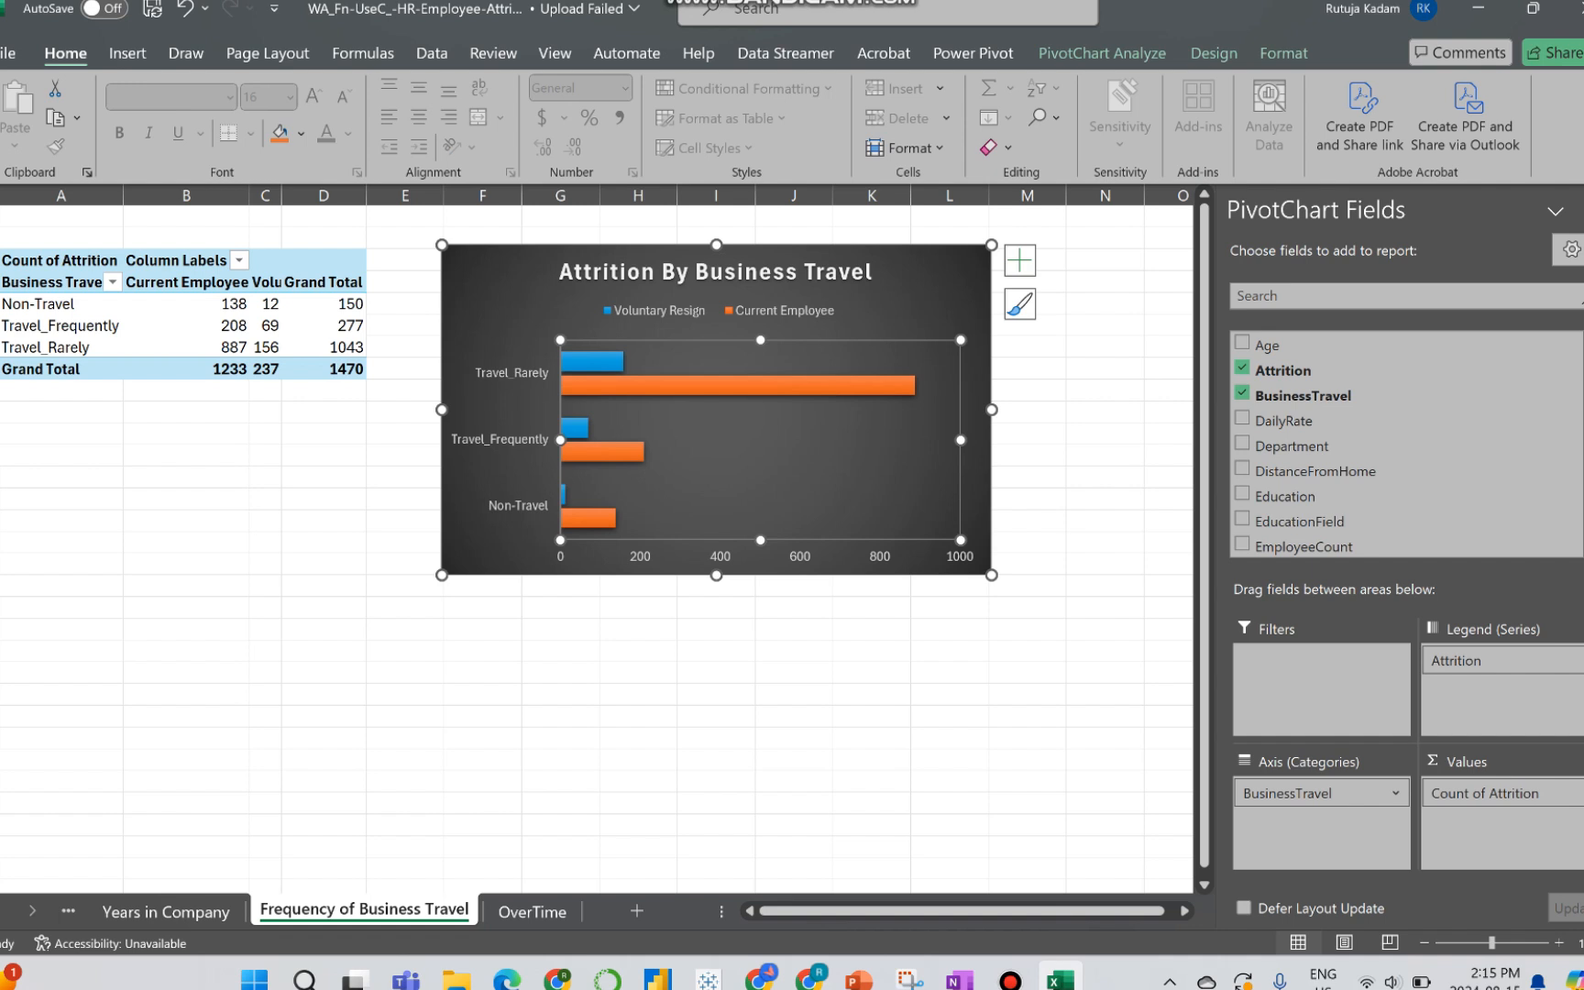
pyautogui.click(931, 302)
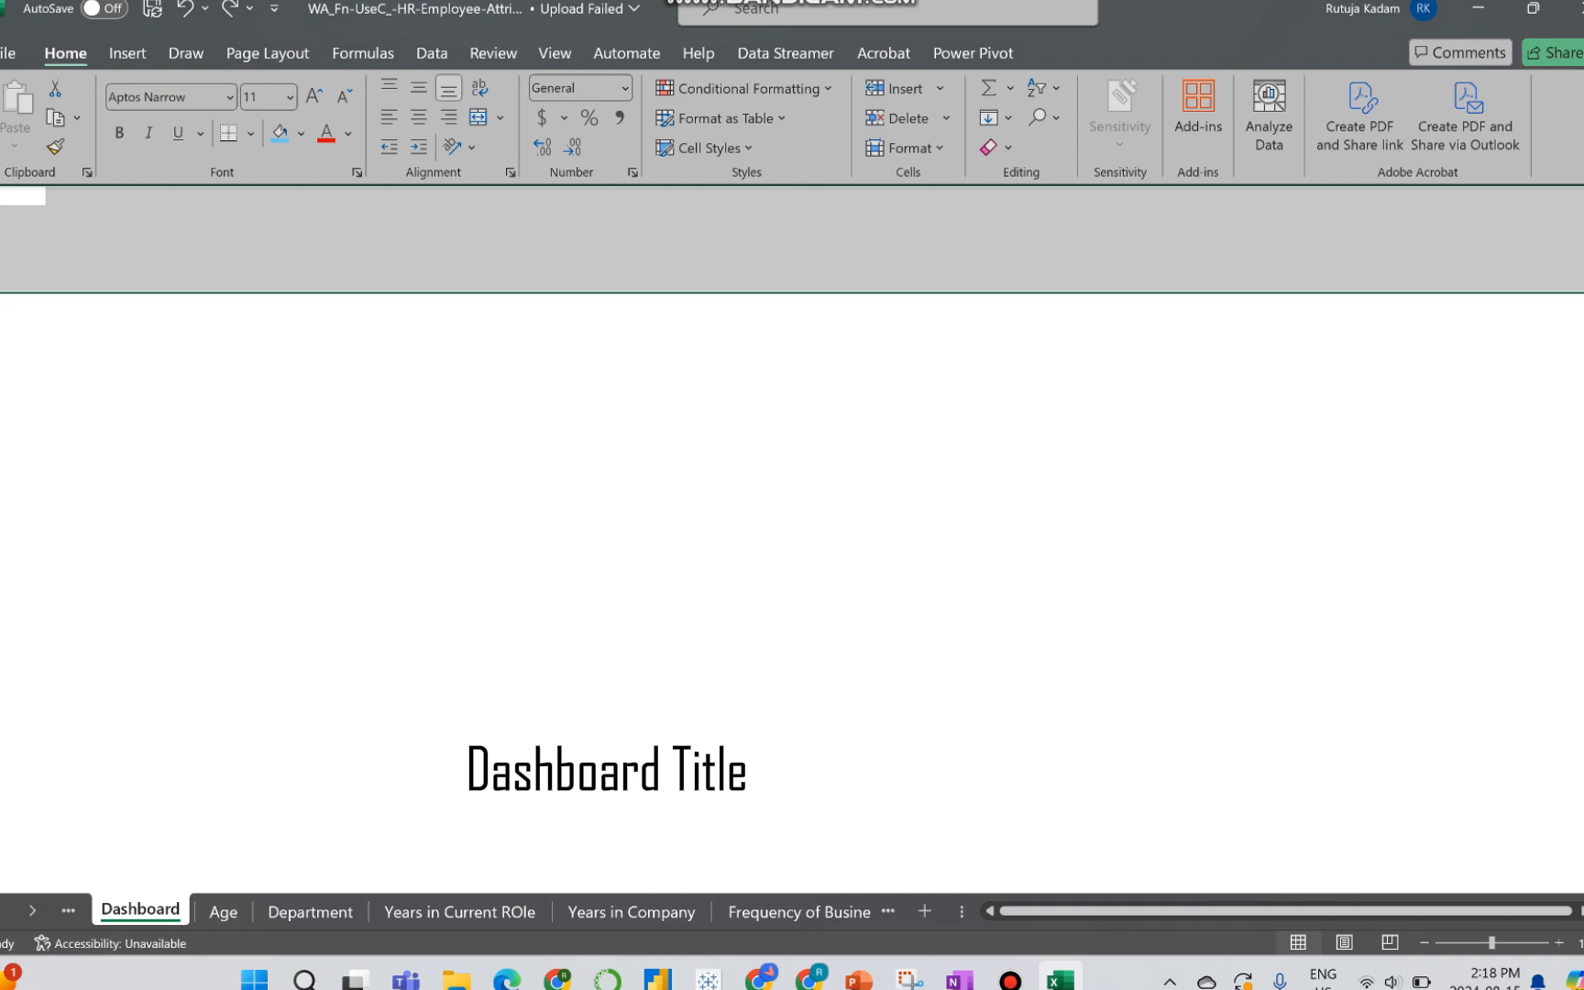
# Step: Fill the full-width band of cells across the top rows of the Dashboard sheet with light blue
pyautogui.moveTo(22, 196); pyautogui.dragTo(1568, 281)
pyautogui.moveTo(1567, 281)
pyautogui.mouseDown()
pyautogui.moveTo(1441, 281)
pyautogui.moveTo(1562, 282)
pyautogui.mouseUp()
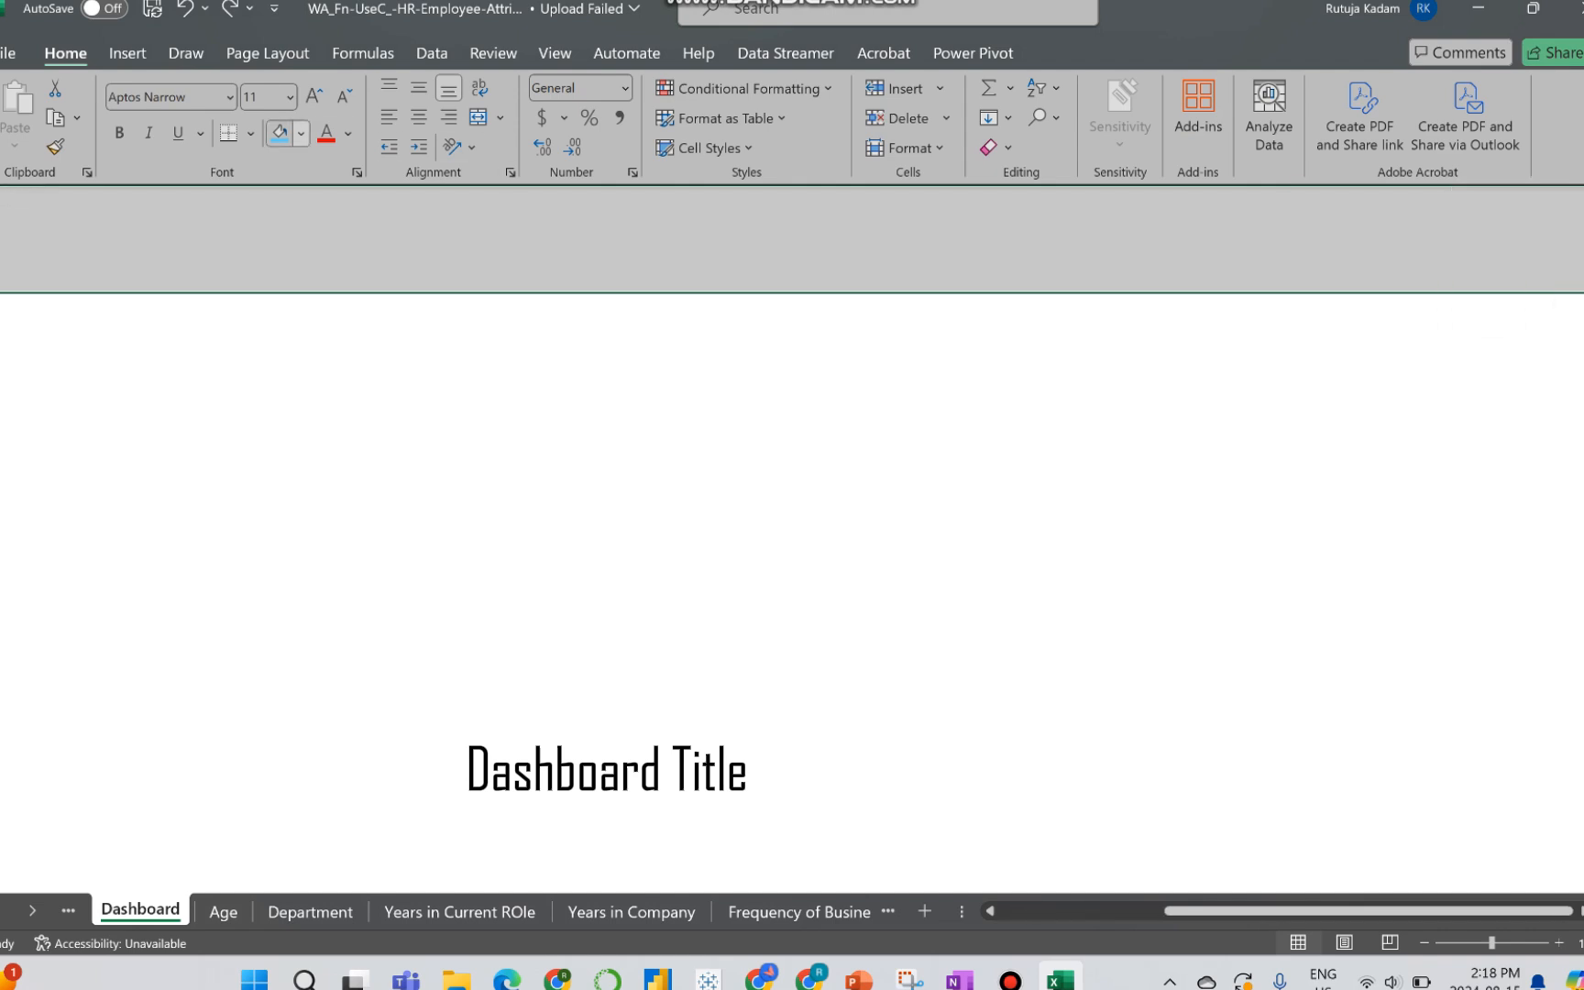
pyautogui.click(280, 133)
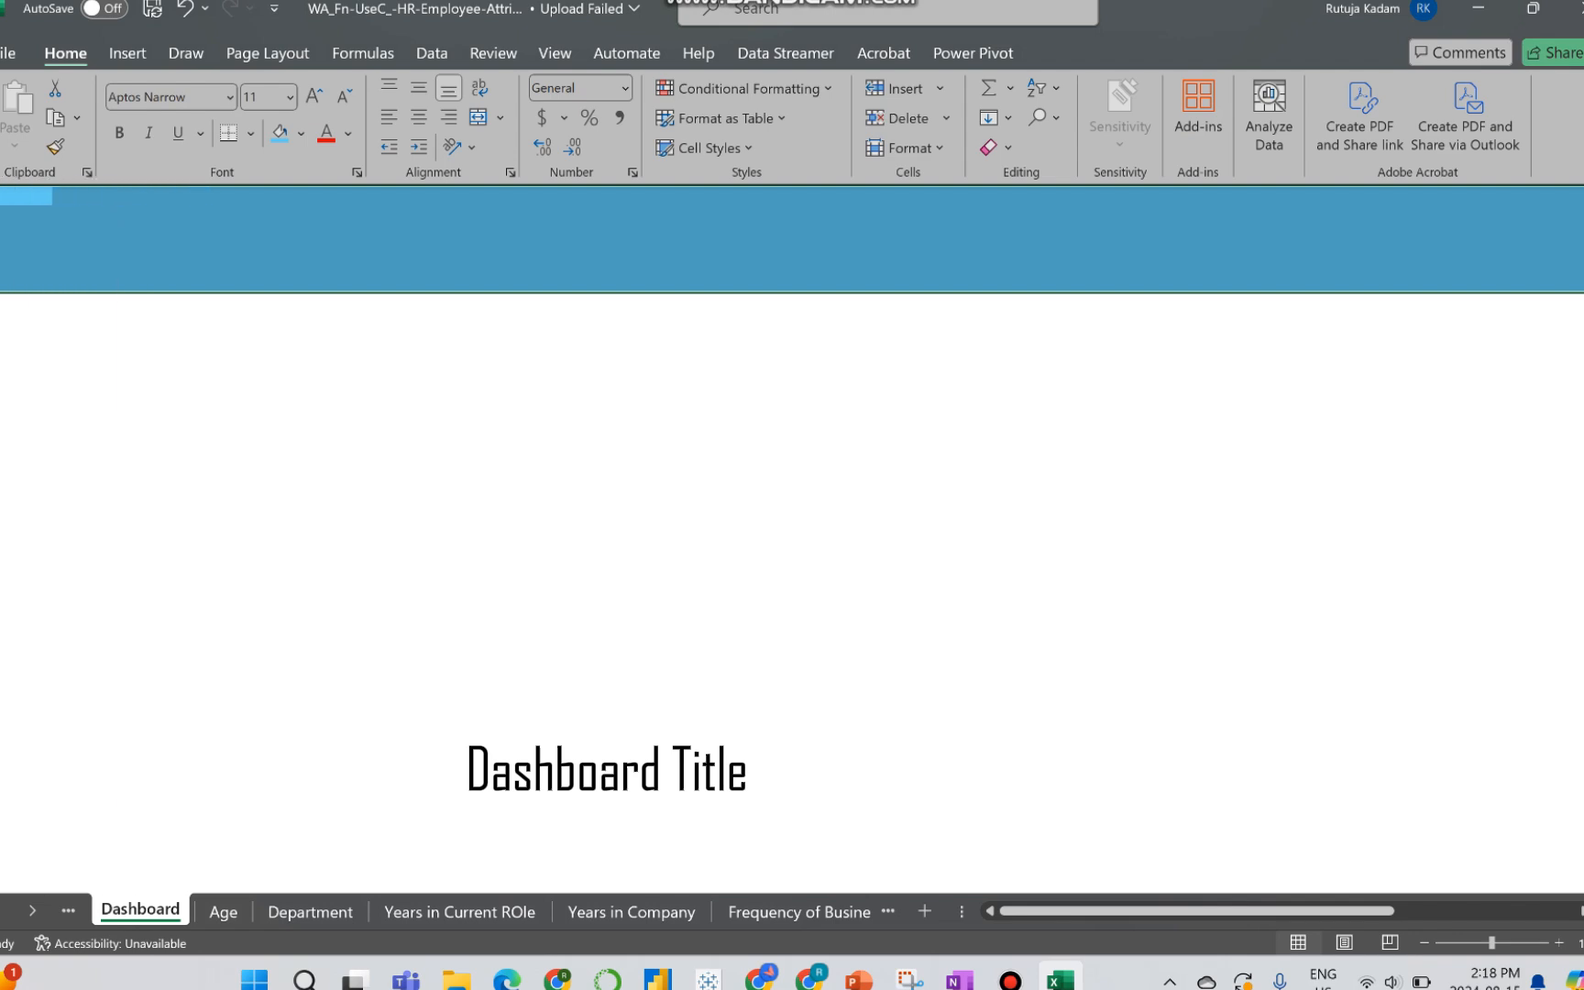
pyautogui.click(396, 260)
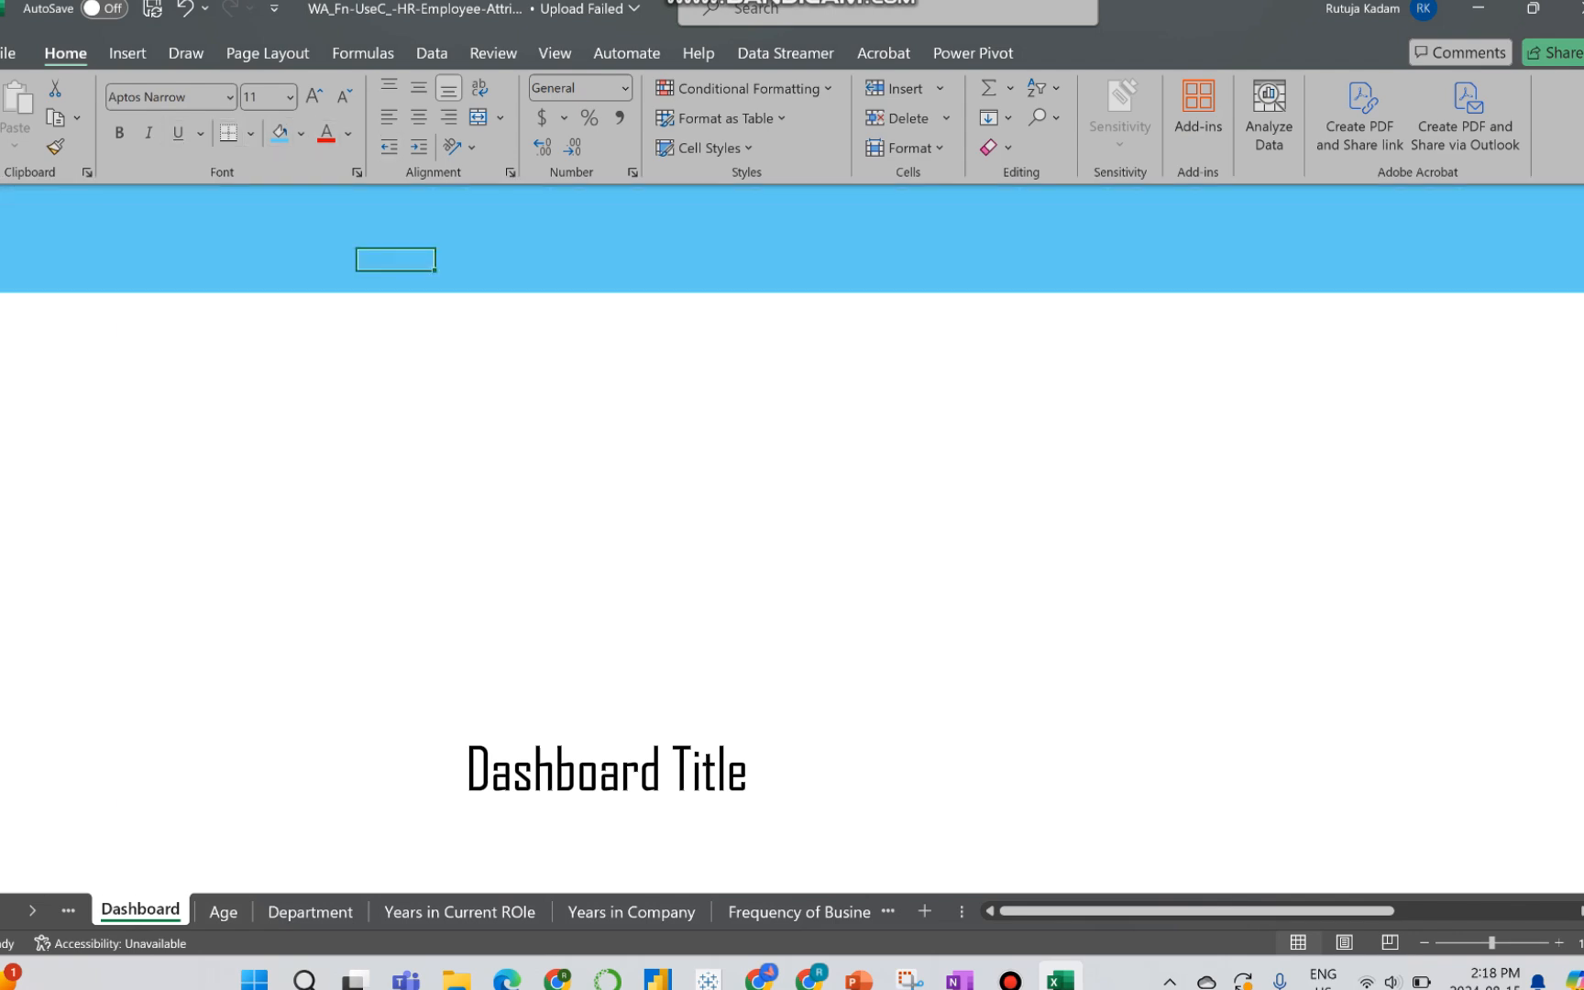
# Step: Draw a wide, shallow text box across the middle of the light blue band on the Dashboard sheet
pyautogui.click(128, 52)
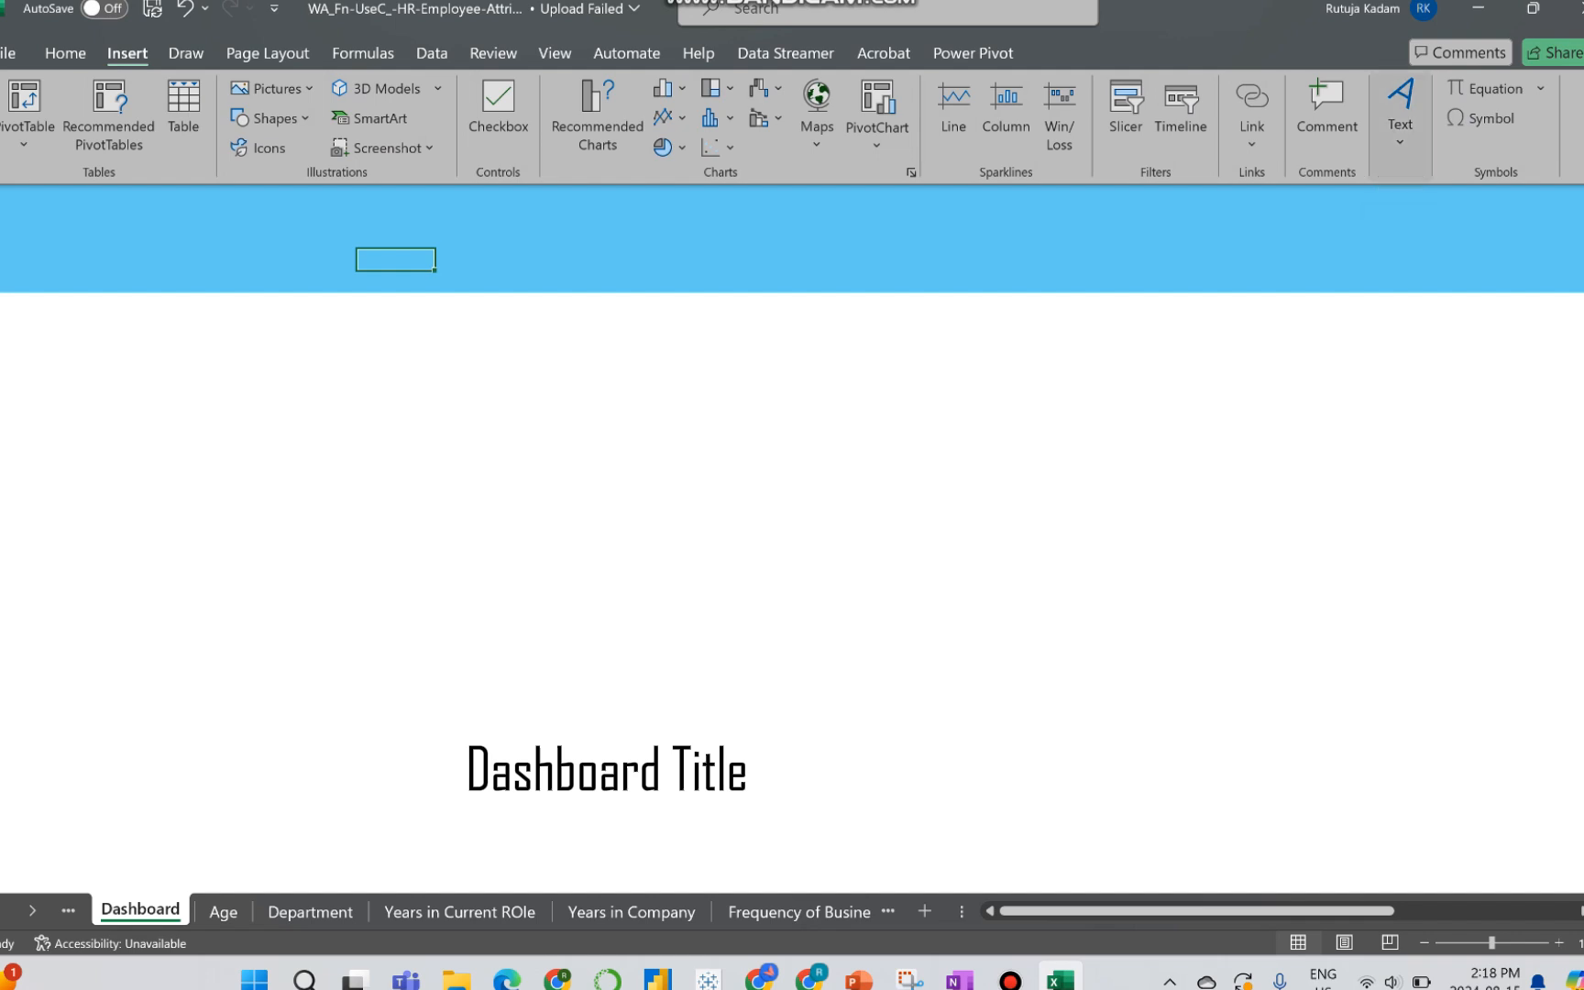
pyautogui.click(1400, 110)
pyautogui.click(1365, 224)
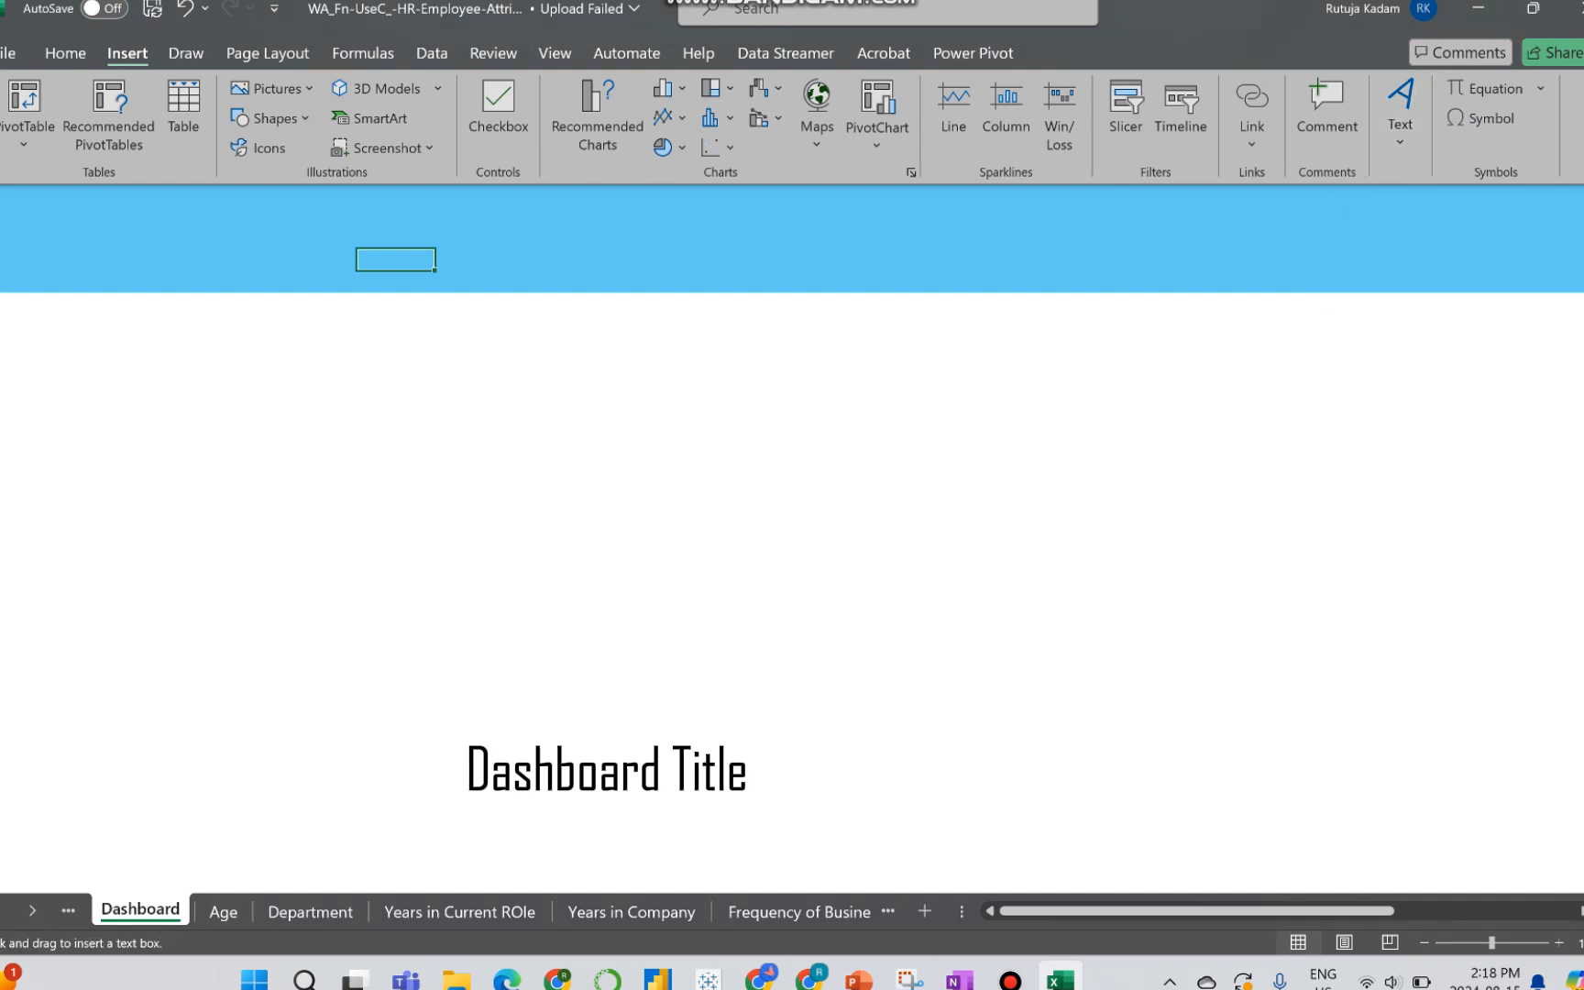
pyautogui.moveTo(307, 208); pyautogui.dragTo(1248, 262)
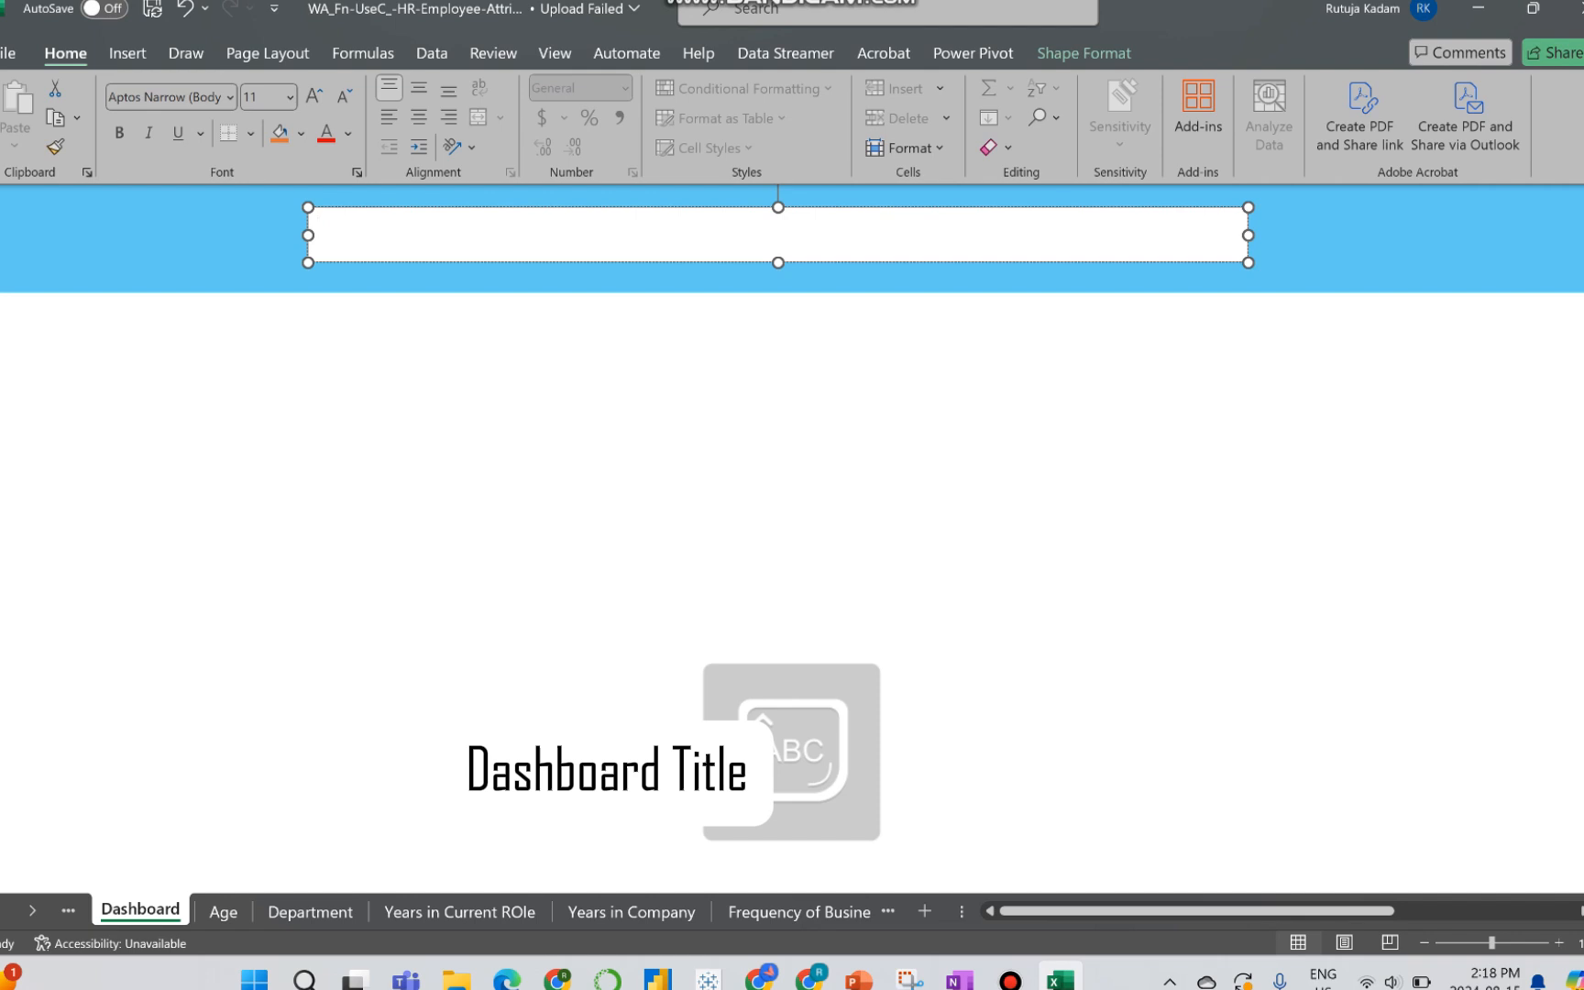
# Step: Enter "IBM Employee Attrition Analytics" as the dashboard title in the text box
pyautogui.write('IBM')
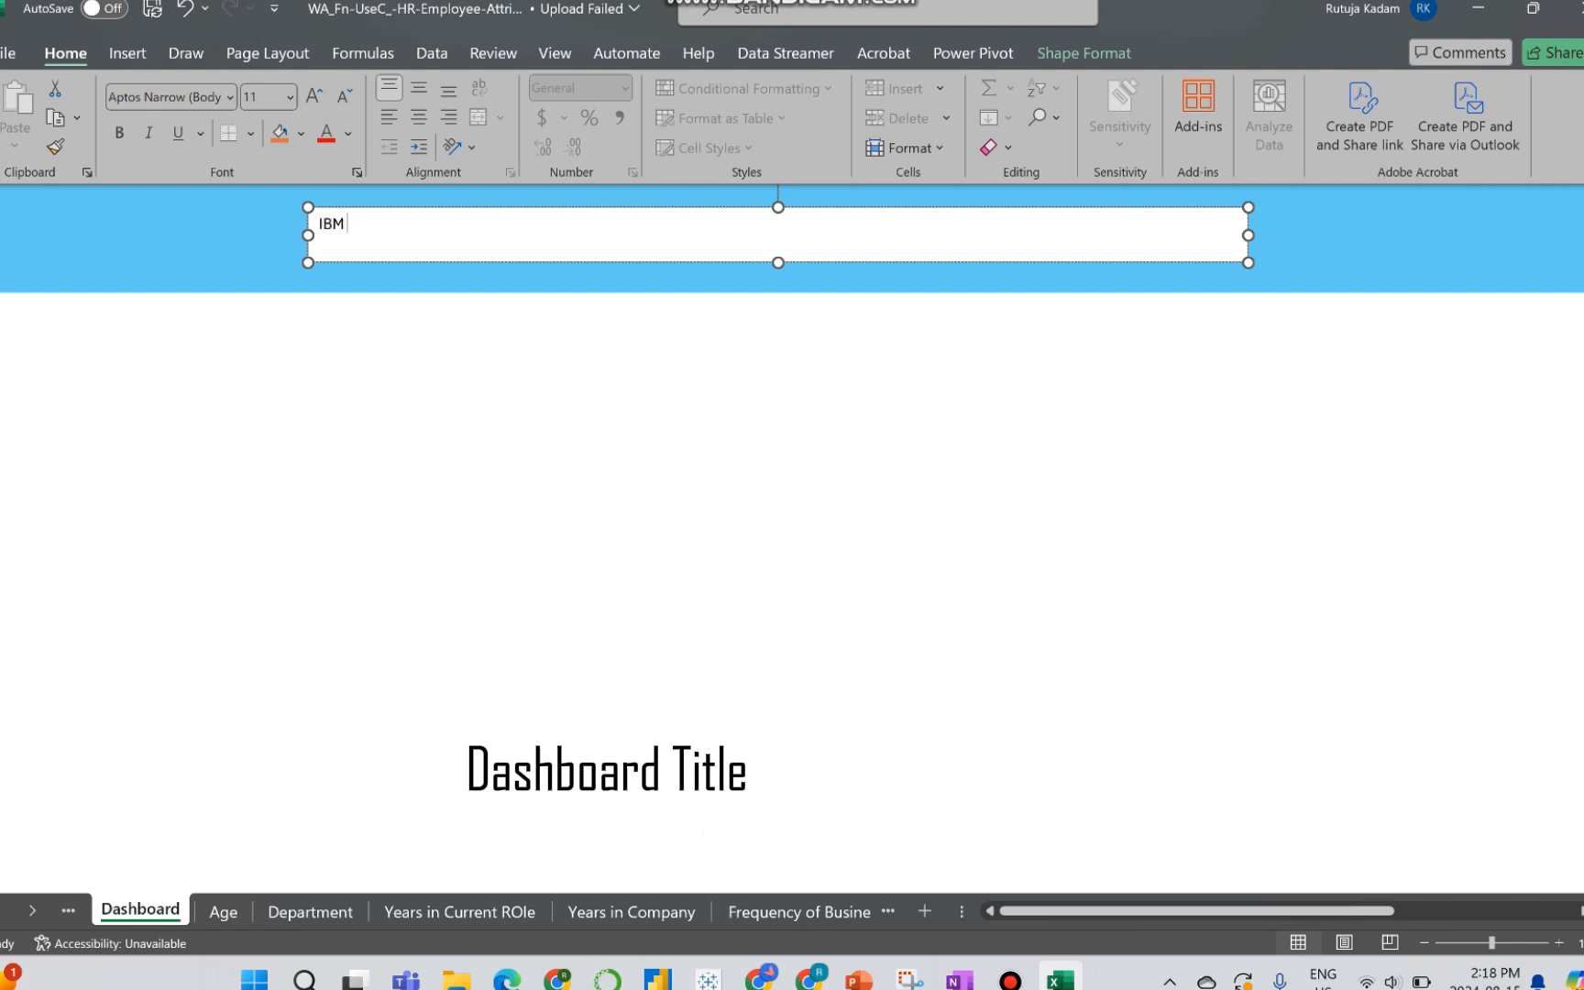
pyautogui.press('capslock')
pyautogui.write('Employee Attrition Anal')
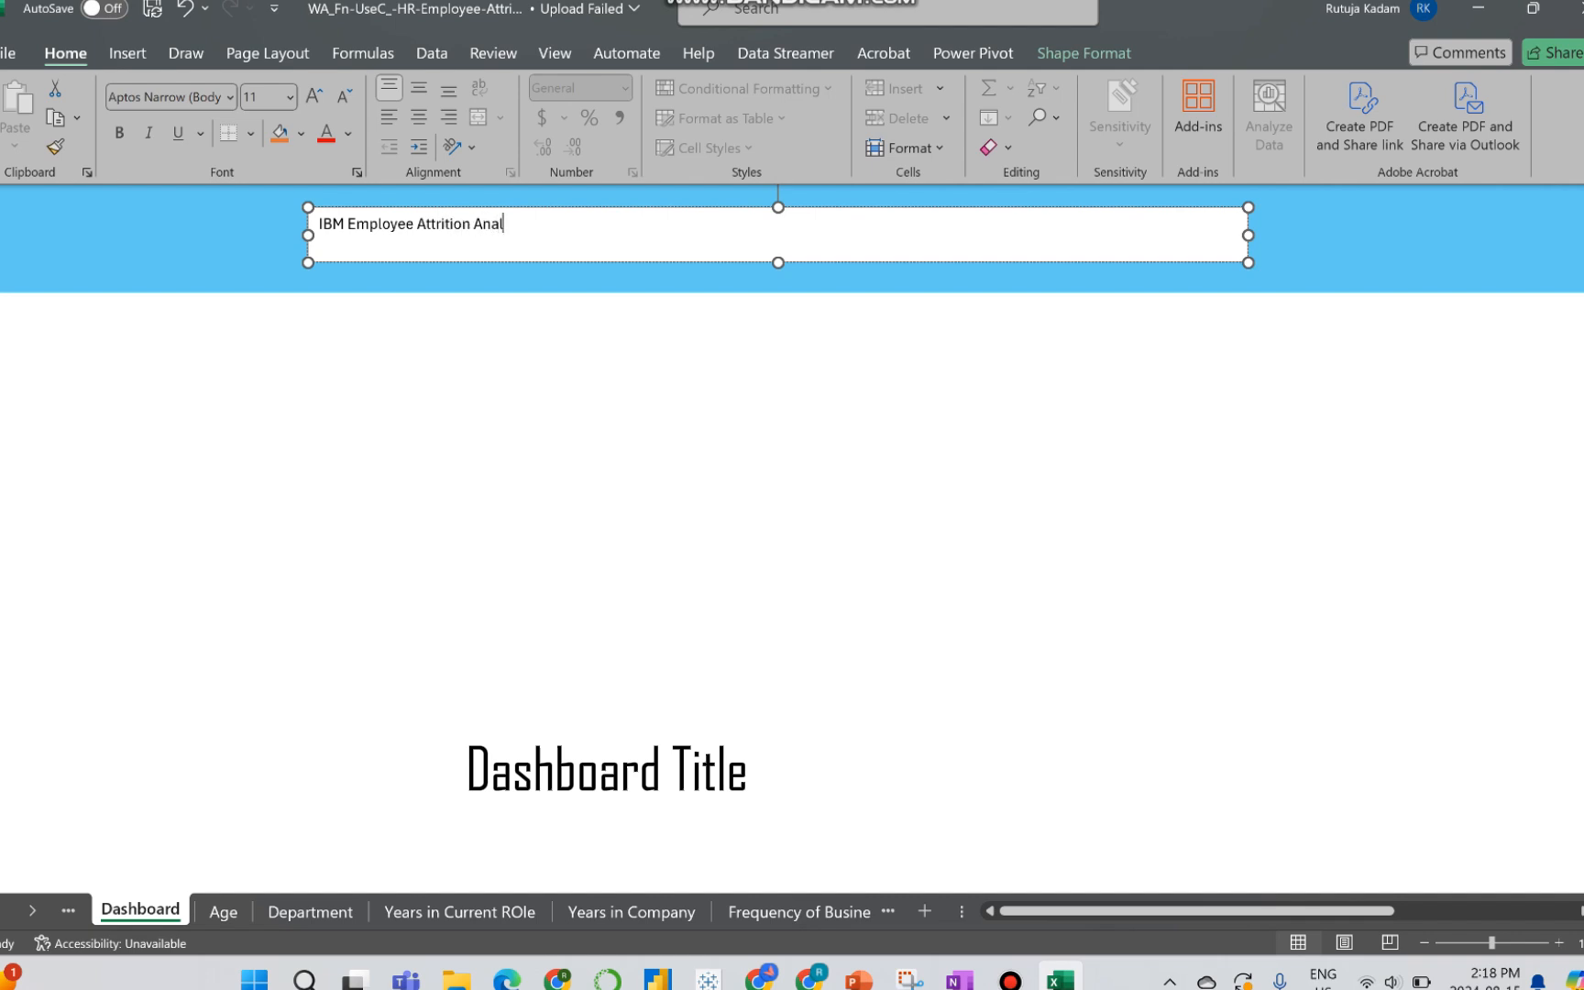
pyautogui.write('ytics')
# Step: Center the title text vertically and horizontally in its box and set its font size to 40
pyautogui.hotkey('ctrl', 'a')
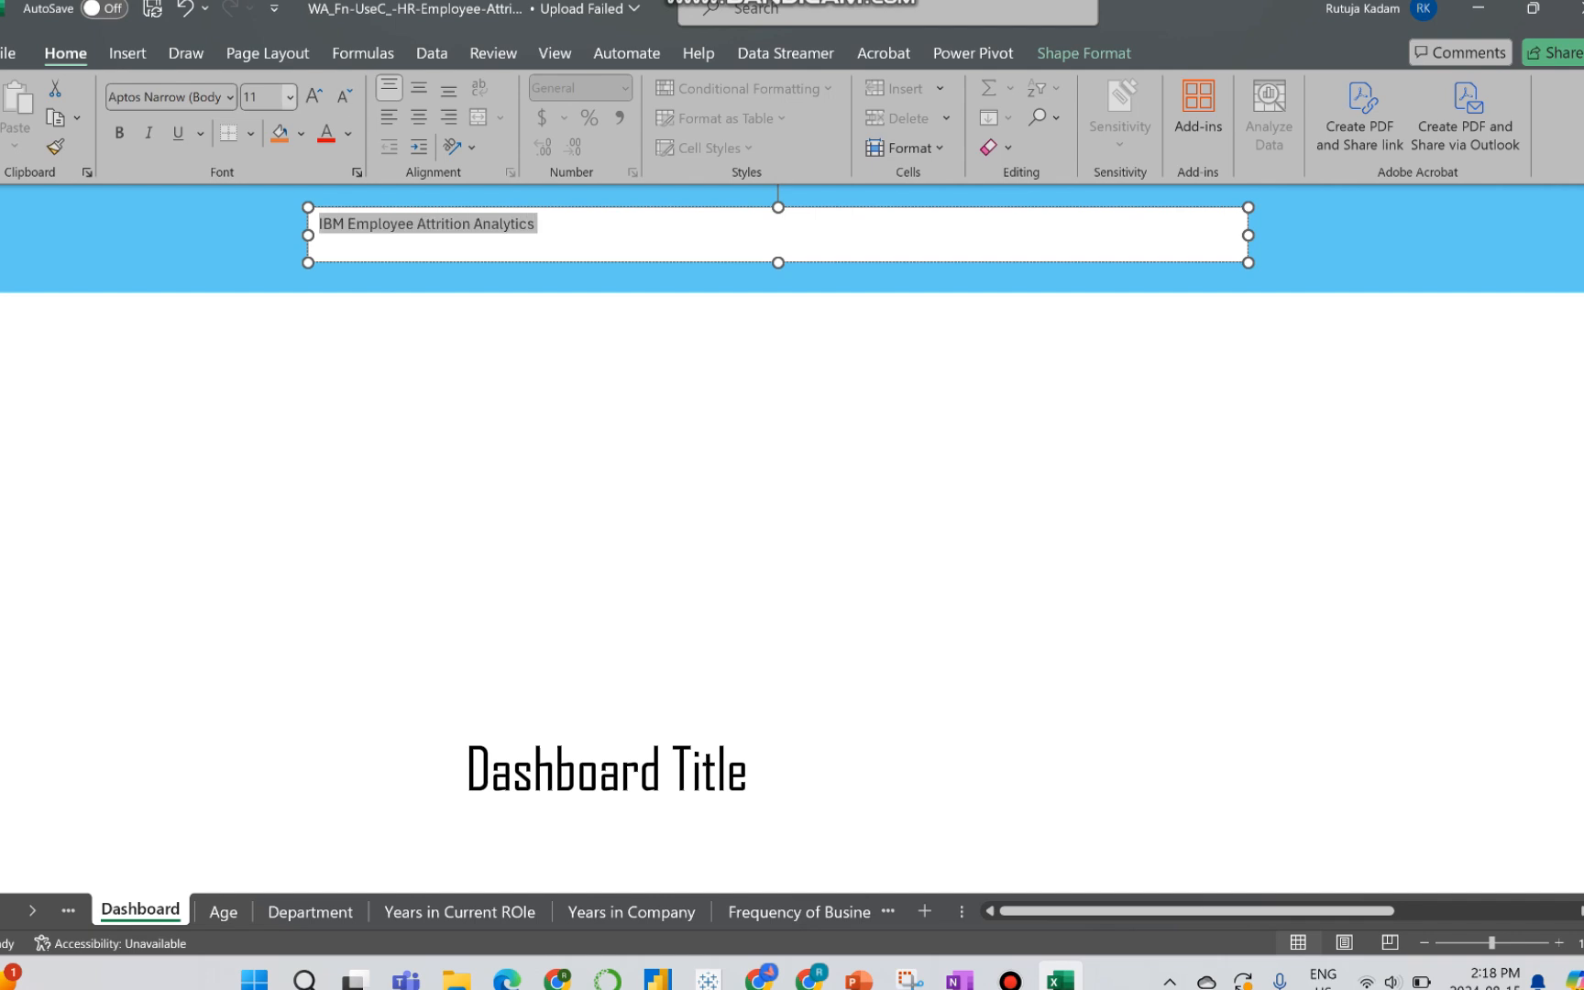
pyautogui.click(419, 87)
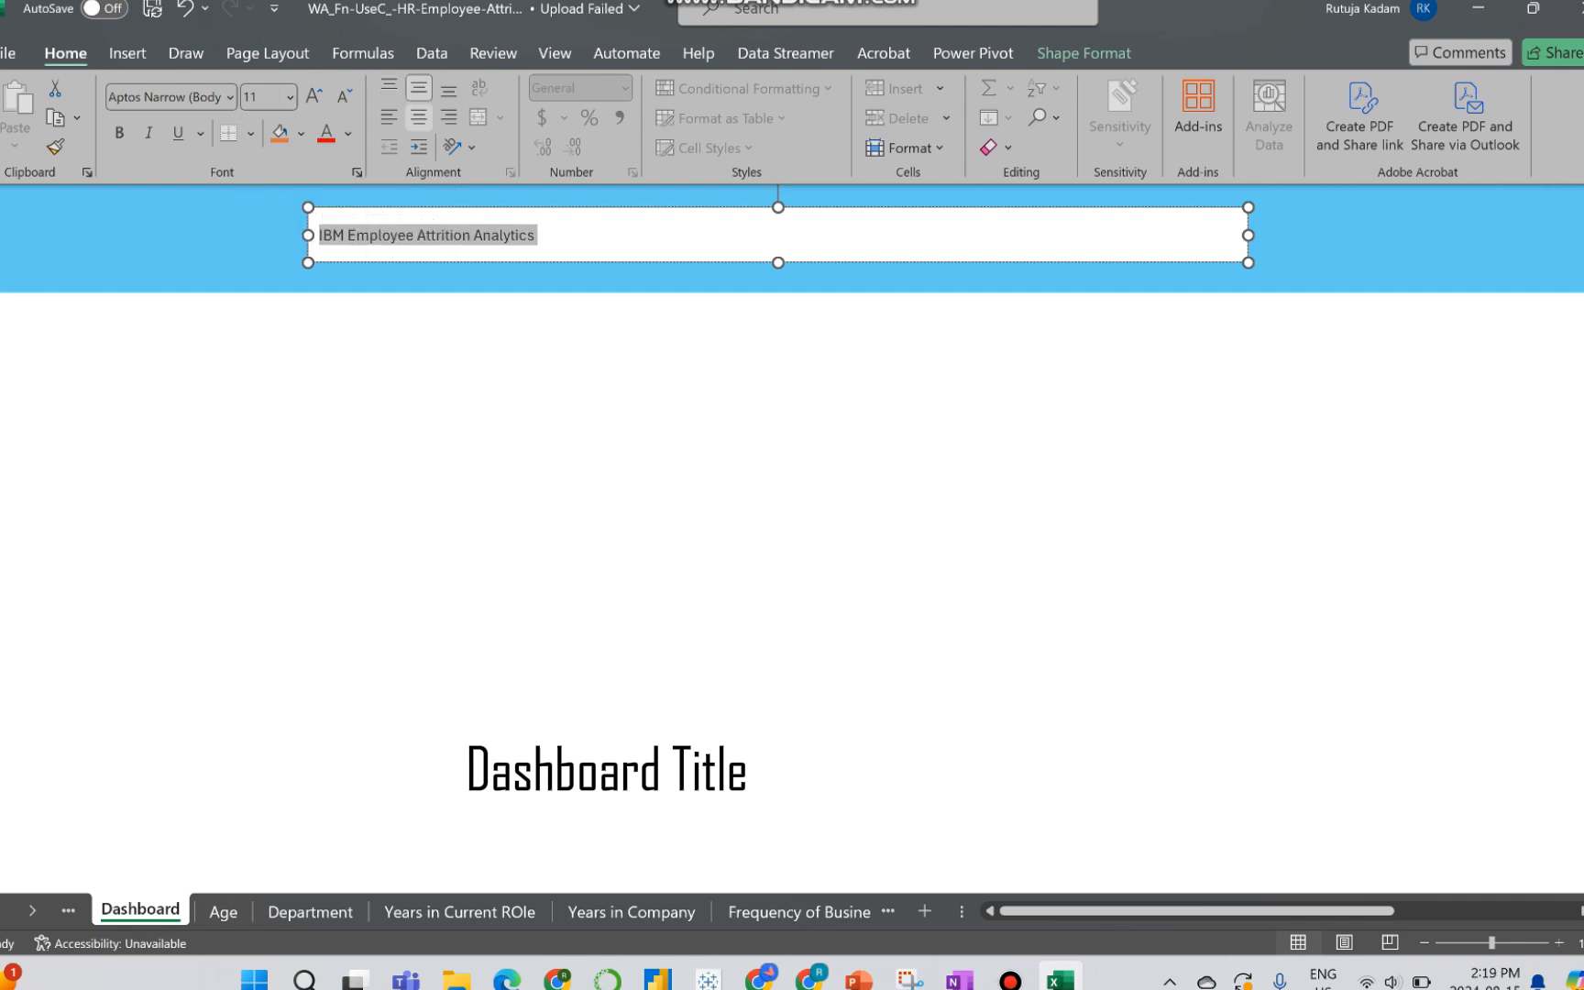
pyautogui.click(418, 117)
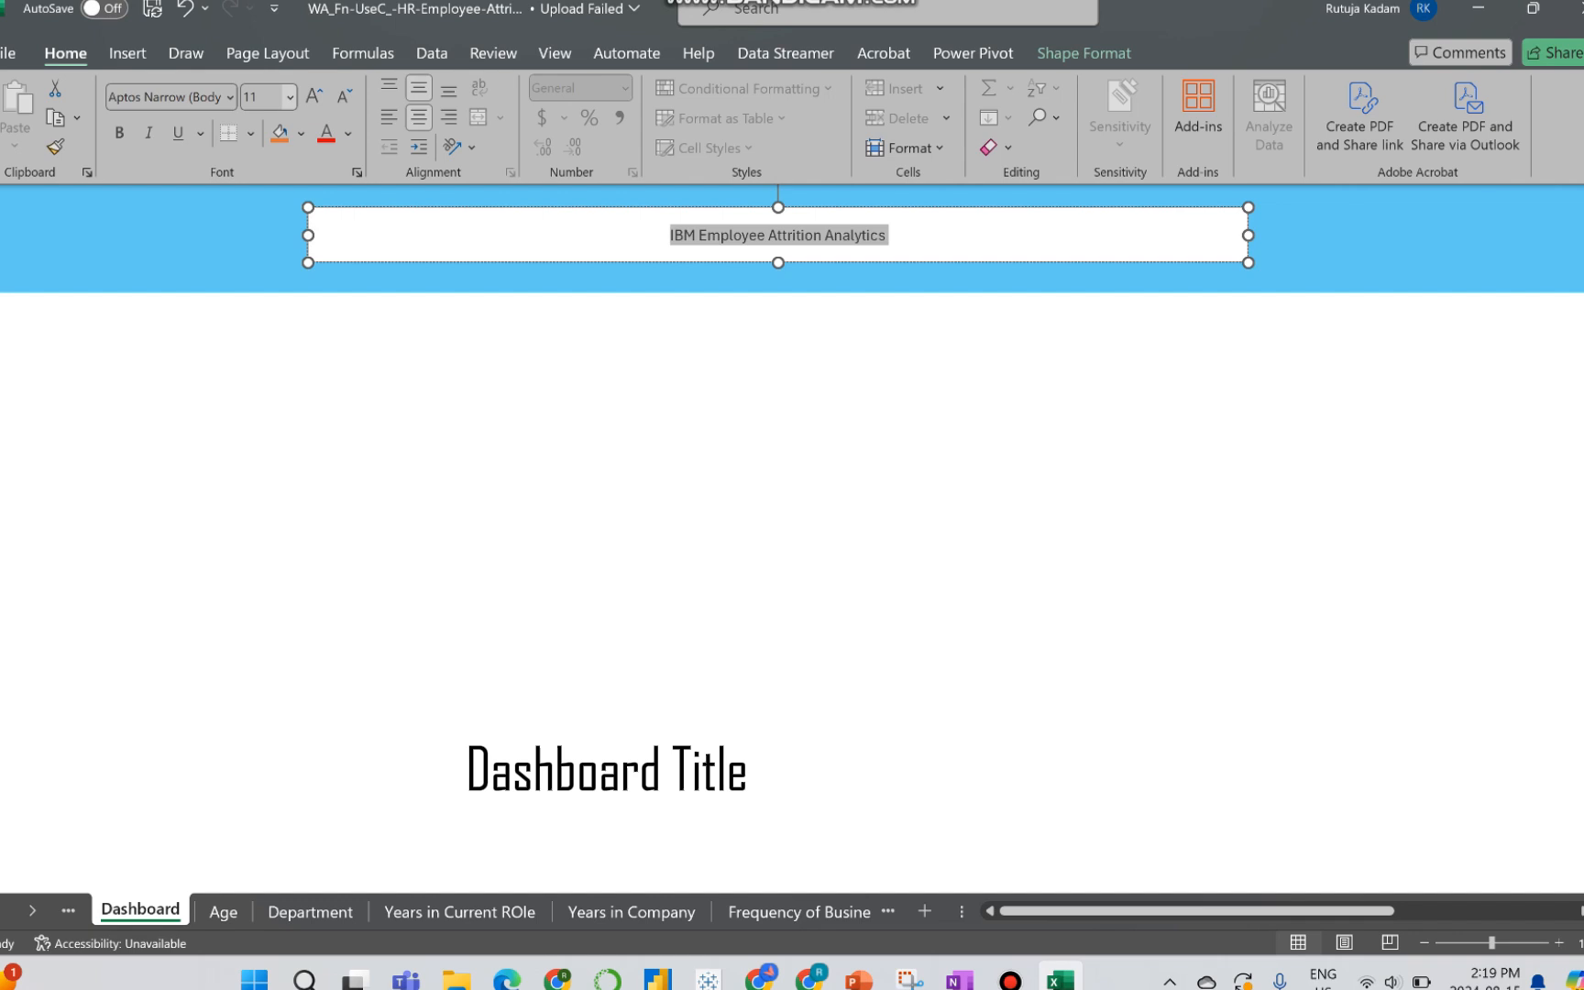
pyautogui.click(290, 97)
pyautogui.click(263, 231)
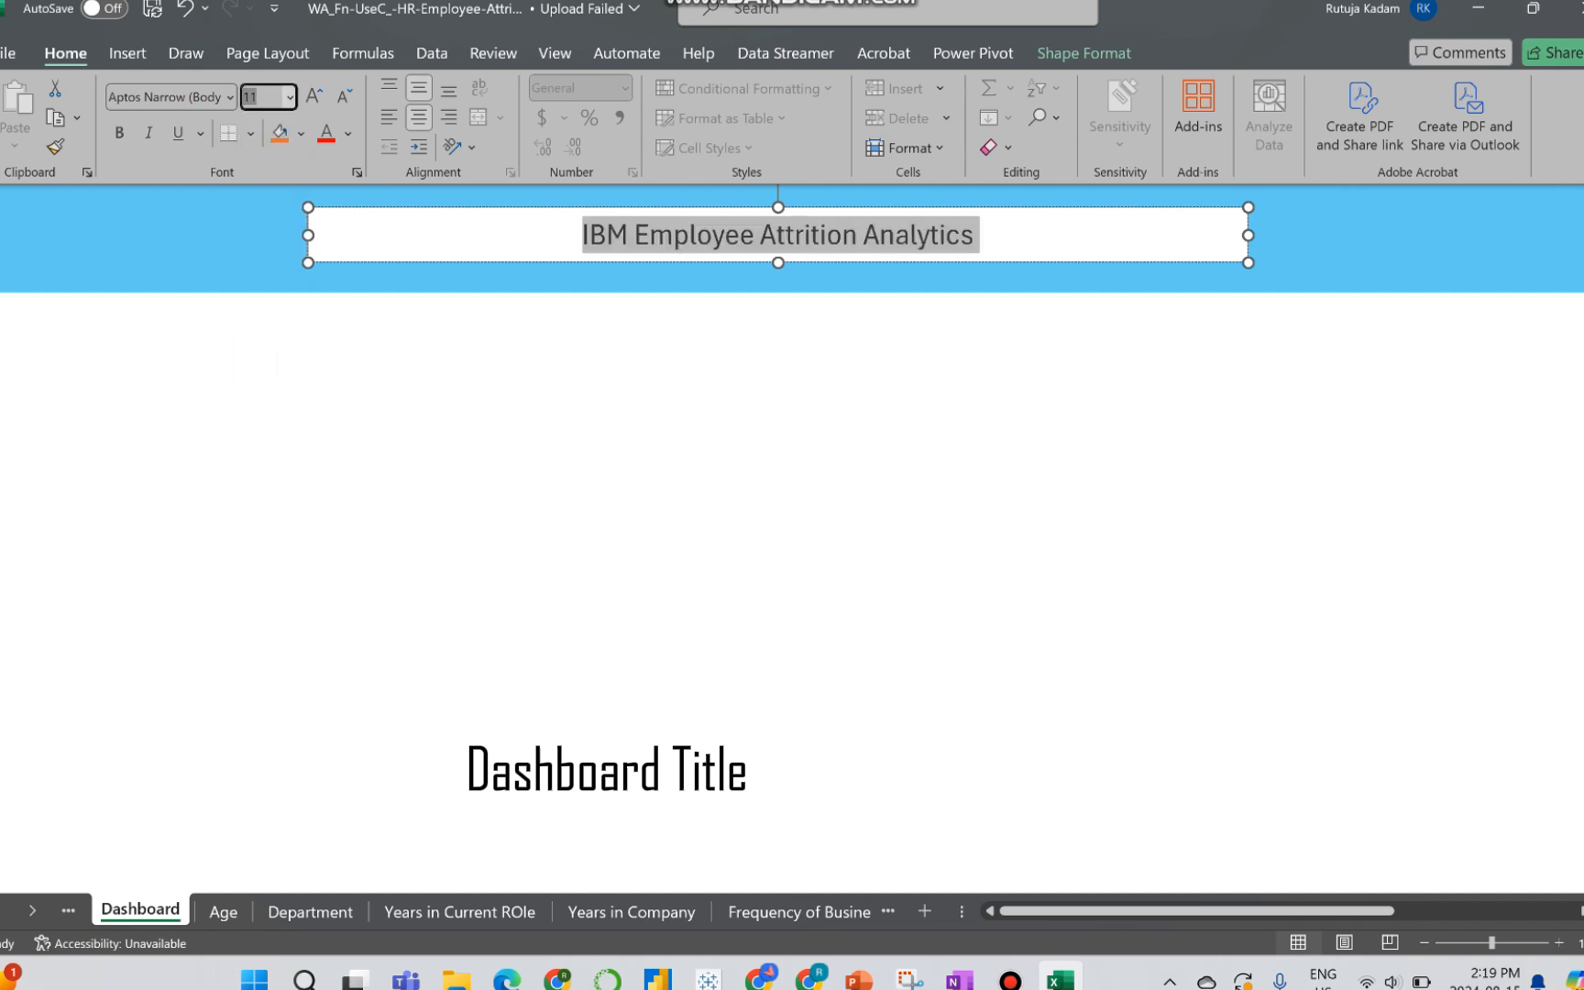
pyautogui.click(289, 96)
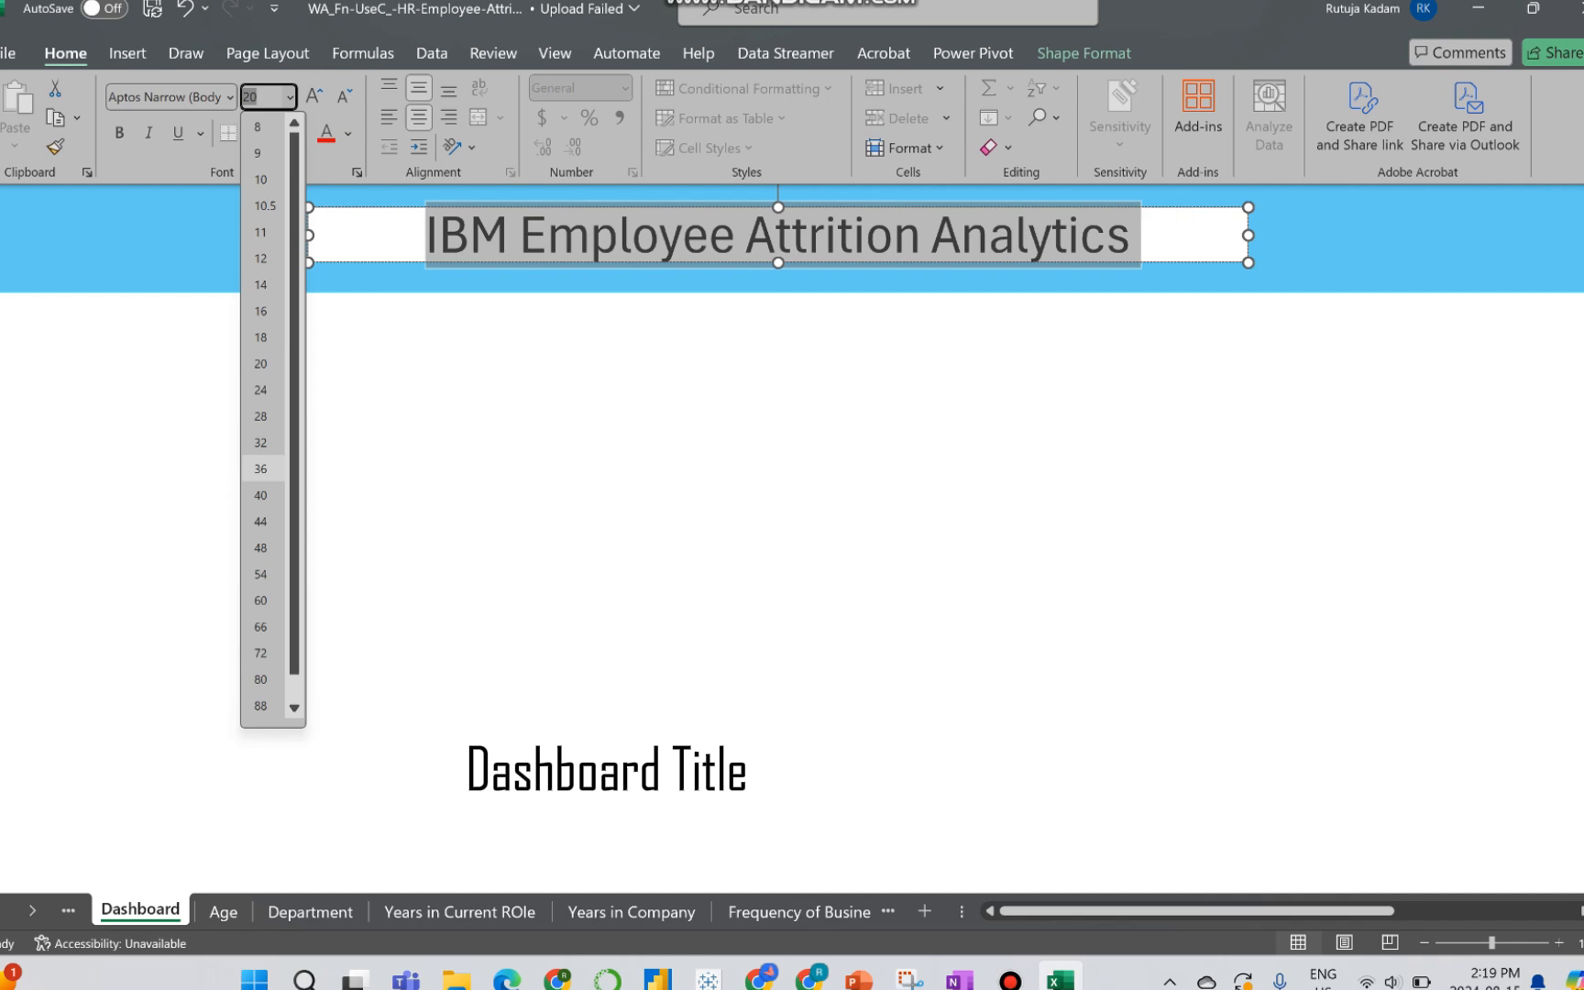
pyautogui.click(261, 495)
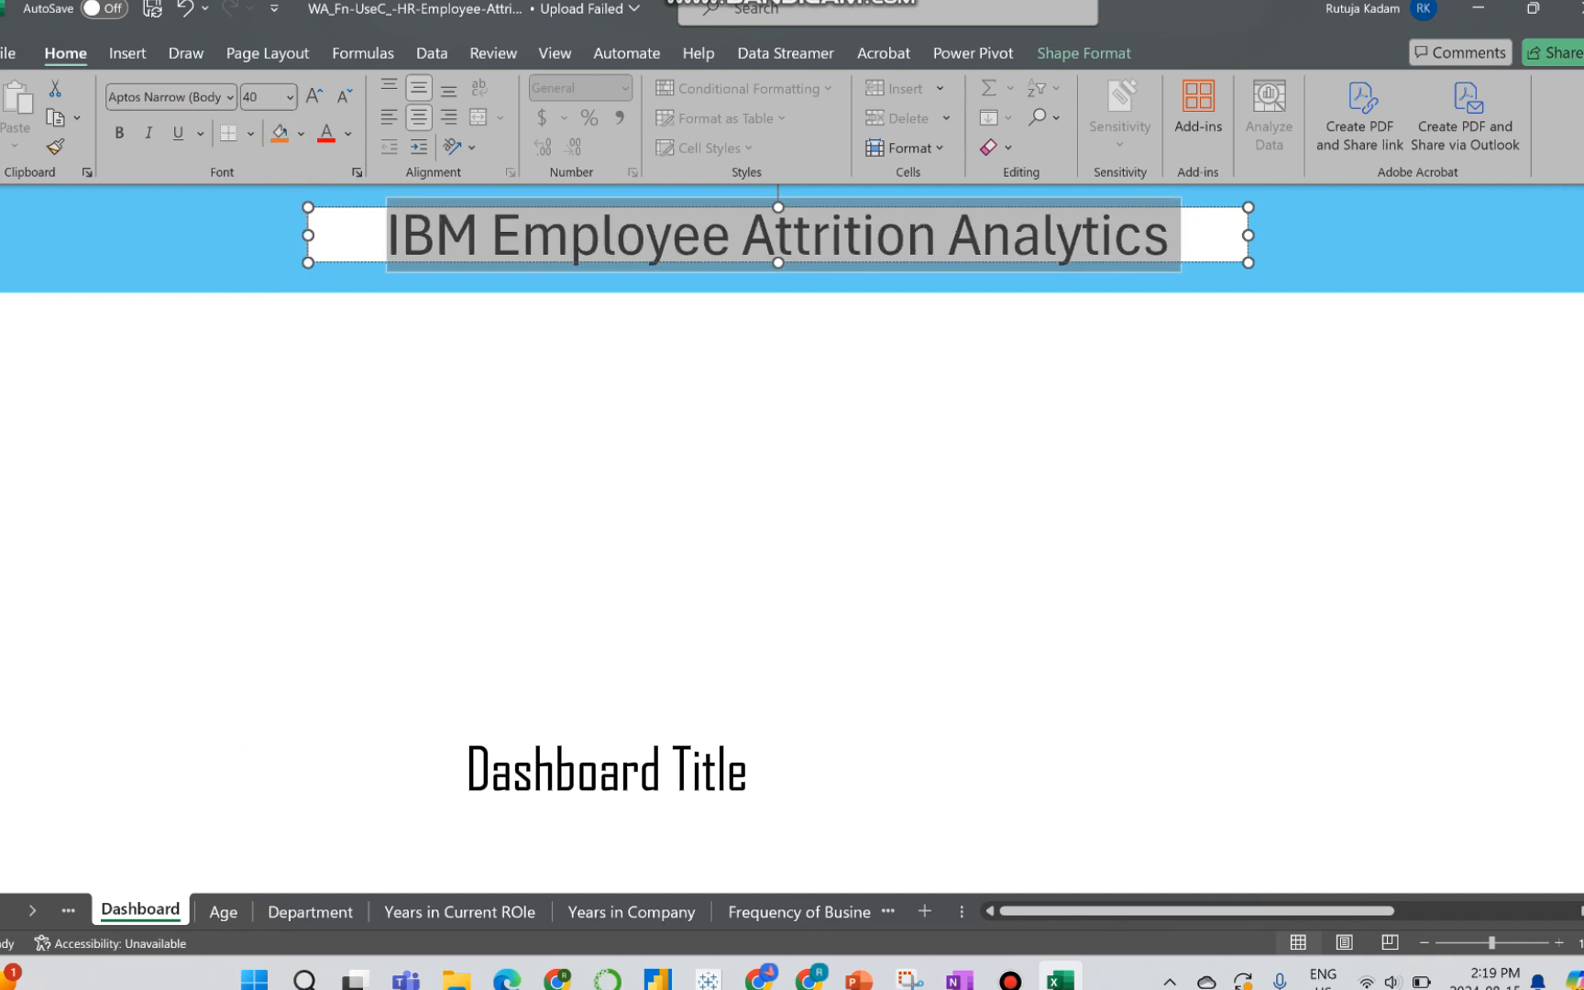
# Step: Fill the title text box with the light blue of the surrounding band and make its text white
pyautogui.click(301, 133)
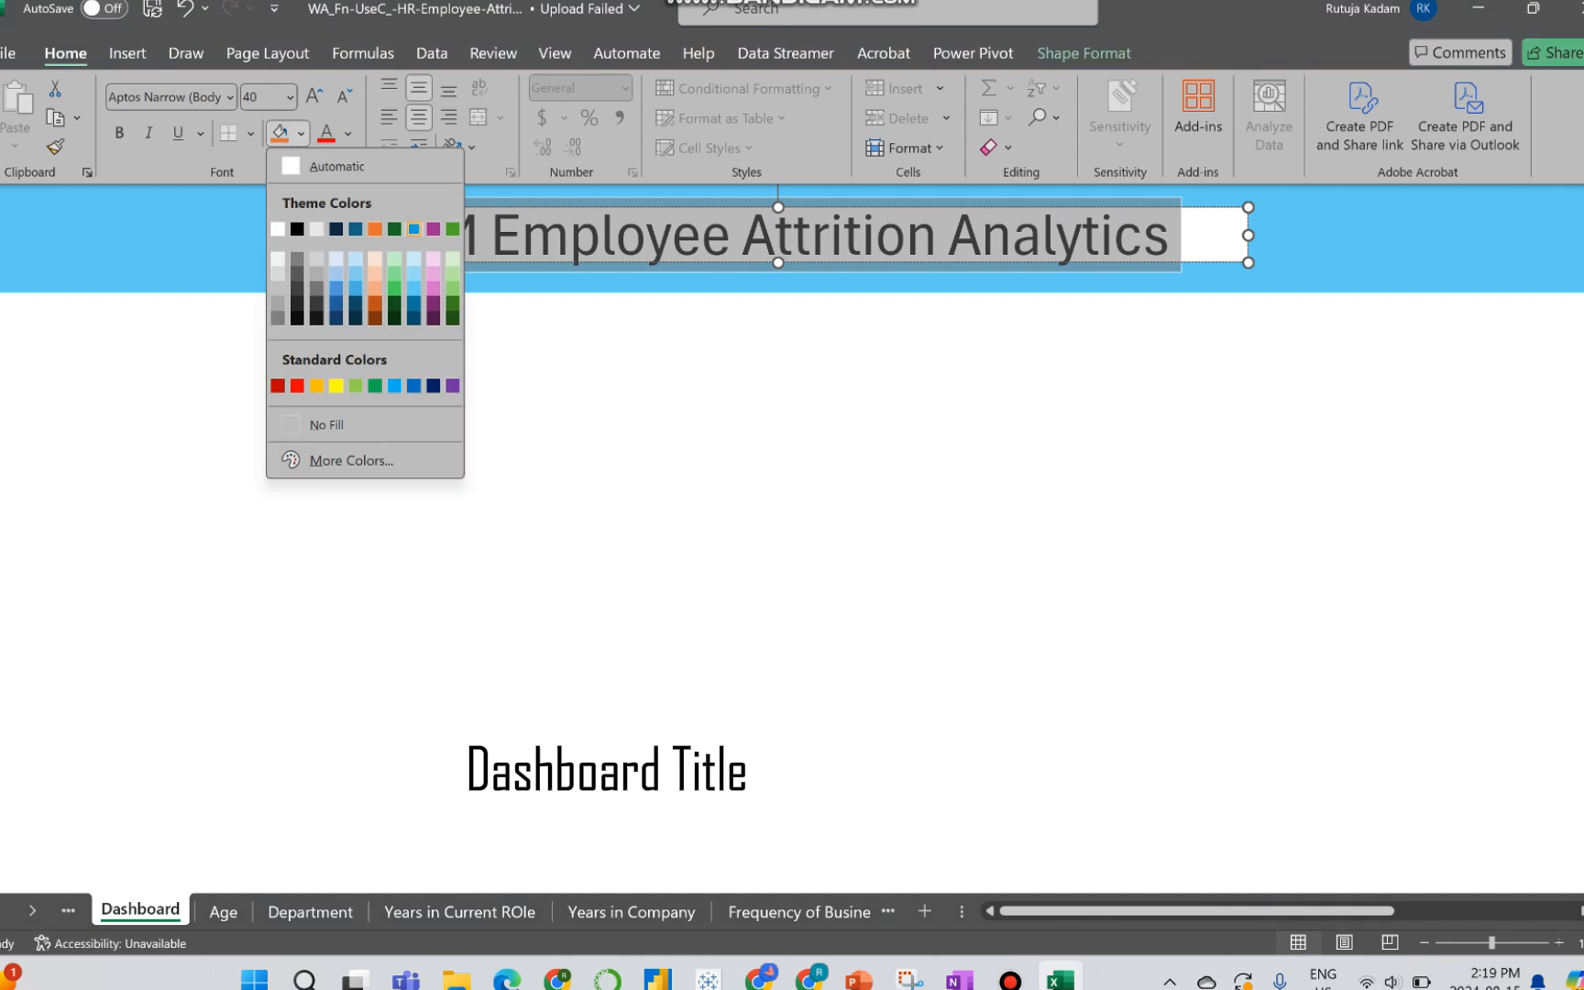
pyautogui.click(413, 288)
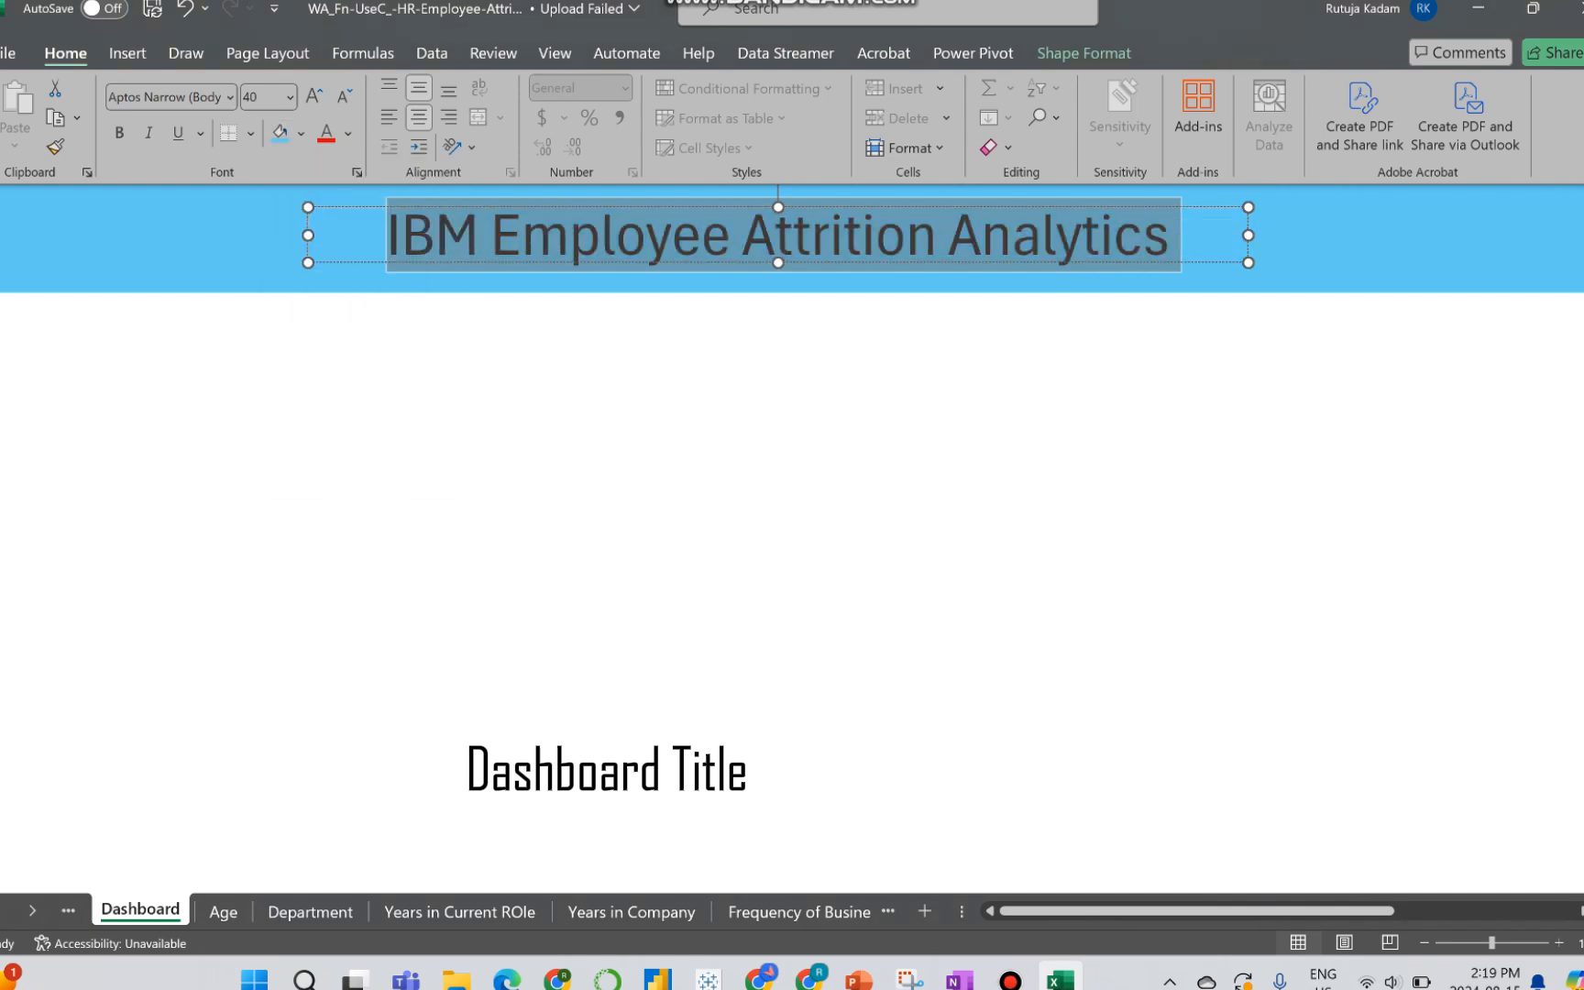
pyautogui.click(241, 260)
pyautogui.click(436, 246)
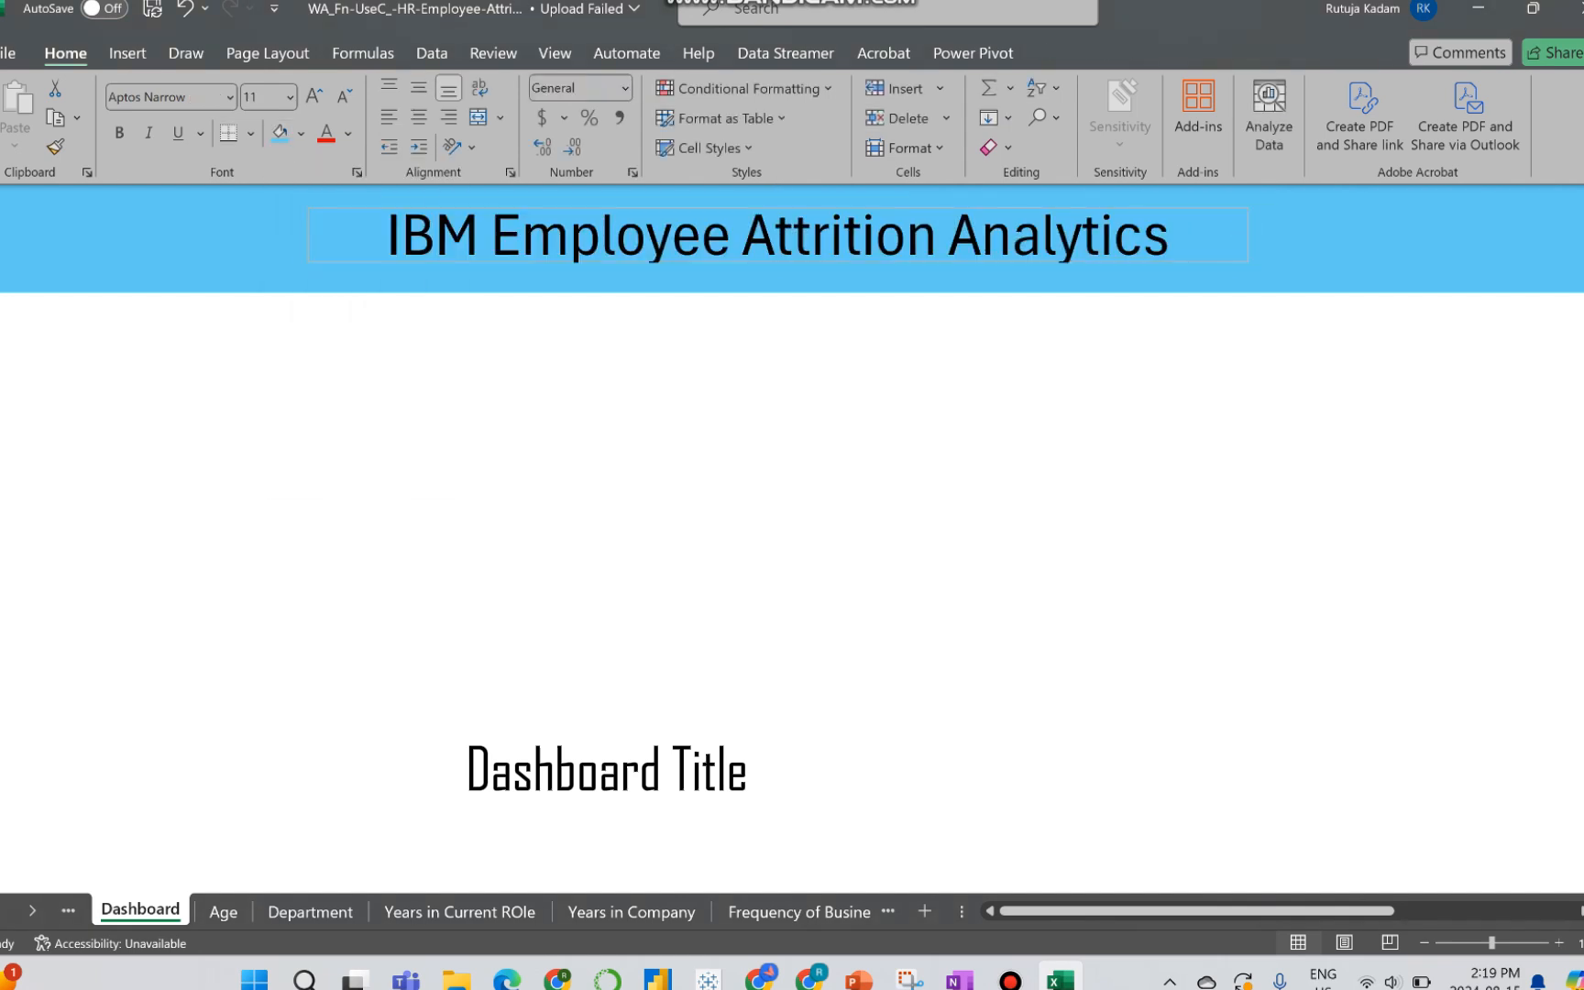
pyautogui.hotkey('ctrl', 'a')
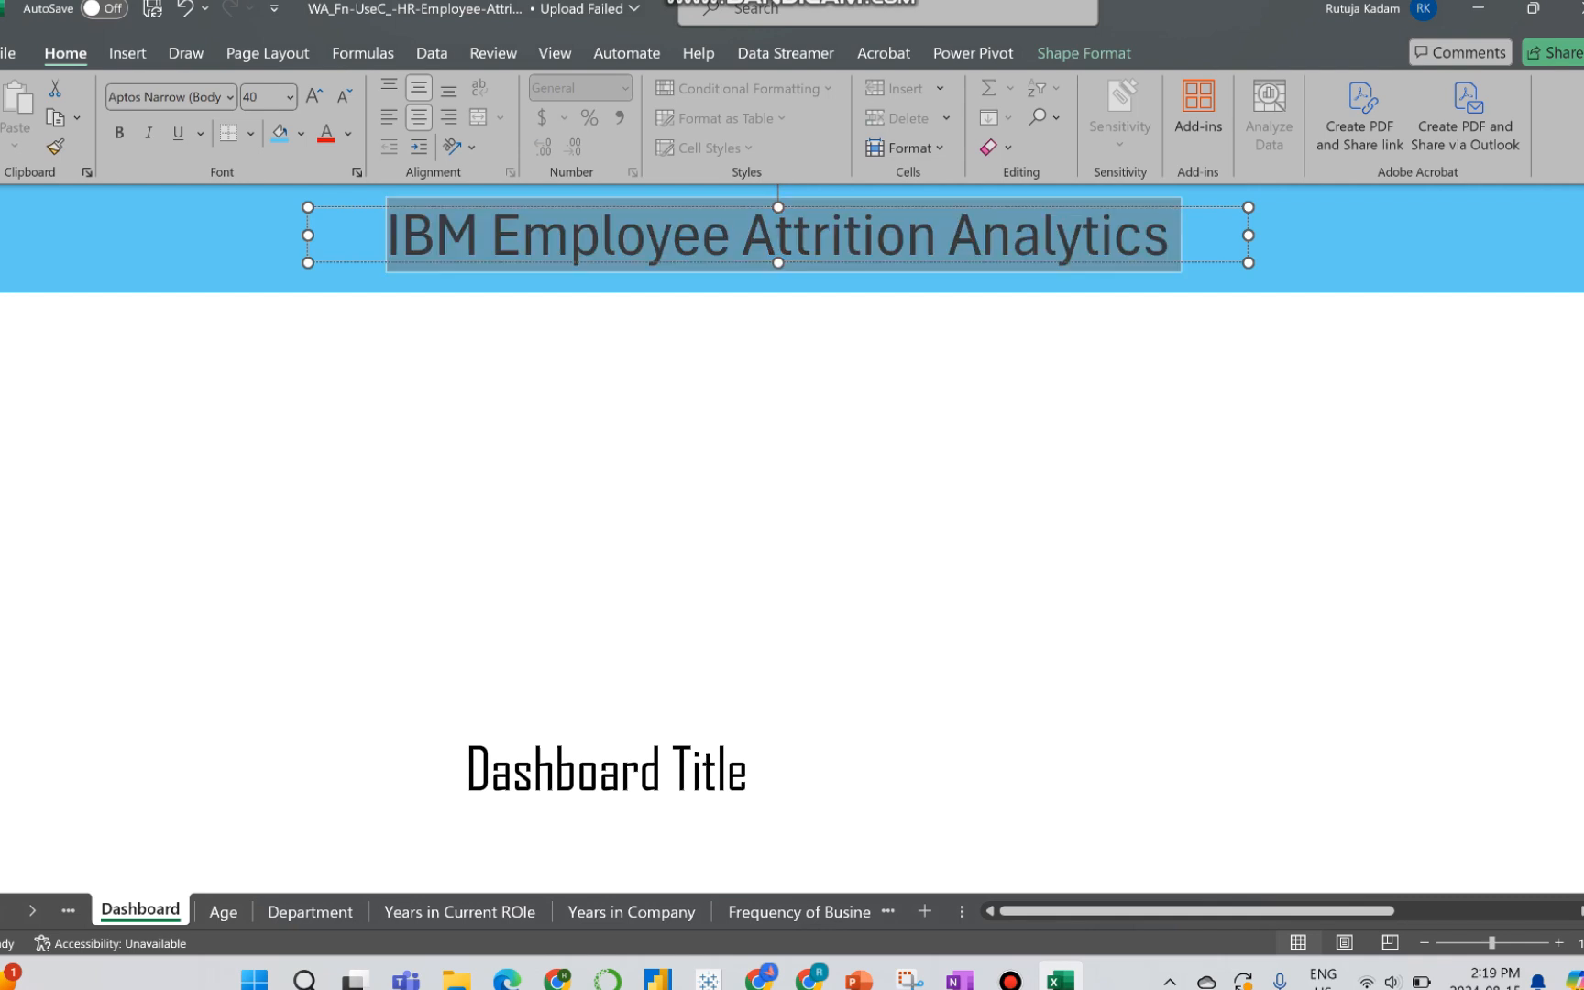
pyautogui.click(349, 133)
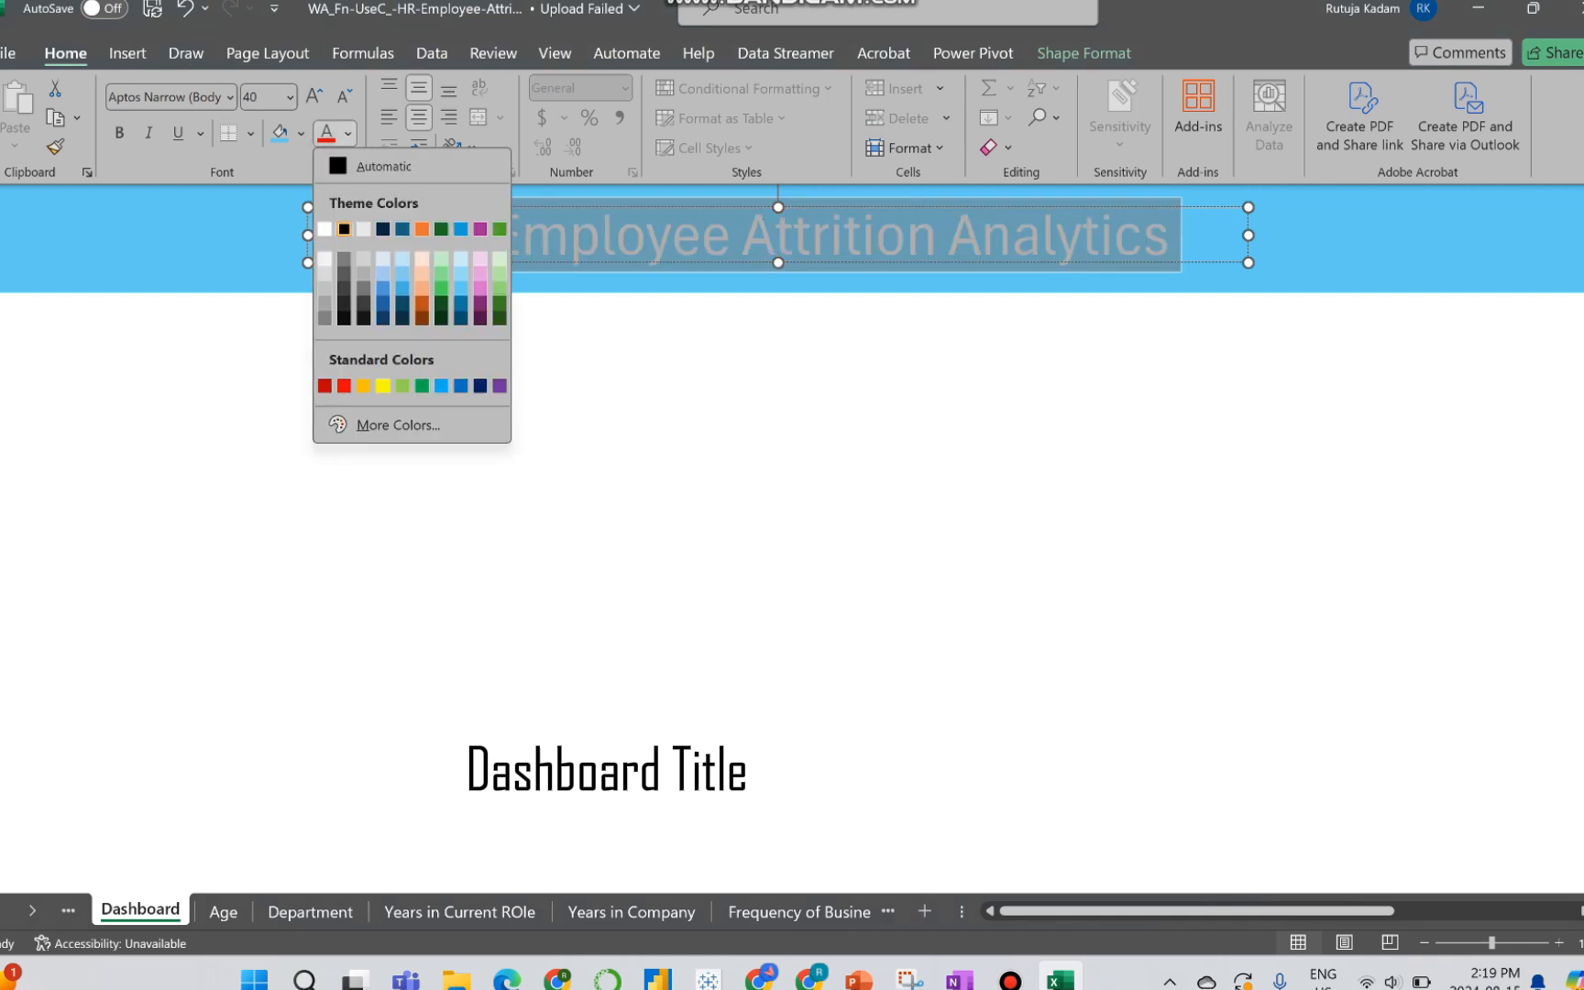
pyautogui.click(324, 229)
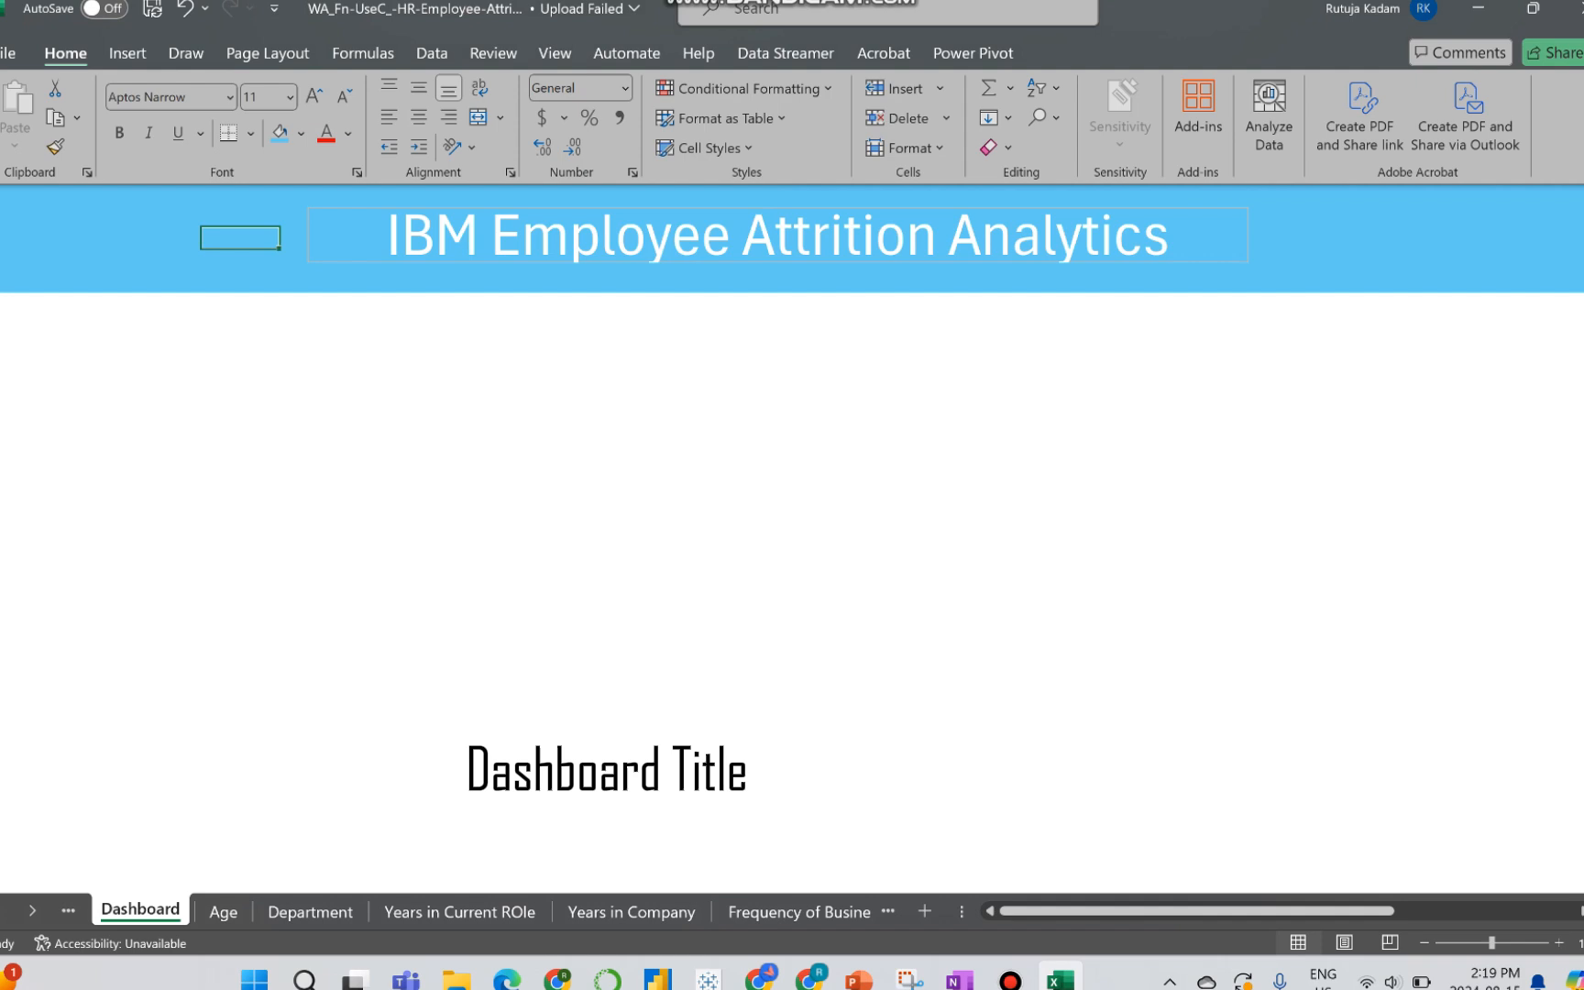
# Step: Remove the outline from the title text box by setting its line to No line
pyautogui.click(387, 236)
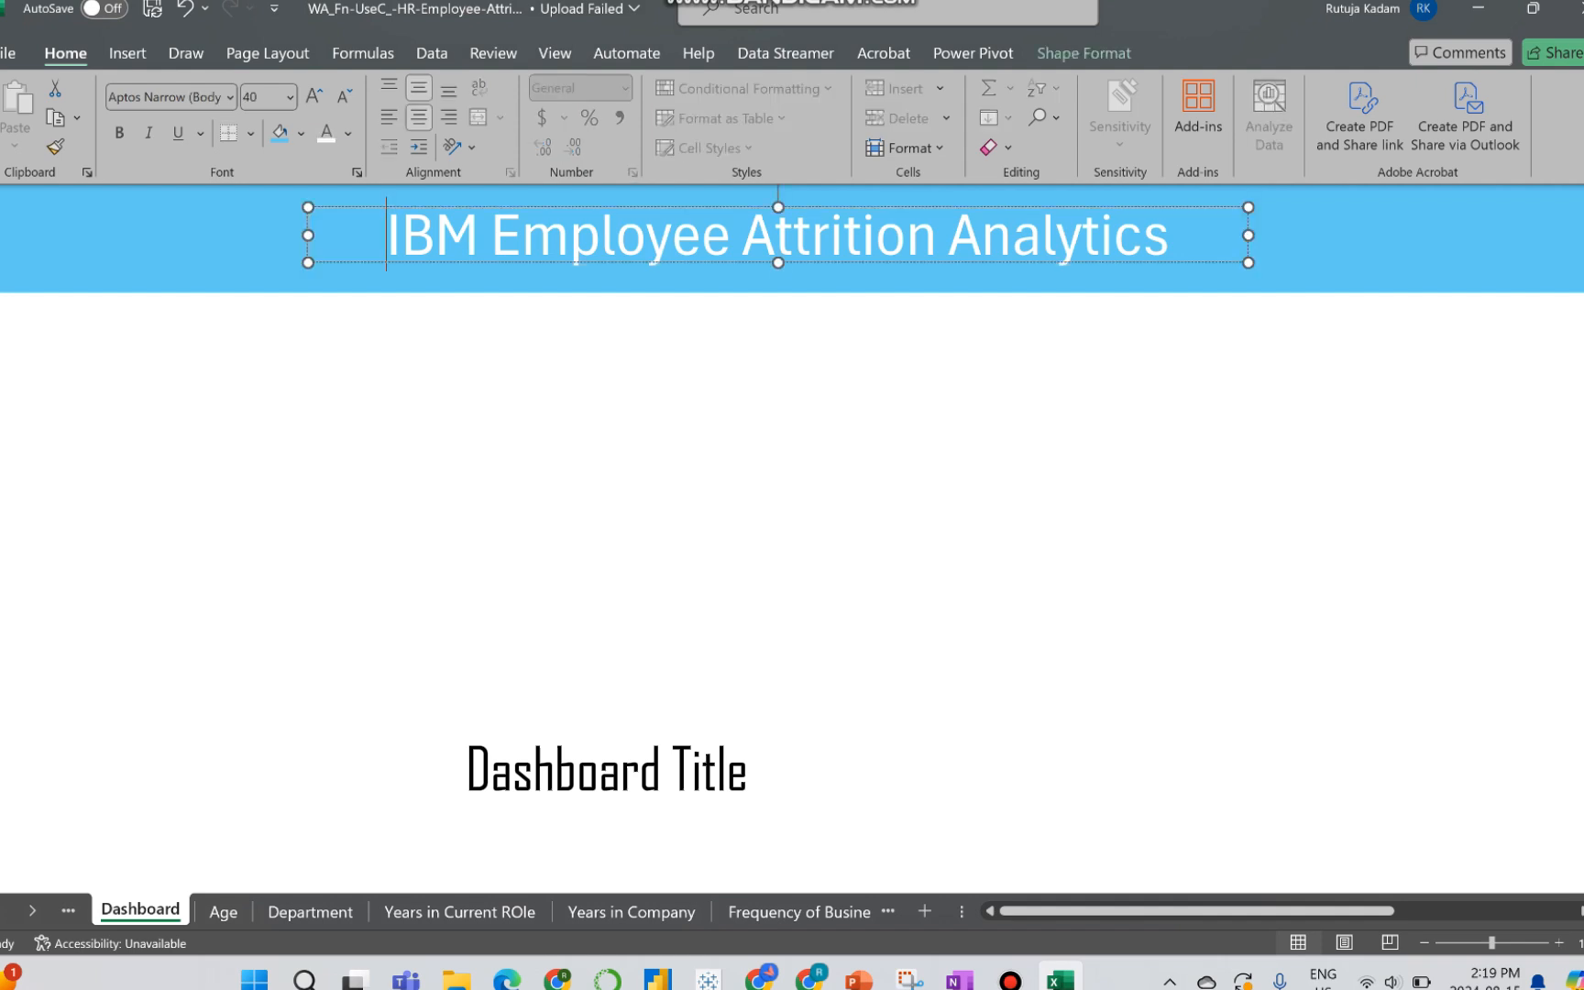
pyautogui.rightClick(349, 259)
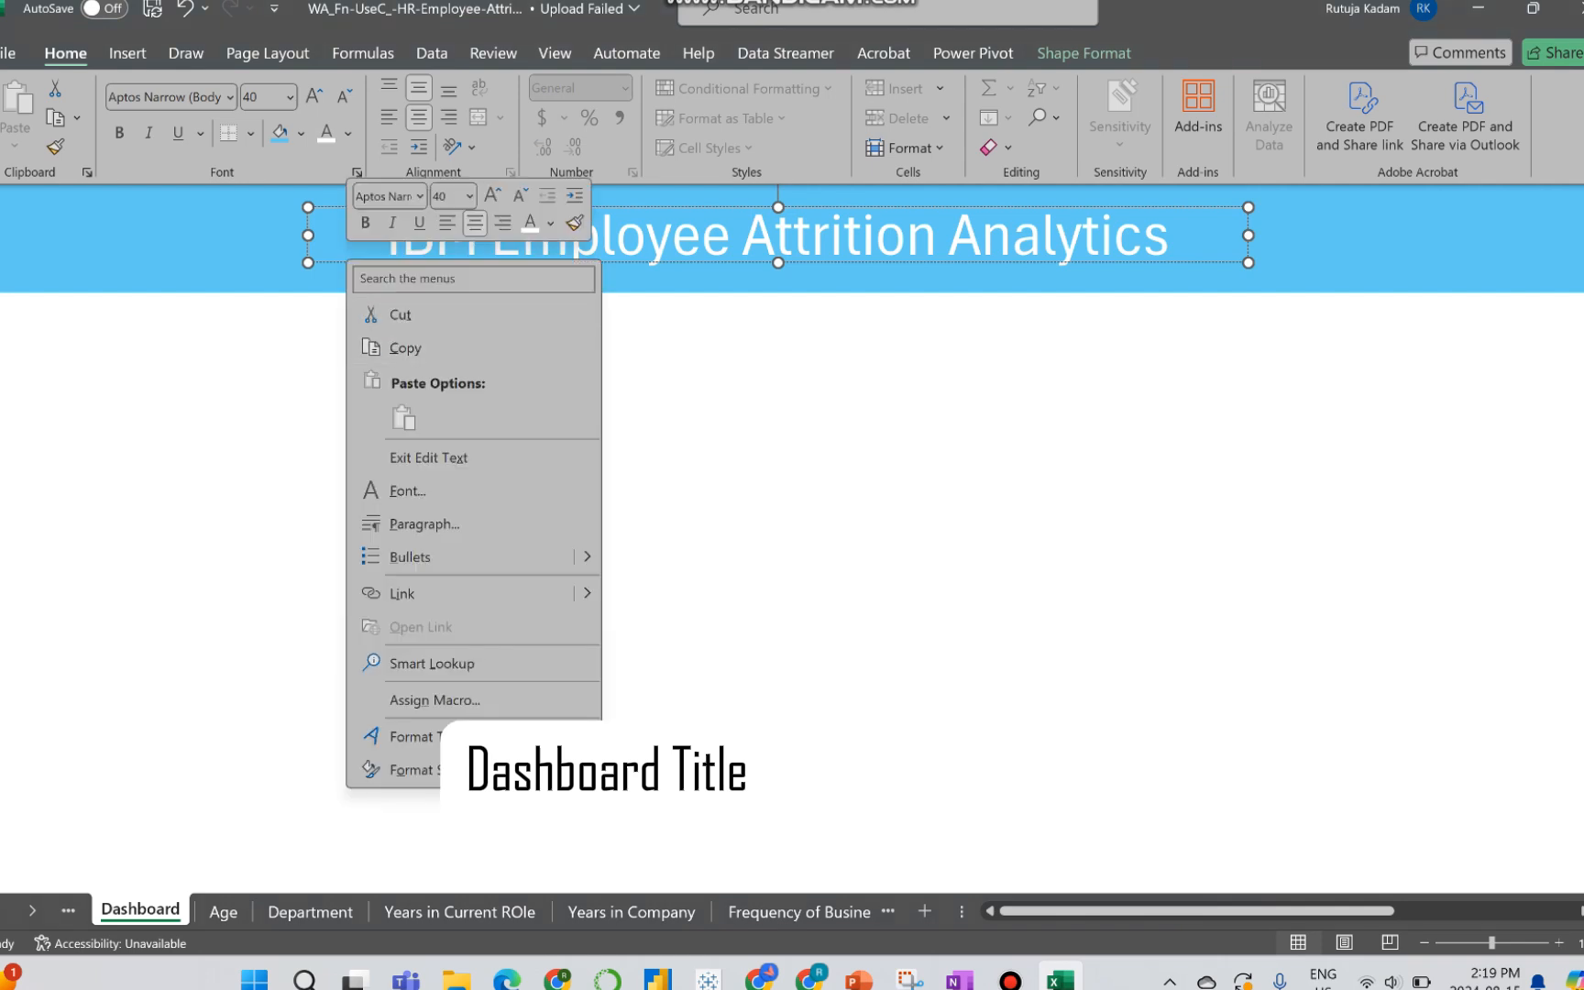
pyautogui.press('Escape')
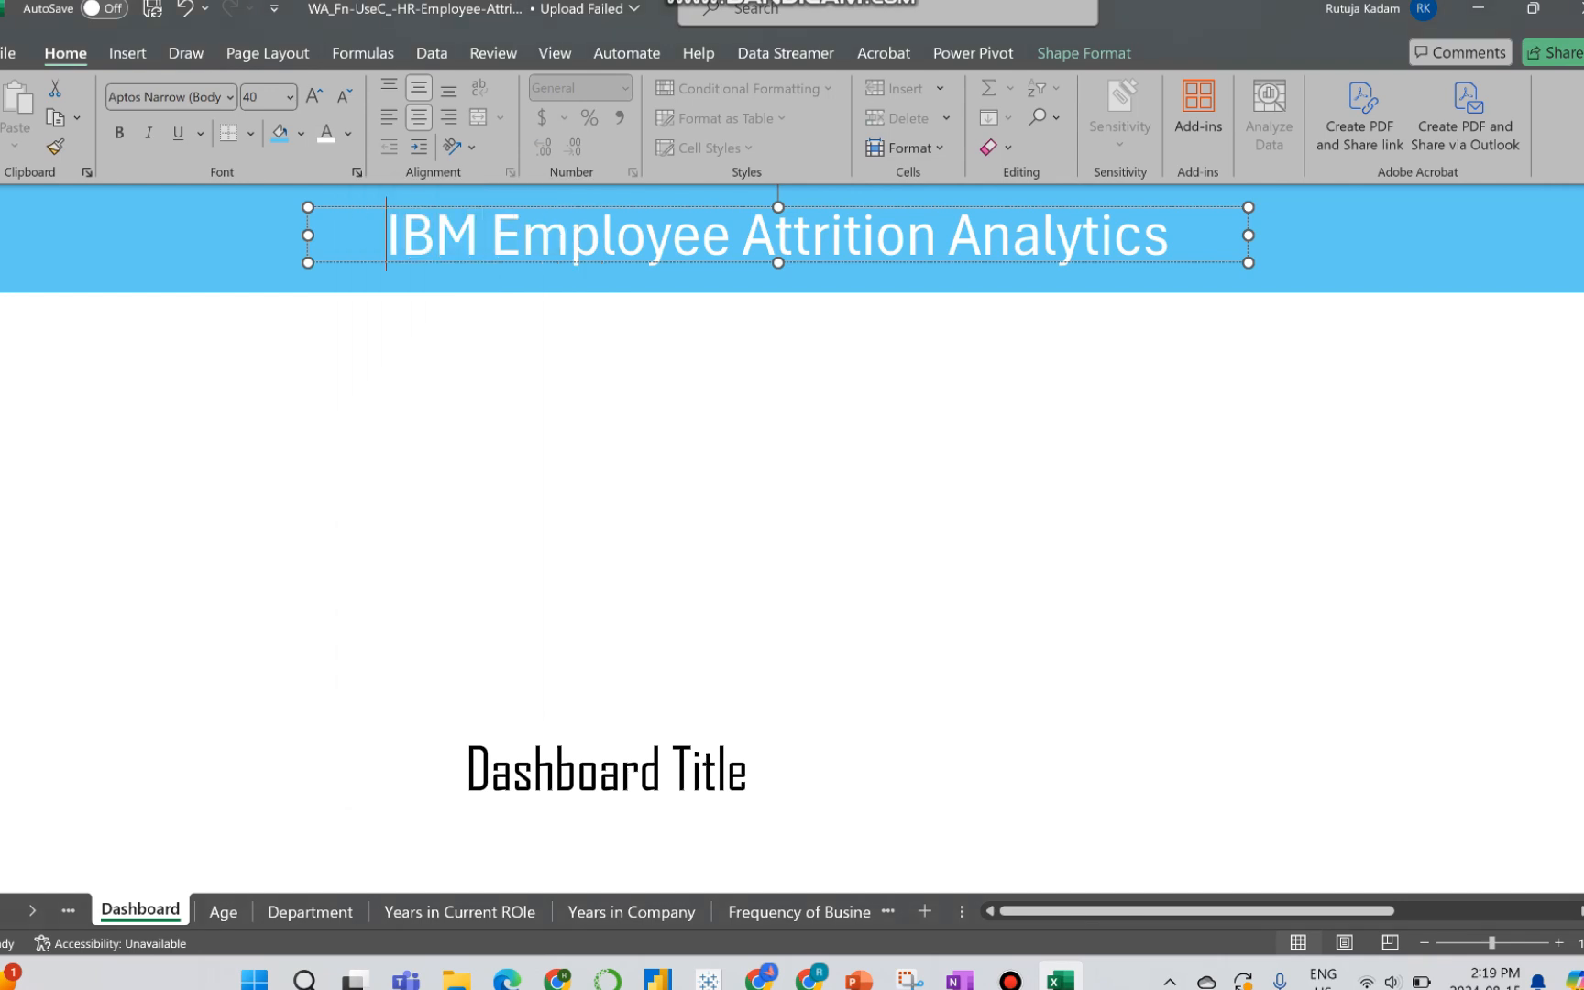
pyautogui.rightClick(323, 263)
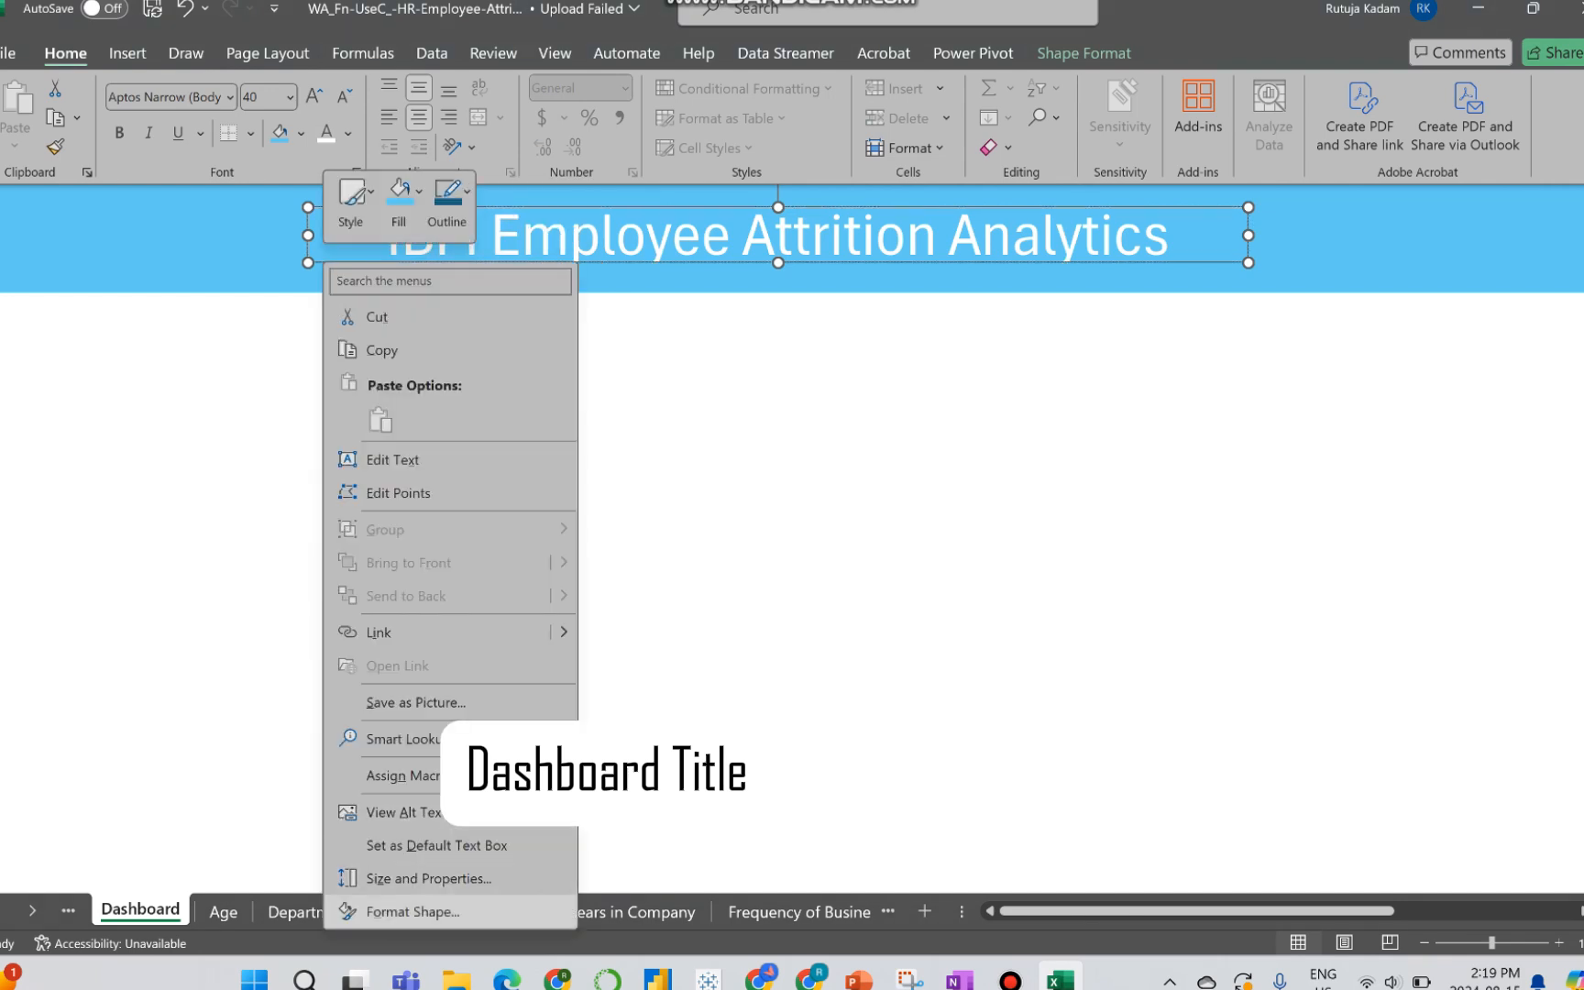
pyautogui.click(412, 911)
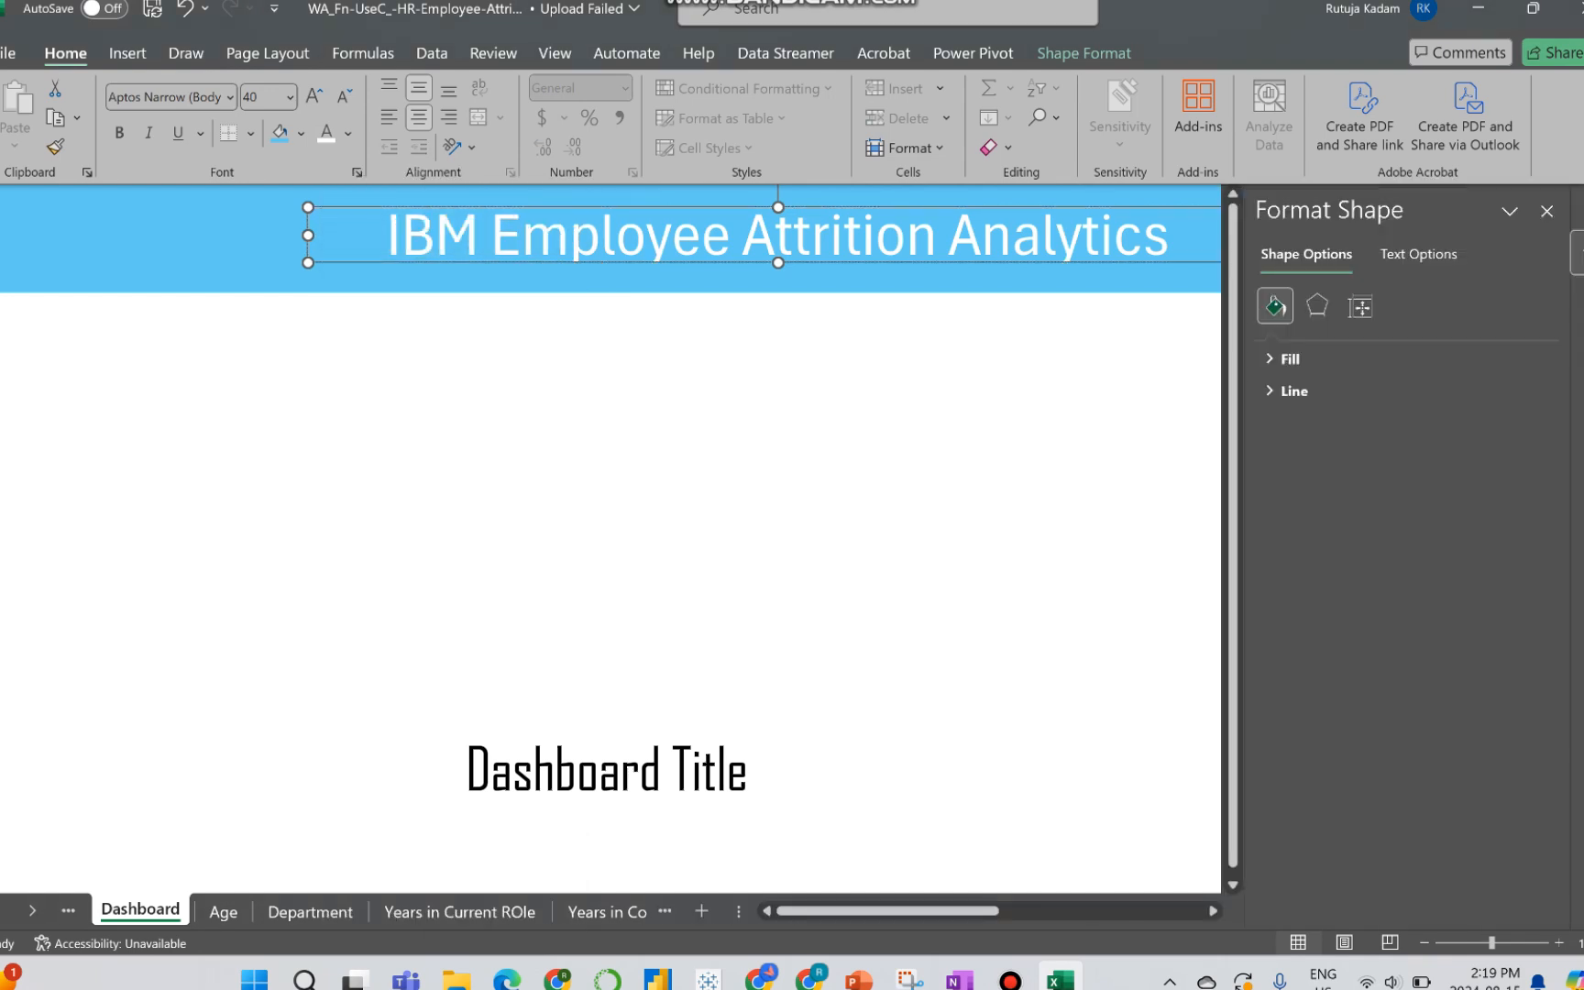
pyautogui.click(1293, 390)
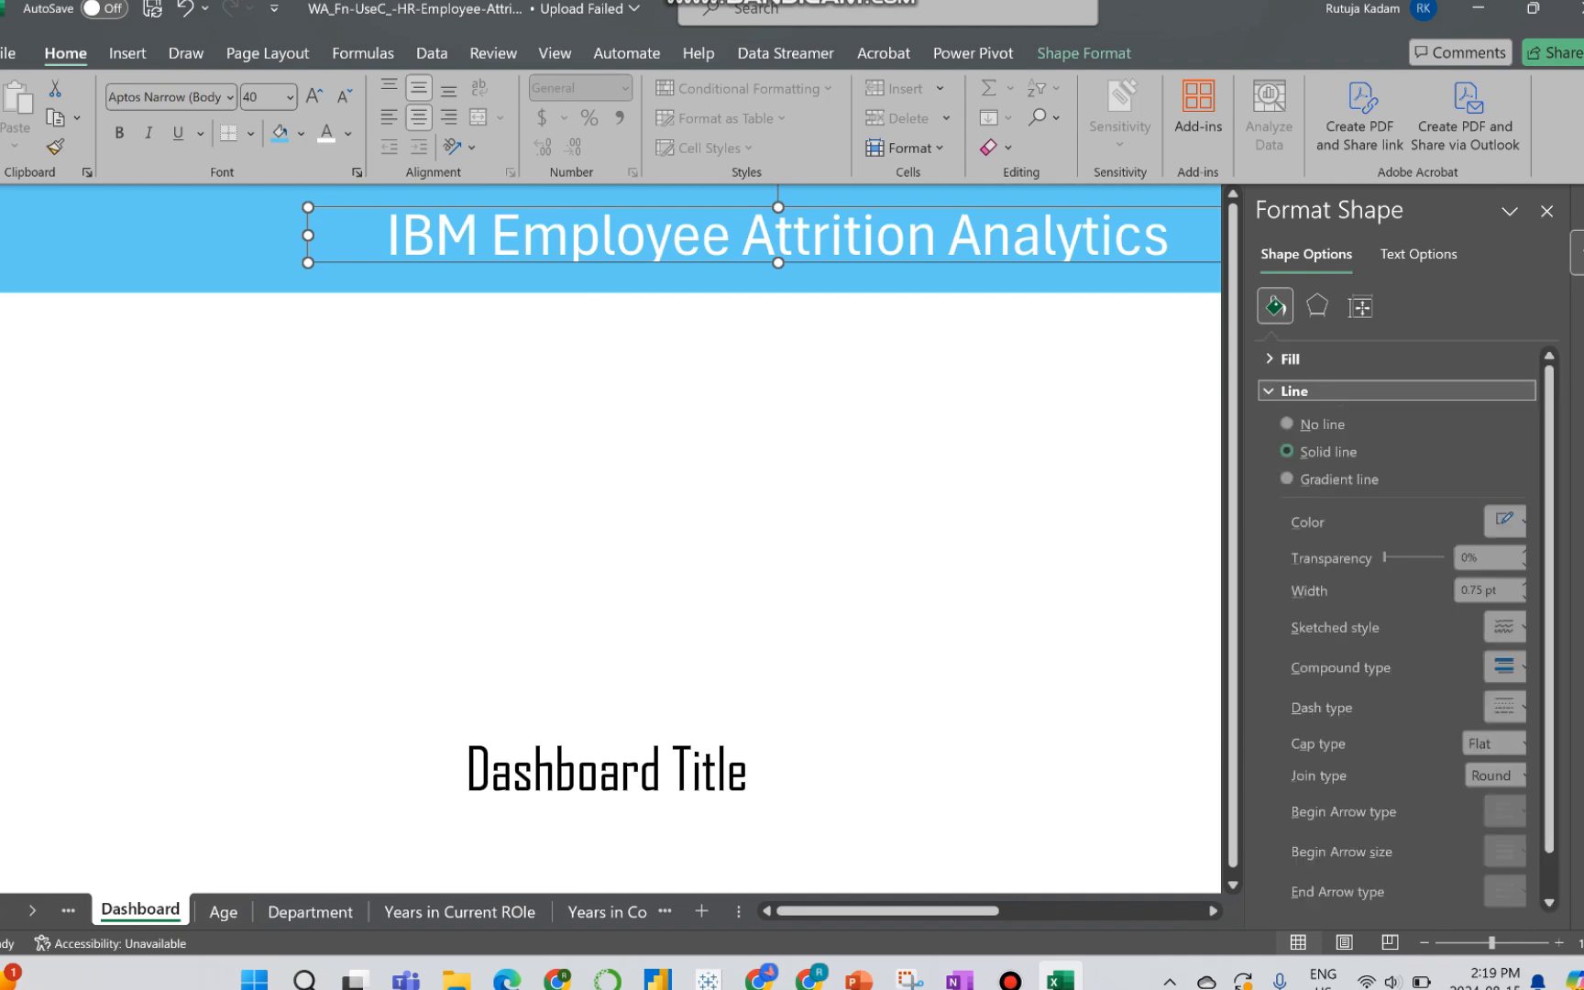
pyautogui.click(1287, 426)
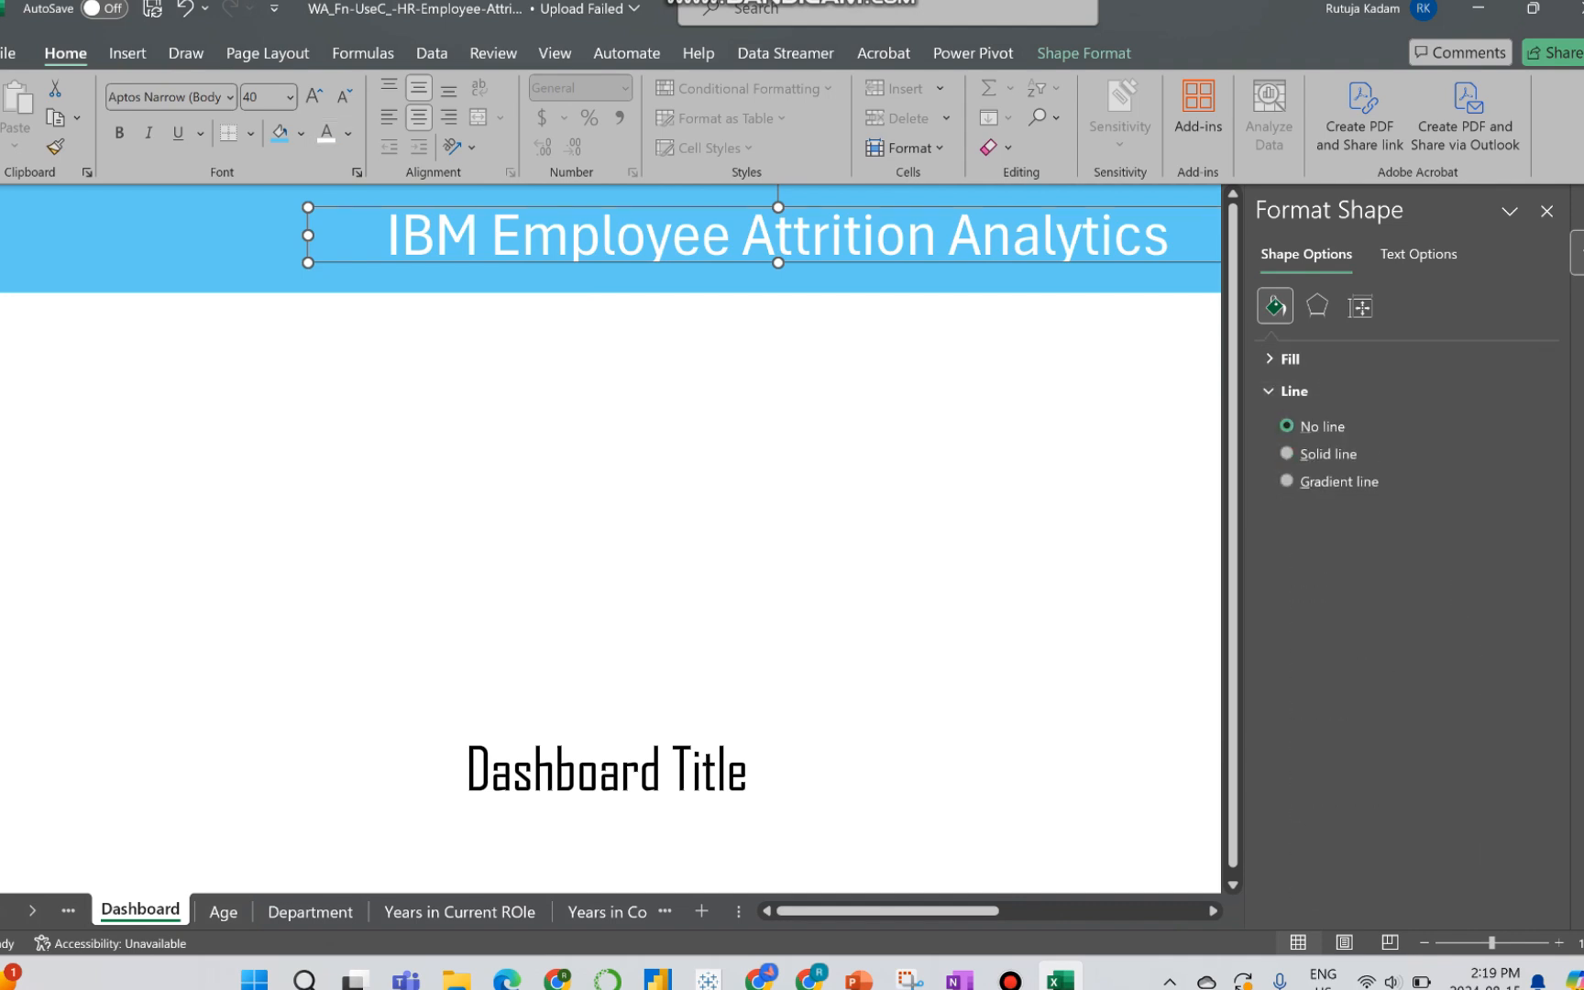
pyautogui.click(240, 238)
pyautogui.click(862, 281)
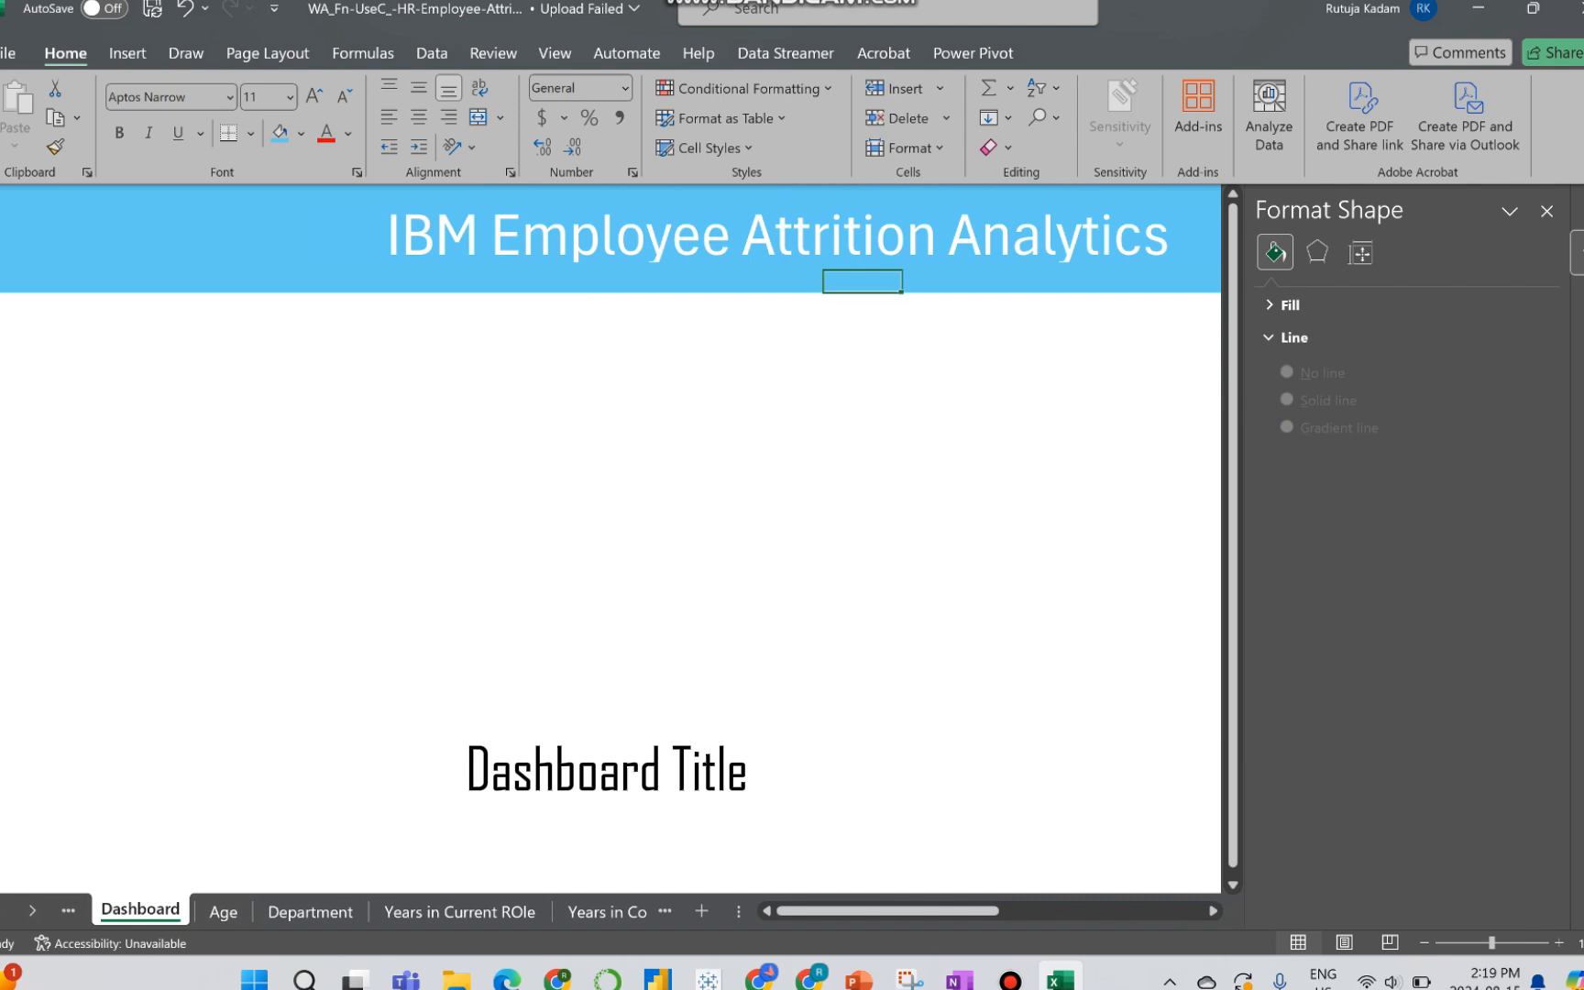
pyautogui.click(1546, 211)
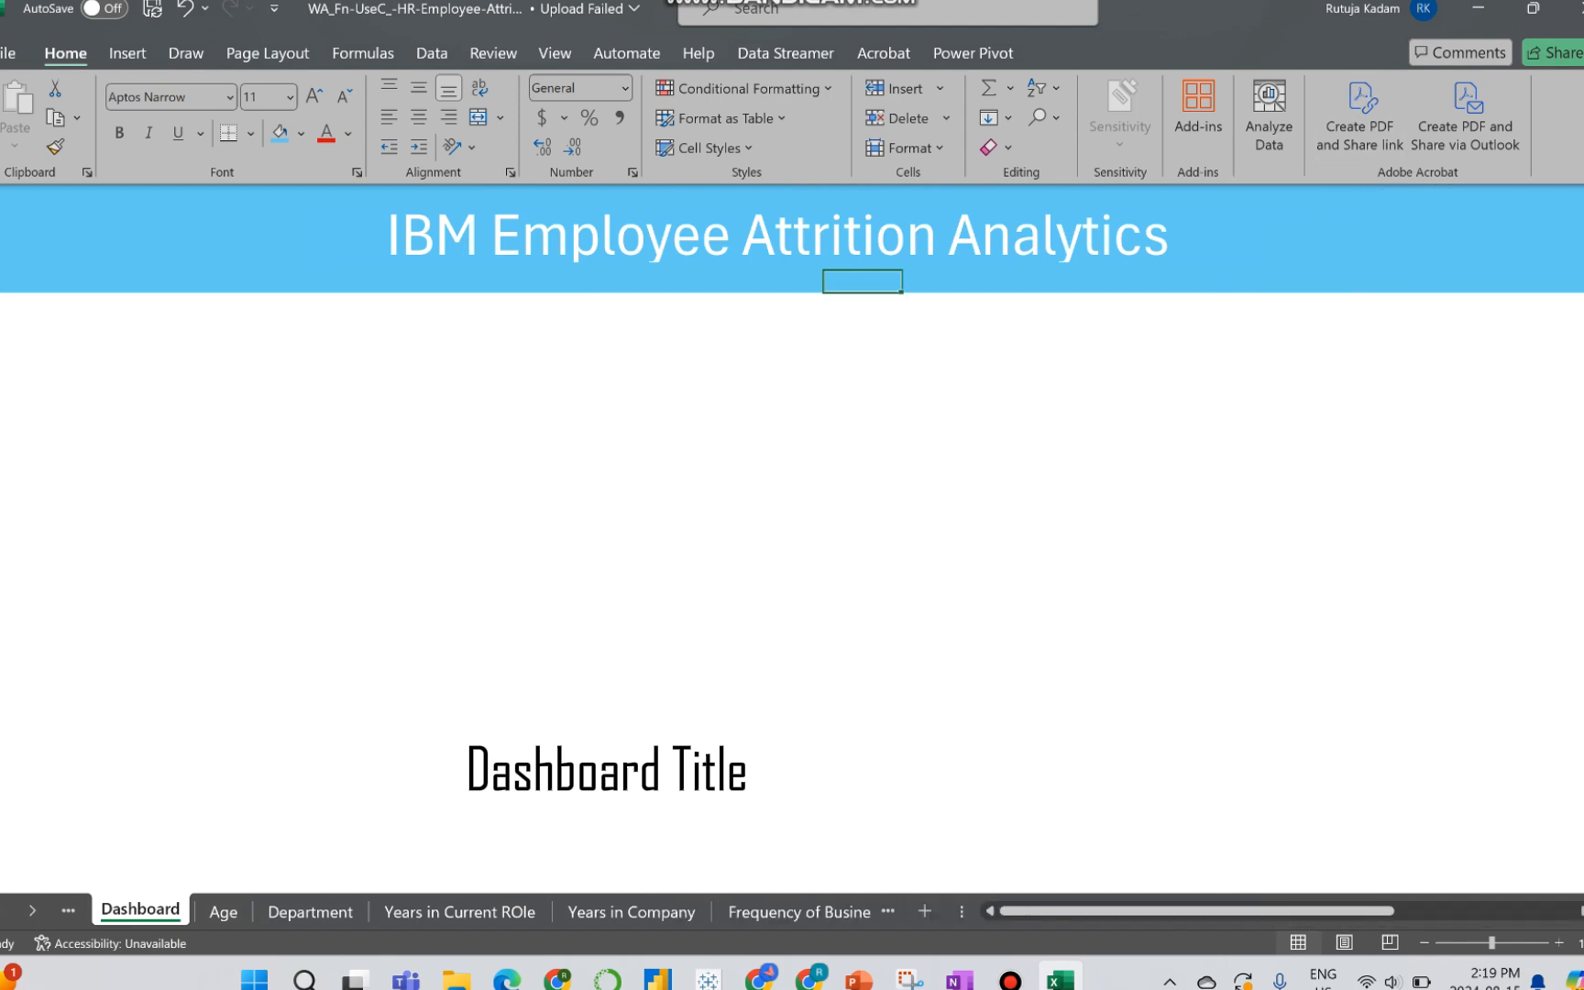
pyautogui.click(240, 369)
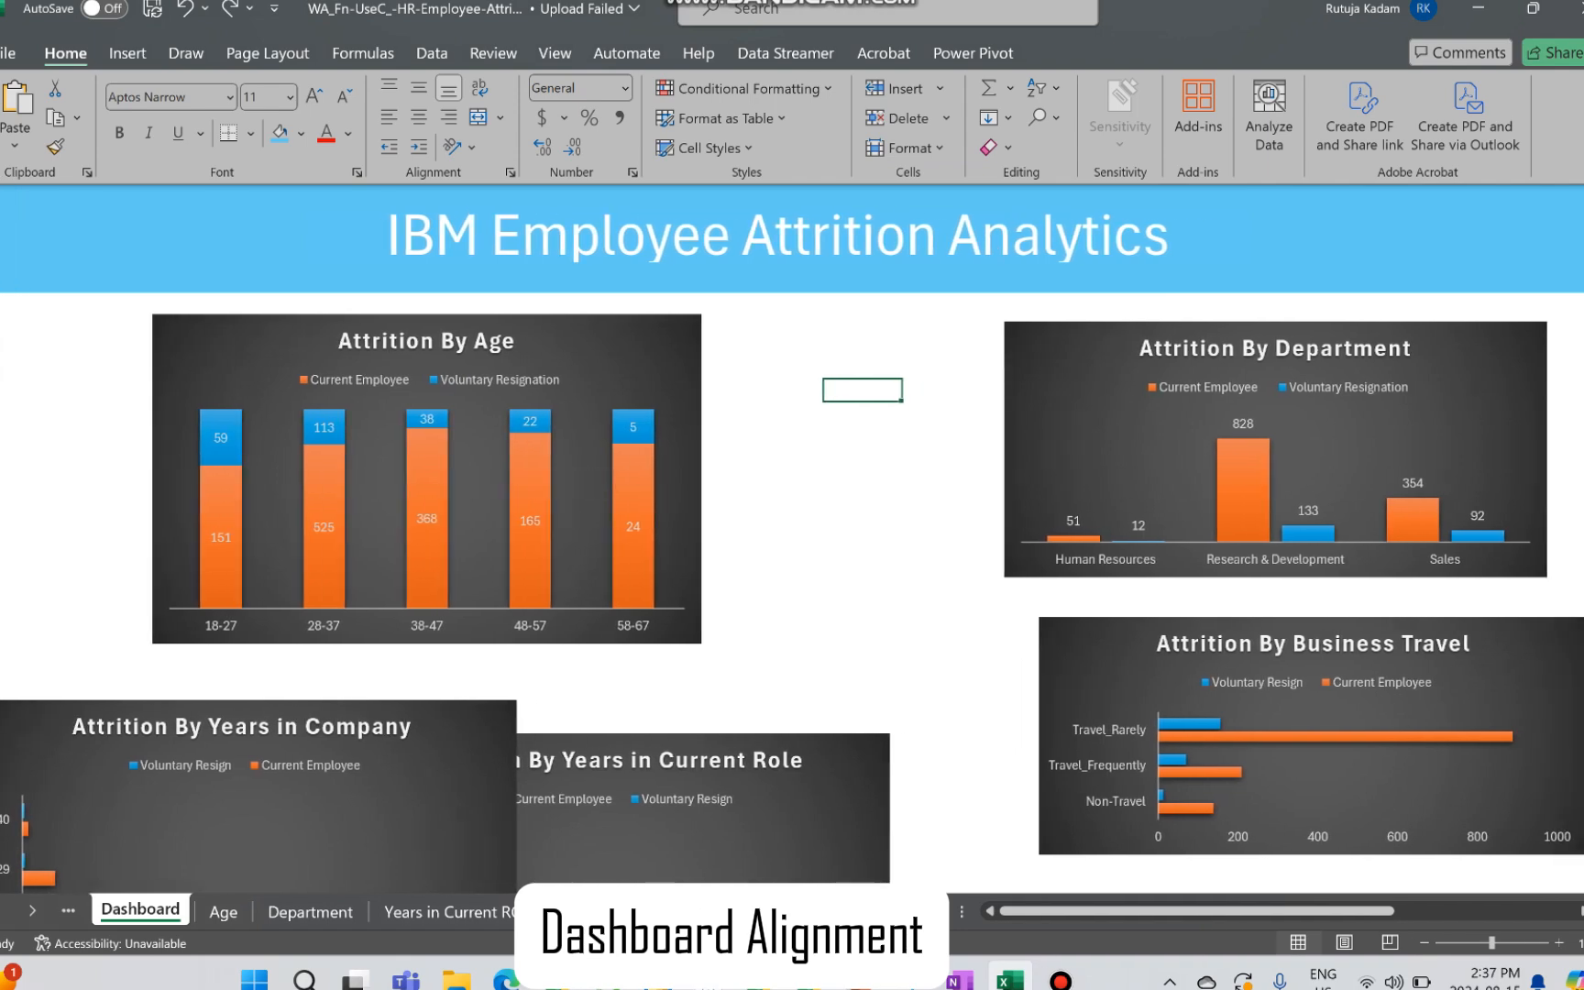
# Step: Shift the Attrition By Department chart slightly up and to the right, just below the title band
pyautogui.moveTo(1077, 358); pyautogui.dragTo(1120, 345)
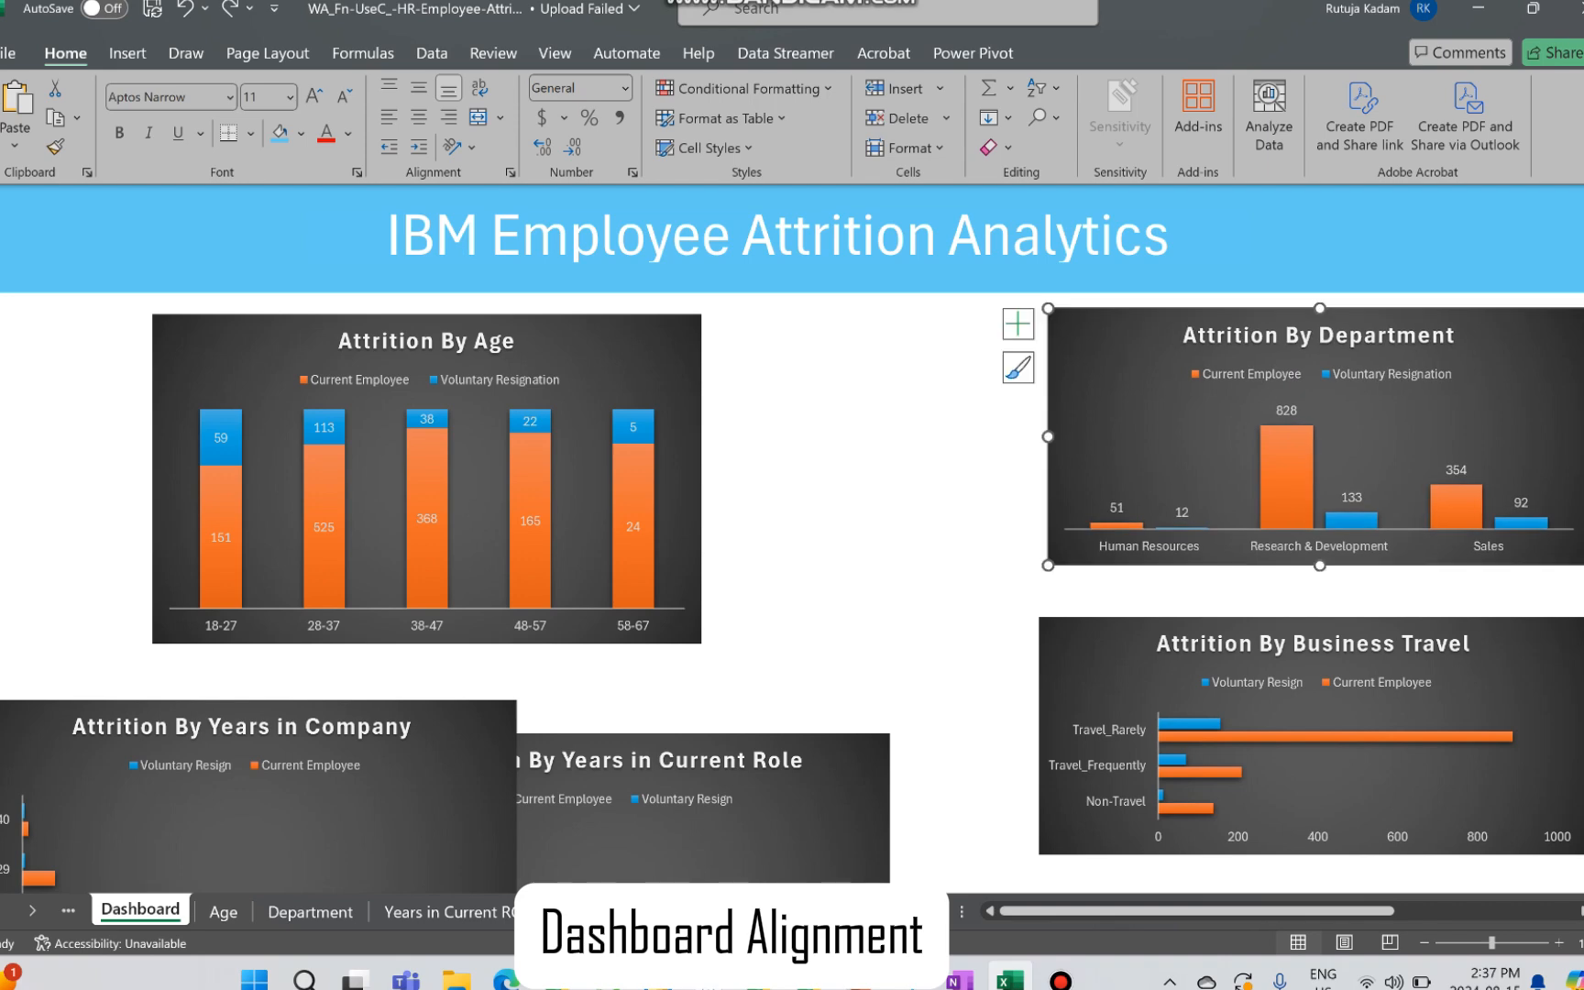